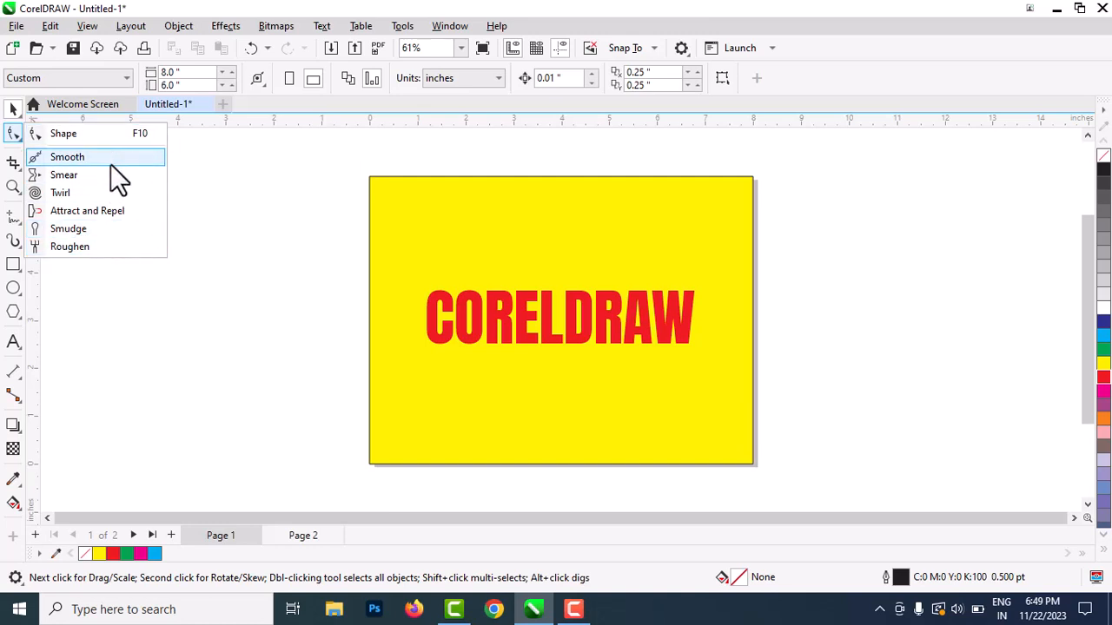
pyautogui.click(208, 219)
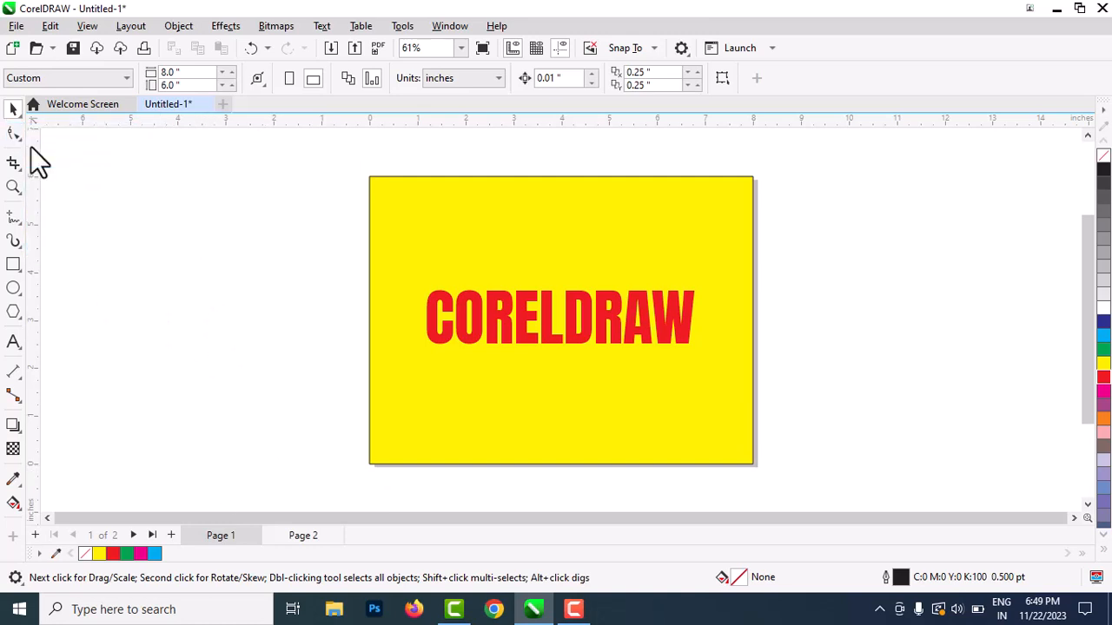
pyautogui.click(15, 134)
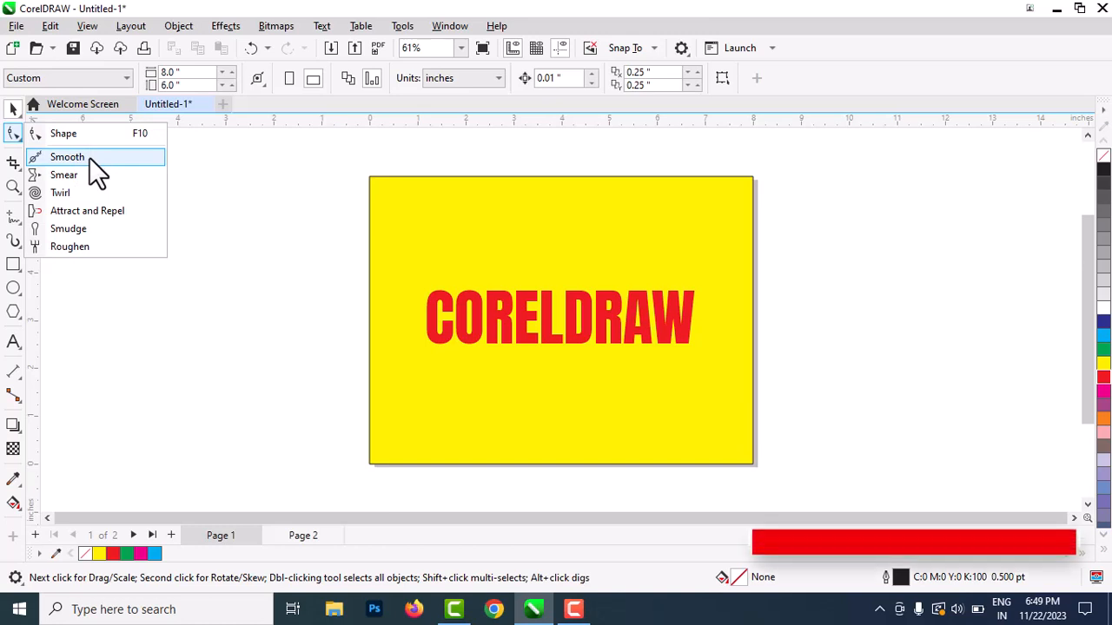
pyautogui.click(205, 186)
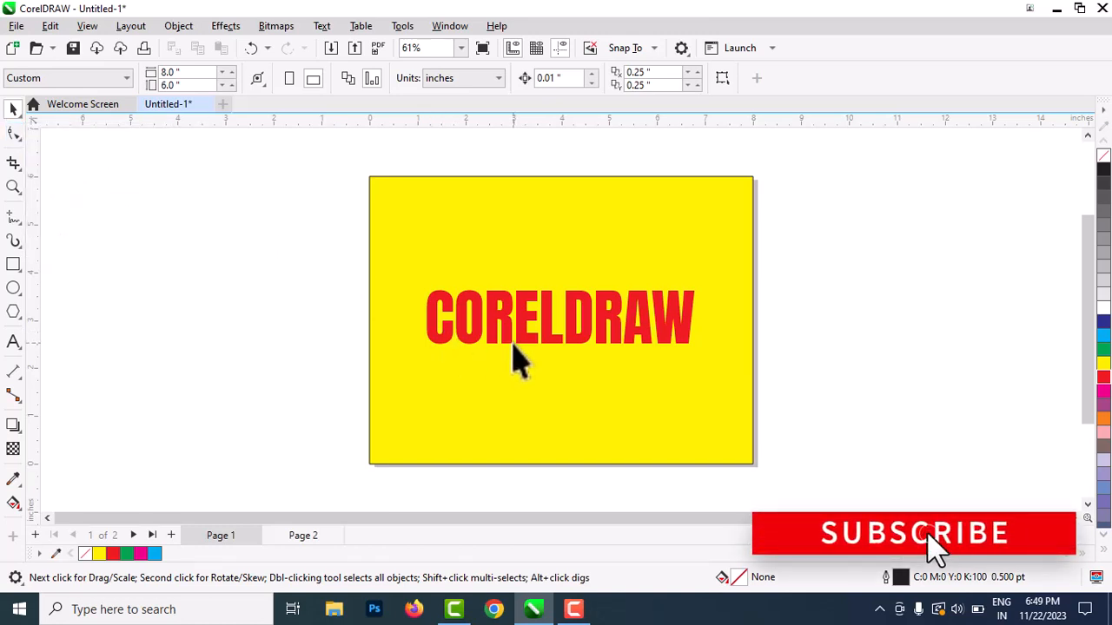
# Replace the red CORELDRAW text with a cyan-filled rectangle about 3.58 by 2.24 inches on the yellow page
pyautogui.click(514, 346)
pyautogui.press('Delete')
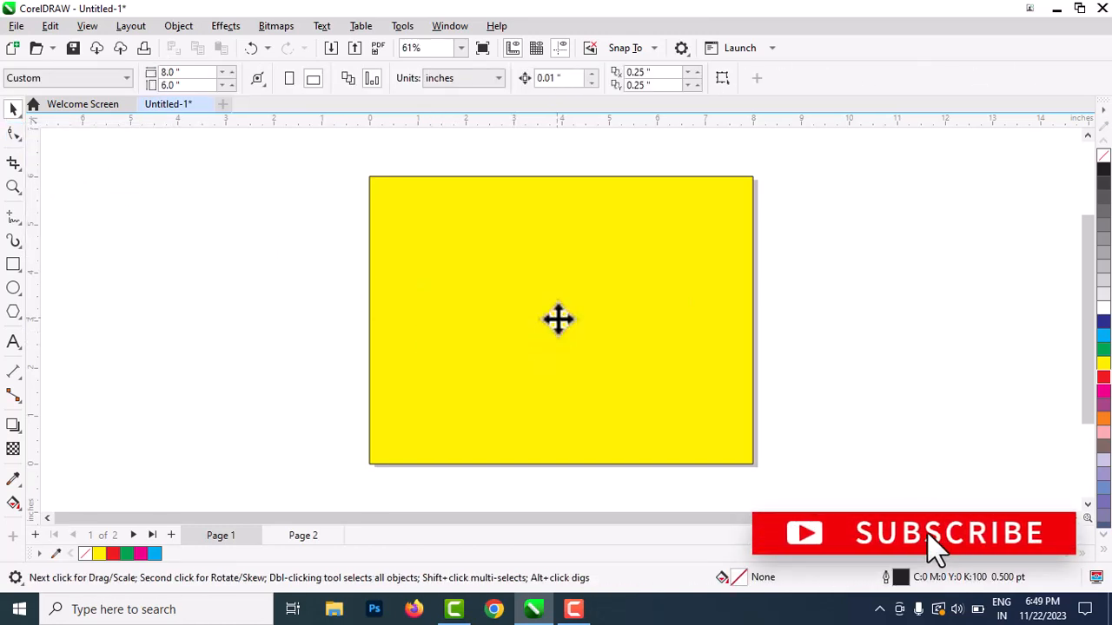
pyautogui.click(13, 265)
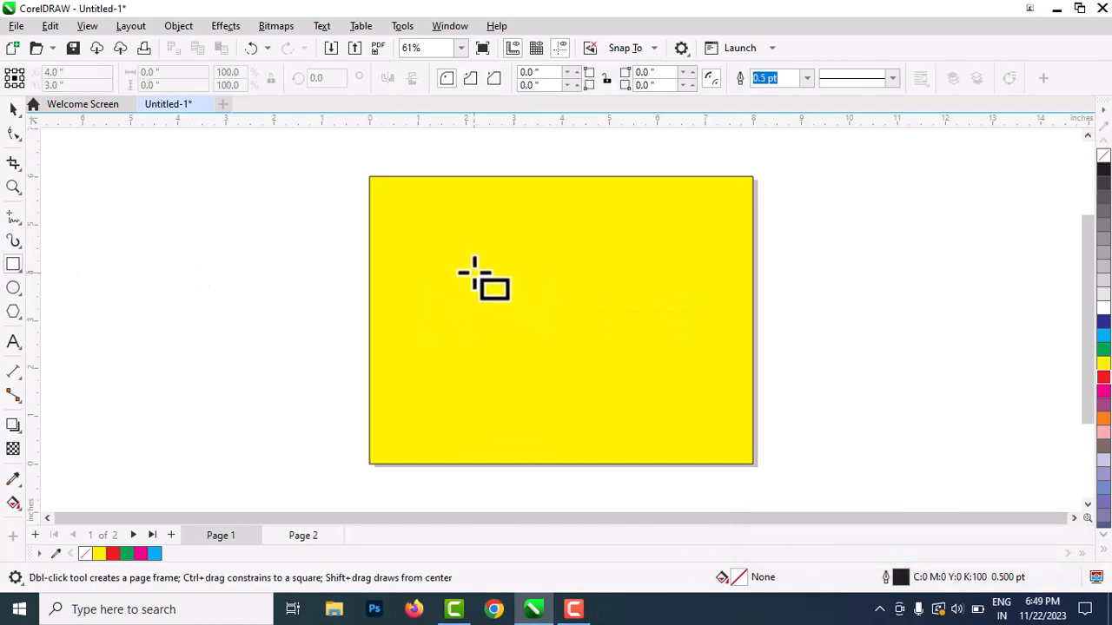
pyautogui.moveTo(468, 263); pyautogui.dragTo(639, 371)
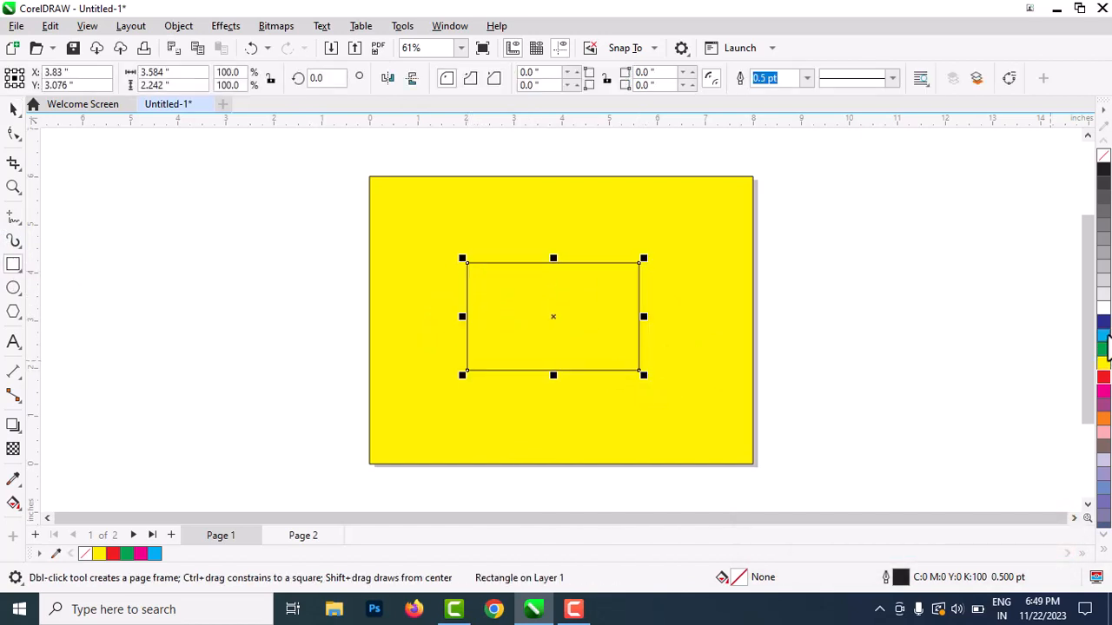
pyautogui.click(1103, 335)
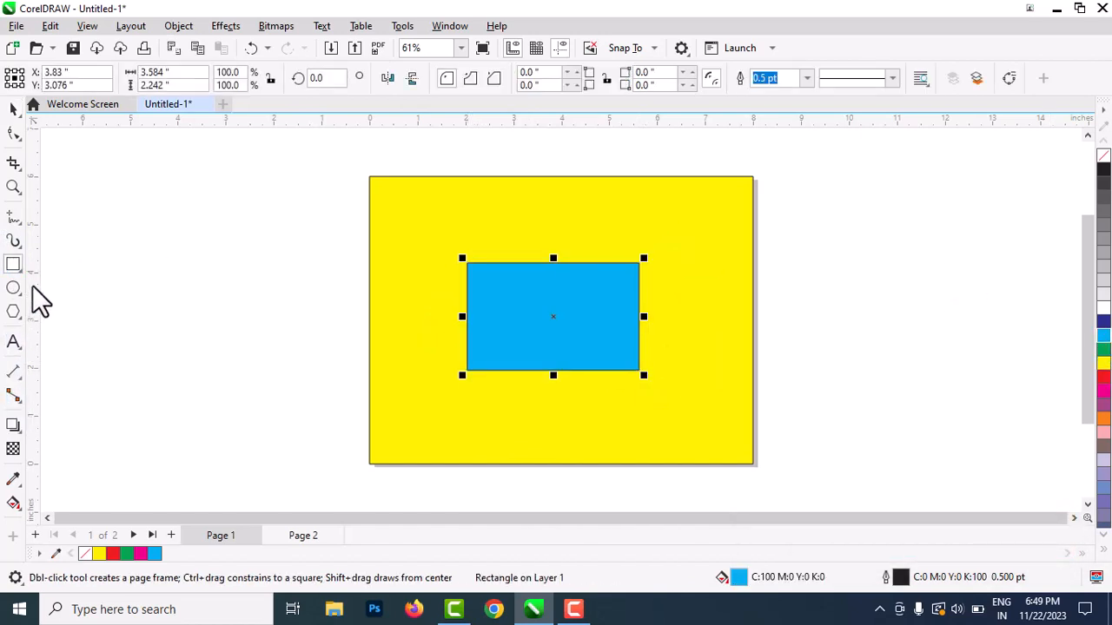
# Smooth the upper-left and upper-right corners of the cyan rectangle with the Smooth tool
pyautogui.click(13, 187)
pyautogui.click(573, 296)
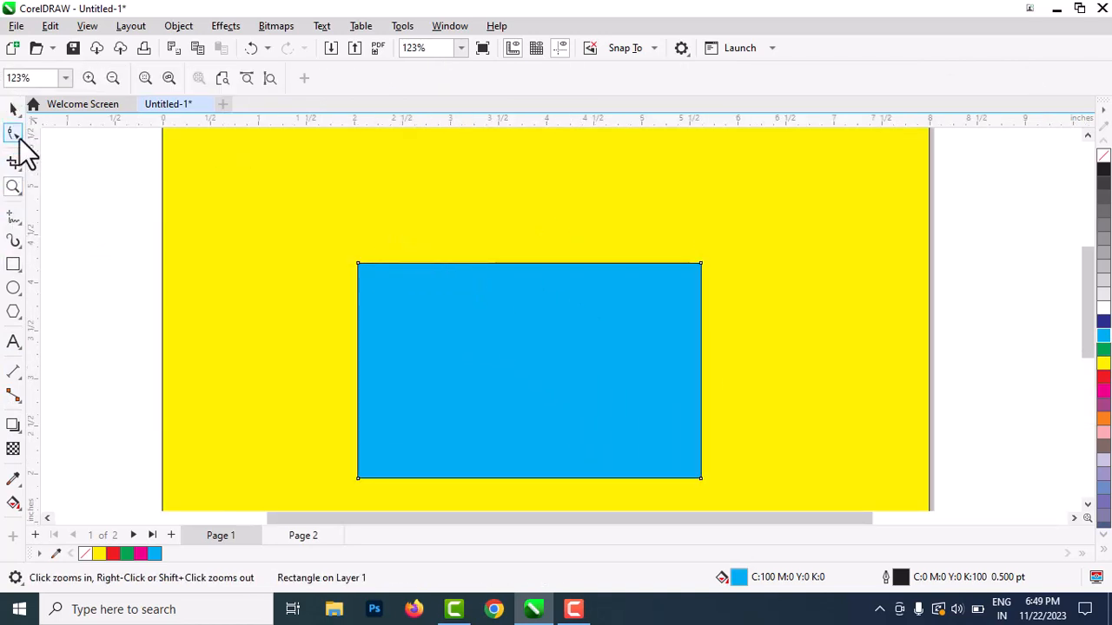
pyautogui.click(18, 137)
pyautogui.click(54, 156)
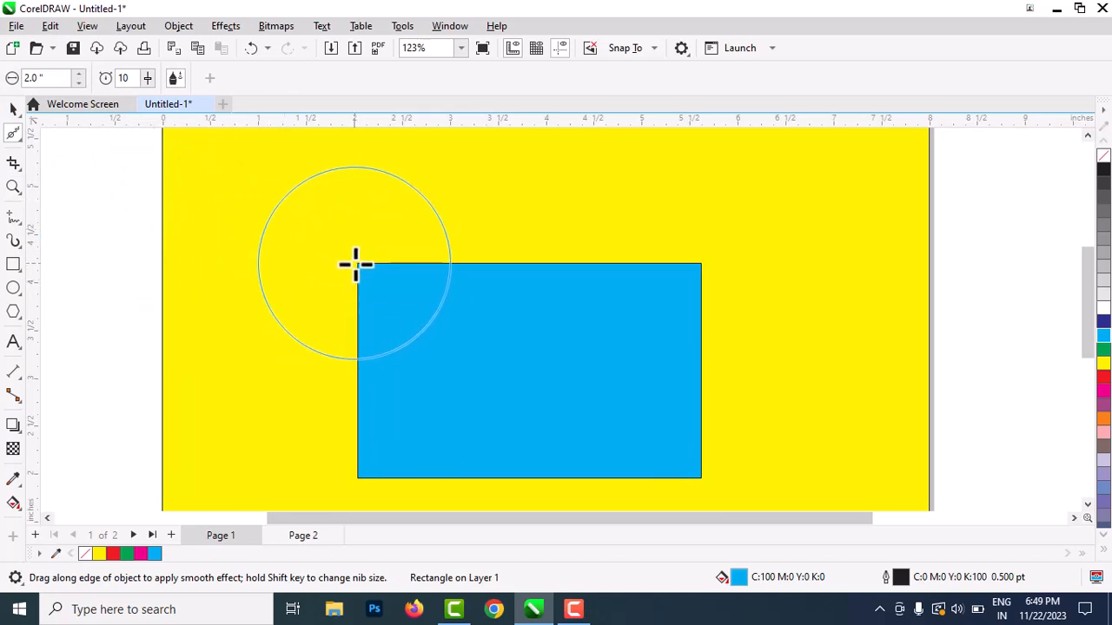
pyautogui.moveTo(382, 290)
pyautogui.mouseDown()
pyautogui.moveTo(390, 300)
pyautogui.moveTo(370, 283)
pyautogui.moveTo(400, 307)
pyautogui.moveTo(380, 288)
pyautogui.mouseUp()
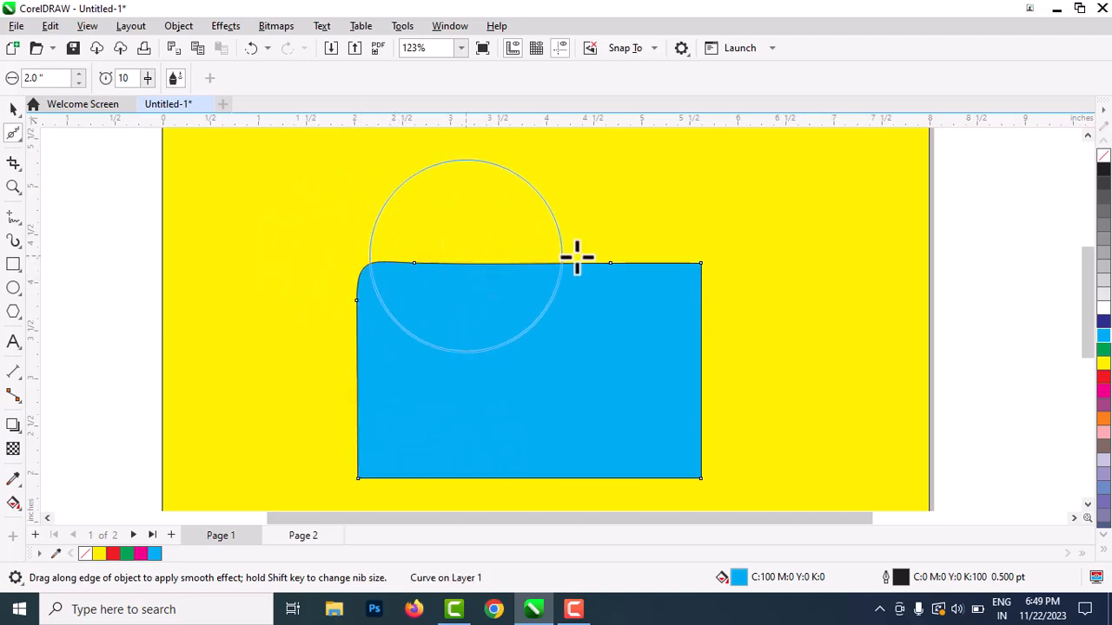
pyautogui.moveTo(695, 265)
pyautogui.mouseDown()
pyautogui.moveTo(715, 308)
pyautogui.moveTo(703, 480)
pyautogui.moveTo(677, 436)
pyautogui.moveTo(713, 493)
pyautogui.moveTo(663, 421)
pyautogui.moveTo(691, 484)
pyautogui.moveTo(678, 462)
pyautogui.moveTo(560, 460)
pyautogui.moveTo(420, 505)
pyautogui.moveTo(375, 491)
pyautogui.moveTo(364, 481)
pyautogui.moveTo(378, 451)
pyautogui.moveTo(419, 421)
pyautogui.moveTo(361, 475)
pyautogui.moveTo(384, 428)
pyautogui.moveTo(407, 415)
pyautogui.moveTo(359, 478)
pyautogui.moveTo(396, 403)
pyautogui.moveTo(355, 480)
pyautogui.moveTo(414, 505)
pyautogui.moveTo(351, 347)
pyautogui.mouseUp()
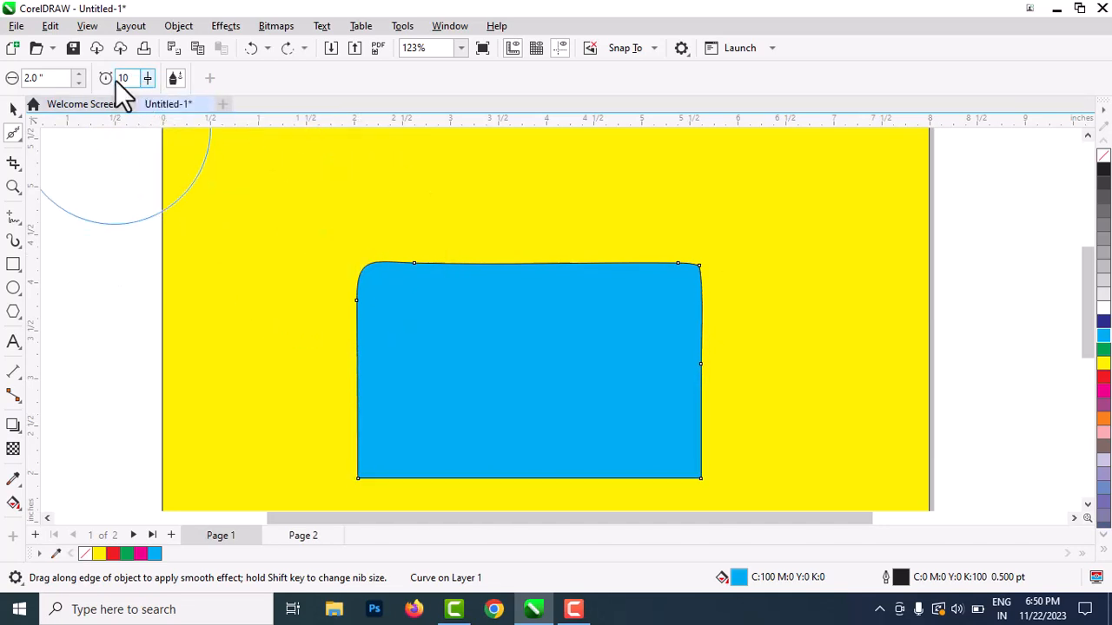
# Replace the cyan shape with a red-filled rectangle about 2.76 by 1.7 inches, and set the Smooth tool's rate to 100
pyautogui.click(13, 109)
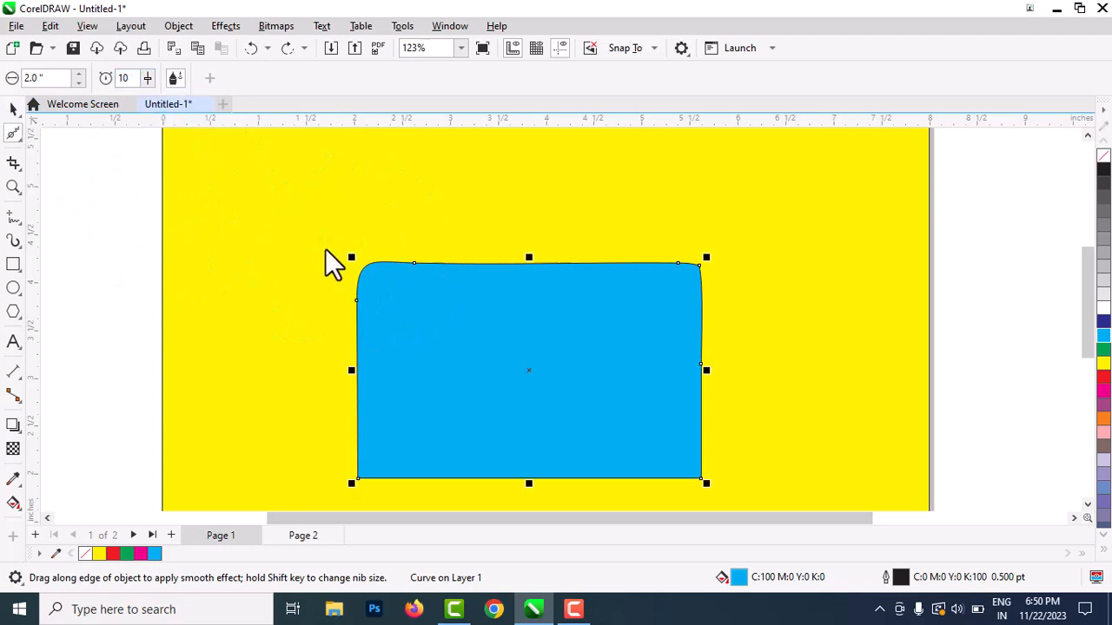
pyautogui.press('Delete')
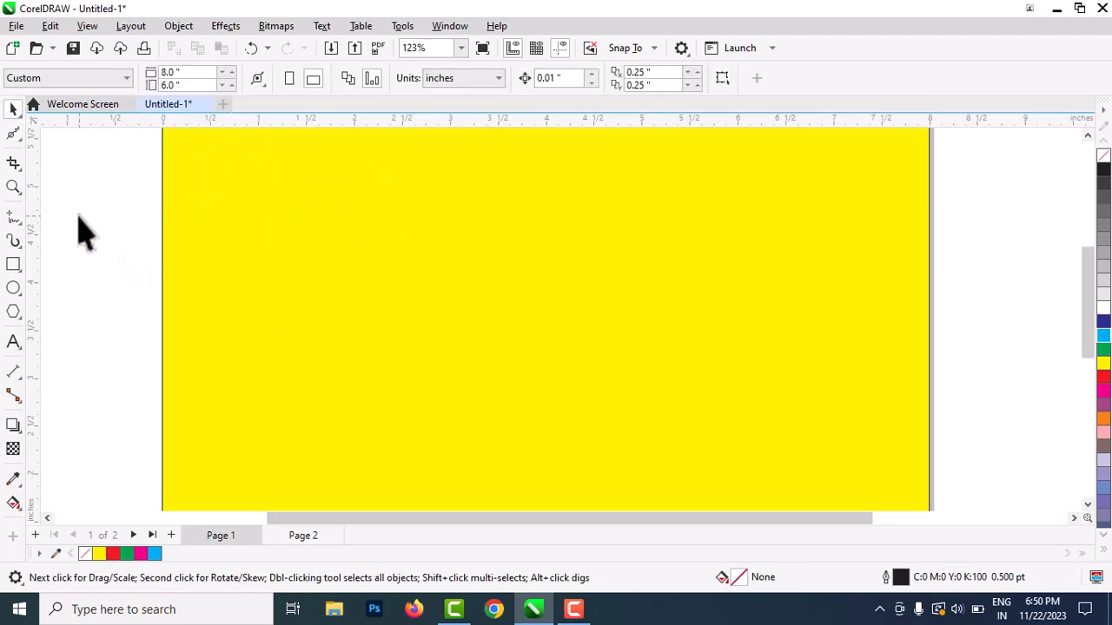
pyautogui.click(13, 264)
pyautogui.moveTo(380, 233); pyautogui.dragTo(644, 395)
pyautogui.click(14, 134)
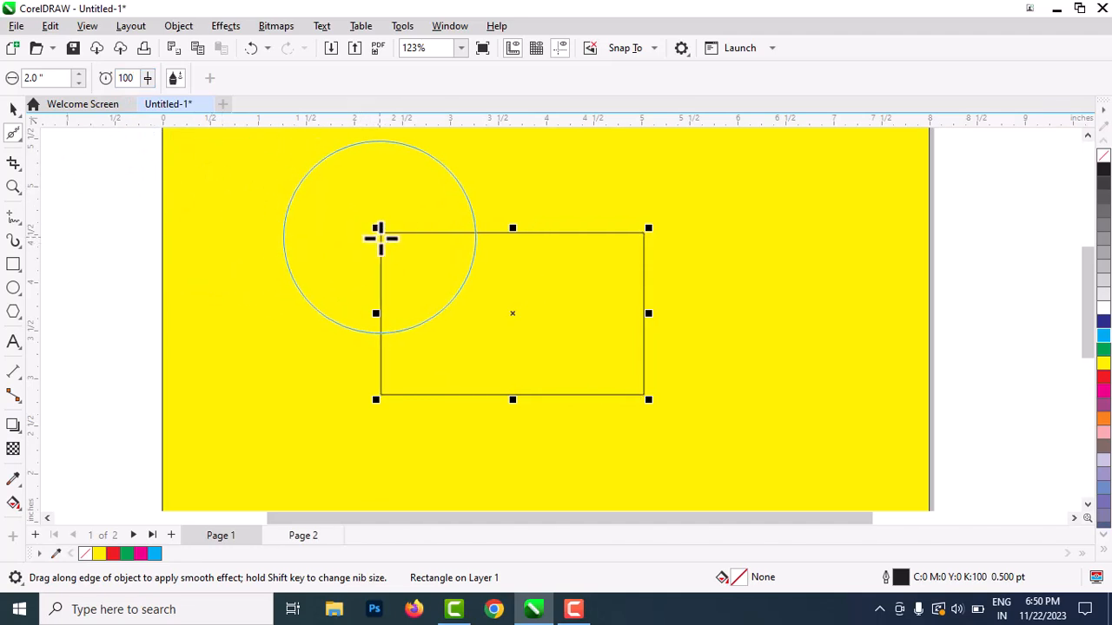
pyautogui.click(1104, 378)
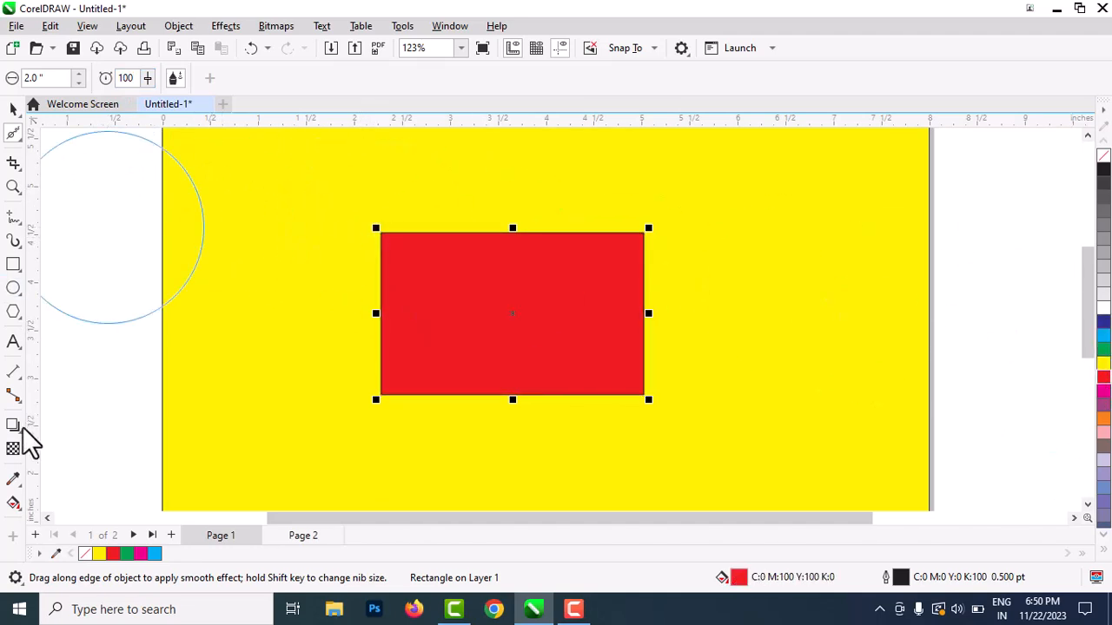
# Set the Smooth tool's nib size to 1 inch and smooth all four corners of the red rectangle
pyautogui.click(14, 188)
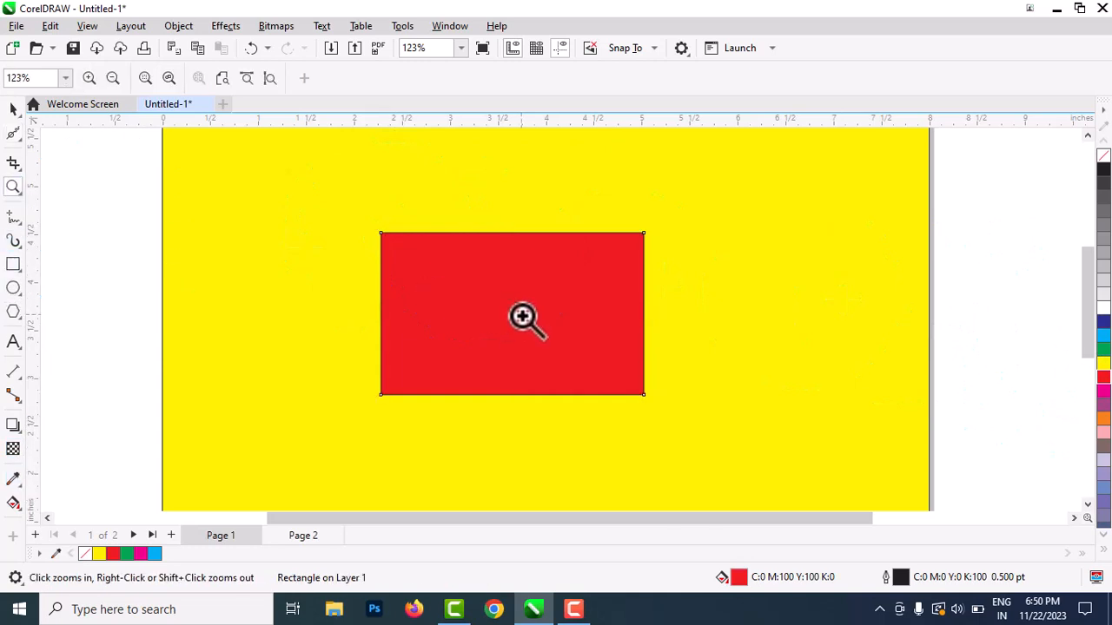
pyautogui.click(522, 316)
pyautogui.click(14, 134)
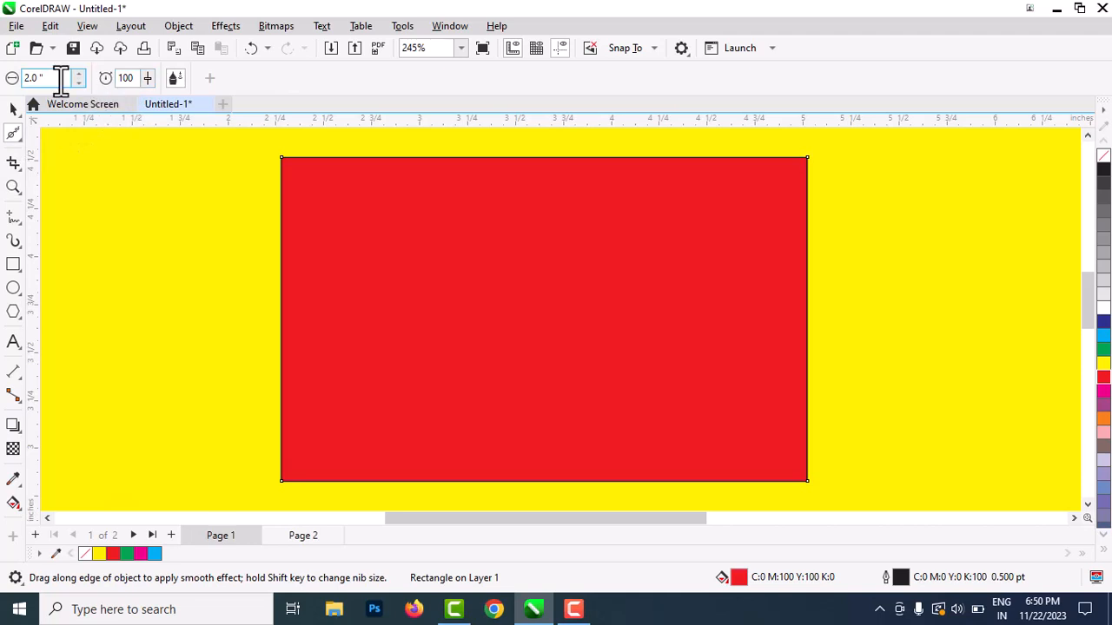
pyautogui.scroll(2, 375, 381)
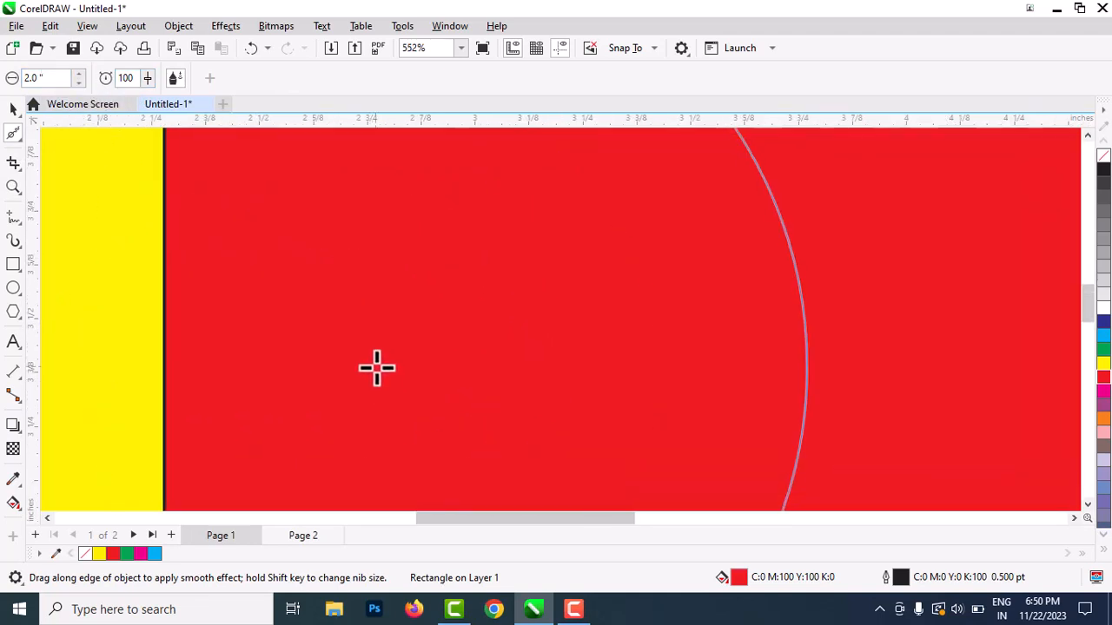
pyautogui.scroll(-3, 376, 368)
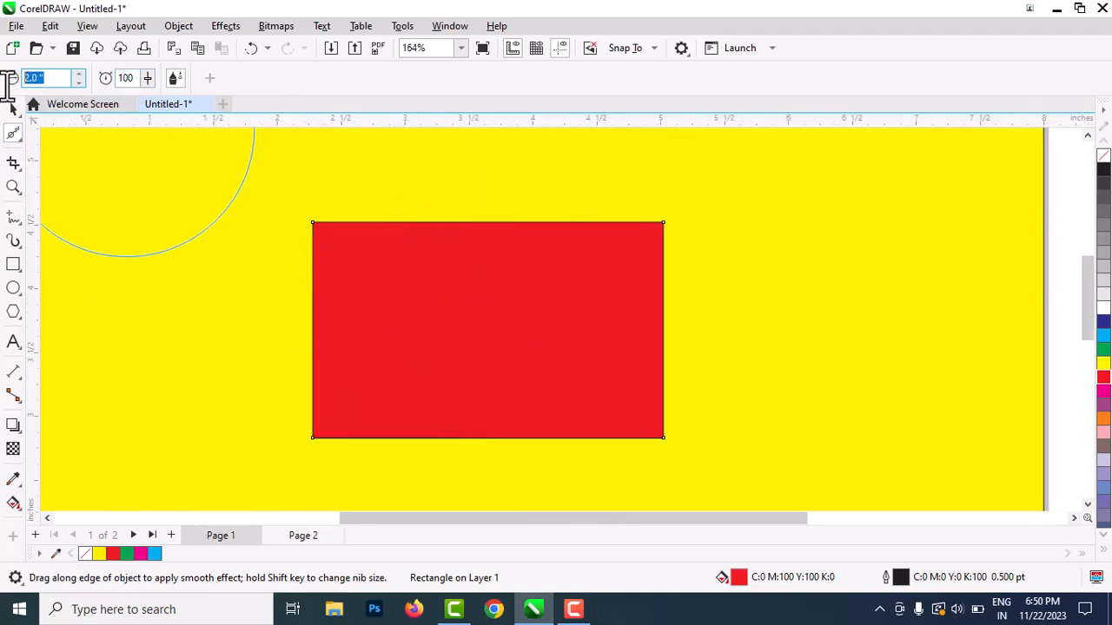
pyautogui.write('1')
pyautogui.press('Return')
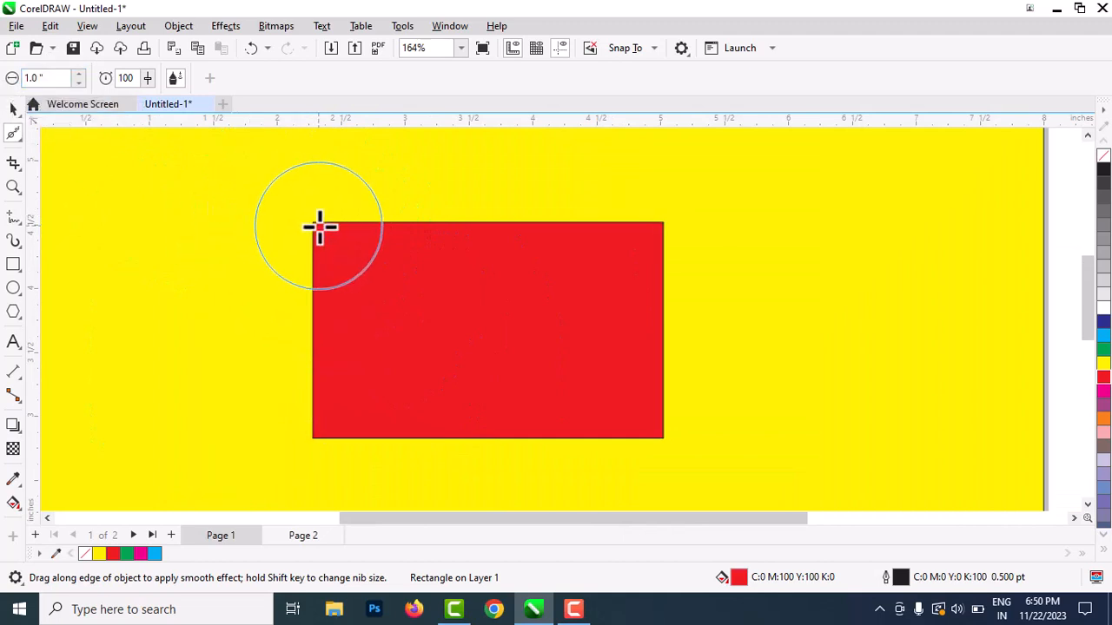
pyautogui.moveTo(322, 196)
pyautogui.mouseDown()
pyautogui.moveTo(573, 236)
pyautogui.moveTo(678, 231)
pyautogui.mouseUp()
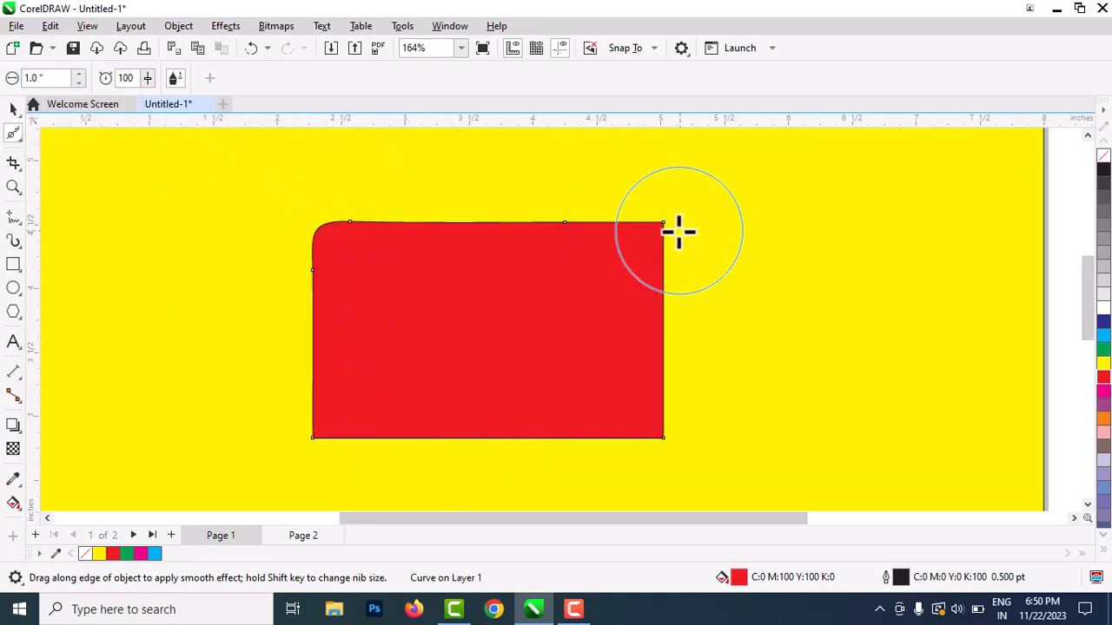
pyautogui.moveTo(650, 159)
pyautogui.mouseDown()
pyautogui.moveTo(650, 229)
pyautogui.moveTo(659, 220)
pyautogui.mouseUp()
pyautogui.moveTo(661, 429)
pyautogui.mouseDown()
pyautogui.moveTo(620, 373)
pyautogui.moveTo(500, 408)
pyautogui.mouseUp()
pyautogui.moveTo(663, 437); pyautogui.dragTo(634, 384)
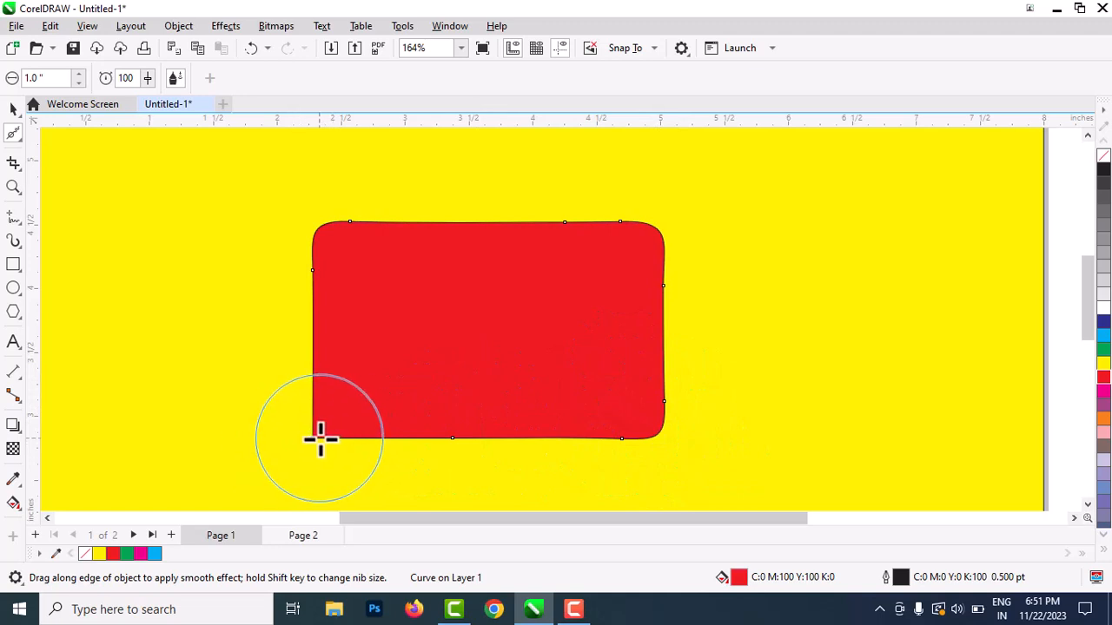
pyautogui.moveTo(313, 443)
pyautogui.mouseDown()
pyautogui.moveTo(359, 368)
pyautogui.moveTo(342, 417)
pyautogui.mouseUp()
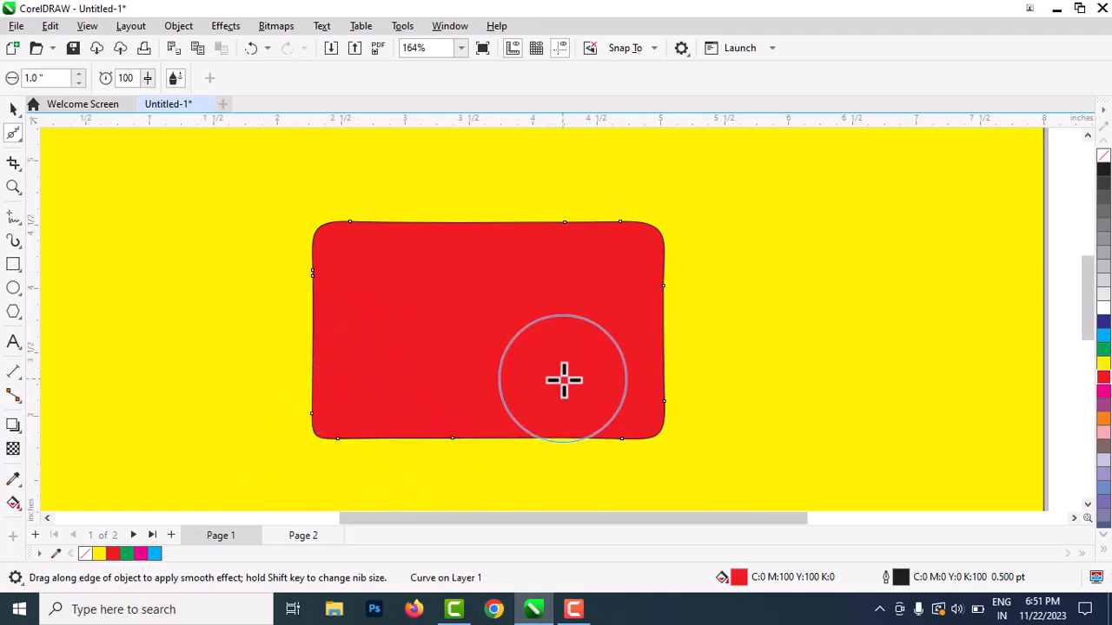
# Delete the smoothed red rectangle from the yellow page
pyautogui.scroll(-4, 186, 244)
pyautogui.scroll(5, 95, 304)
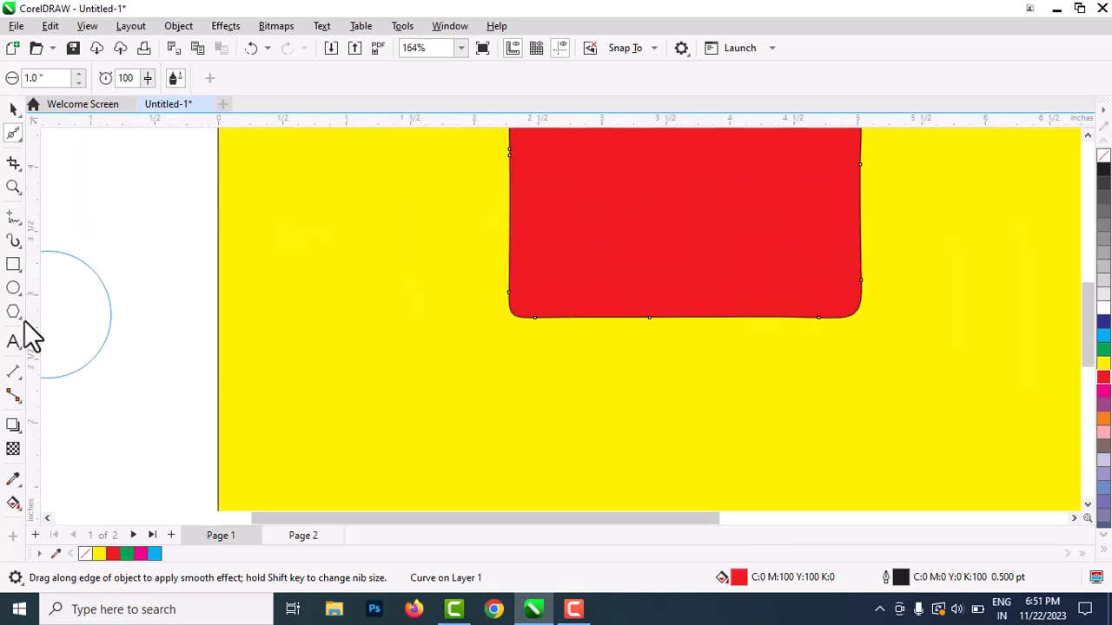
pyautogui.click(18, 318)
pyautogui.click(48, 328)
pyautogui.scroll(-3, 50, 330)
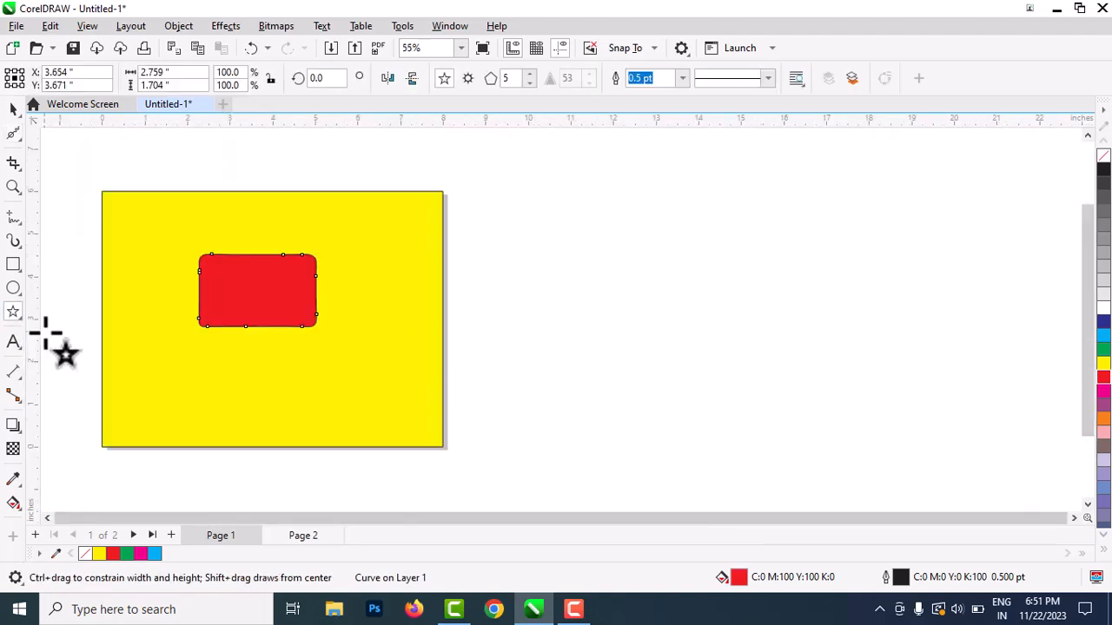
pyautogui.click(13, 110)
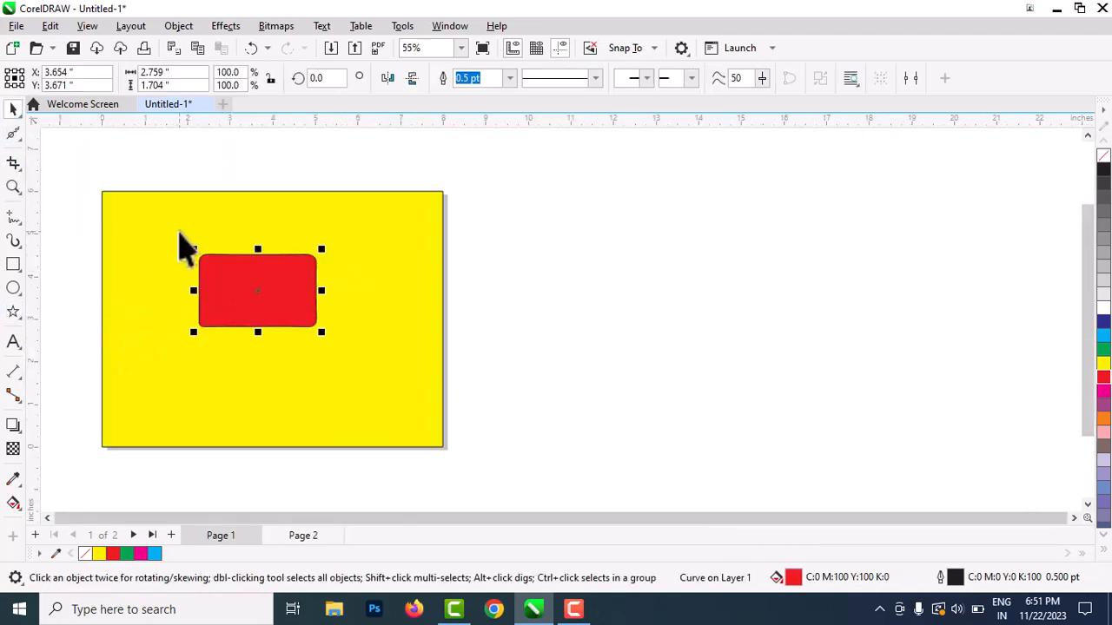
pyautogui.press('Delete')
# Draw a cyan-filled five-pointed star about 2.76 inches wide on the page, stretching its height to about 2.72 inches
pyautogui.click(13, 311)
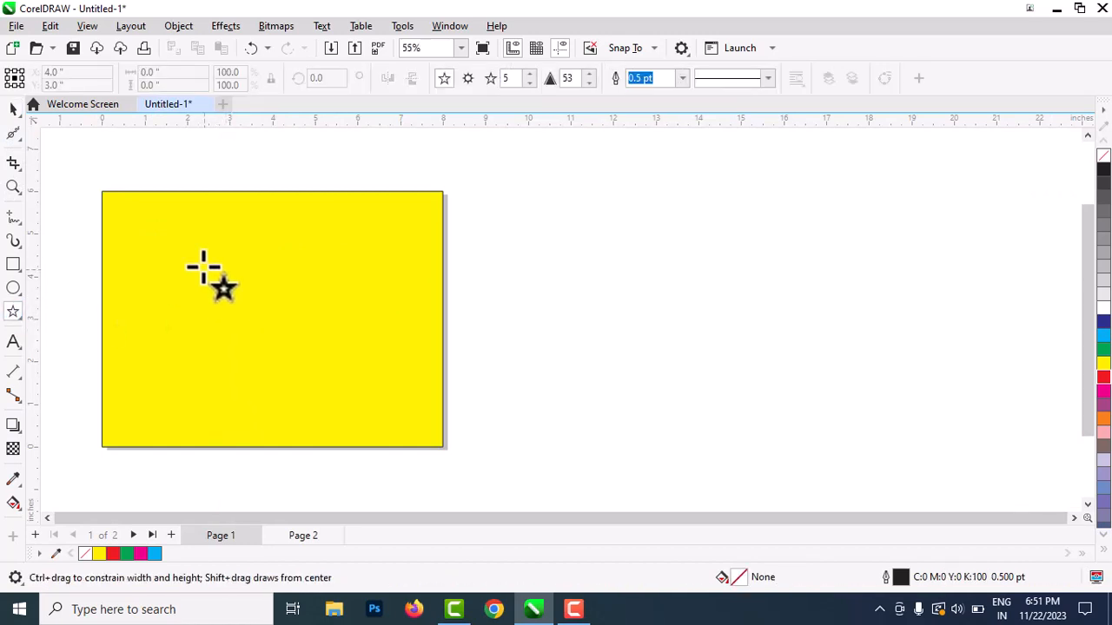
pyautogui.moveTo(201, 259); pyautogui.dragTo(327, 359)
pyautogui.hotkey('shift', 'F4')
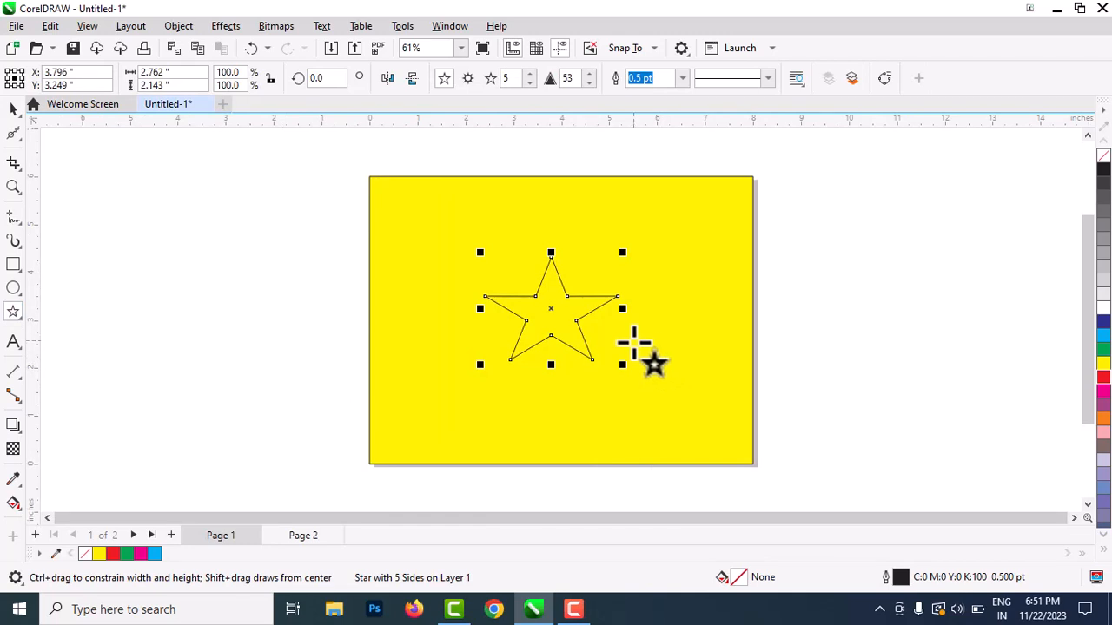
pyautogui.click(13, 108)
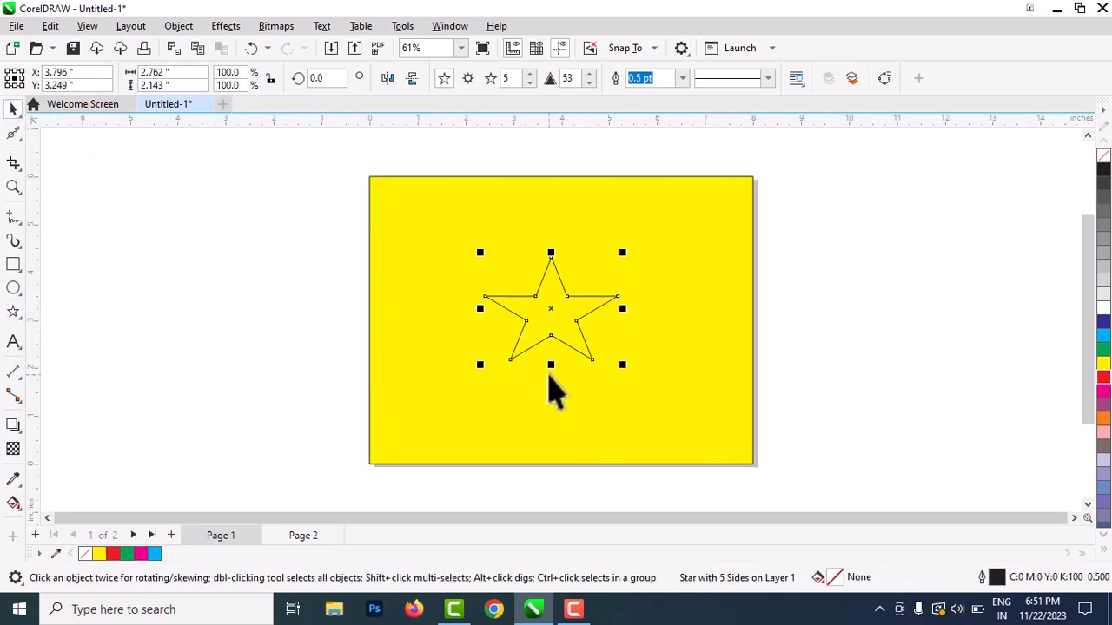
pyautogui.moveTo(551, 365); pyautogui.dragTo(555, 394)
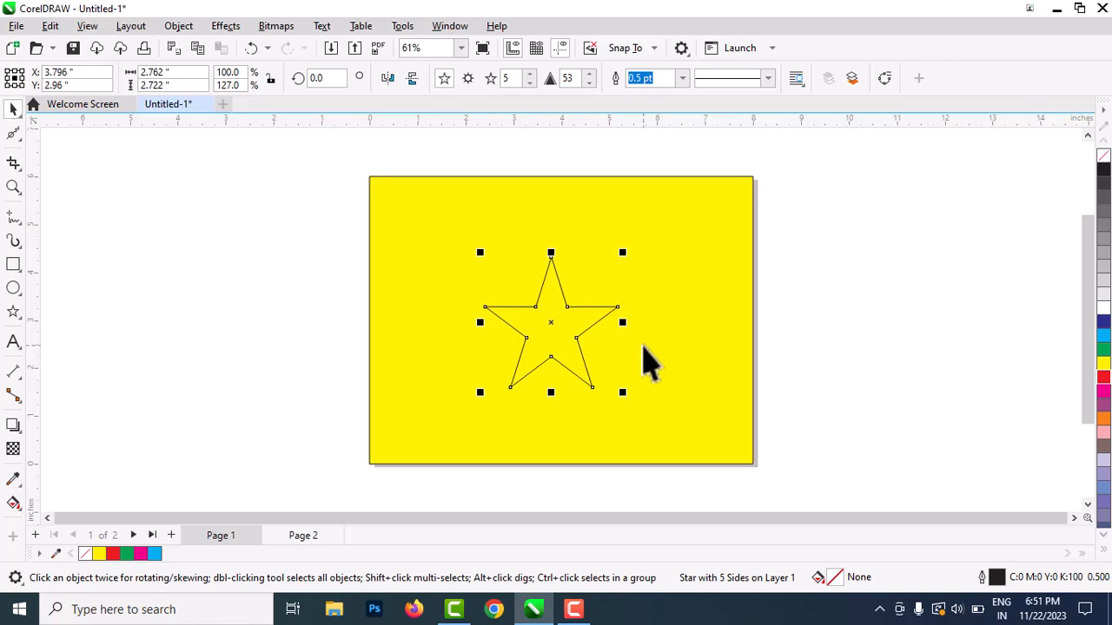
pyautogui.click(1103, 336)
# Round off the tips of the cyan star with the Smooth tool
pyautogui.scroll(2, 605, 345)
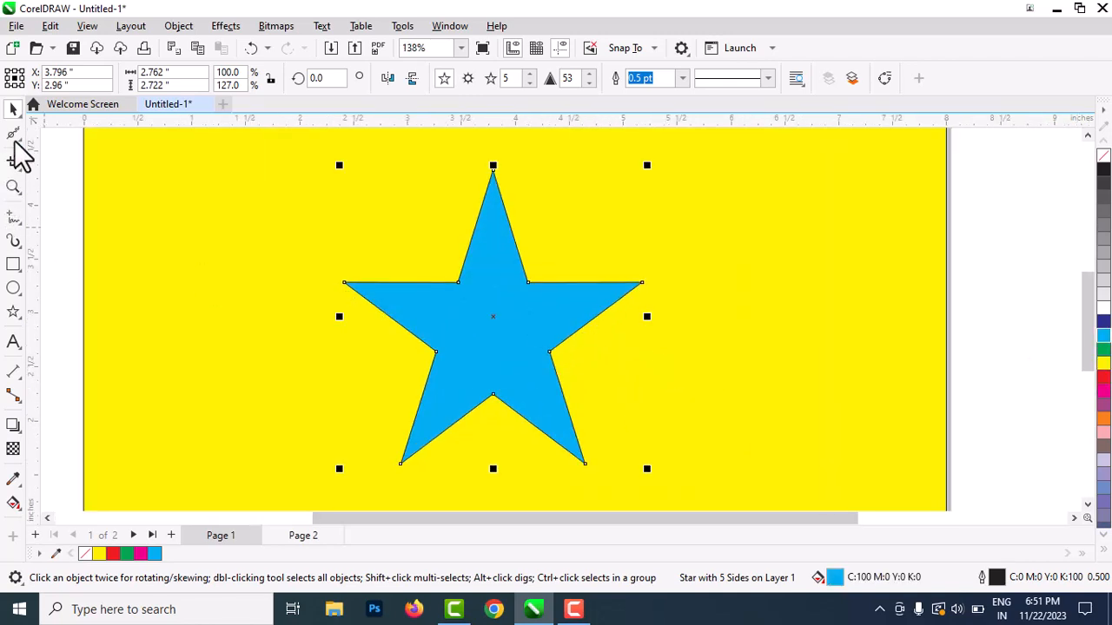
pyautogui.click(13, 138)
pyautogui.click(54, 154)
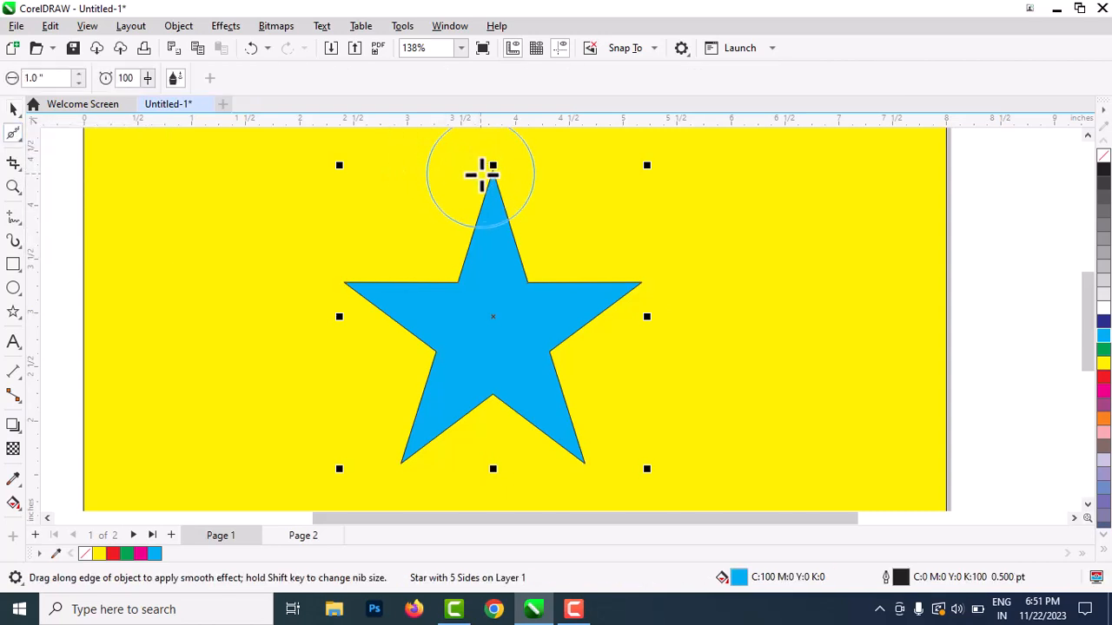
pyautogui.moveTo(501, 171)
pyautogui.mouseDown()
pyautogui.moveTo(489, 129)
pyautogui.moveTo(496, 144)
pyautogui.mouseUp()
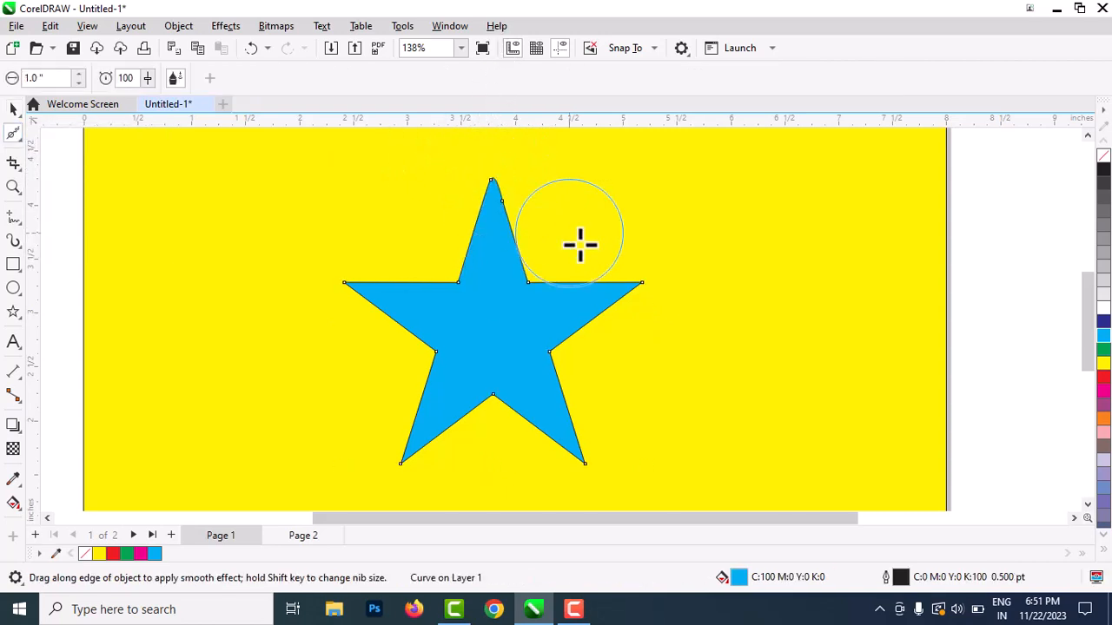
pyautogui.moveTo(632, 300); pyautogui.dragTo(647, 228)
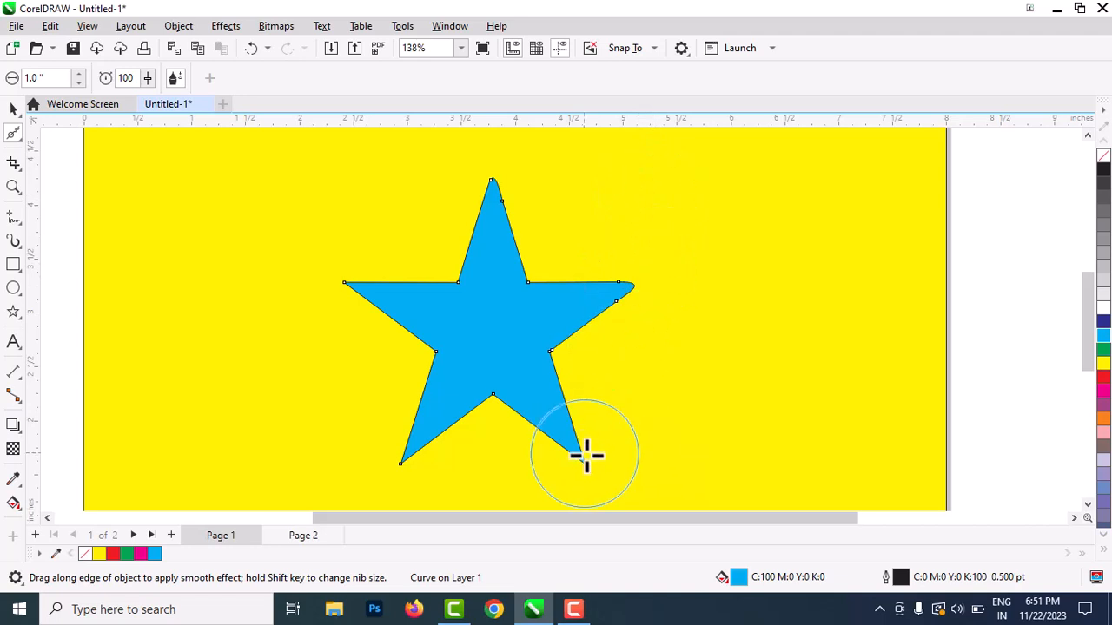
pyautogui.moveTo(586, 454)
pyautogui.mouseDown()
pyautogui.moveTo(571, 429)
pyautogui.moveTo(589, 461)
pyautogui.moveTo(581, 439)
pyautogui.moveTo(519, 474)
pyautogui.mouseUp()
pyautogui.moveTo(392, 464)
pyautogui.mouseDown()
pyautogui.moveTo(405, 434)
pyautogui.moveTo(412, 447)
pyautogui.moveTo(409, 465)
pyautogui.moveTo(402, 422)
pyautogui.moveTo(340, 283)
pyautogui.moveTo(372, 311)
pyautogui.moveTo(407, 422)
pyautogui.moveTo(356, 288)
pyautogui.moveTo(405, 308)
pyautogui.moveTo(351, 288)
pyautogui.moveTo(324, 223)
pyautogui.mouseUp()
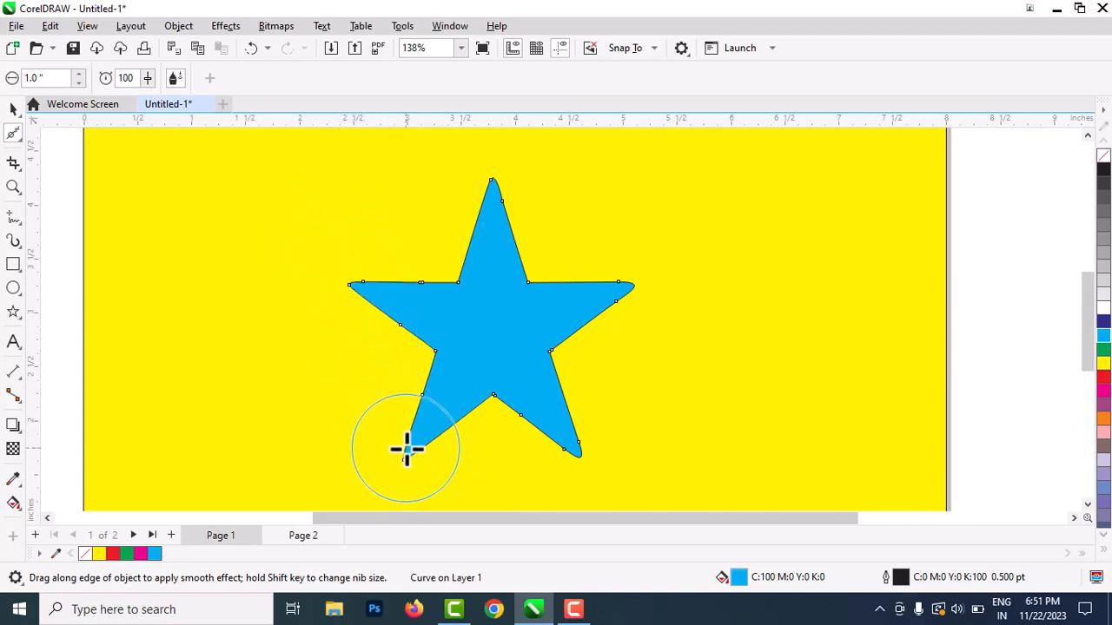
# Smooth the cyan star's lower-left tip and deselect the star
pyautogui.moveTo(407, 452)
pyautogui.mouseDown()
pyautogui.moveTo(401, 397)
pyautogui.moveTo(405, 483)
pyautogui.moveTo(396, 426)
pyautogui.moveTo(416, 478)
pyautogui.moveTo(412, 442)
pyautogui.moveTo(439, 396)
pyautogui.moveTo(446, 409)
pyautogui.moveTo(416, 478)
pyautogui.mouseUp()
pyautogui.click(13, 108)
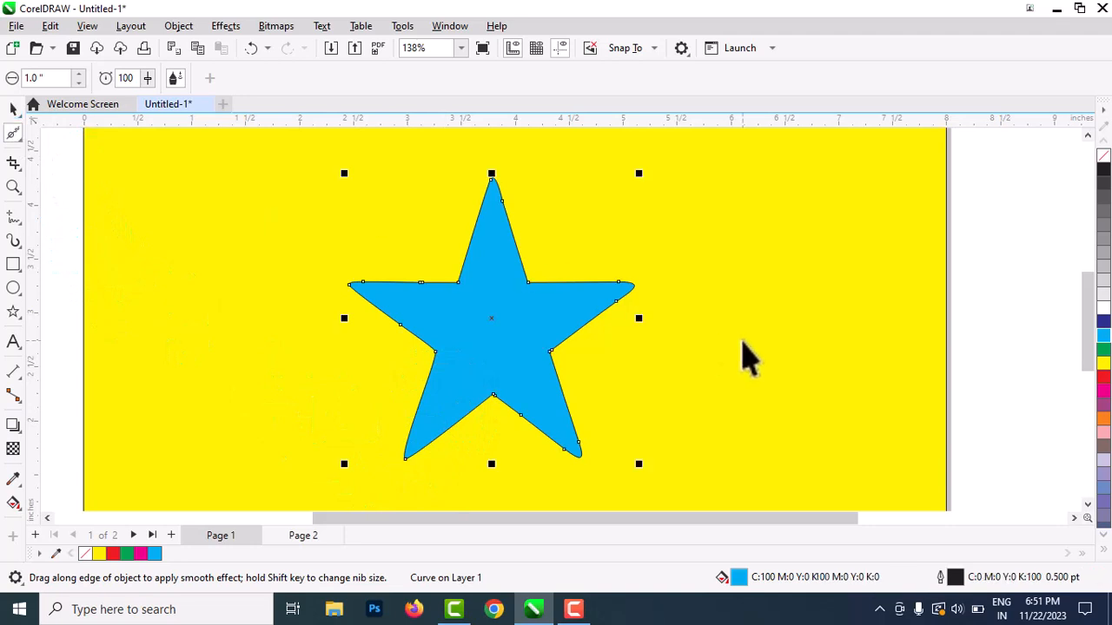
pyautogui.click(599, 413)
pyautogui.scroll(5, 437, 365)
pyautogui.scroll(-5, 583, 273)
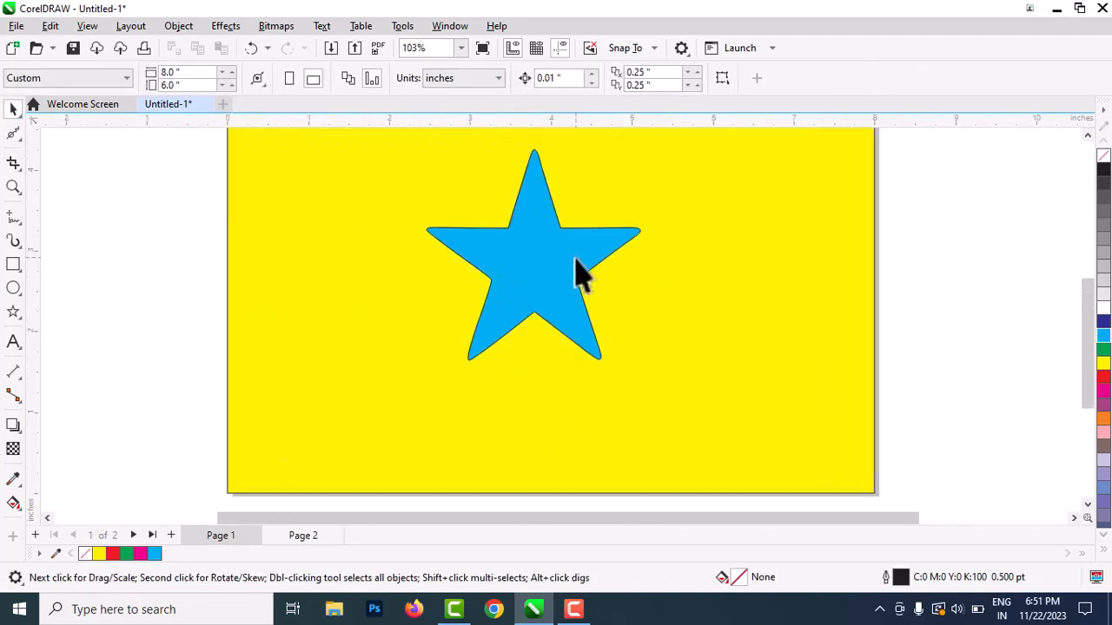
# Delete the smoothed cyan star from the yellow page
pyautogui.scroll(3, 605, 233)
pyautogui.scroll(-4, 606, 233)
pyautogui.click(546, 274)
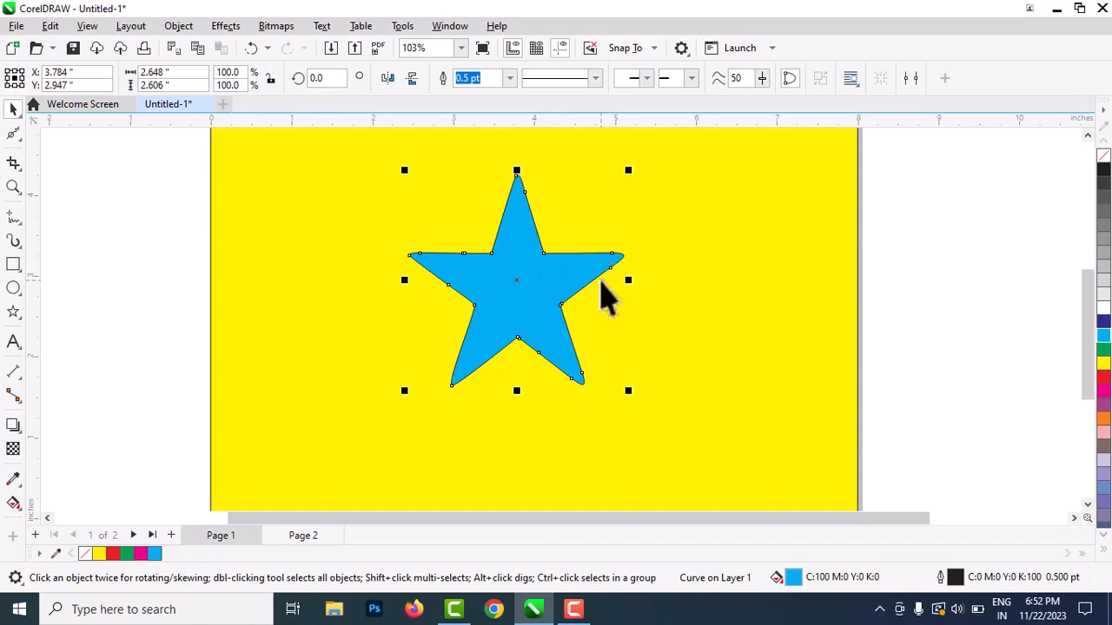
pyautogui.press('Delete')
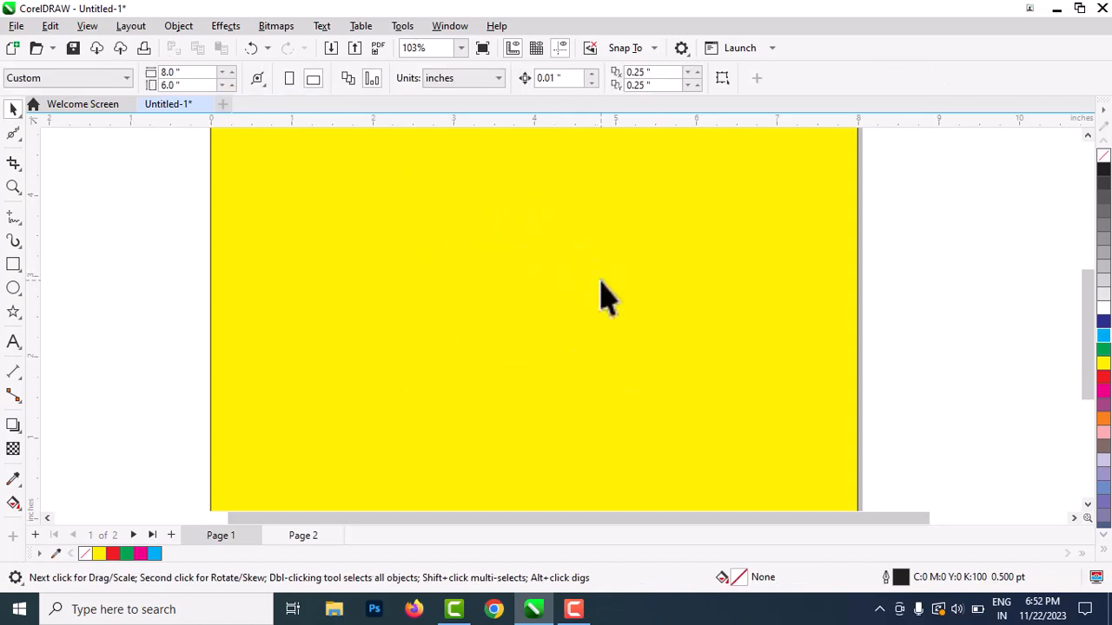
# Activate the Smear tool and switch it from smooth smear to pointy smear
pyautogui.click(21, 139)
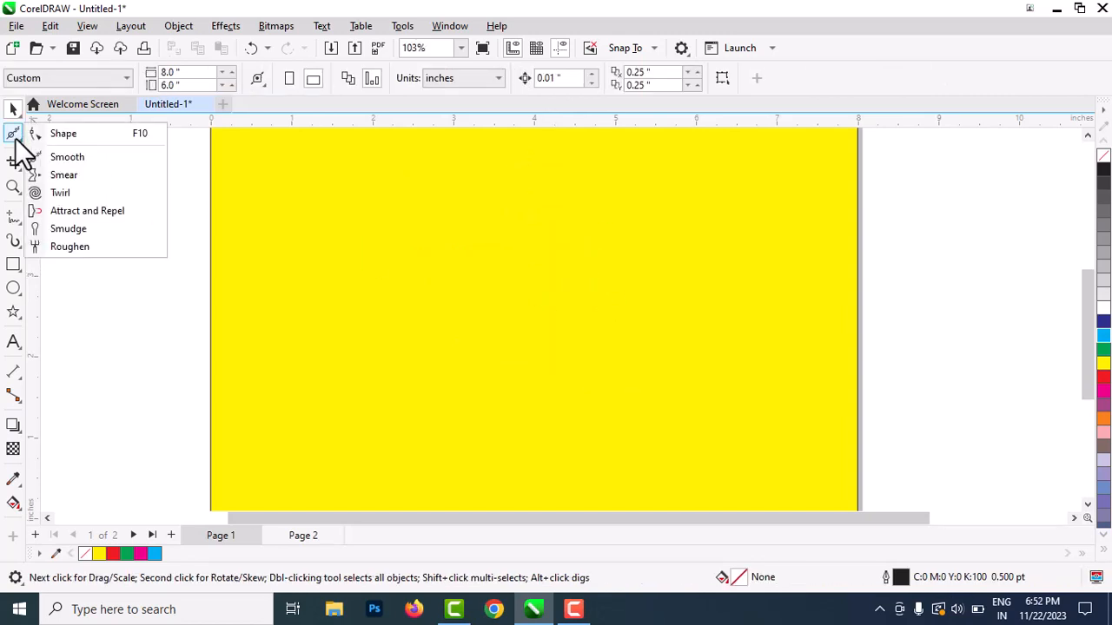
pyautogui.click(80, 150)
pyautogui.press('Return')
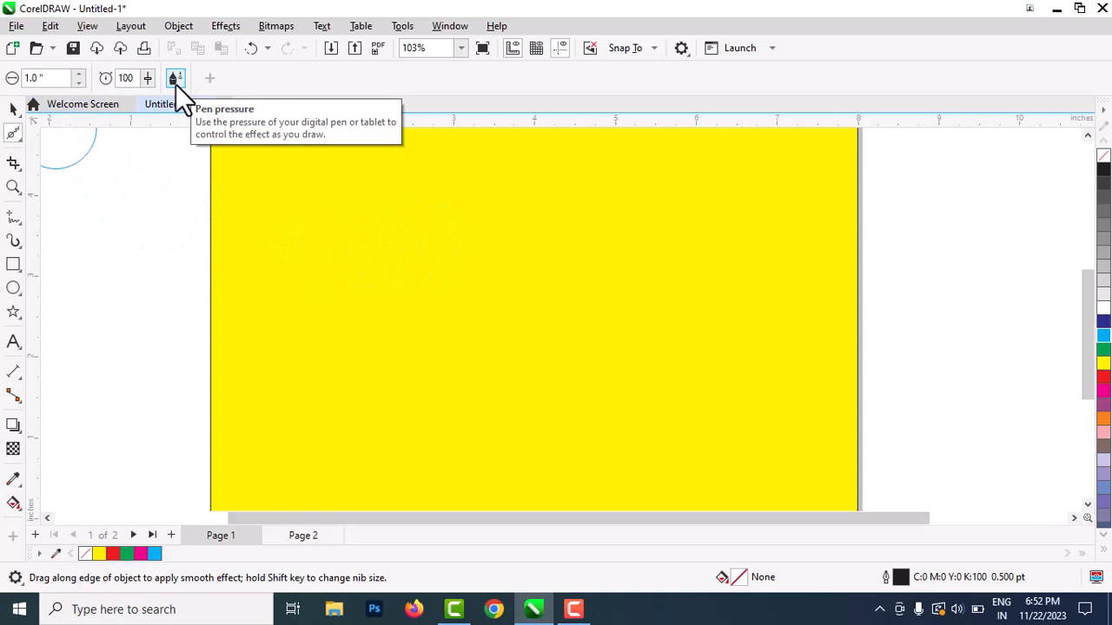
pyautogui.click(19, 141)
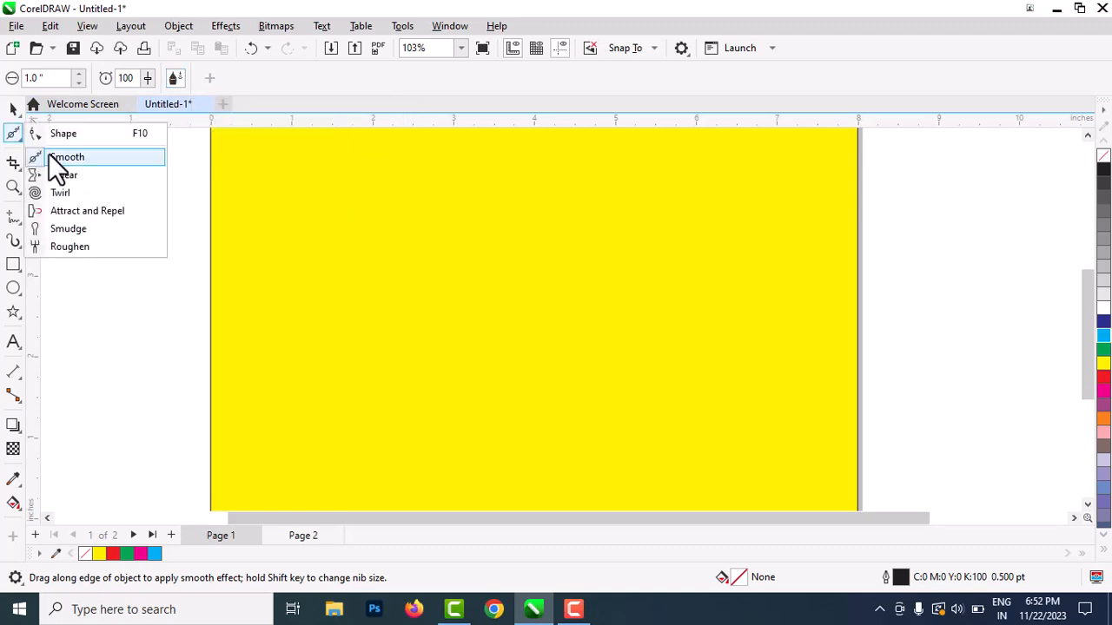
pyautogui.click(69, 176)
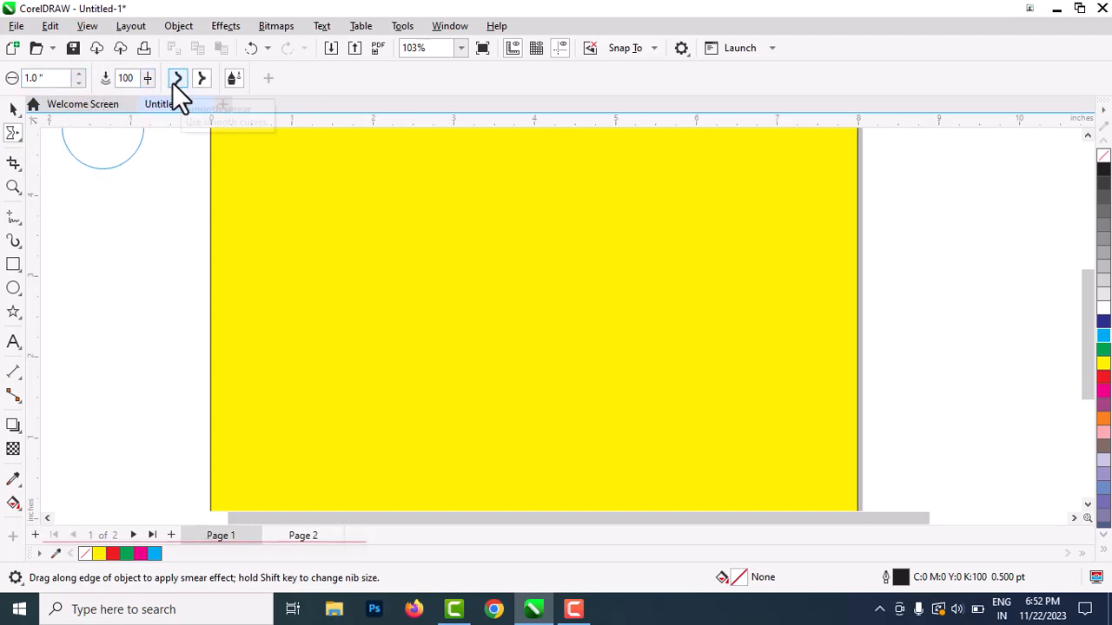
pyautogui.click(198, 83)
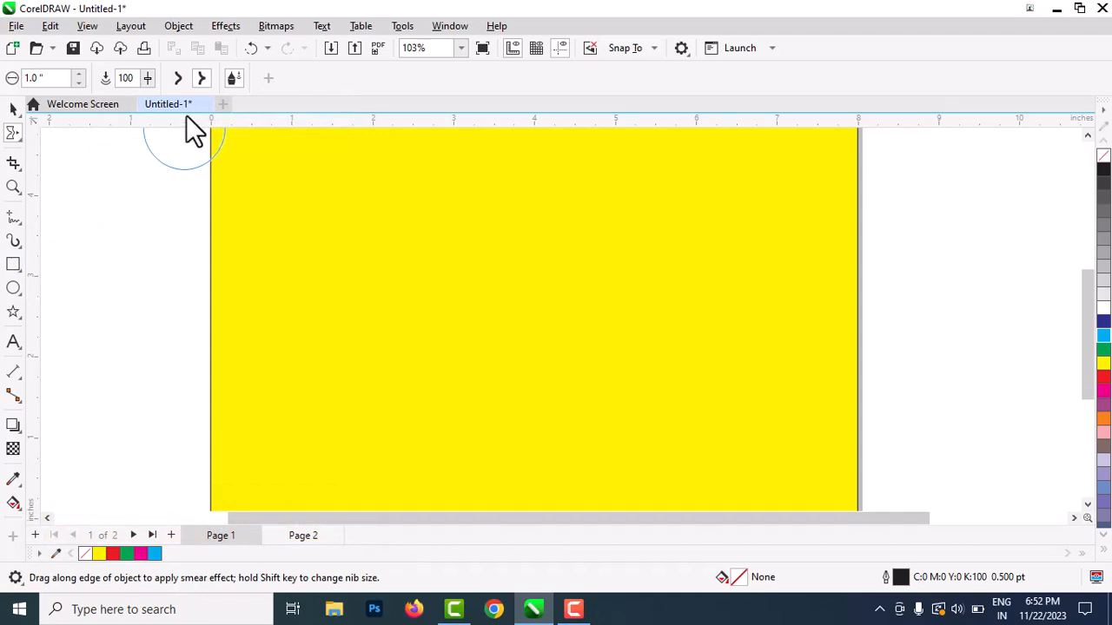
# Draw a circle about 2.5 inches across on the yellow page and fill it red
pyautogui.click(14, 289)
pyautogui.moveTo(418, 231); pyautogui.dragTo(621, 434)
pyautogui.click(1103, 376)
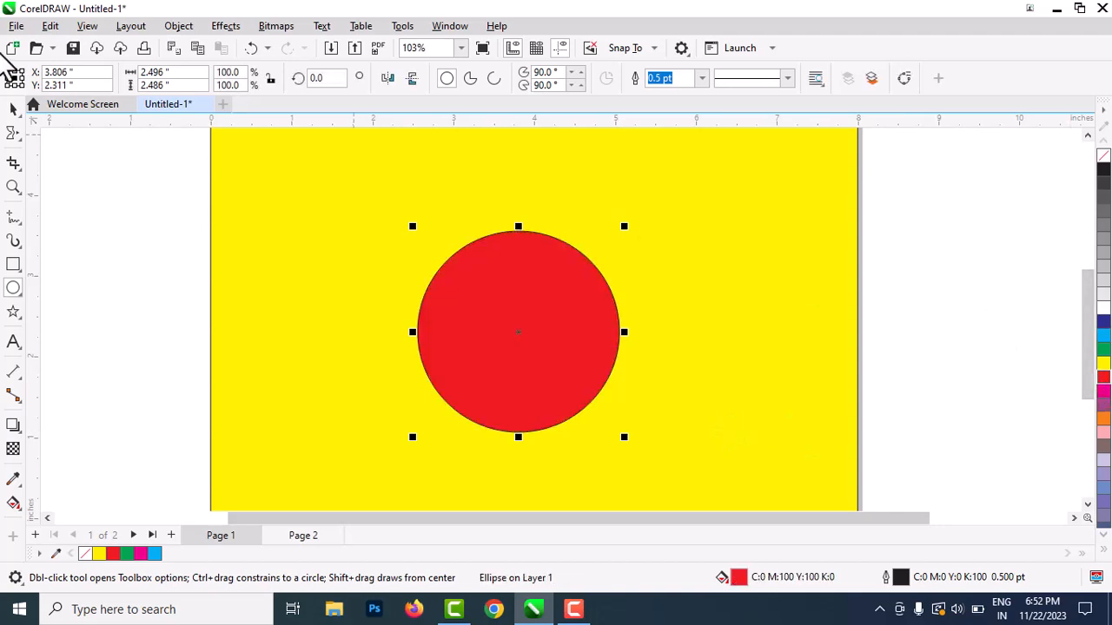
pyautogui.click(8, 117)
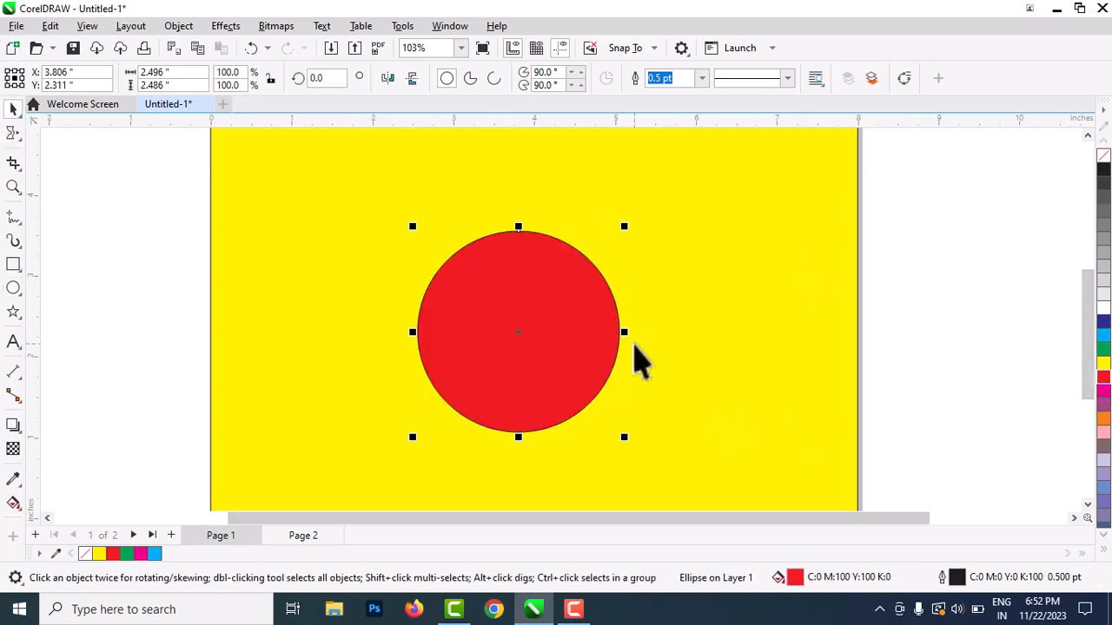
# Duplicate the red circle, shrink the copy to about 2.03 inches, place it inside the original and fill it orange
pyautogui.hotkey('ctrl', 'd')
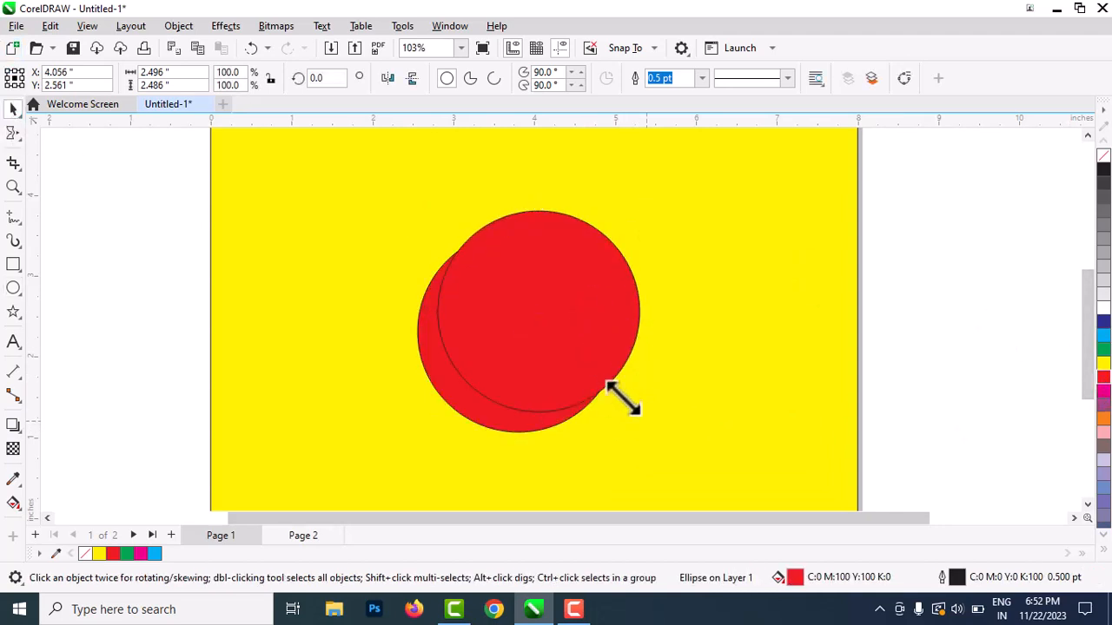
pyautogui.moveTo(622, 397); pyautogui.dragTo(606, 377)
pyautogui.moveTo(522, 290); pyautogui.dragTo(529, 344)
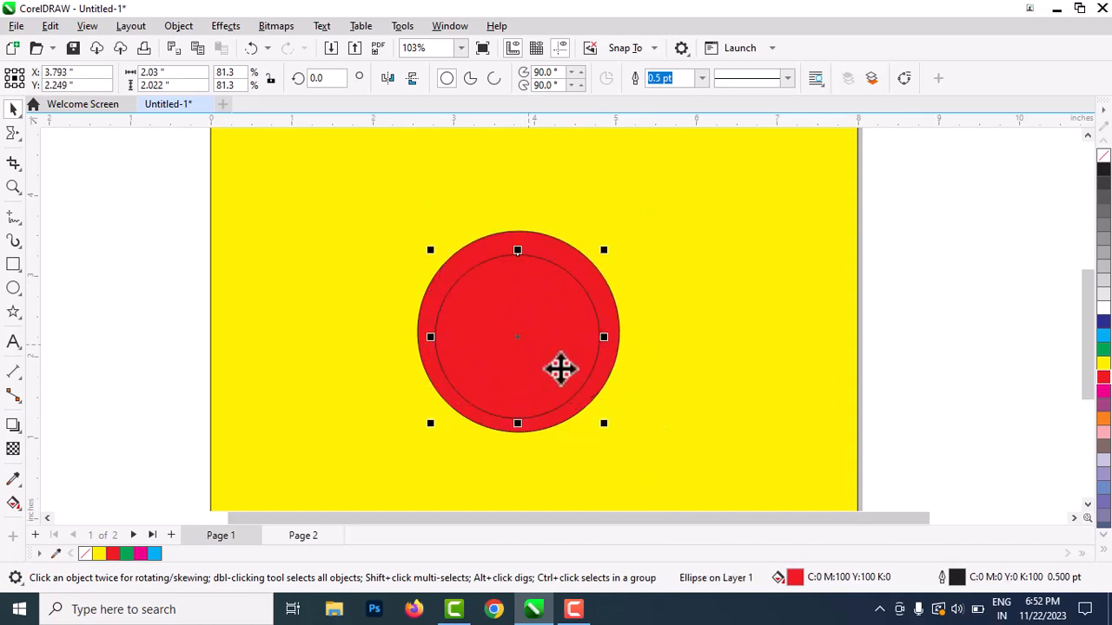
pyautogui.click(1103, 363)
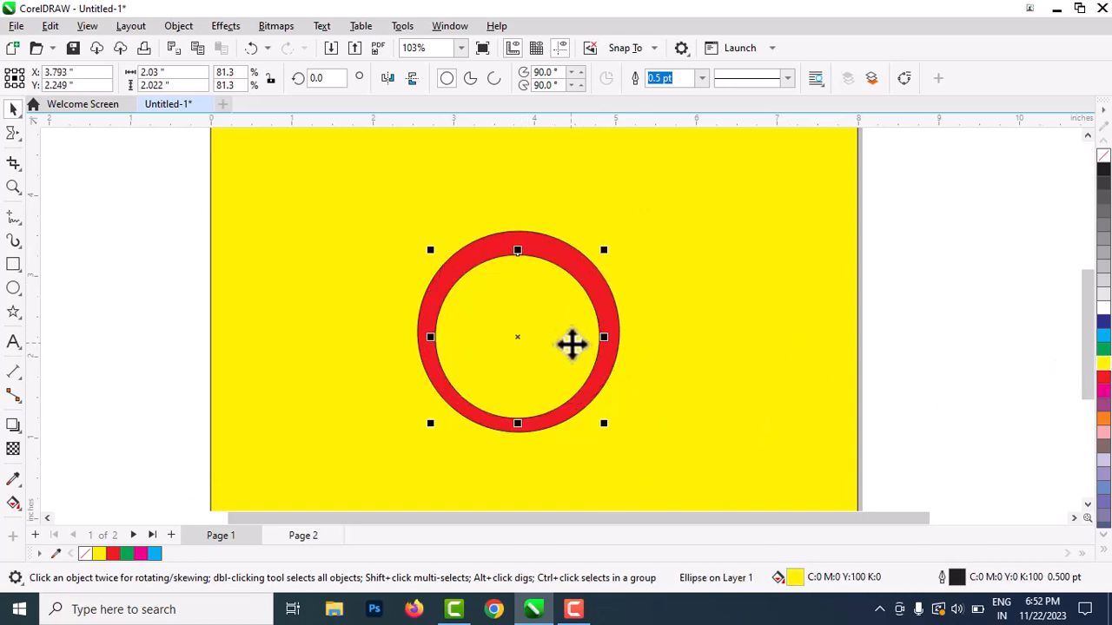
pyautogui.moveTo(571, 345); pyautogui.dragTo(571, 332)
pyautogui.click(1103, 350)
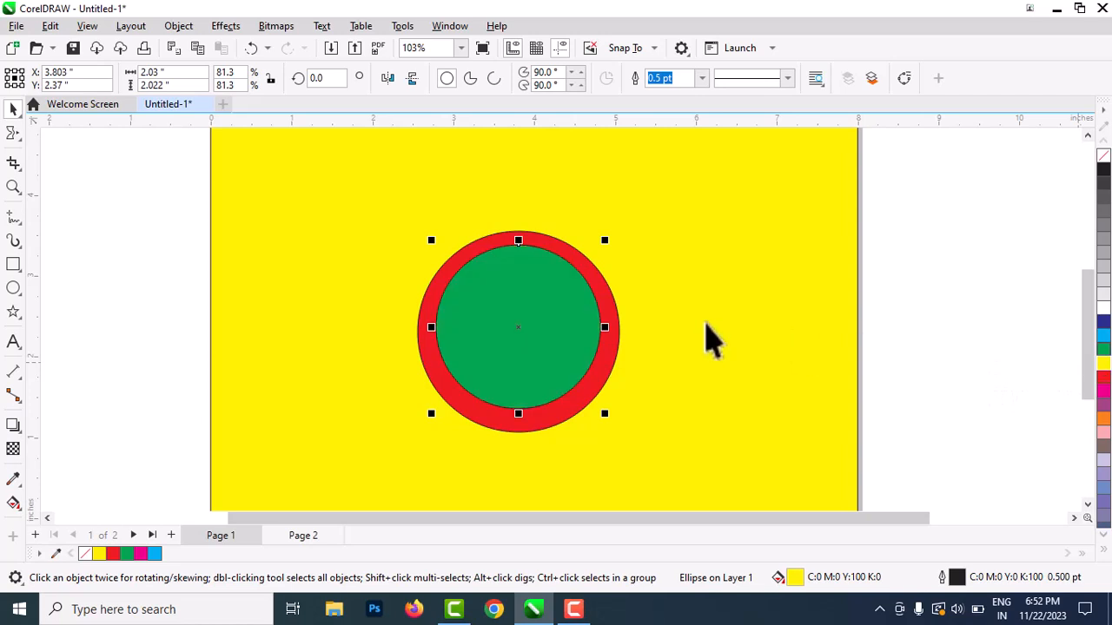
pyautogui.click(1104, 419)
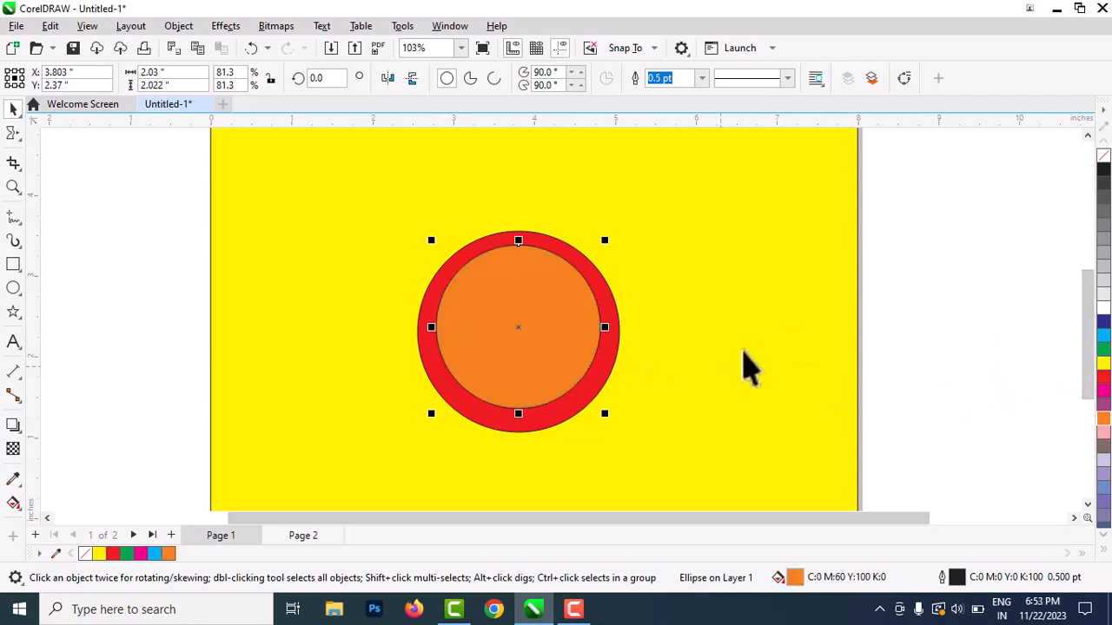
# Unlock the yellow background rectangle and fill it white
pyautogui.click(744, 368)
pyautogui.scroll(-3, 734, 365)
pyautogui.rightClick(721, 361)
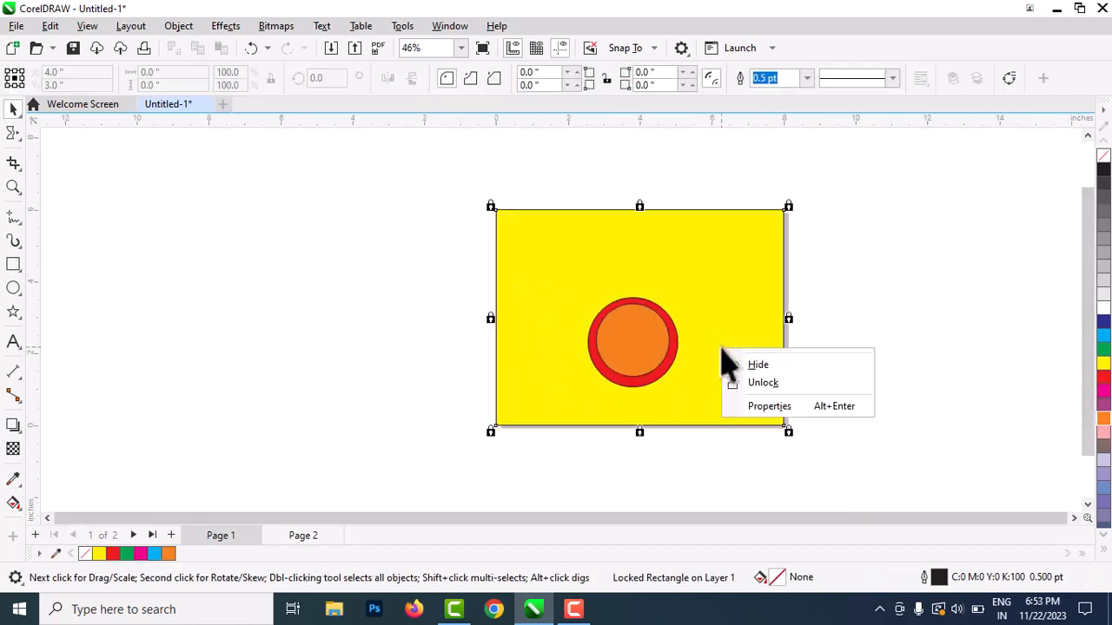
pyautogui.click(768, 383)
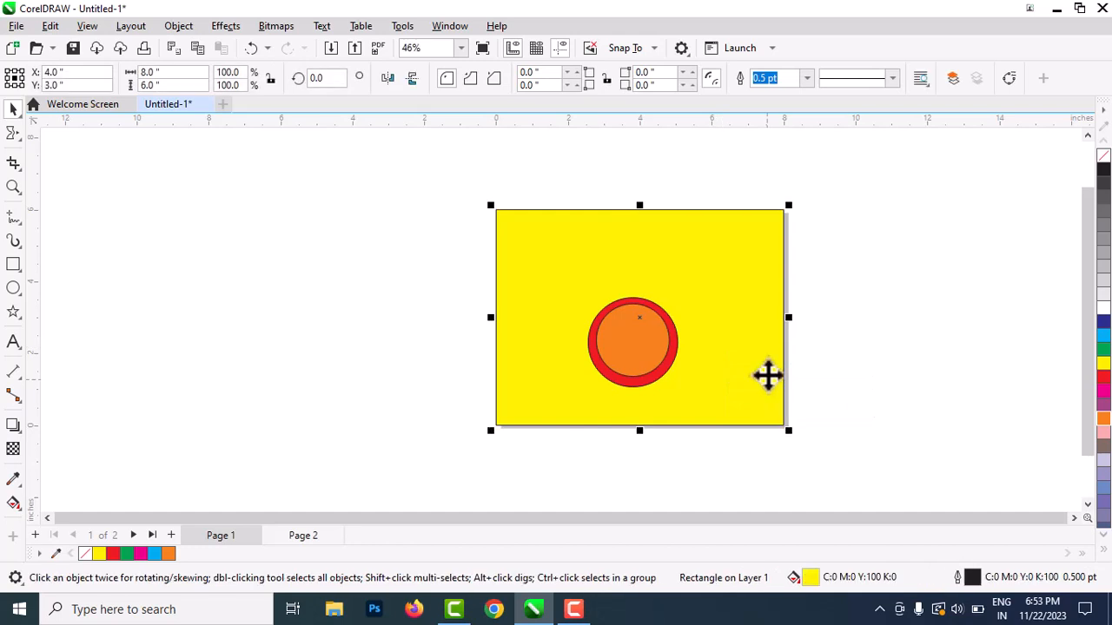
pyautogui.click(1100, 299)
pyautogui.scroll(3, 735, 315)
# Duplicate the orange circle, shrink the copy to about 1.72 inches inside it and fill the copy yellow
pyautogui.click(468, 326)
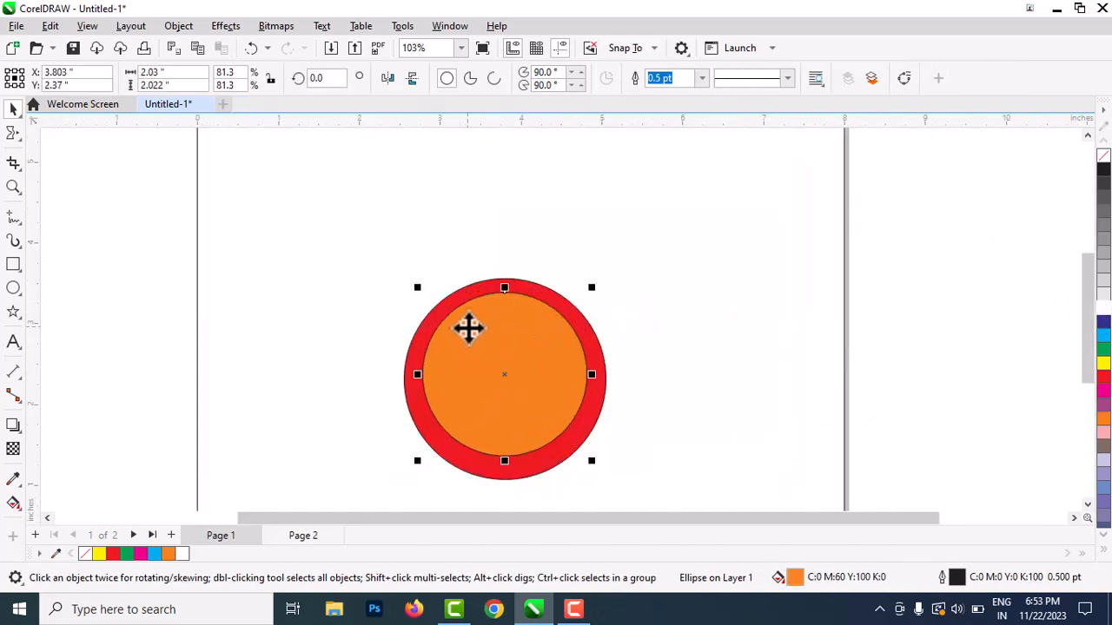
pyautogui.scroll(-2, 487, 224)
pyautogui.hotkey('ctrl', 'd')
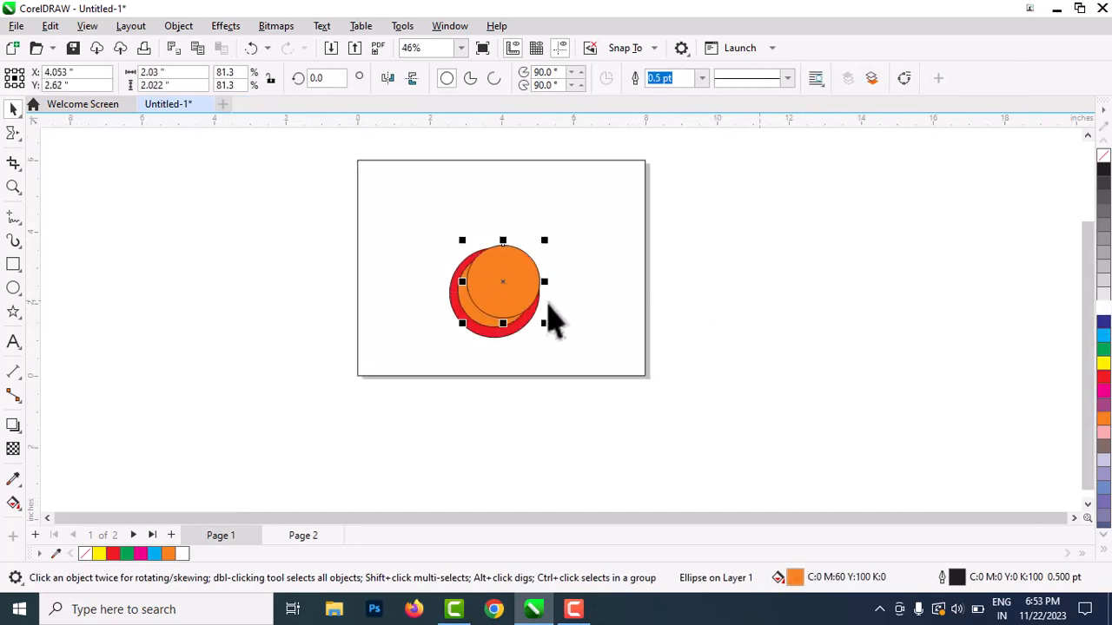
pyautogui.moveTo(548, 326); pyautogui.dragTo(514, 303)
pyautogui.click(1103, 363)
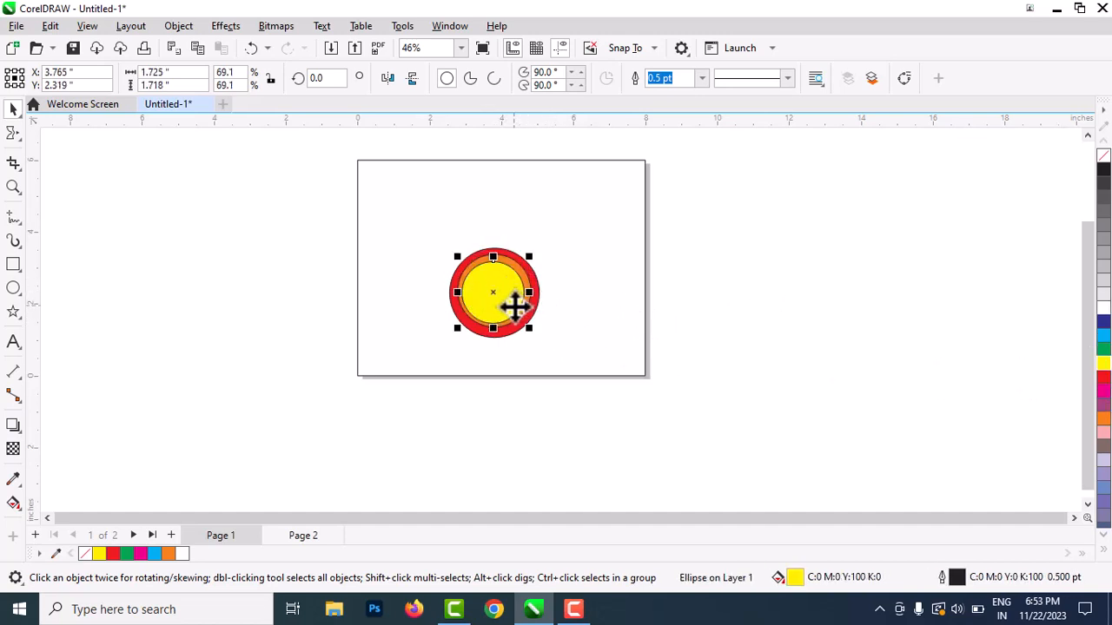
# Change the fill of the outermost red circle to cyan
pyautogui.scroll(3, 514, 302)
pyautogui.click(532, 266)
pyautogui.click(551, 260)
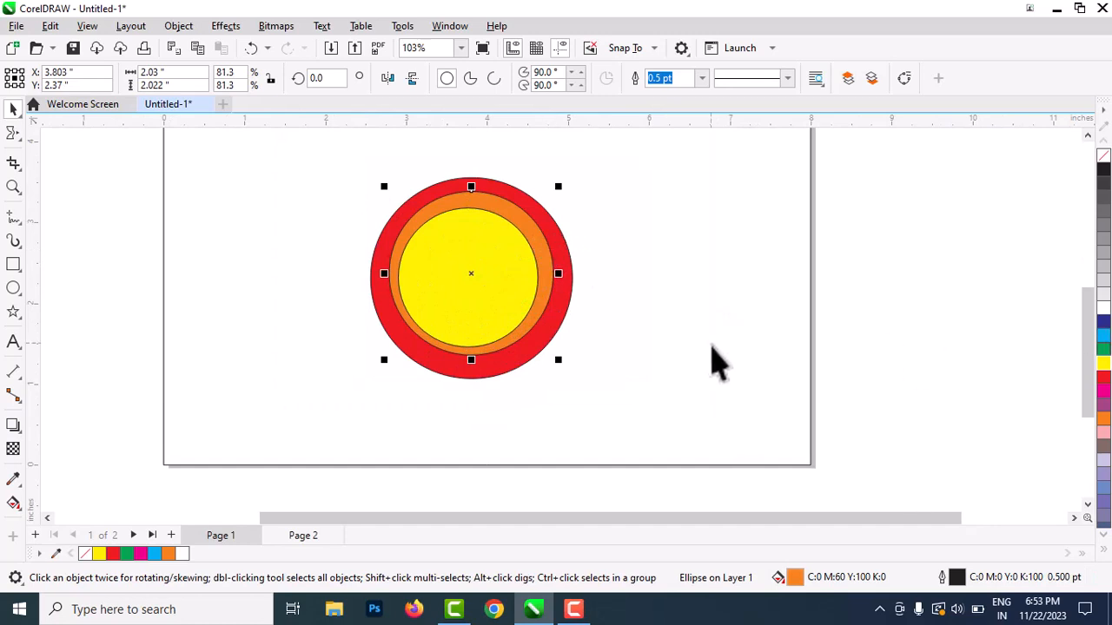
pyautogui.click(560, 330)
pyautogui.click(1102, 339)
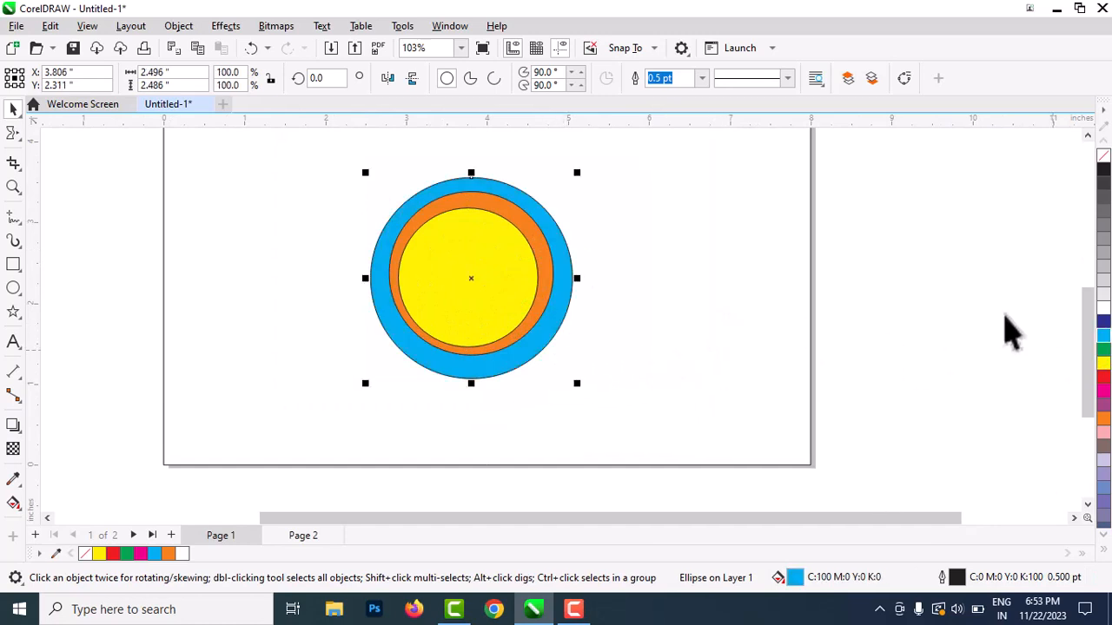
pyautogui.click(843, 339)
pyautogui.scroll(-3, 543, 306)
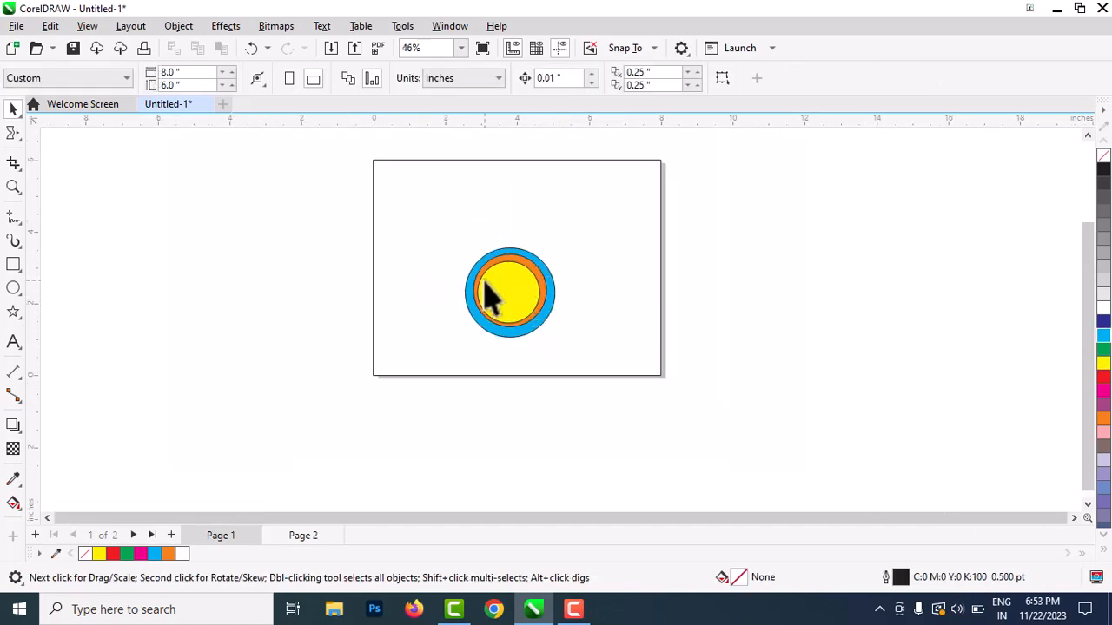
# Duplicate the yellow circle, shrink the copy to about 1.47 inches, center it inside and fill it magenta
pyautogui.click(537, 302)
pyautogui.hotkey('ctrl', 'd')
pyautogui.scroll(2, 564, 251)
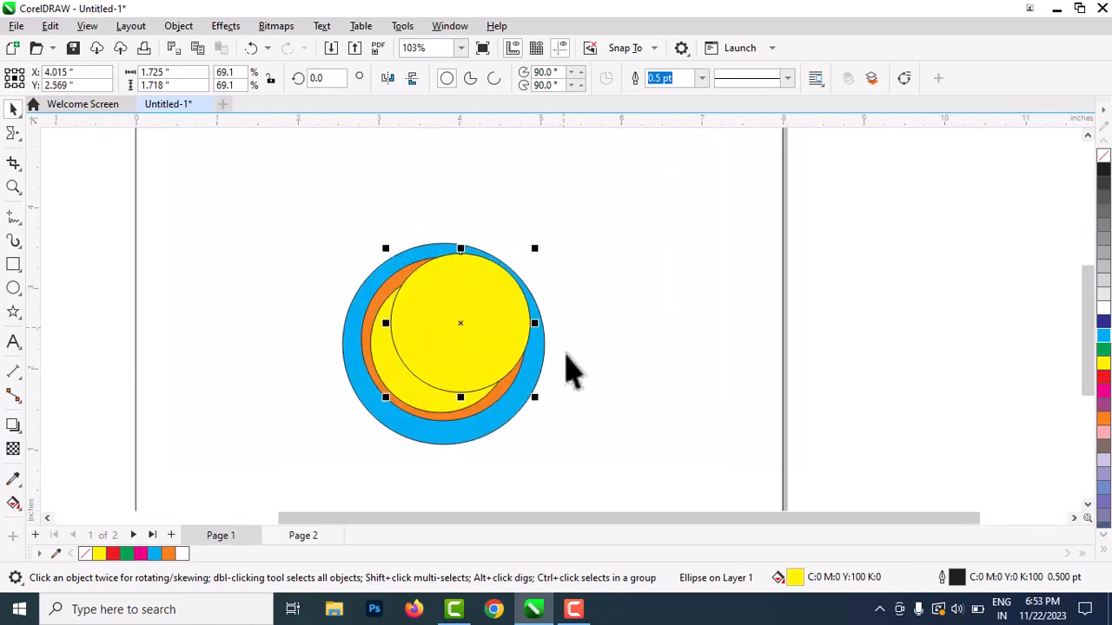
pyautogui.moveTo(539, 399); pyautogui.dragTo(515, 373)
pyautogui.moveTo(483, 326)
pyautogui.mouseDown()
pyautogui.moveTo(466, 365)
pyautogui.moveTo(474, 336)
pyautogui.mouseUp()
pyautogui.click(1103, 390)
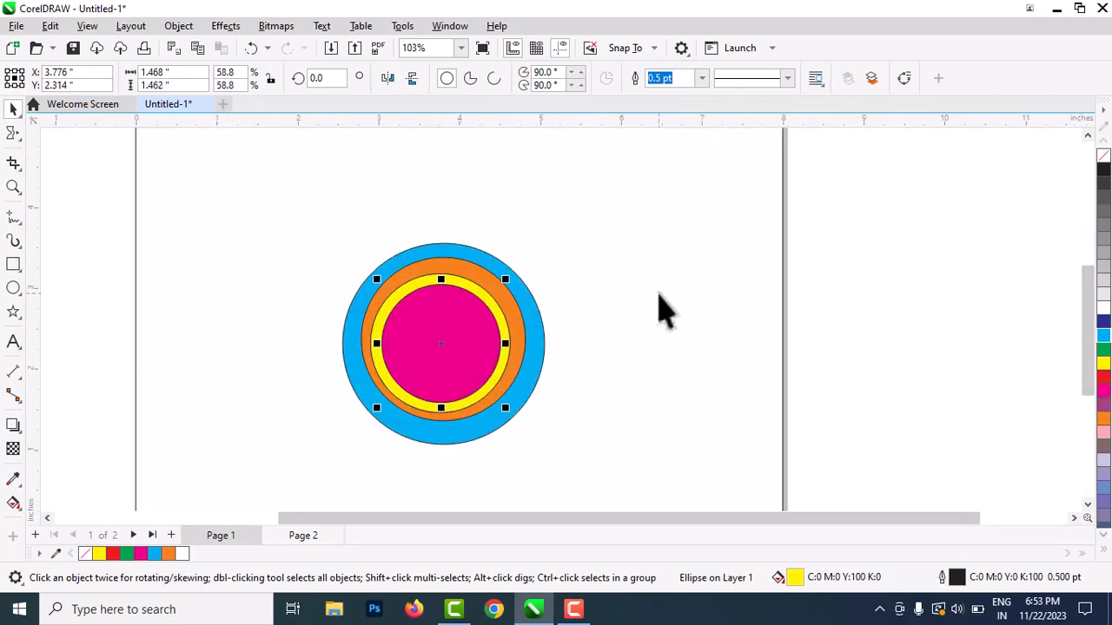
# Select all four nested circles and align their centers horizontally and vertically
pyautogui.scroll(-2, 657, 303)
pyautogui.moveTo(405, 265); pyautogui.dragTo(761, 408)
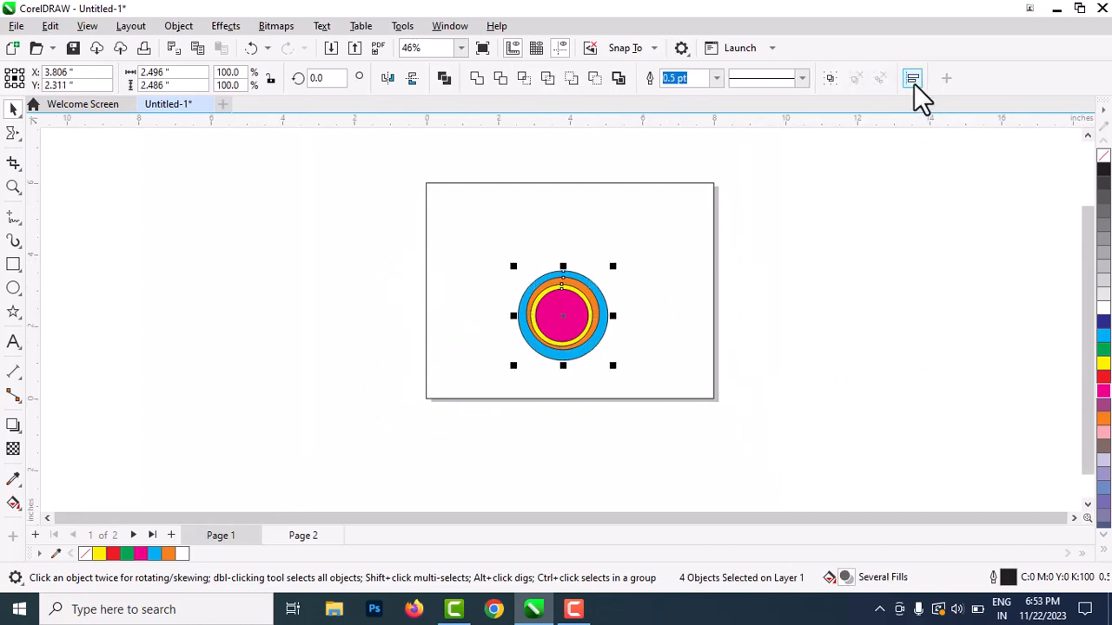
pyautogui.click(912, 79)
pyautogui.click(880, 151)
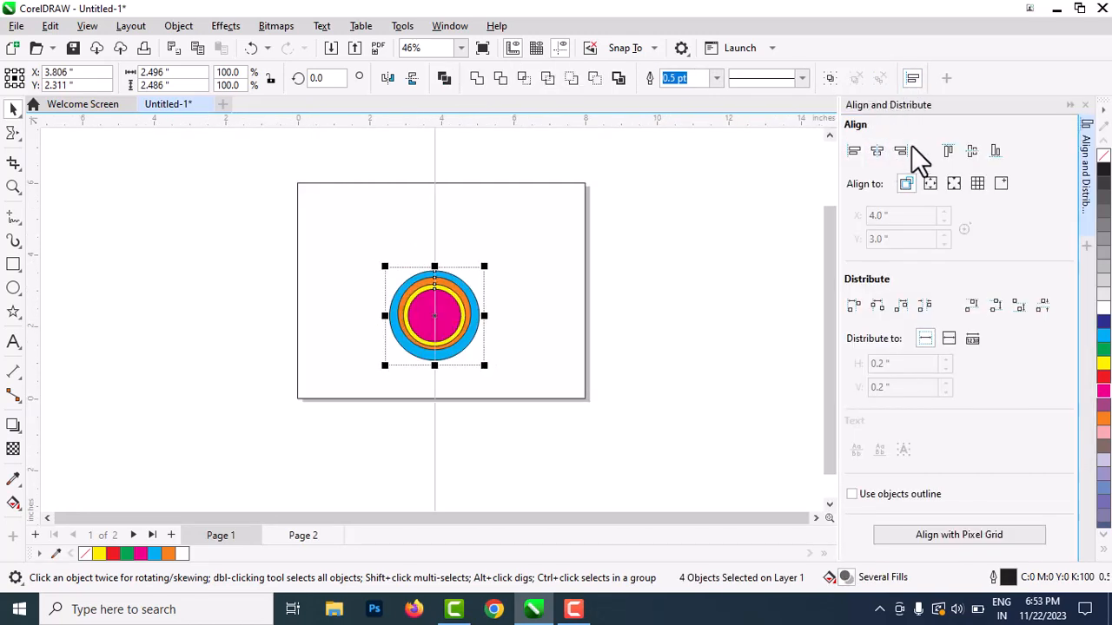
pyautogui.click(968, 153)
pyautogui.click(248, 247)
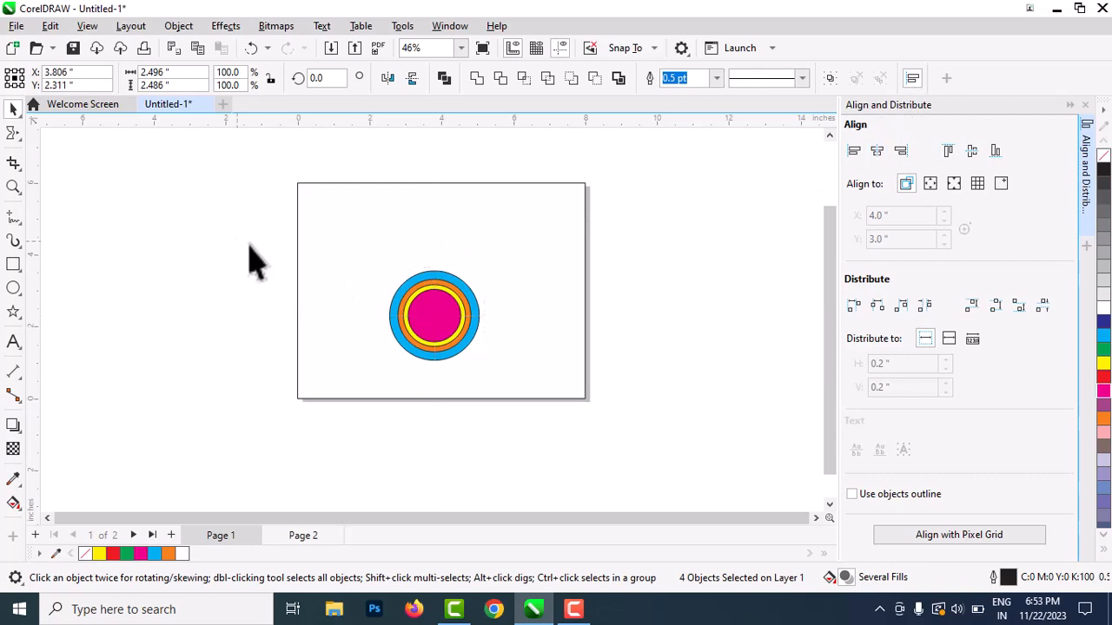
pyautogui.scroll(1, 377, 263)
pyautogui.moveTo(258, 263); pyautogui.dragTo(589, 436)
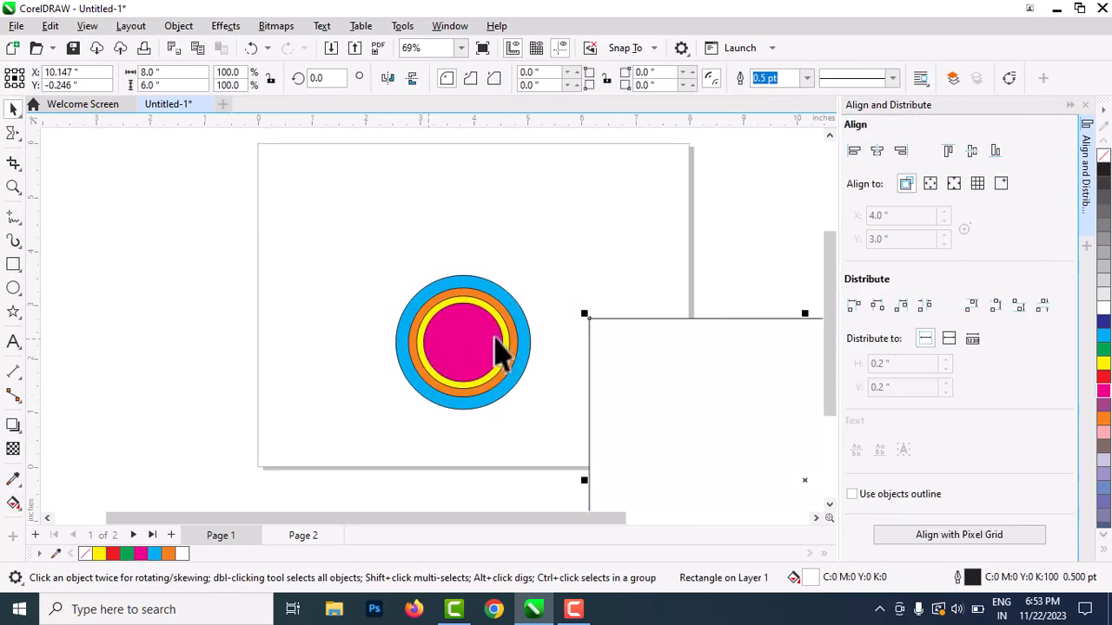
pyautogui.hotkey('ctrl', 'z')
# Reselect the four circles, reapply center alignment on both axes, and close the Align and Distribute settings
pyautogui.moveTo(69, 165); pyautogui.dragTo(584, 423)
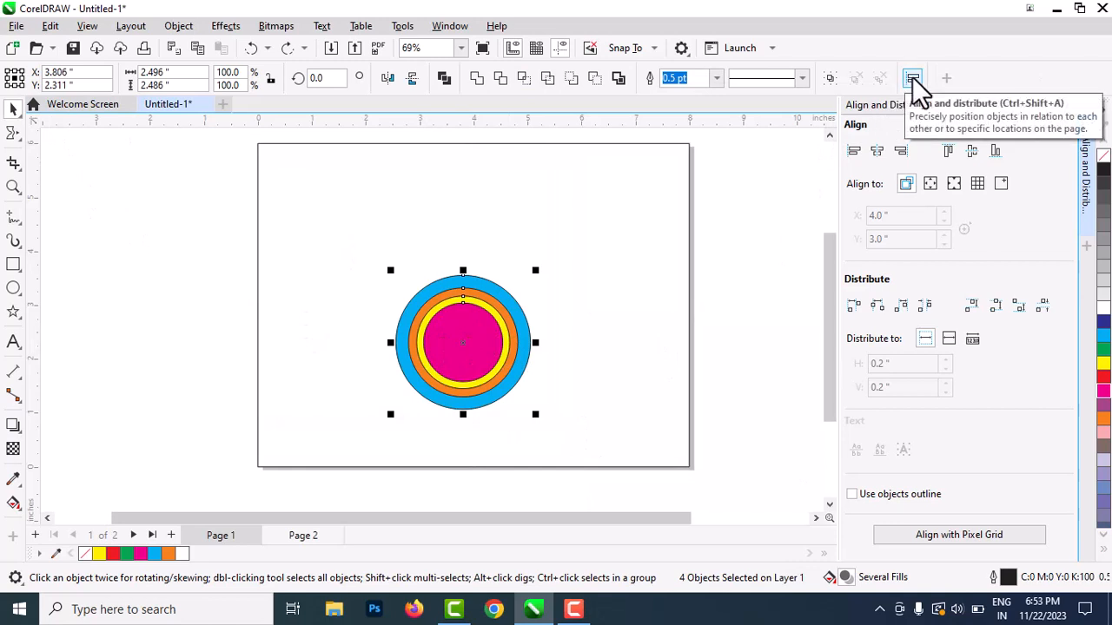
pyautogui.click(878, 151)
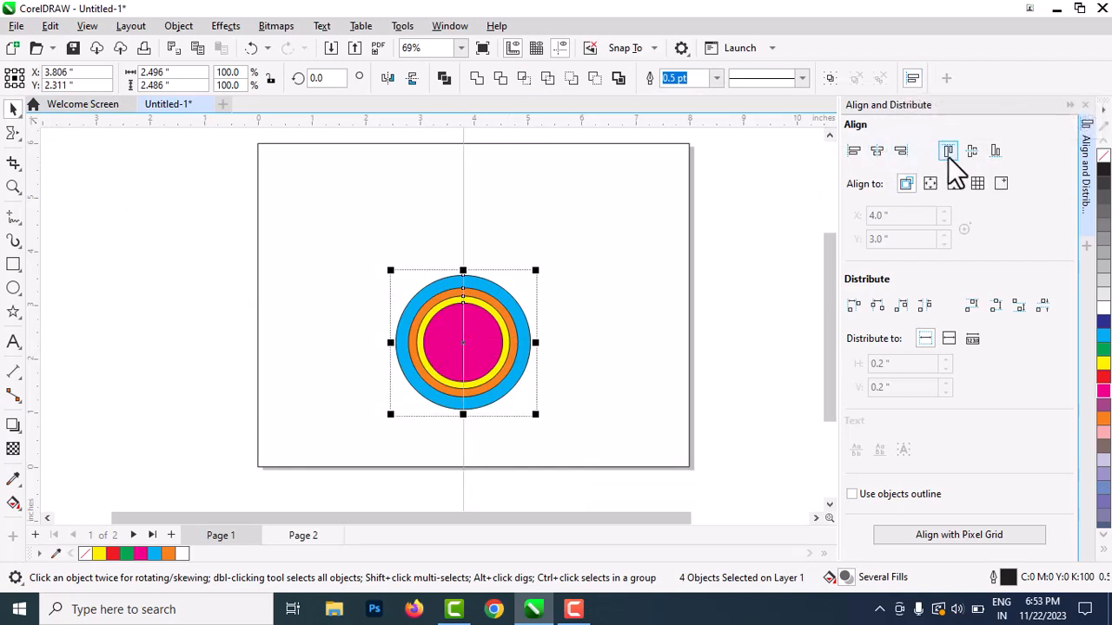
pyautogui.click(970, 151)
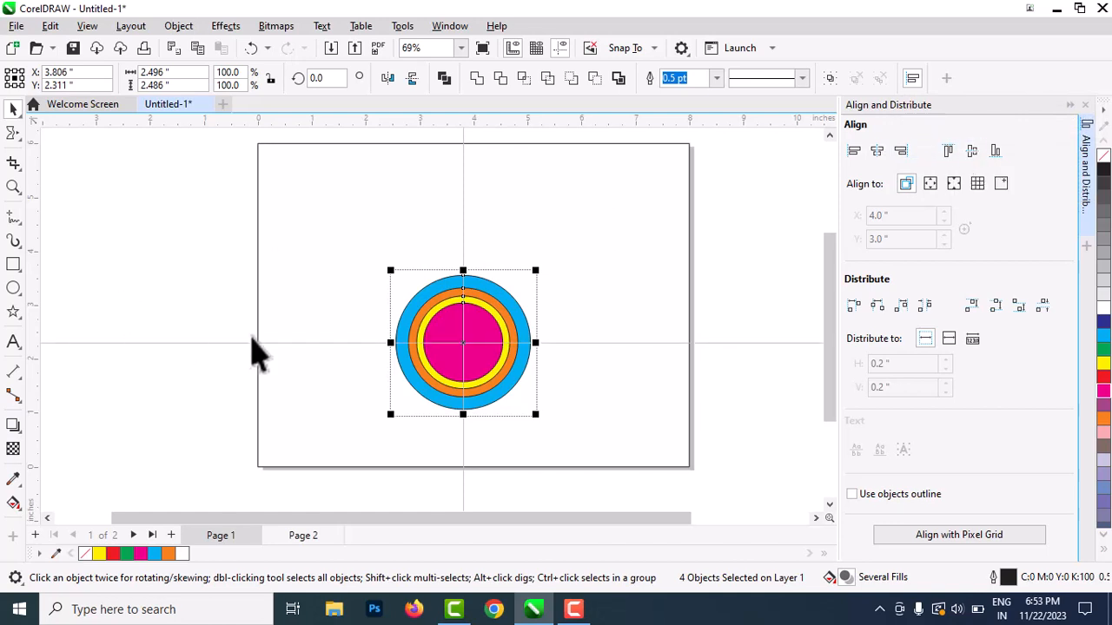
pyautogui.press('Escape')
pyautogui.scroll(3, 469, 361)
pyautogui.scroll(-2, 477, 348)
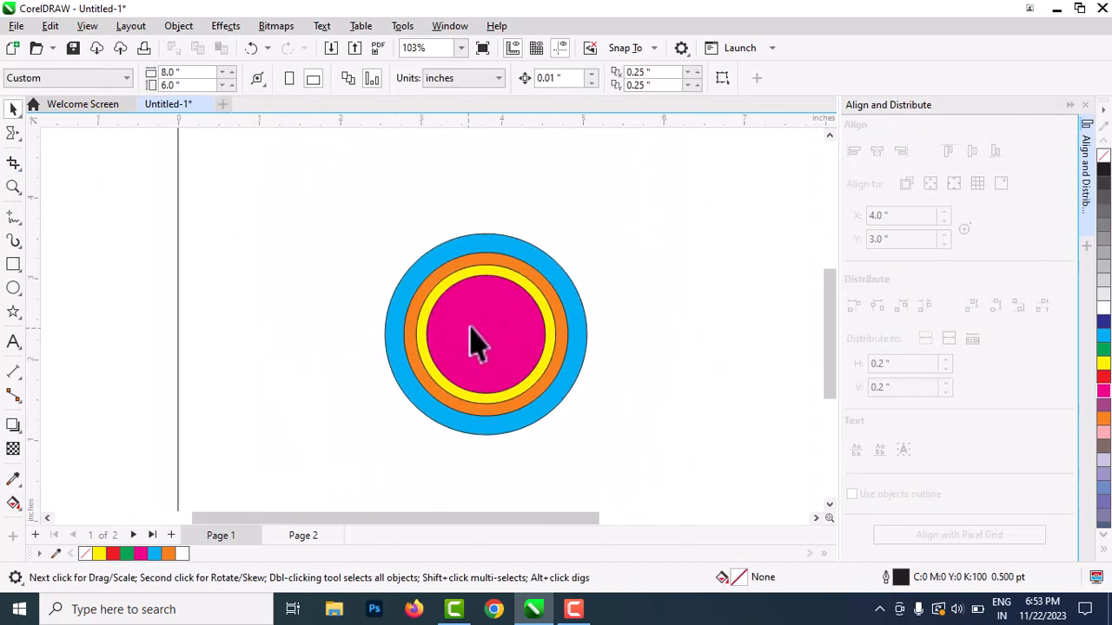
pyautogui.click(1084, 103)
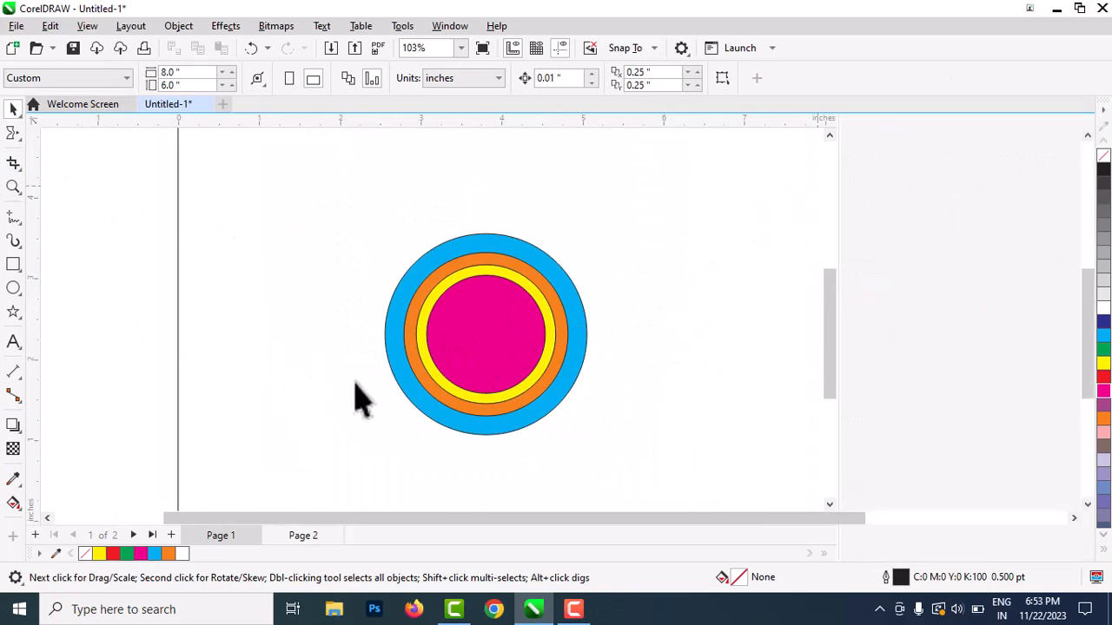
# Select the four nested circles and move them together to about X 4.23, Y 3.01 inches, near the middle of the page
pyautogui.scroll(-2, 404, 367)
pyautogui.scroll(2, 480, 360)
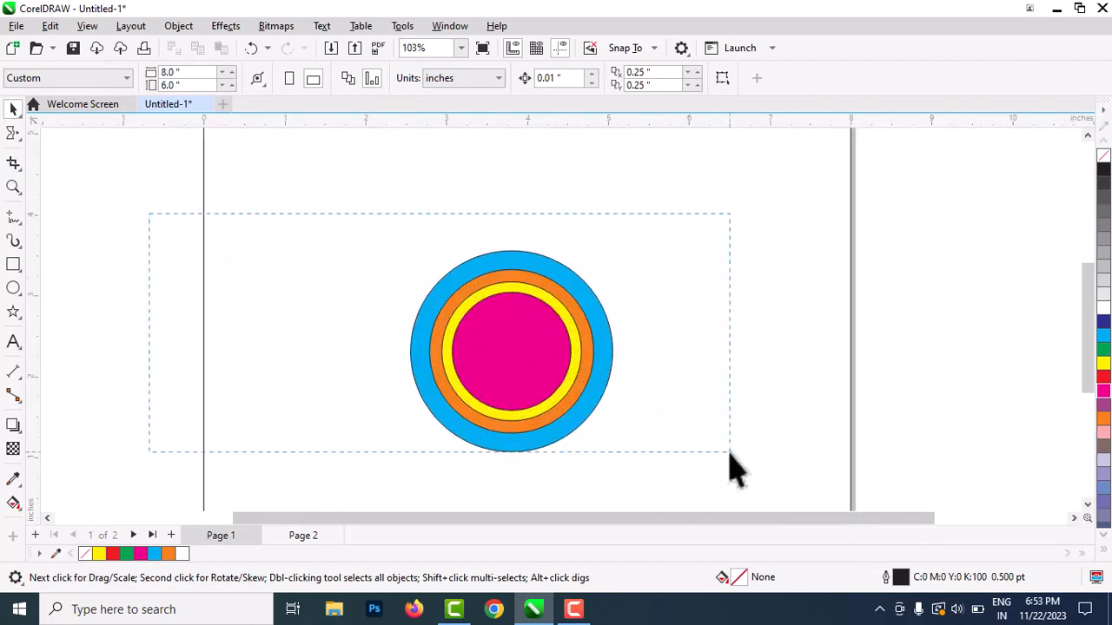
pyautogui.moveTo(730, 453); pyautogui.dragTo(728, 452)
pyautogui.scroll(-2, 549, 378)
pyautogui.click(614, 358)
pyautogui.moveTo(366, 287); pyautogui.dragTo(575, 408)
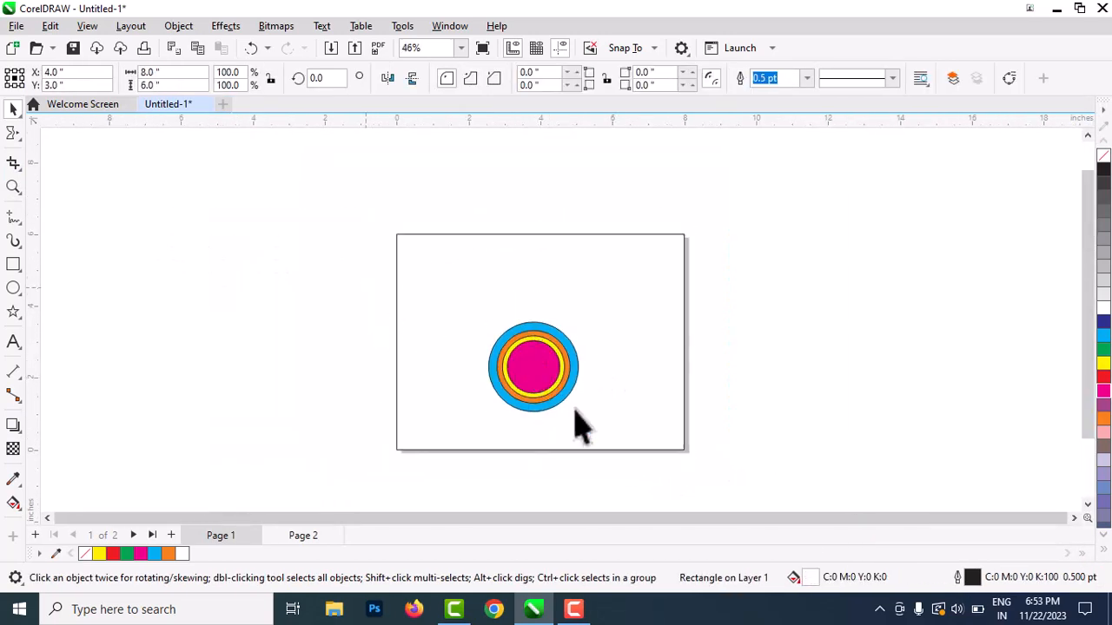
pyautogui.moveTo(669, 432); pyautogui.dragTo(669, 432)
pyautogui.moveTo(553, 366); pyautogui.dragTo(579, 348)
pyautogui.scroll(2, 578, 348)
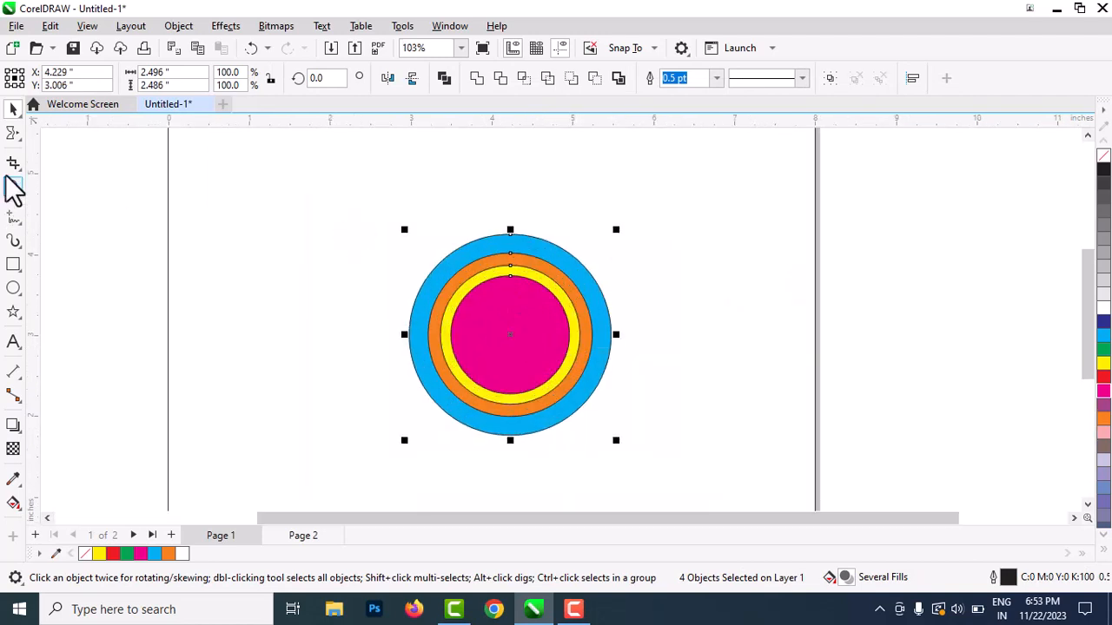
# With the Smear tool at a 1.0 inch nib and pressure 100, smear the circles outward into spikes on the right, top, left and bottom
pyautogui.click(13, 139)
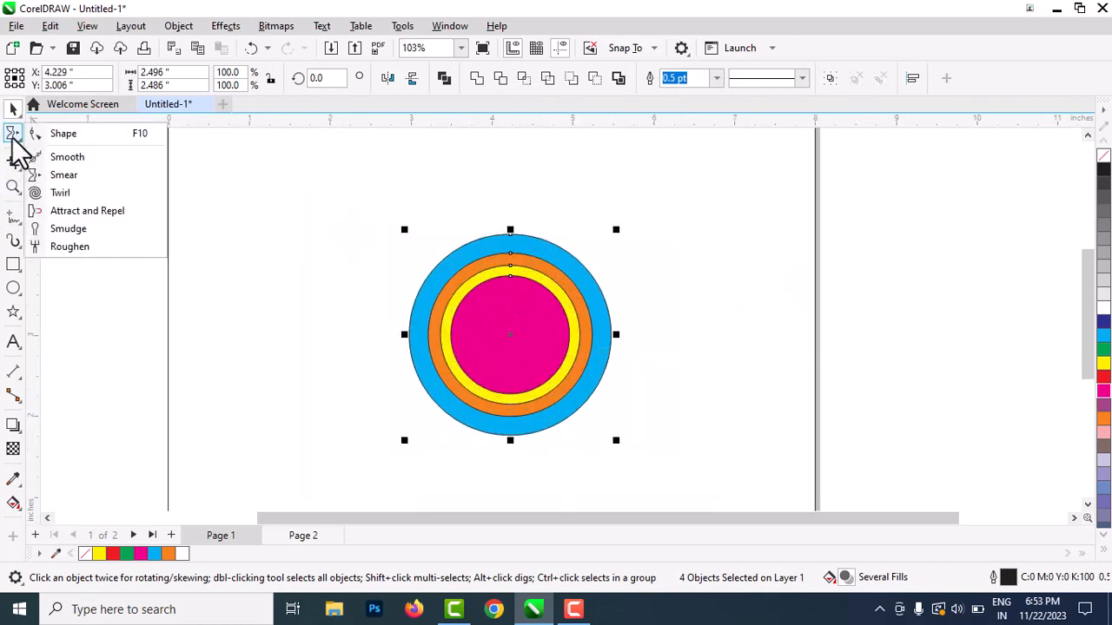
pyautogui.click(75, 175)
pyautogui.moveTo(532, 297)
pyautogui.mouseDown()
pyautogui.moveTo(529, 223)
pyautogui.moveTo(504, 166)
pyautogui.mouseUp()
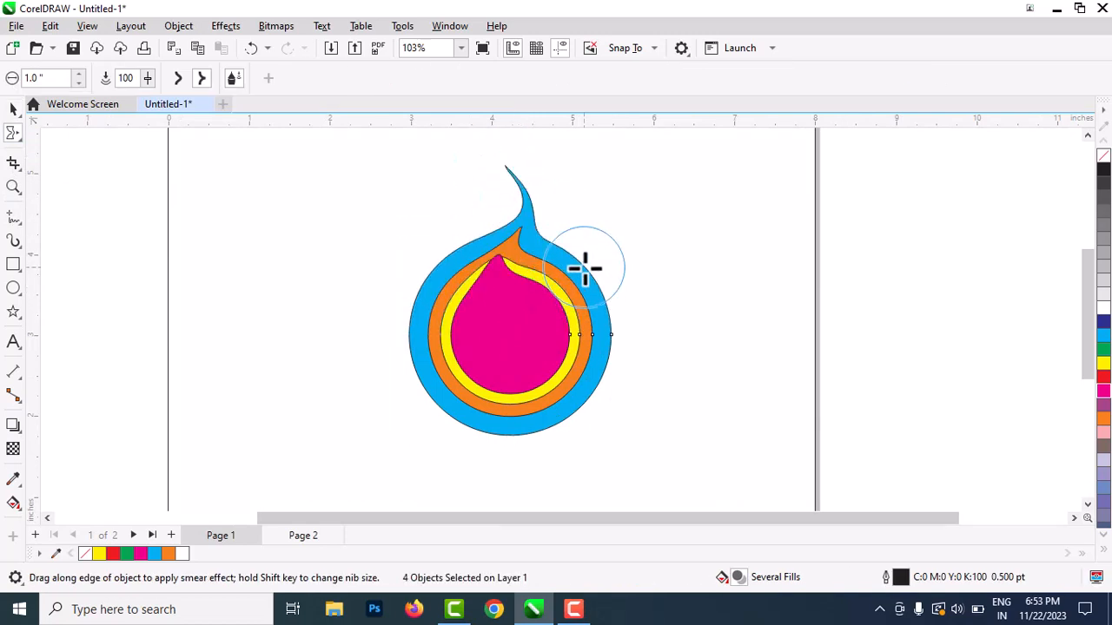
pyautogui.hotkey('ctrl', 'z')
pyautogui.moveTo(602, 340)
pyautogui.mouseDown()
pyautogui.moveTo(734, 307)
pyautogui.moveTo(712, 330)
pyautogui.mouseUp()
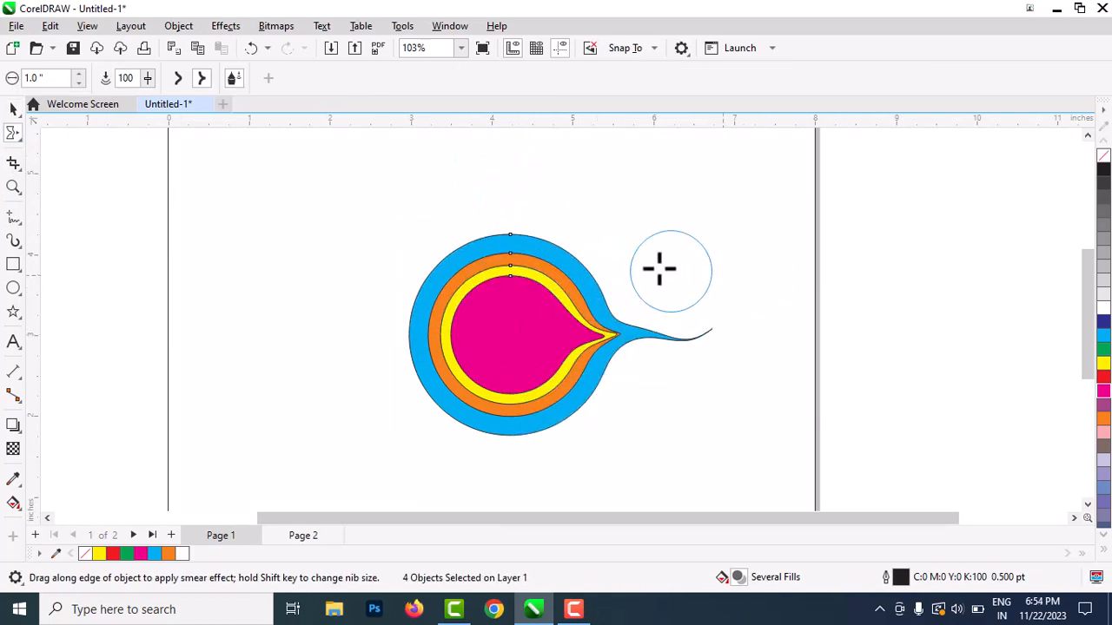
pyautogui.moveTo(518, 275)
pyautogui.mouseDown()
pyautogui.moveTo(519, 224)
pyautogui.moveTo(492, 177)
pyautogui.mouseUp()
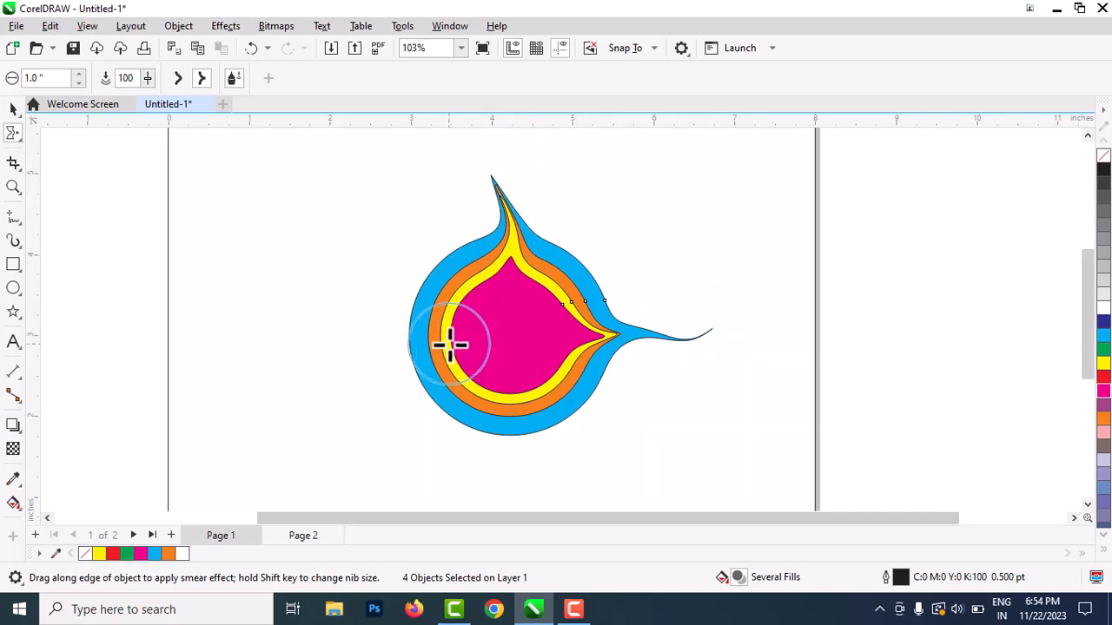
pyautogui.moveTo(449, 347)
pyautogui.mouseDown()
pyautogui.moveTo(380, 345)
pyautogui.moveTo(321, 367)
pyautogui.mouseUp()
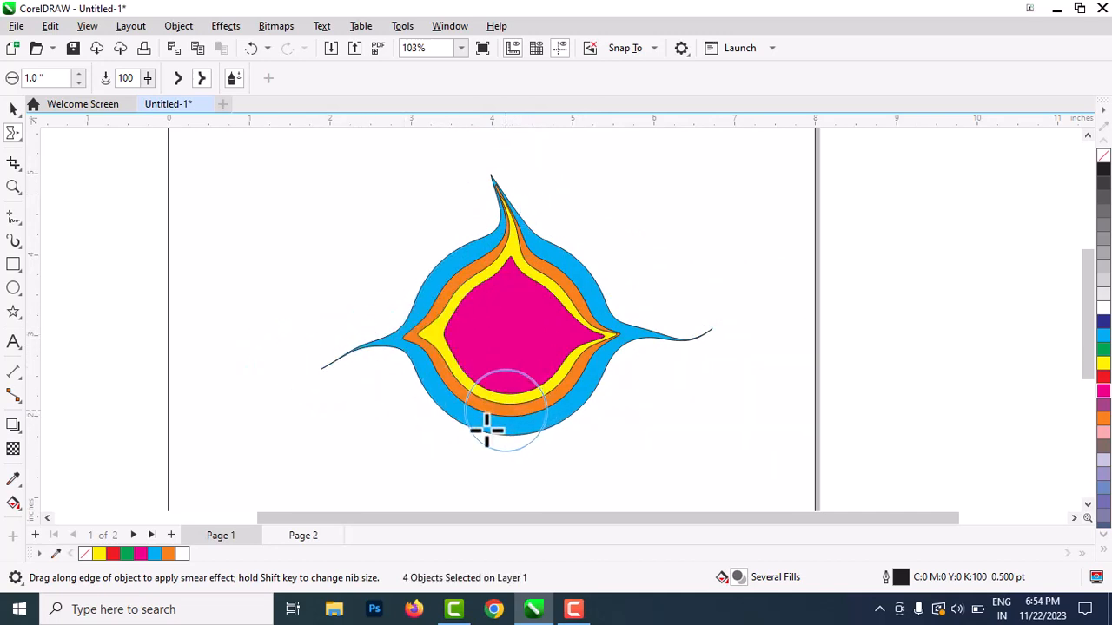
pyautogui.moveTo(489, 427); pyautogui.dragTo(497, 491)
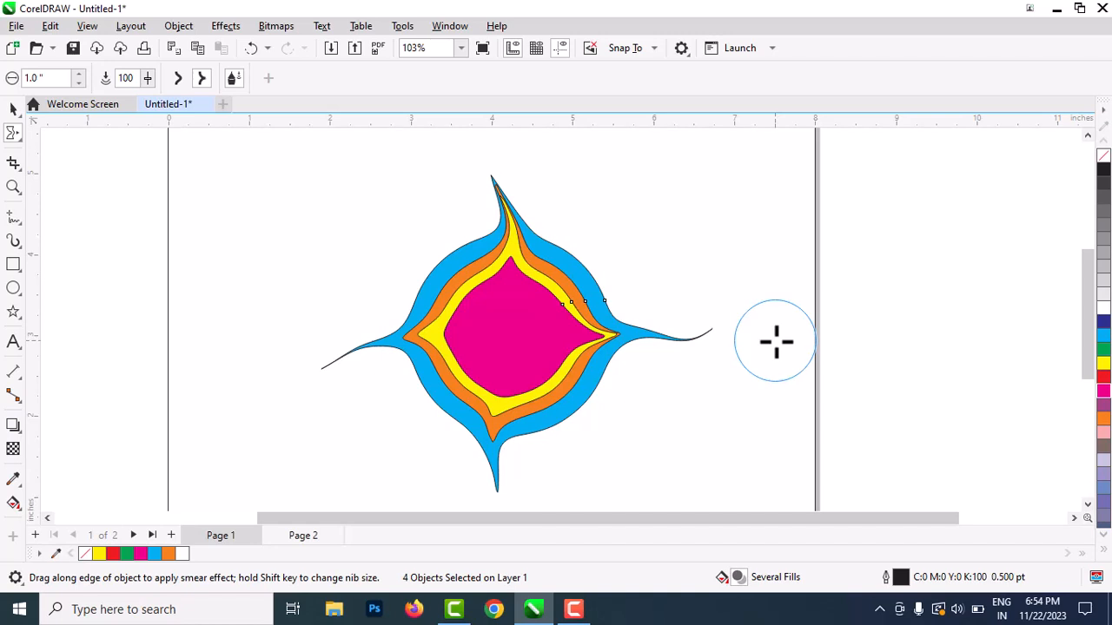
# Smear four more pointed spikes outward along the diagonals of the nested shapes, between the existing spikes
pyautogui.moveTo(454, 298); pyautogui.dragTo(390, 256)
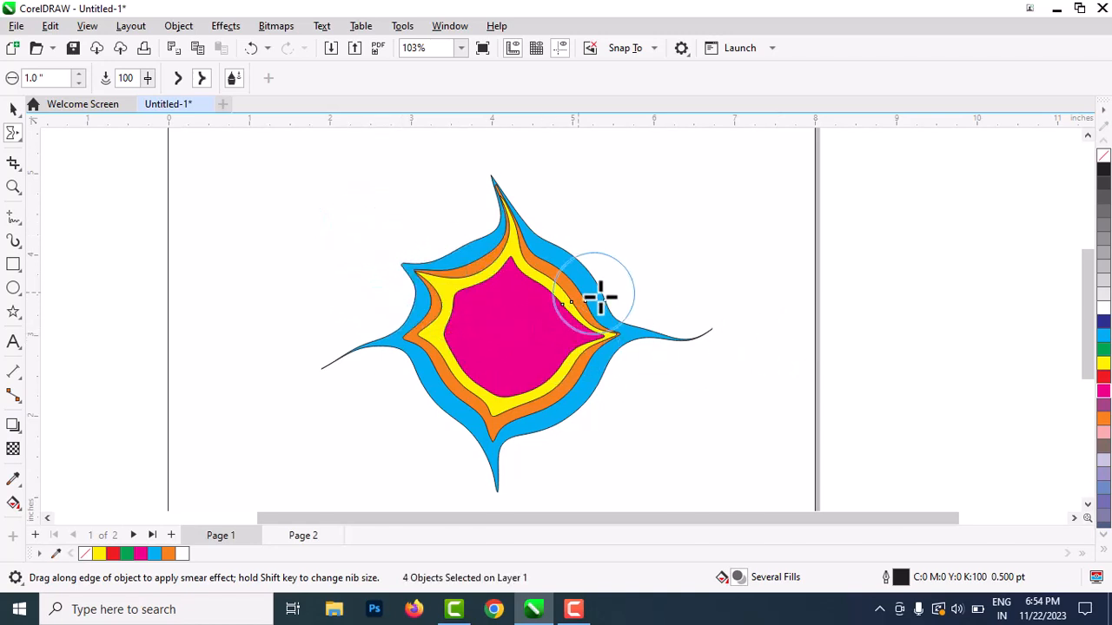
pyautogui.moveTo(559, 310); pyautogui.dragTo(615, 224)
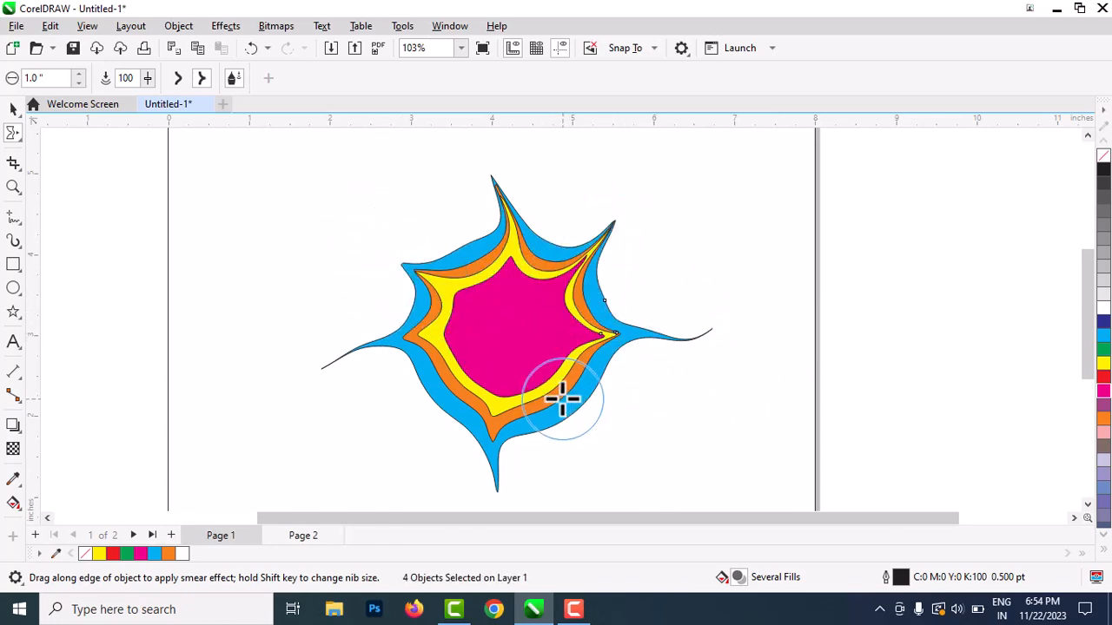
pyautogui.moveTo(570, 409); pyautogui.dragTo(636, 452)
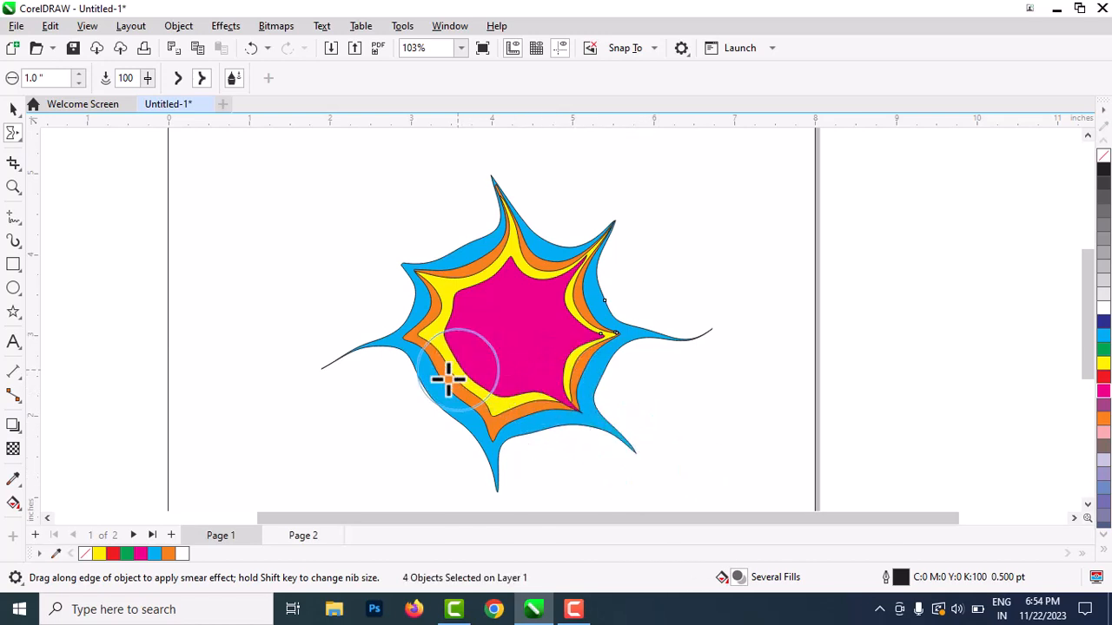
pyautogui.moveTo(448, 378); pyautogui.dragTo(375, 428)
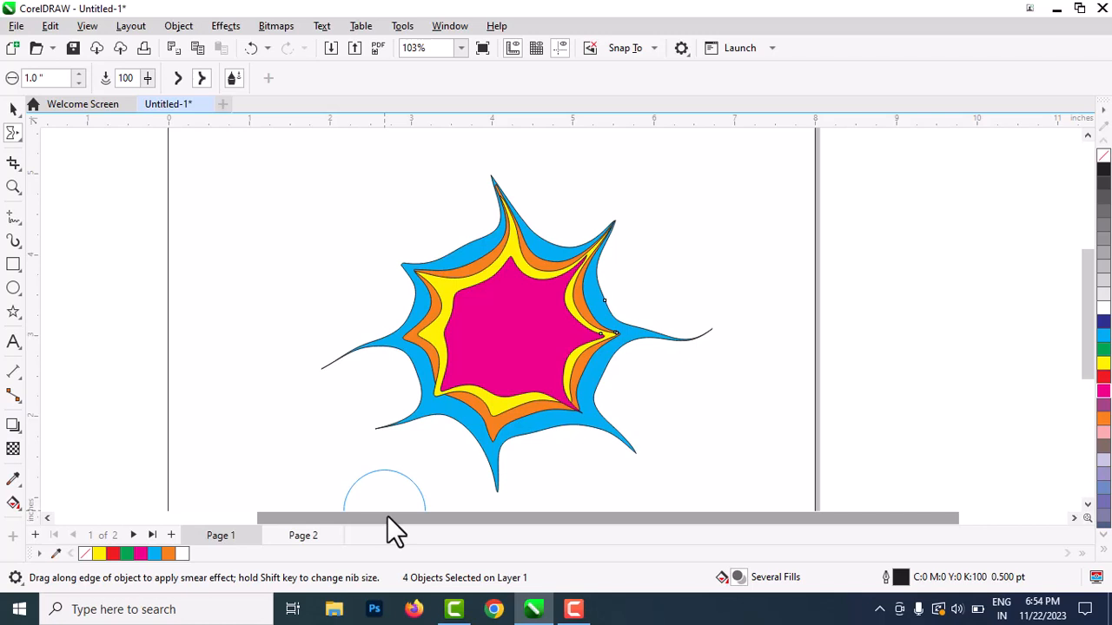
# Undo all the outward smear strokes on the nested circles
pyautogui.hotkey('ctrl', 'z')
pyautogui.hotkey('ctrl', 'z')
pyautogui.hotkey('ctrl', 'z')
pyautogui.hotkey('ctrl', 'z')
pyautogui.hotkey('ctrl', 'z')
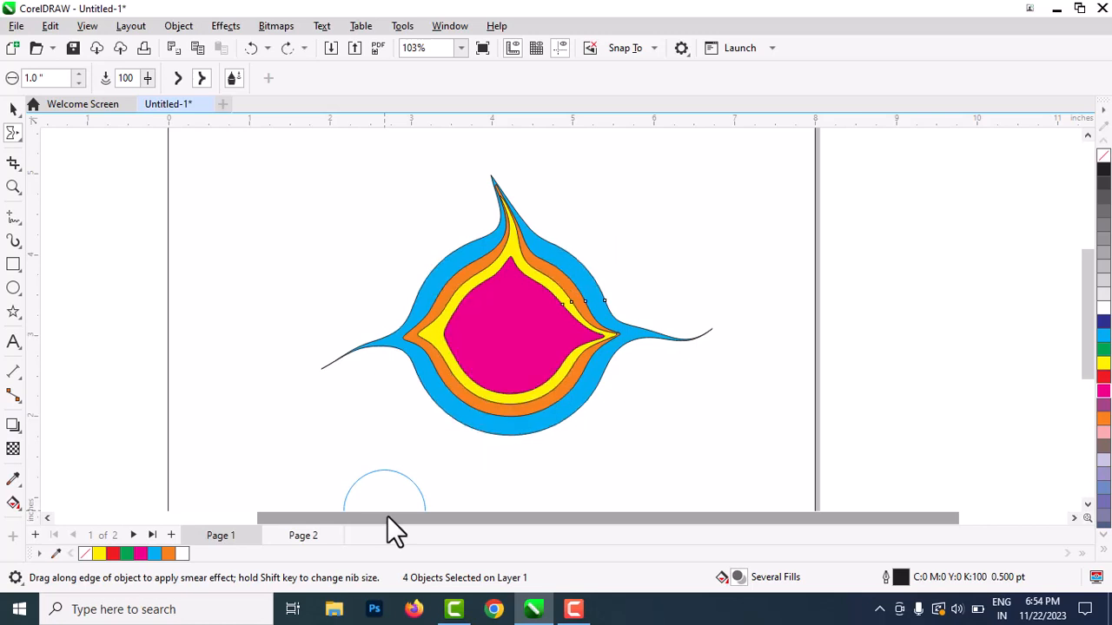
pyautogui.hotkey('ctrl', 'z')
pyautogui.hotkey('ctrl', 'z')
pyautogui.hotkey('ctrl', 'z')
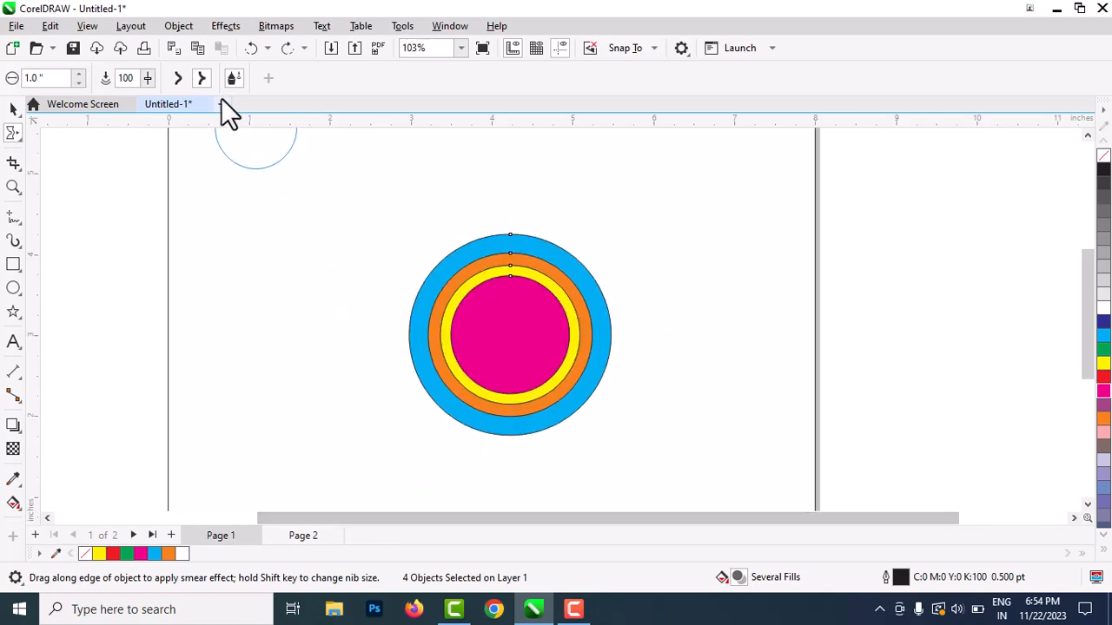
# With Pointed smear, pinch the nested circles inward from the top, bottom, right and left into a four-petal flower
pyautogui.click(200, 81)
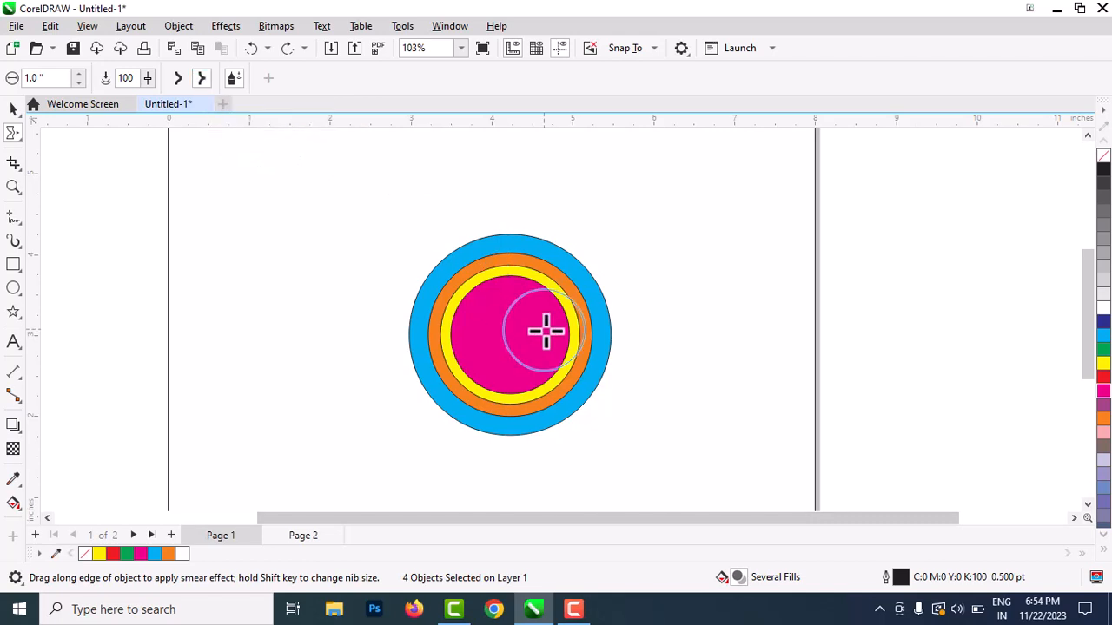
pyautogui.moveTo(504, 219); pyautogui.dragTo(509, 282)
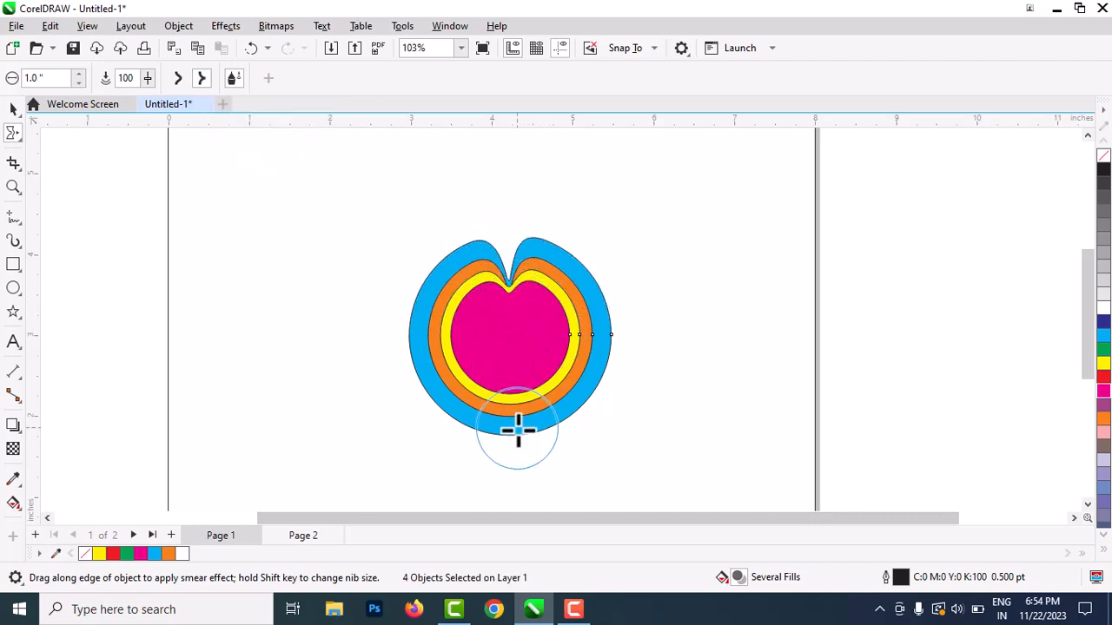
pyautogui.moveTo(514, 432); pyautogui.dragTo(507, 377)
pyautogui.moveTo(611, 338); pyautogui.dragTo(560, 333)
pyautogui.moveTo(387, 337); pyautogui.dragTo(447, 339)
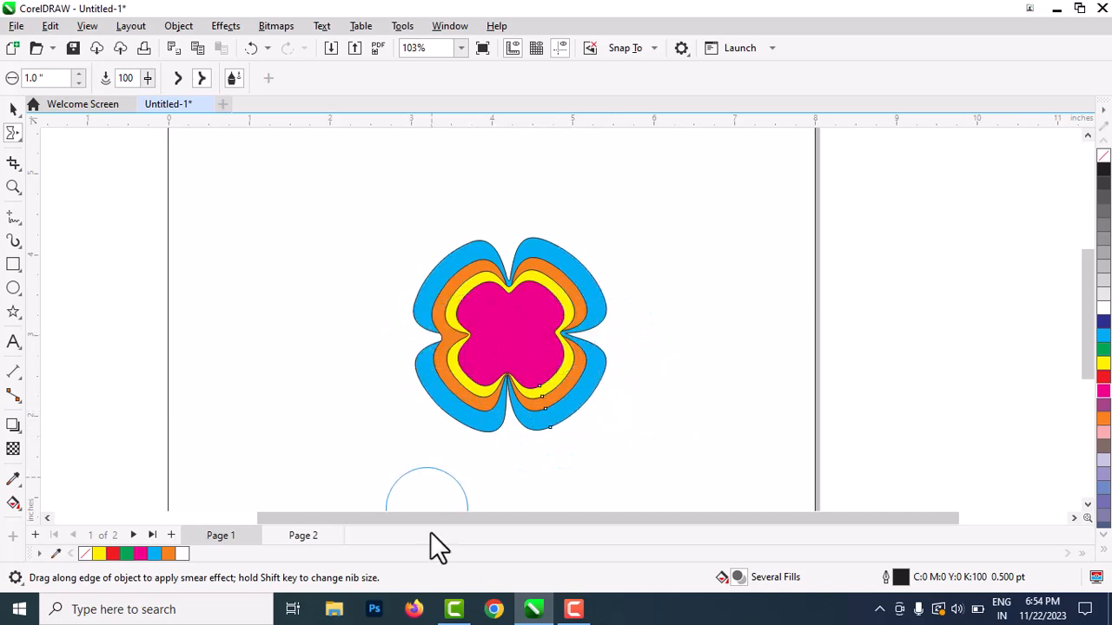
pyautogui.scroll(3, 449, 377)
pyautogui.scroll(-3, 266, 417)
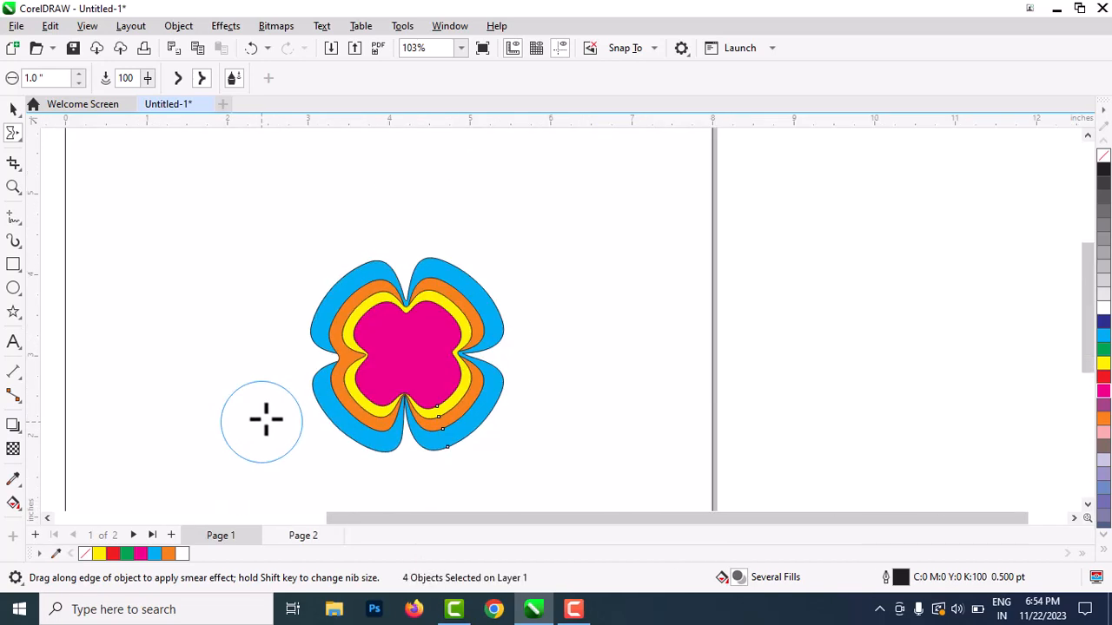
pyautogui.scroll(2, 387, 354)
pyautogui.scroll(-4, 387, 353)
# Duplicate the four circles and place the sets apart, the original around X 6.01, Y 3.28 and the copy around X 1.92, Y 3.30 inches
pyautogui.click(14, 108)
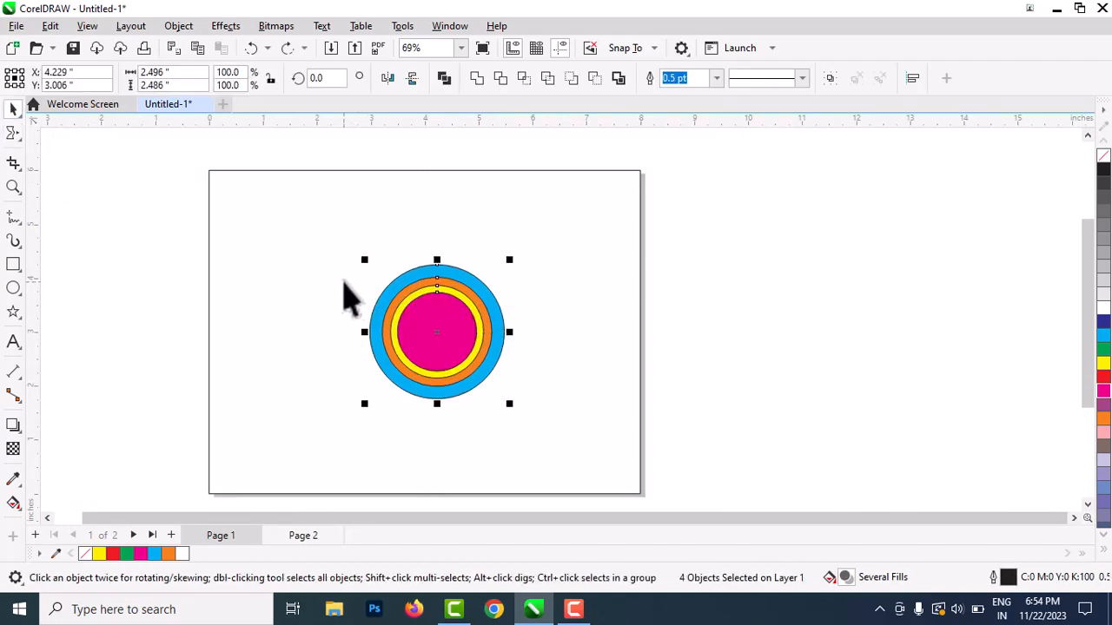
pyautogui.moveTo(485, 326); pyautogui.dragTo(331, 335)
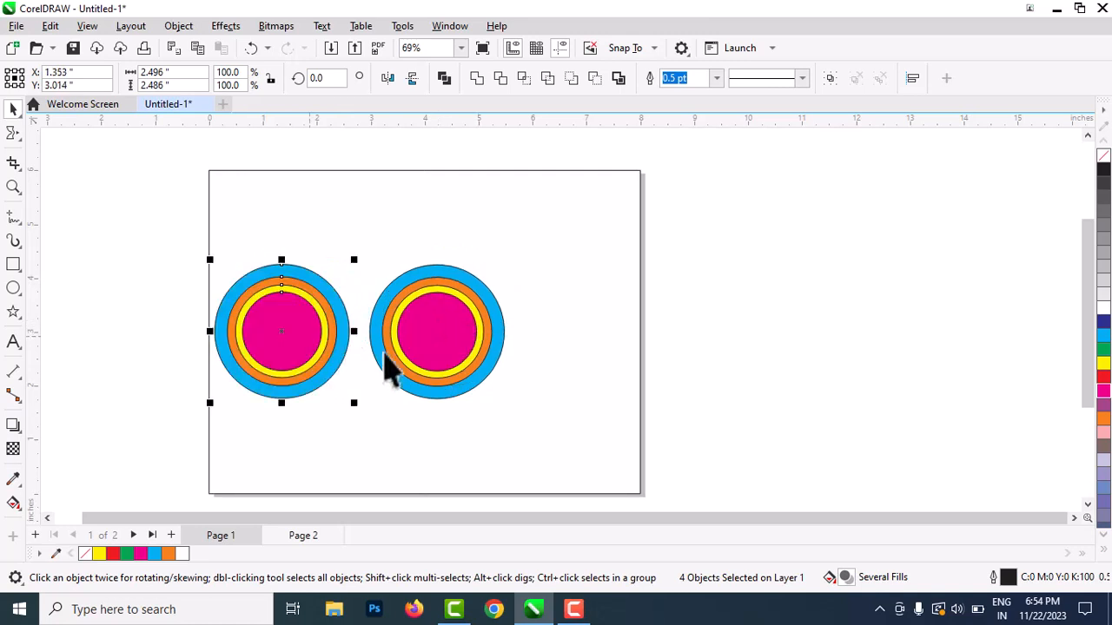
pyautogui.moveTo(601, 236); pyautogui.dragTo(398, 452)
pyautogui.hotkey('ctrl', 'z')
pyautogui.press('Escape')
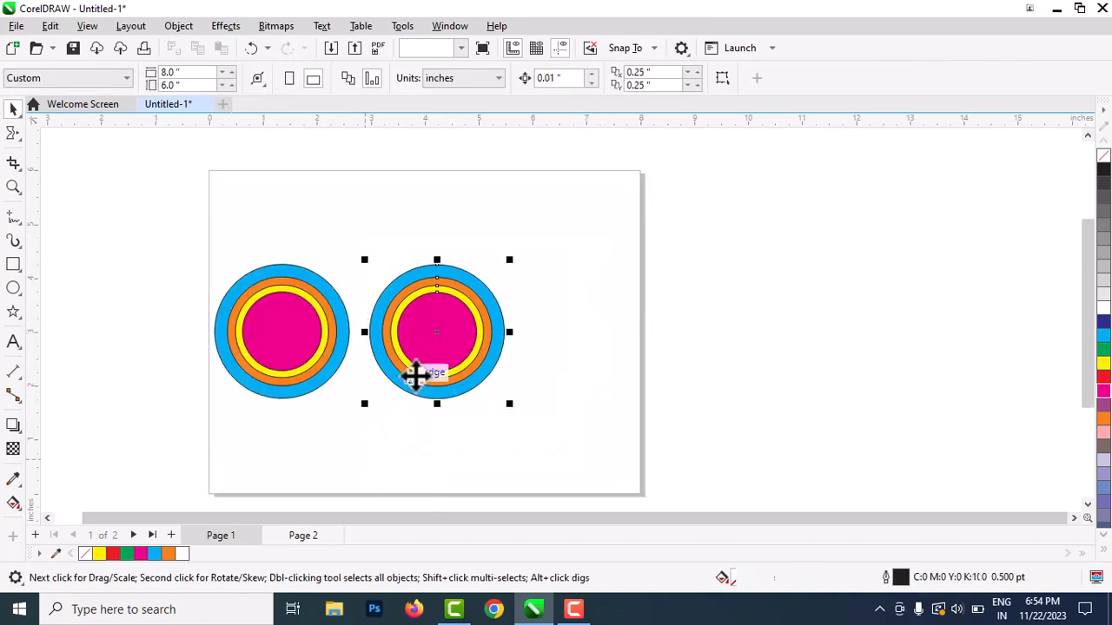
pyautogui.moveTo(443, 364); pyautogui.dragTo(538, 350)
pyautogui.moveTo(165, 243); pyautogui.dragTo(397, 426)
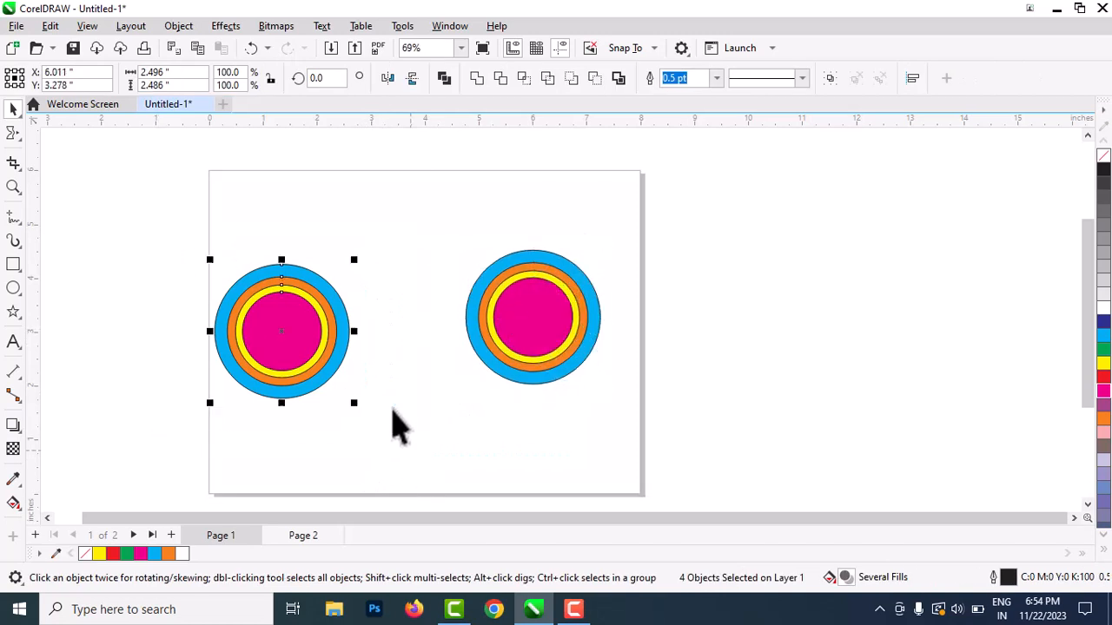
pyautogui.moveTo(309, 339); pyautogui.dragTo(339, 324)
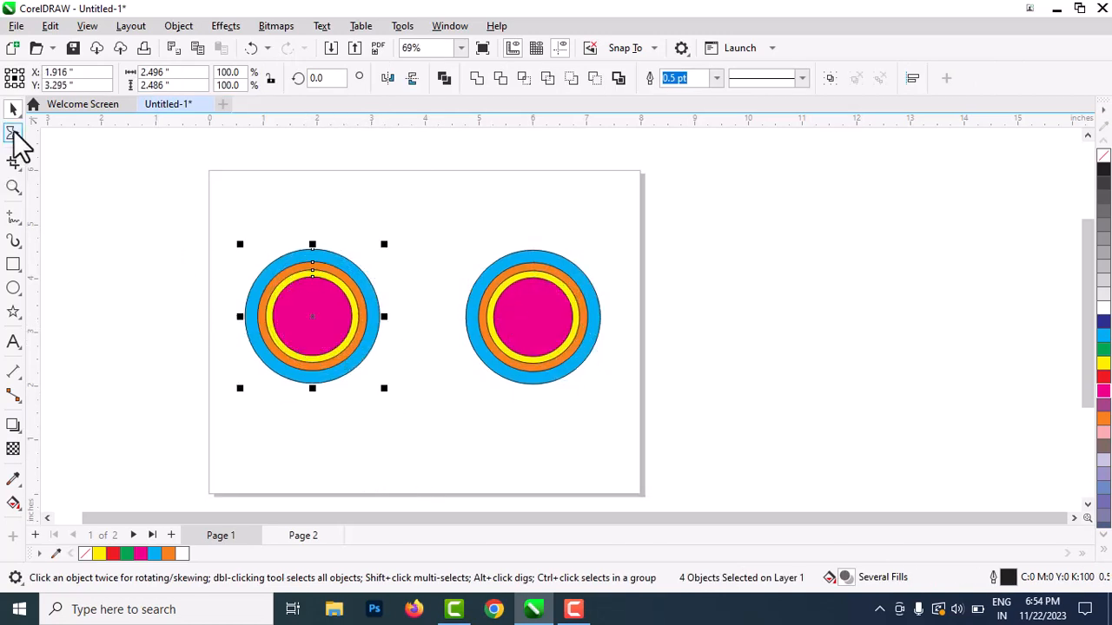
# Select the left set of circles and smear it outward with Smooth smear into rounded arms at the top, left, right and bottom
pyautogui.click(13, 132)
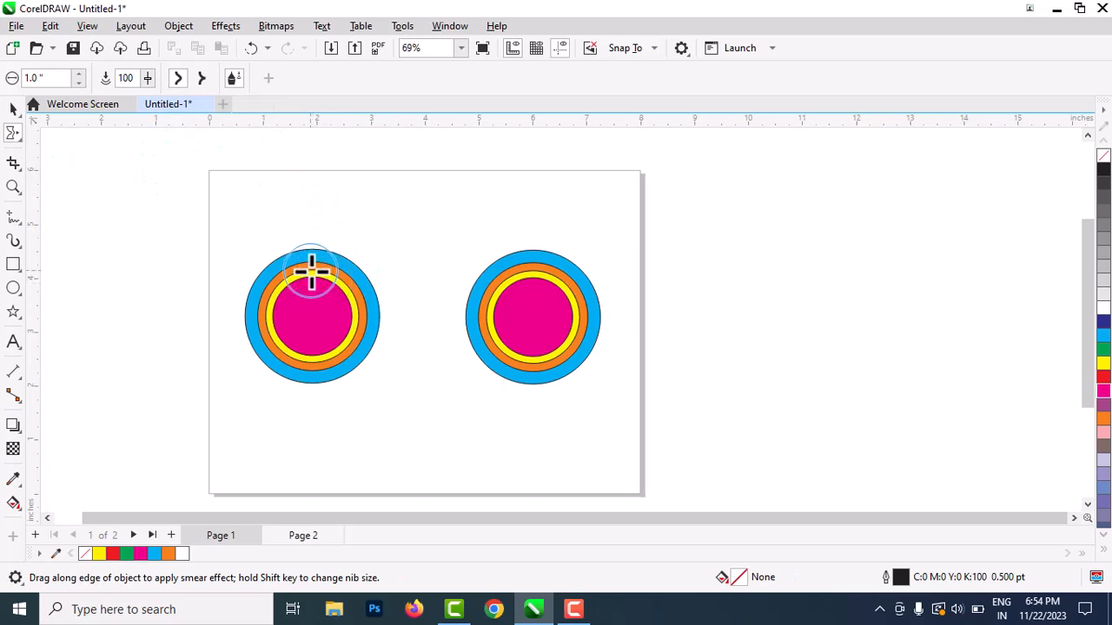
pyautogui.click(12, 115)
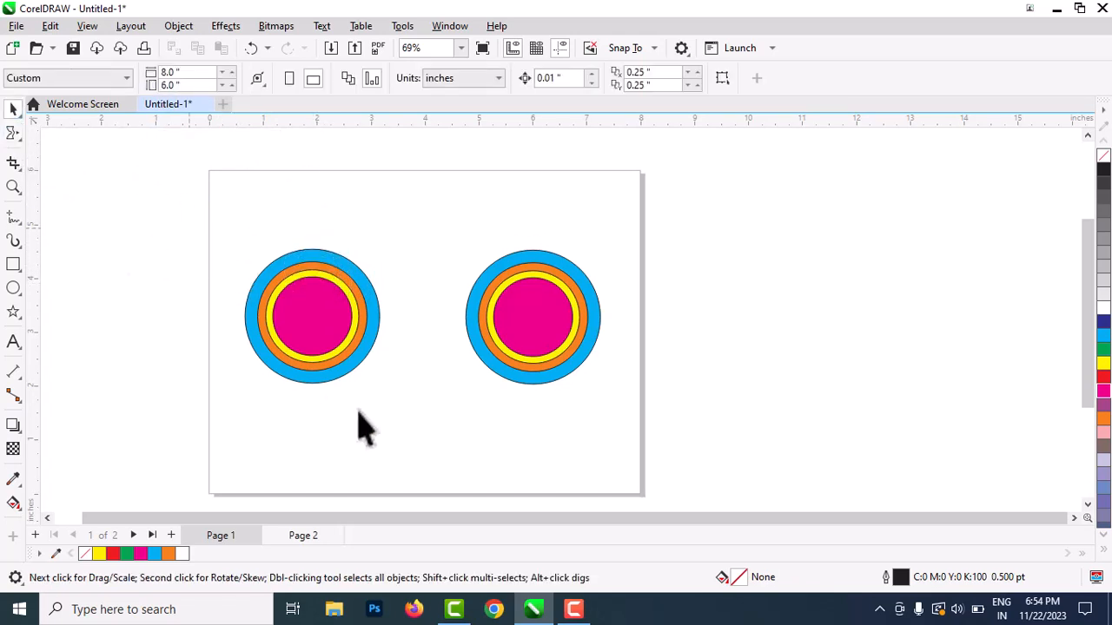
pyautogui.moveTo(358, 410); pyautogui.dragTo(393, 436)
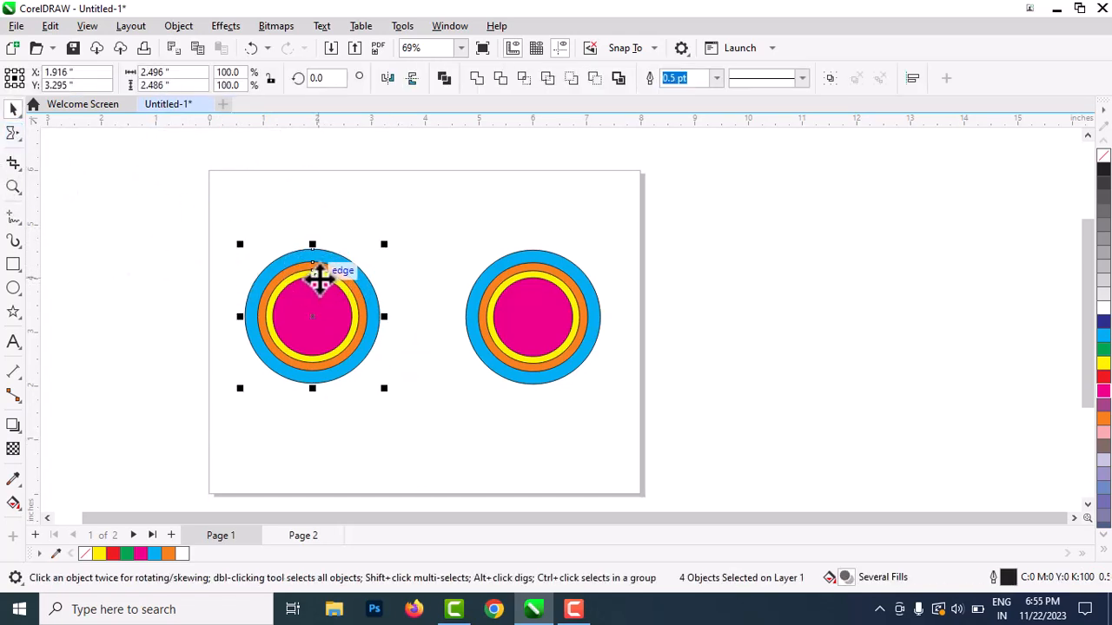
pyautogui.click(13, 134)
pyautogui.moveTo(313, 273)
pyautogui.mouseDown()
pyautogui.moveTo(301, 179)
pyautogui.moveTo(308, 189)
pyautogui.mouseUp()
pyautogui.moveTo(249, 316); pyautogui.dragTo(169, 310)
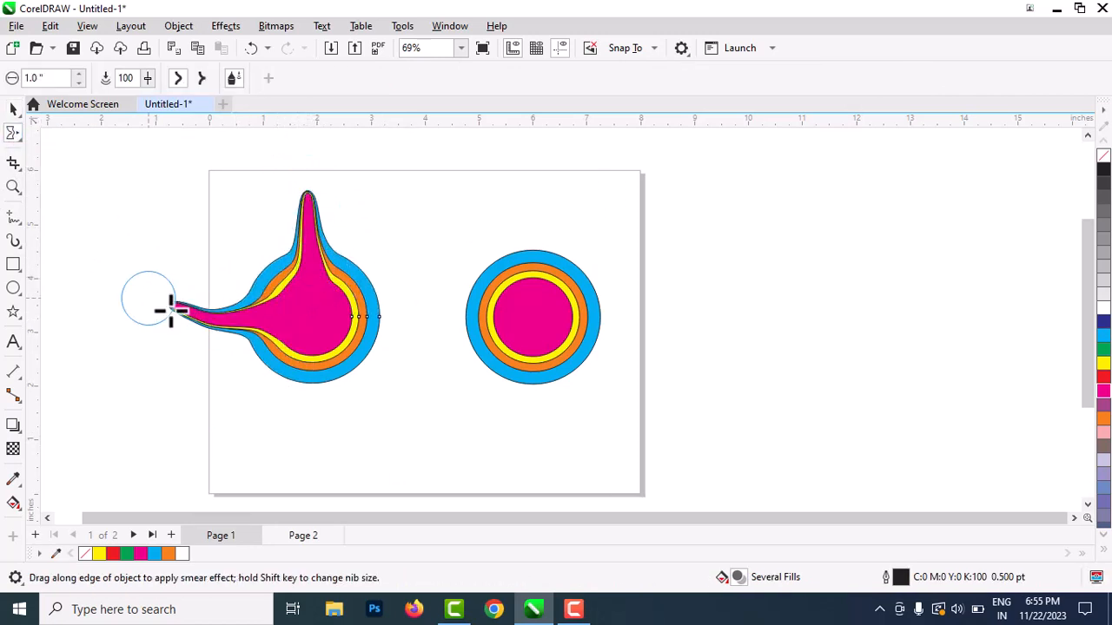
pyautogui.moveTo(353, 315); pyautogui.dragTo(421, 318)
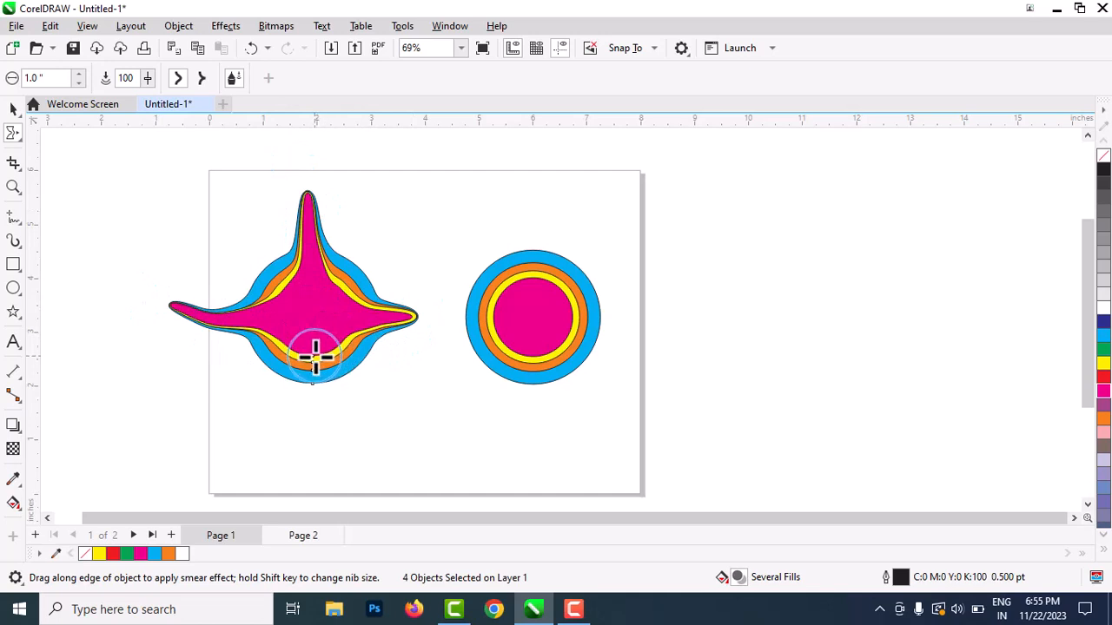
pyautogui.moveTo(316, 355); pyautogui.dragTo(315, 454)
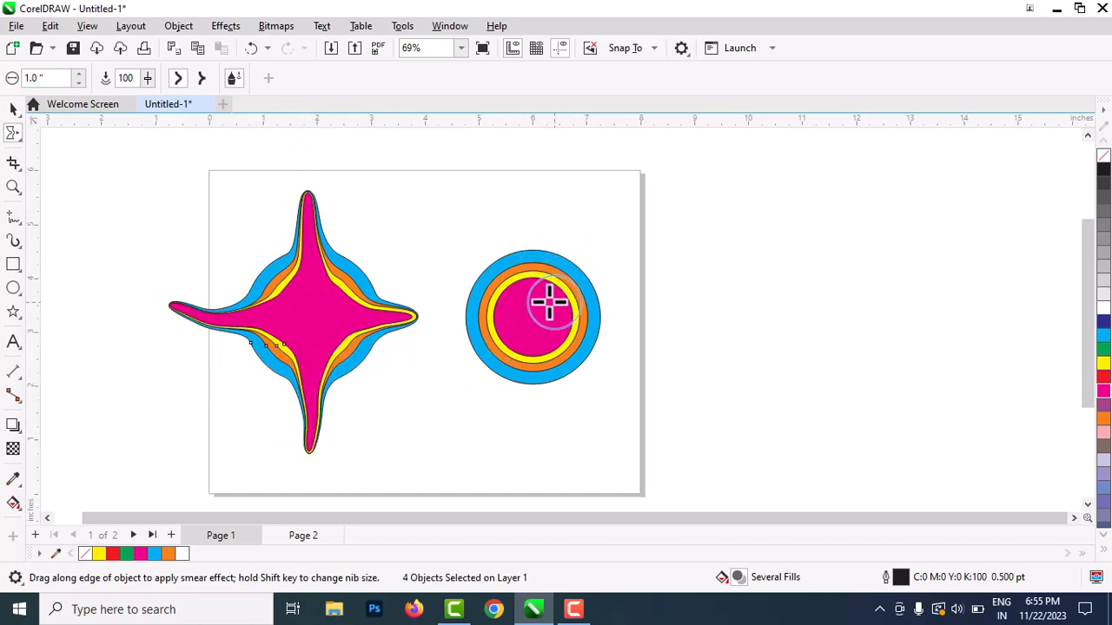
# Select the three inner circles of the right set and switch the Smear tool to Pointed smear
pyautogui.click(12, 110)
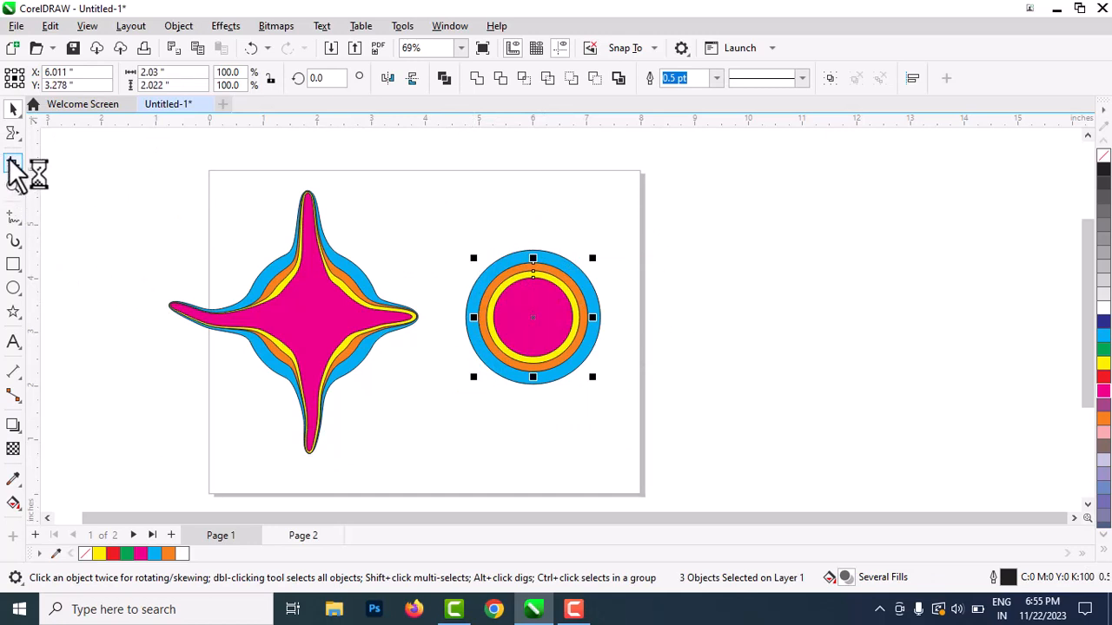
pyautogui.click(13, 134)
pyautogui.click(87, 176)
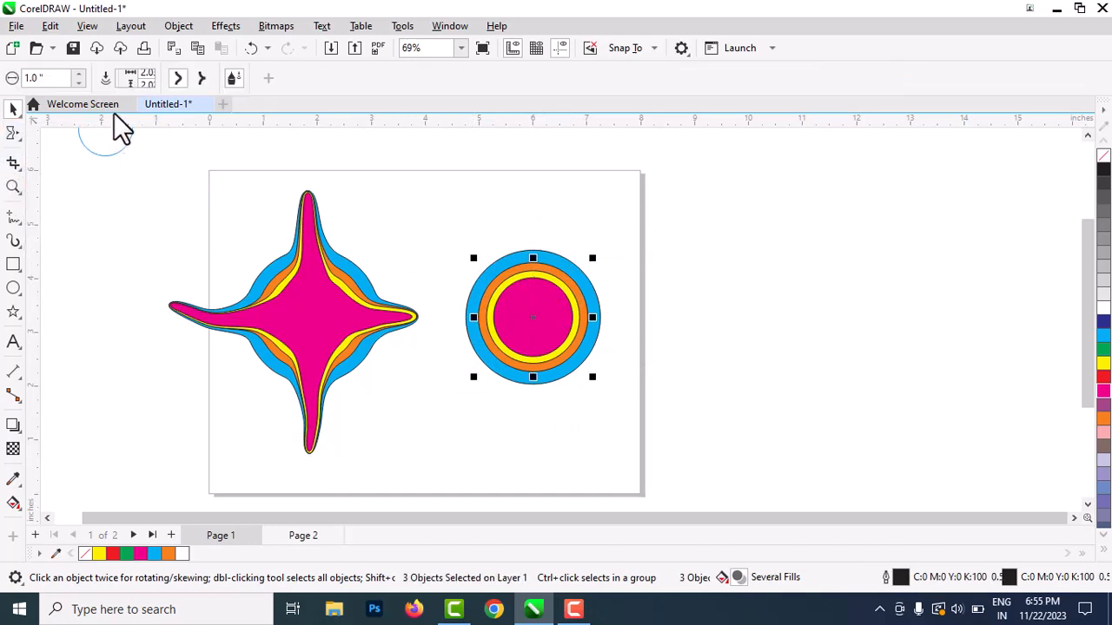
pyautogui.click(202, 78)
pyautogui.scroll(3, 564, 365)
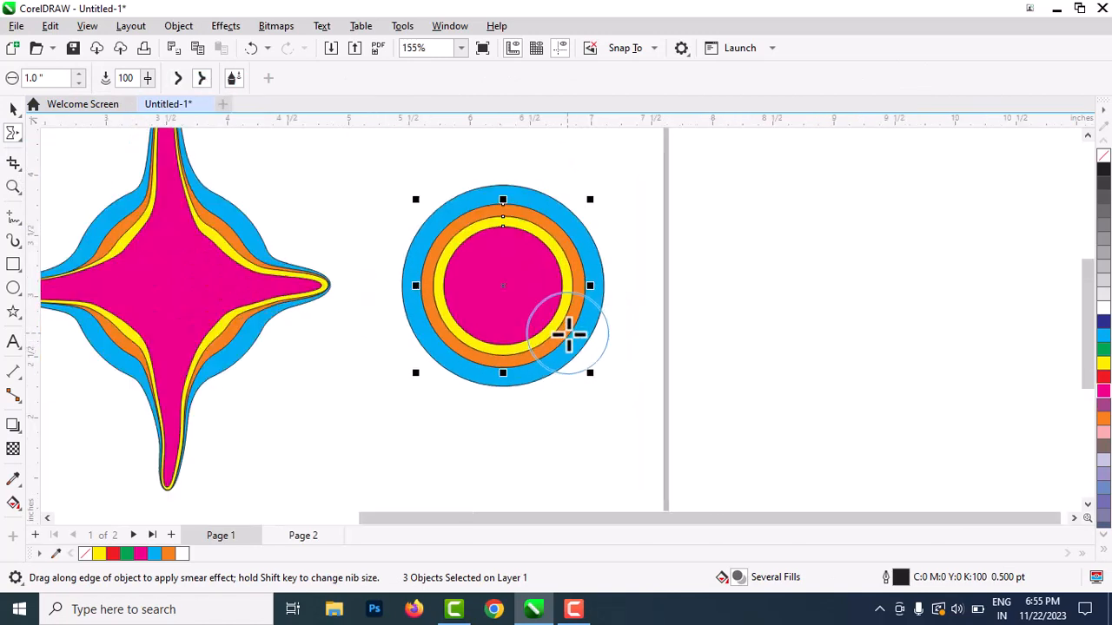
# Try pinching the top of the right set's inner circles slightly inward, and undo the smear
pyautogui.moveTo(502, 230); pyautogui.dragTo(501, 248)
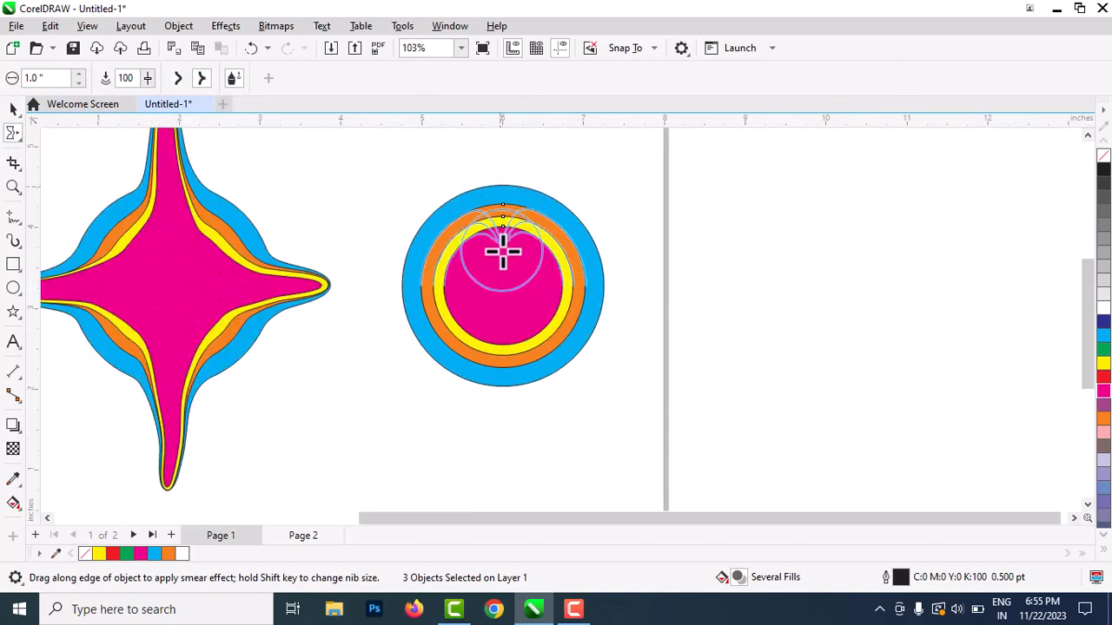
pyautogui.hotkey('ctrl', 'z')
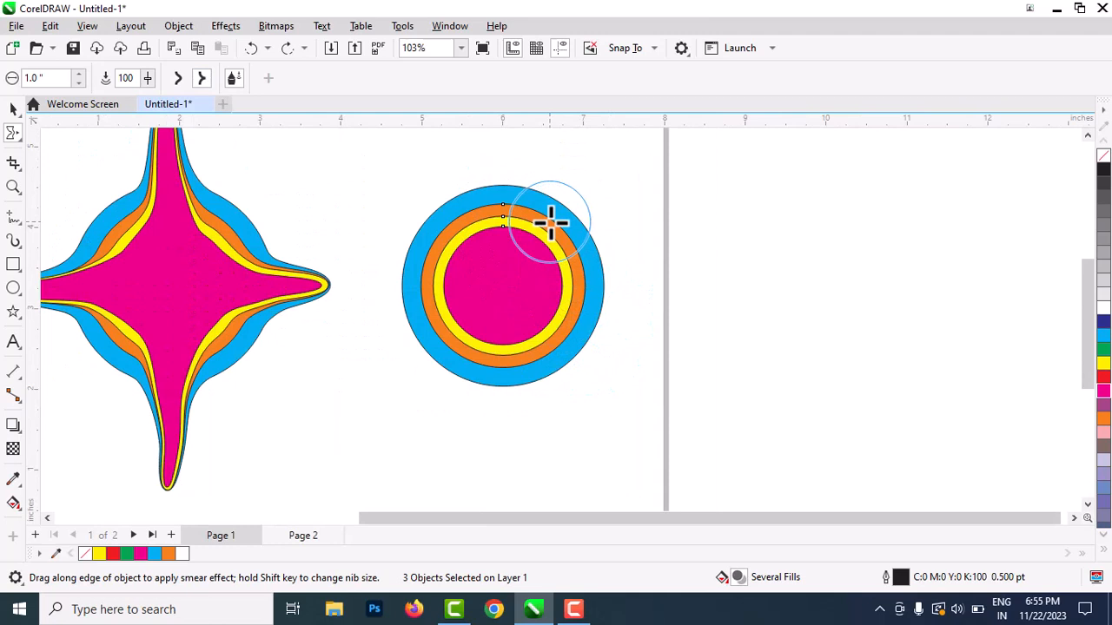
# Select all four circles of the right set and smear them inward with Pointed smear at the top, right, left and bottom
pyautogui.click(9, 113)
pyautogui.moveTo(334, 156)
pyautogui.mouseDown()
pyautogui.moveTo(546, 341)
pyautogui.moveTo(684, 439)
pyautogui.mouseUp()
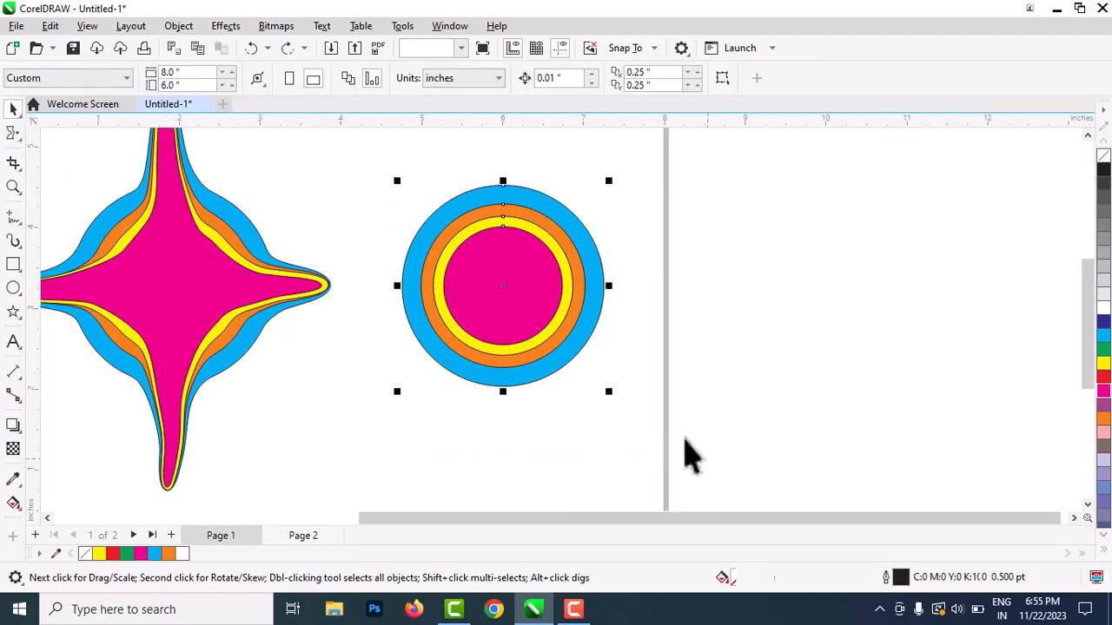
pyautogui.click(13, 133)
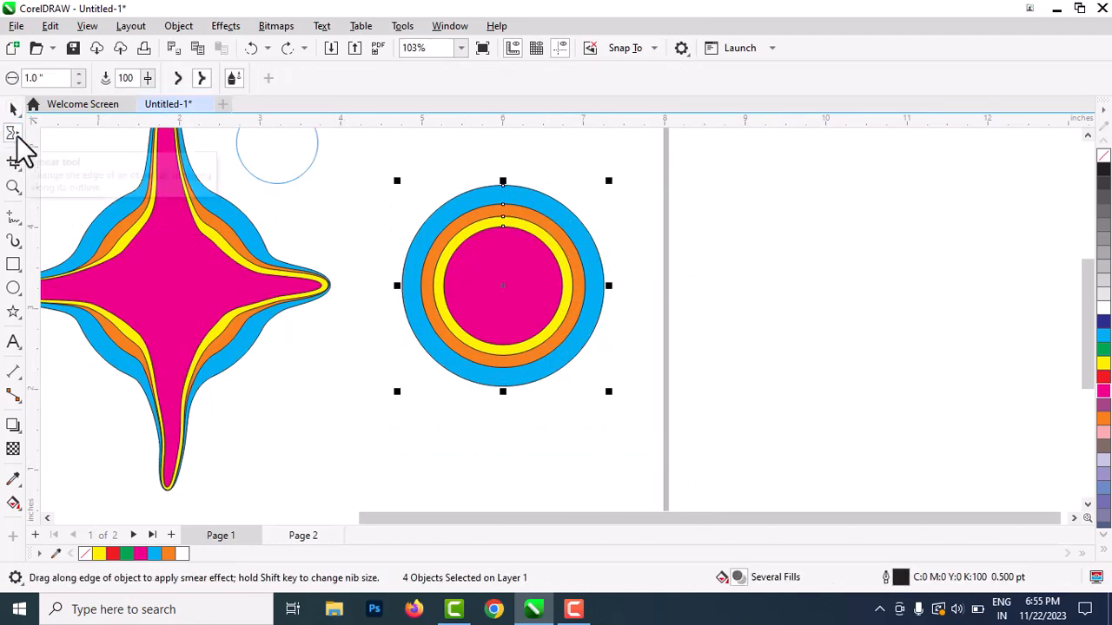
pyautogui.moveTo(506, 244); pyautogui.dragTo(505, 280)
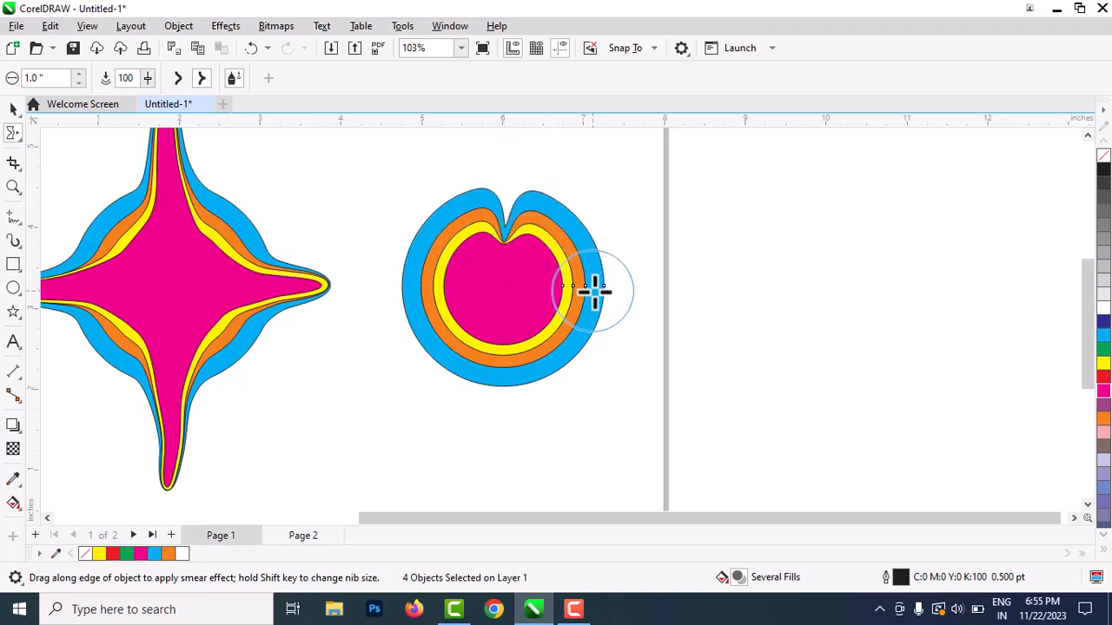
pyautogui.moveTo(603, 288); pyautogui.dragTo(556, 283)
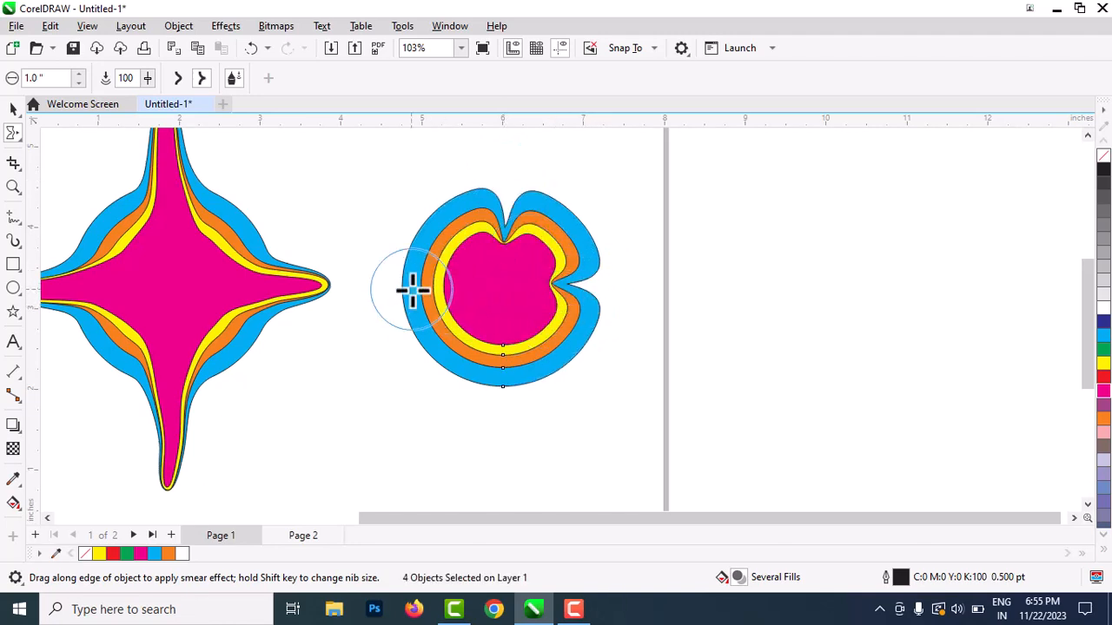
pyautogui.moveTo(415, 288); pyautogui.dragTo(467, 287)
pyautogui.moveTo(504, 385); pyautogui.dragTo(511, 330)
pyautogui.scroll(-2, 463, 298)
pyautogui.scroll(2, 465, 300)
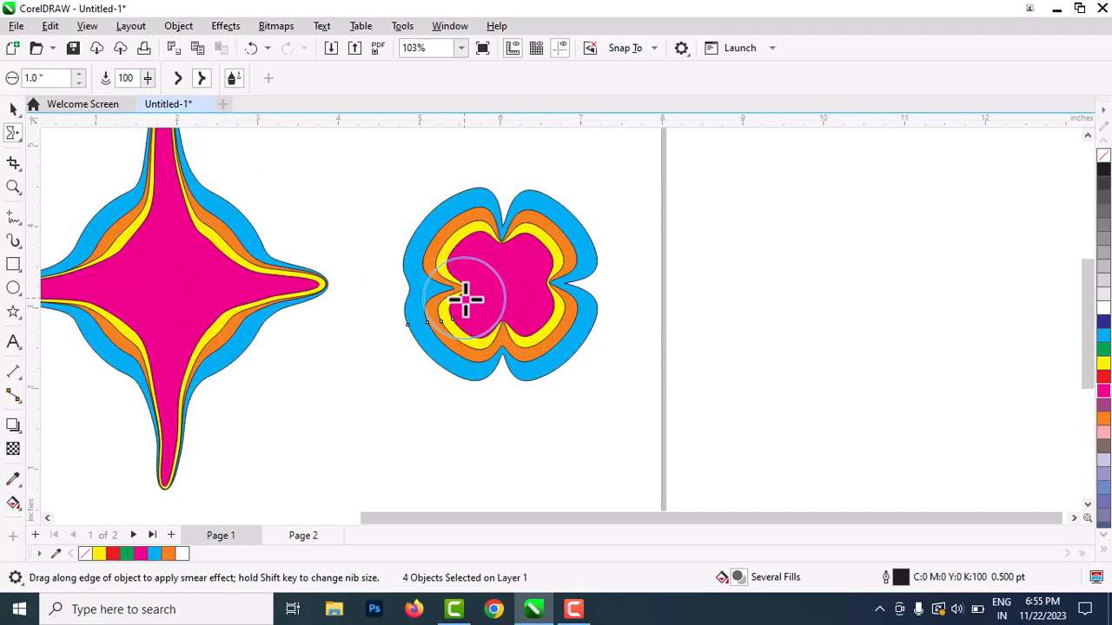
# Examine the pointed and smooth smear results side by side on the page
pyautogui.scroll(-3, 665, 298)
pyautogui.scroll(2, 366, 194)
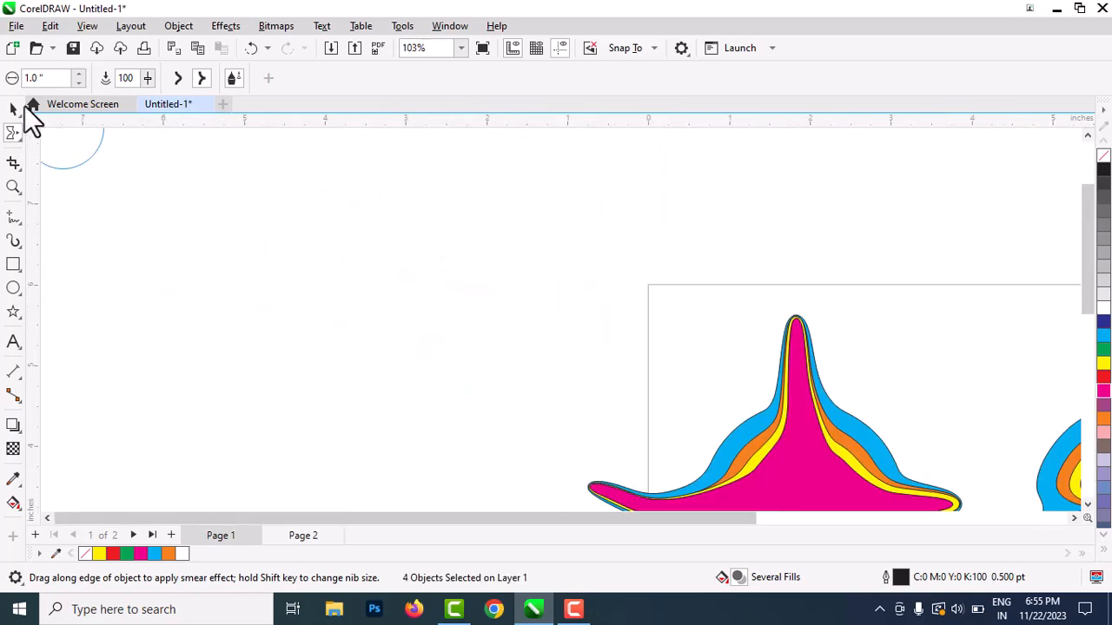
pyautogui.click(15, 108)
pyautogui.scroll(-2, 161, 178)
pyautogui.scroll(-3, 612, 283)
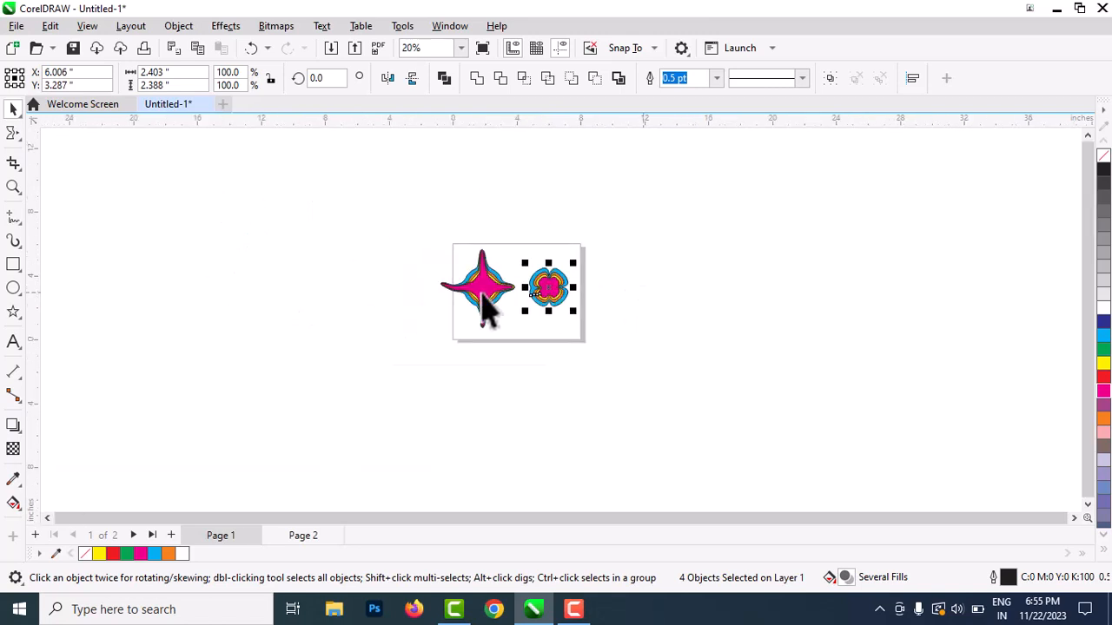
pyautogui.scroll(3, 522, 287)
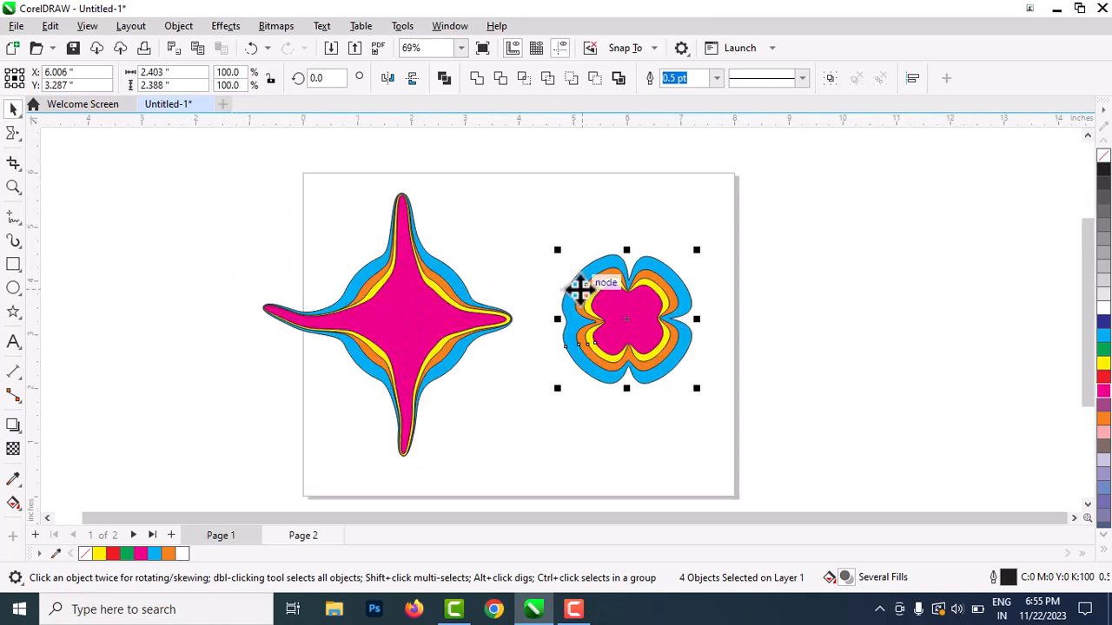
pyautogui.scroll(-1, 578, 290)
pyautogui.scroll(1, 579, 290)
pyautogui.moveTo(740, 233); pyautogui.dragTo(523, 449)
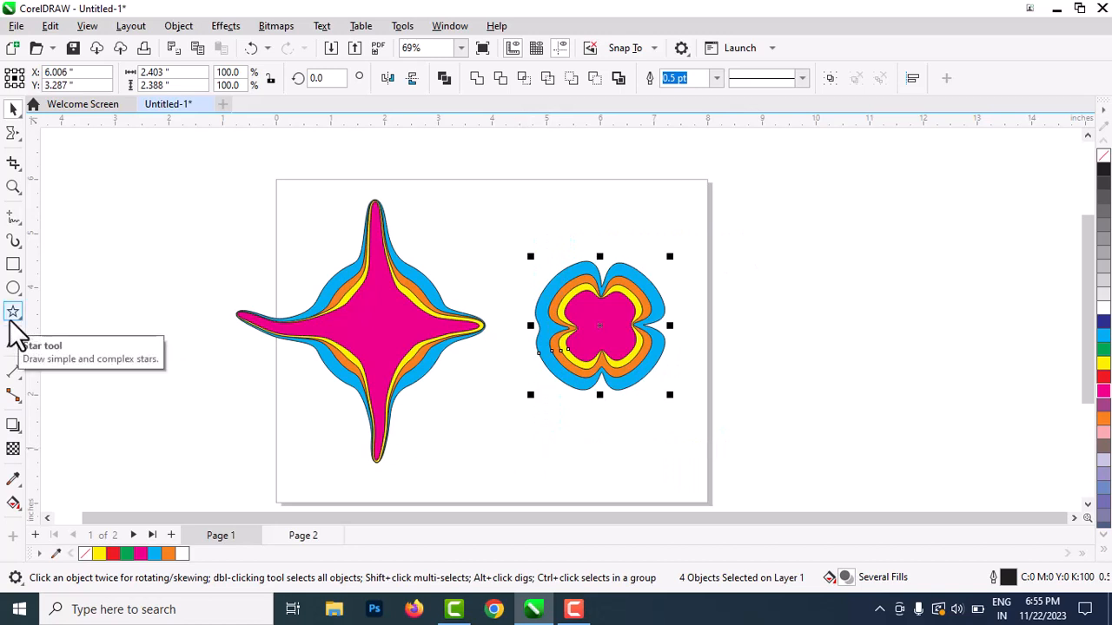
pyautogui.moveTo(825, 199); pyautogui.dragTo(150, 481)
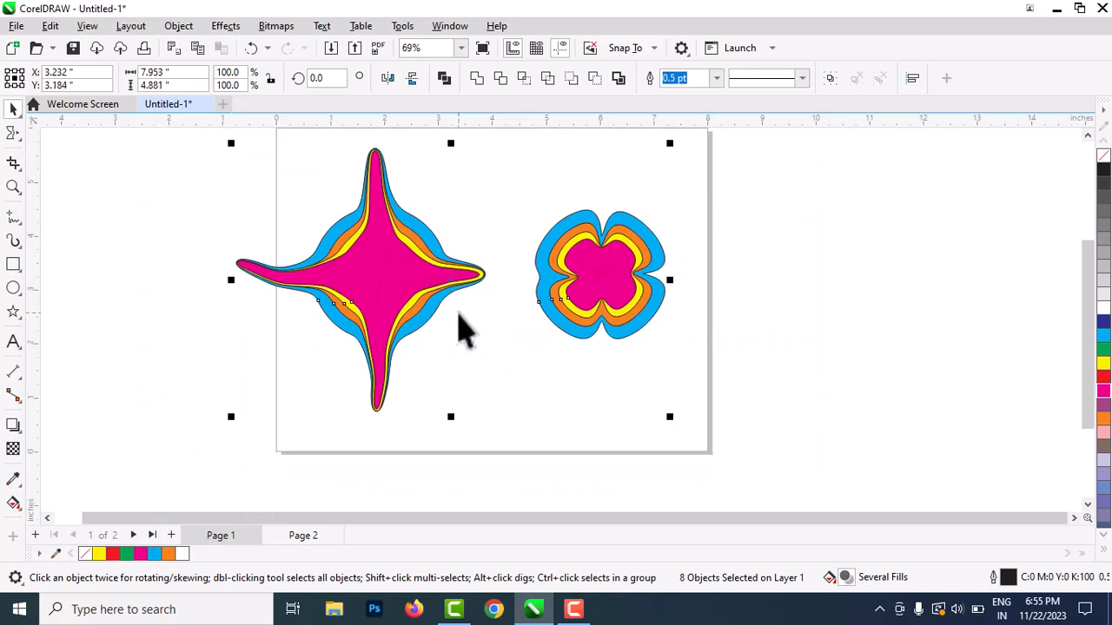
pyautogui.scroll(-2, 600, 312)
pyautogui.scroll(1, 561, 301)
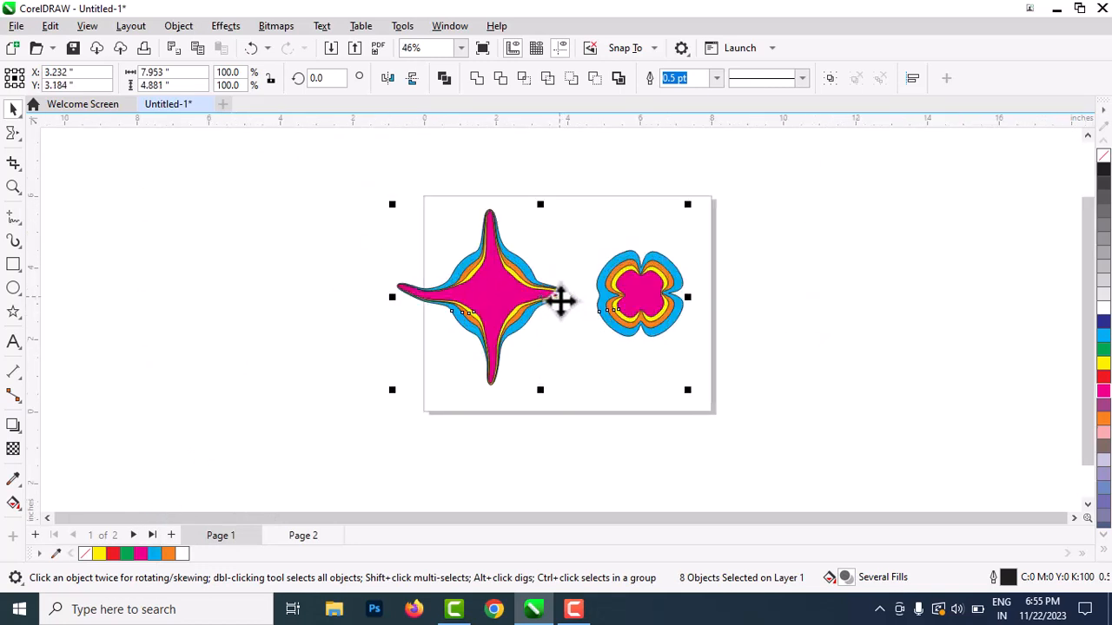
# Delete both smeared circle sets to clear the page
pyautogui.click(10, 136)
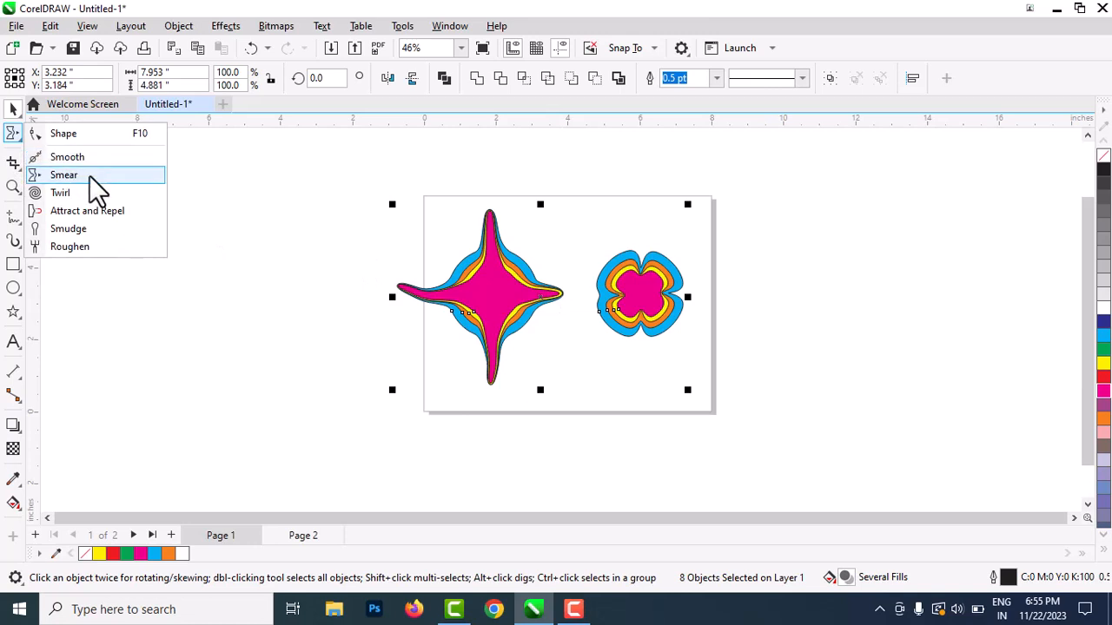
pyautogui.click(300, 174)
pyautogui.moveTo(298, 168); pyautogui.dragTo(723, 382)
pyautogui.press('Delete')
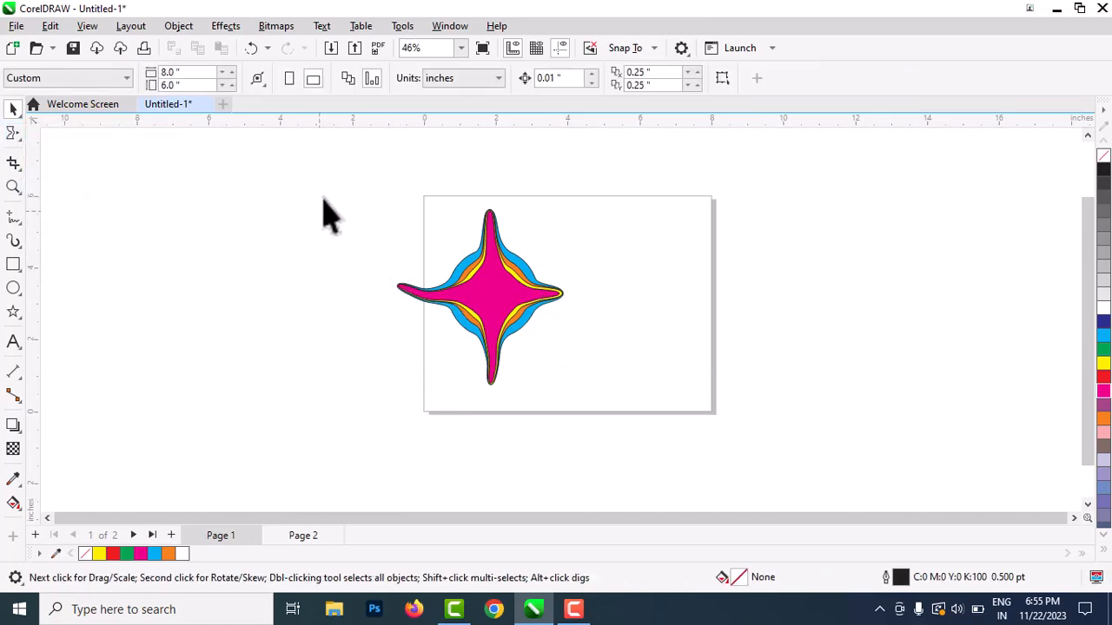
pyautogui.moveTo(322, 199); pyautogui.dragTo(665, 431)
pyautogui.press('Delete')
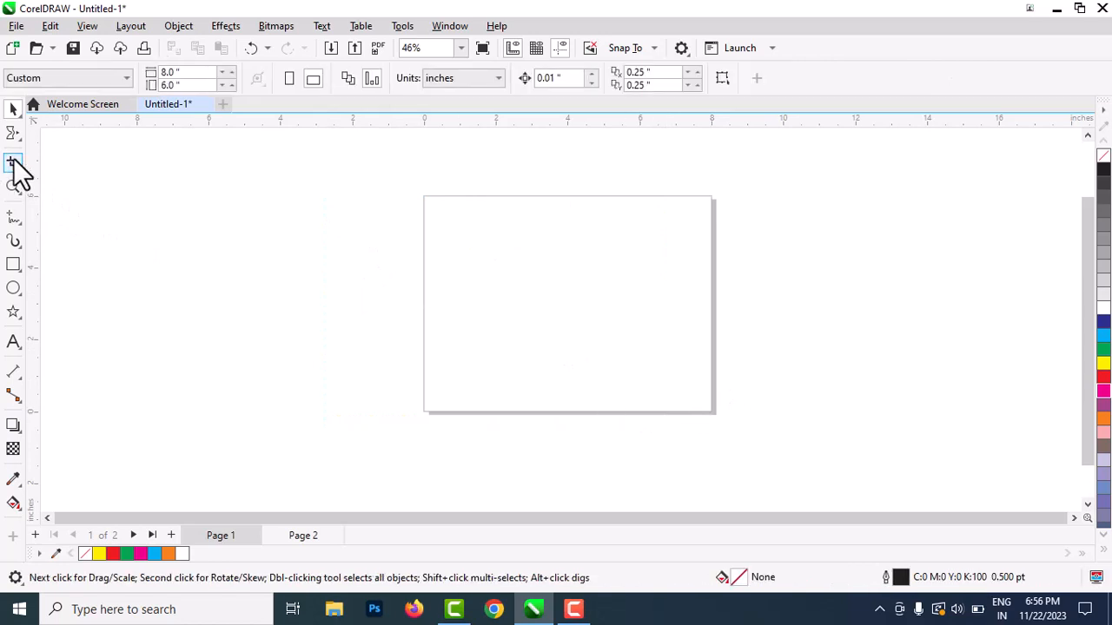
# Draw a rectangle about 7.38 by 3.01 inches across the middle of the page and fill it with cyan
pyautogui.click(17, 164)
pyautogui.click(17, 139)
pyautogui.click(15, 139)
pyautogui.click(18, 139)
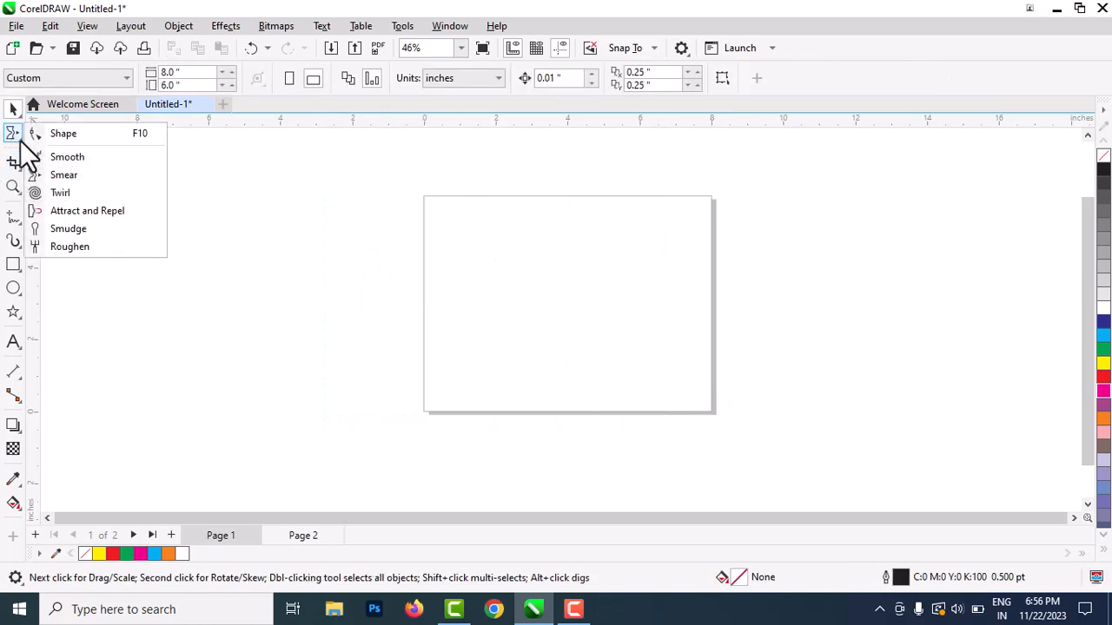
pyautogui.click(75, 192)
pyautogui.click(13, 265)
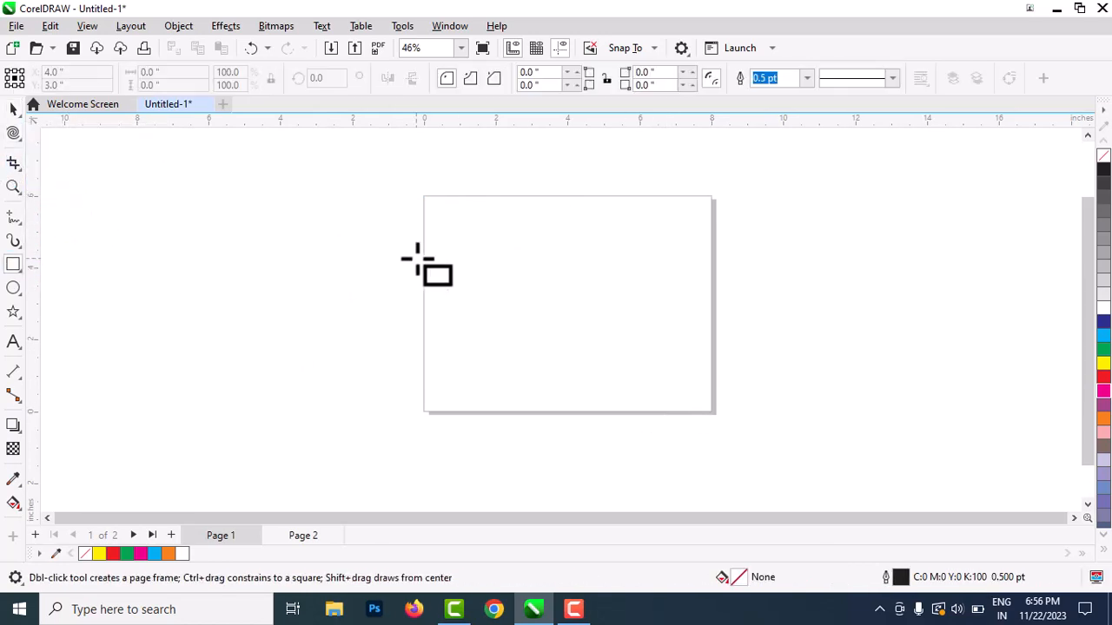
pyautogui.moveTo(426, 255); pyautogui.dragTo(696, 363)
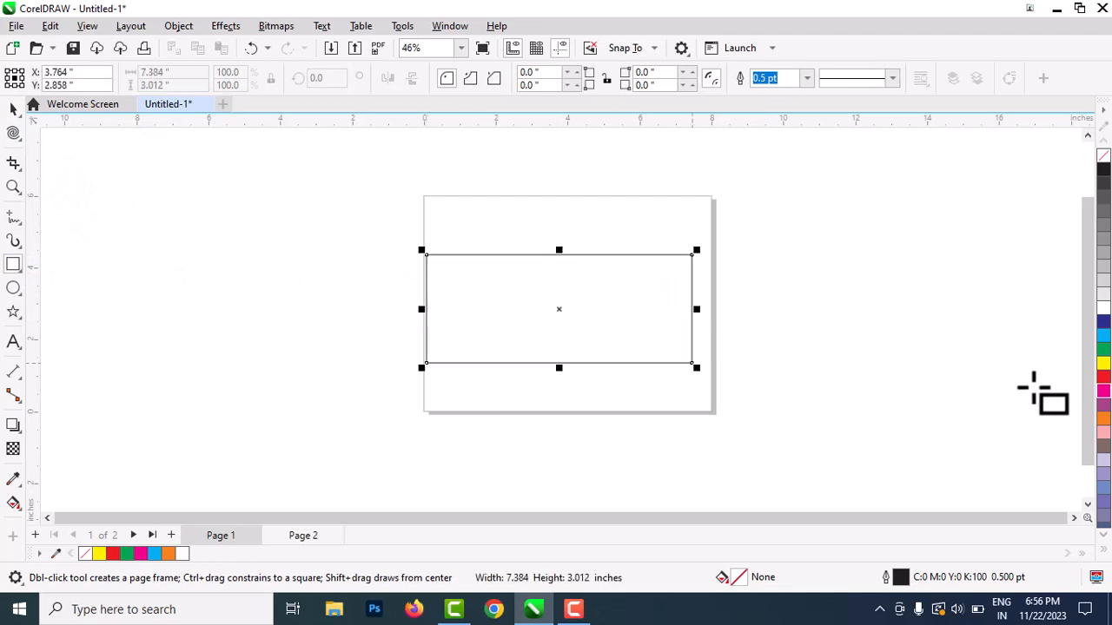
pyautogui.click(1103, 335)
pyautogui.scroll(4, 669, 254)
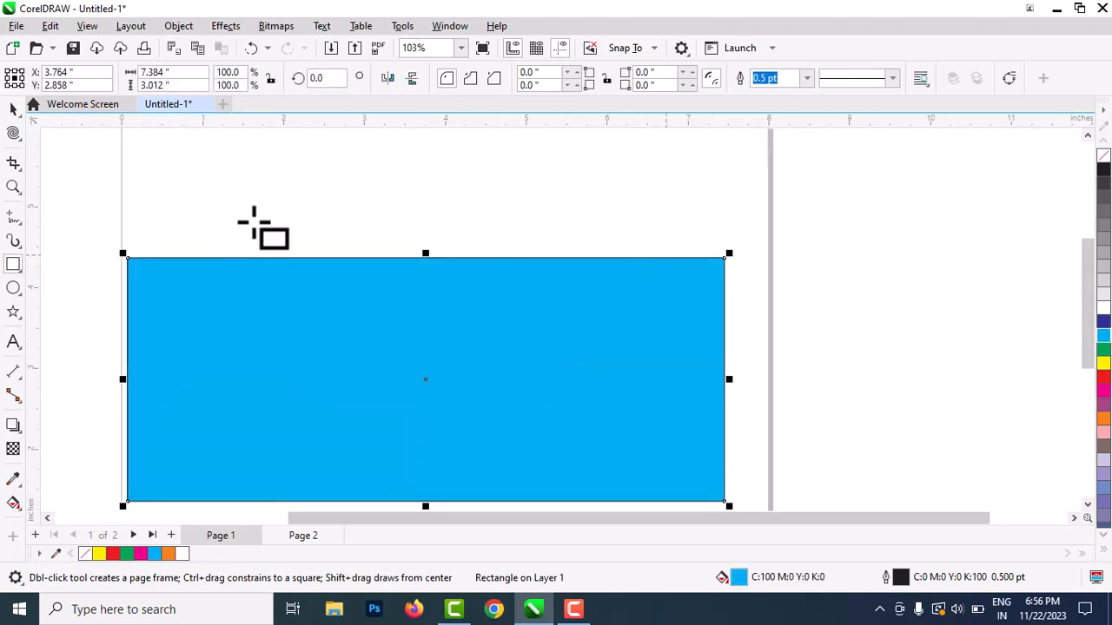
# Narrow the cyan rectangle to about 6.73 inches wide and move it up to about X 3.97, Y 3.46 inches
pyautogui.moveTo(123, 379); pyautogui.dragTo(267, 380)
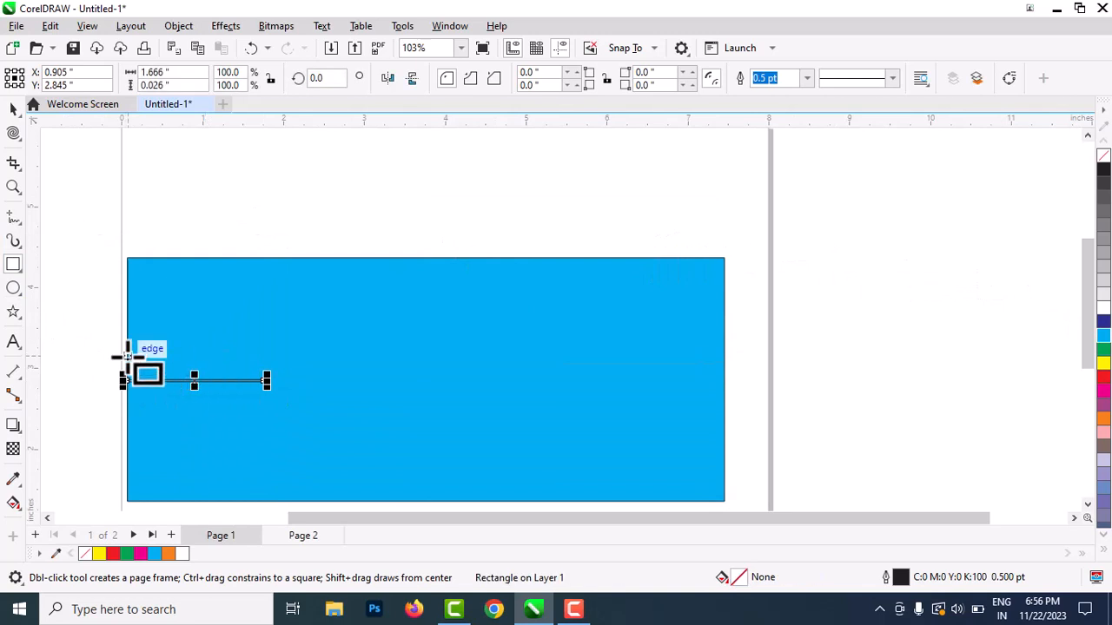
pyautogui.hotkey('ctrl', 'z')
pyautogui.click(13, 109)
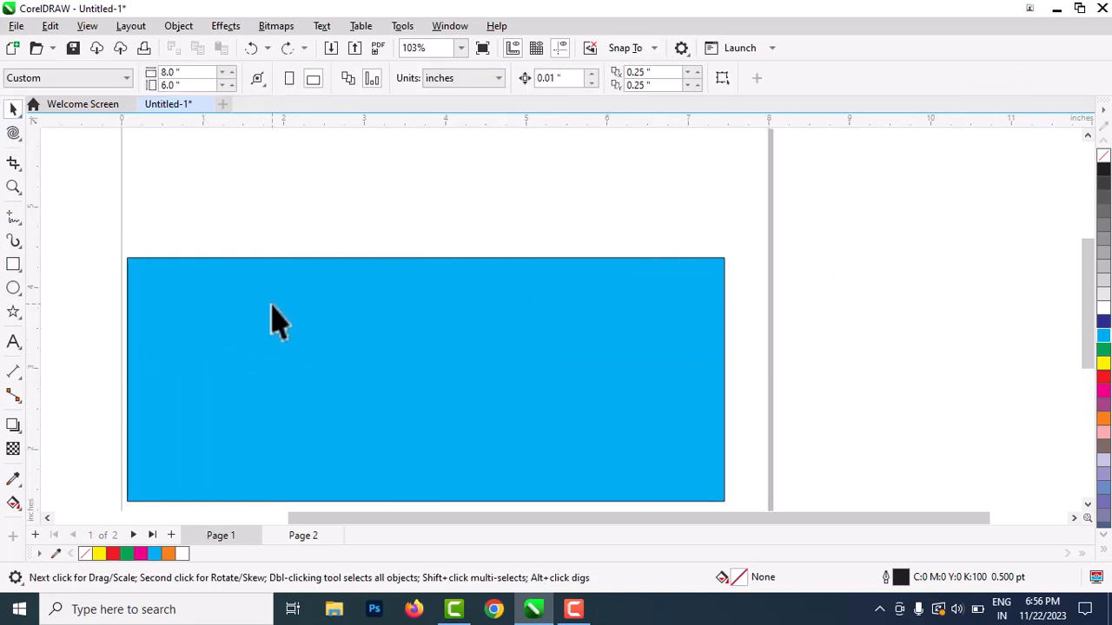
pyautogui.click(152, 378)
pyautogui.moveTo(123, 383); pyautogui.dragTo(174, 383)
pyautogui.moveTo(345, 348); pyautogui.dragTo(335, 298)
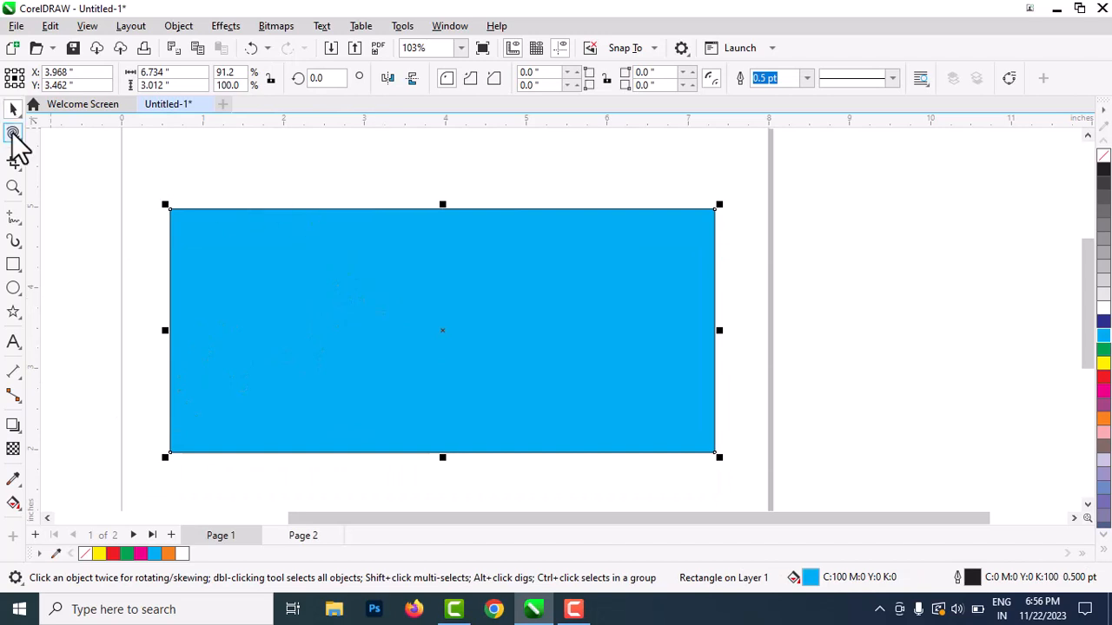
# Twirl the rectangle's two right corners into clockwise scrolls with a 1.0 inch nib and a rate of 50
pyautogui.click(13, 134)
pyautogui.click(56, 191)
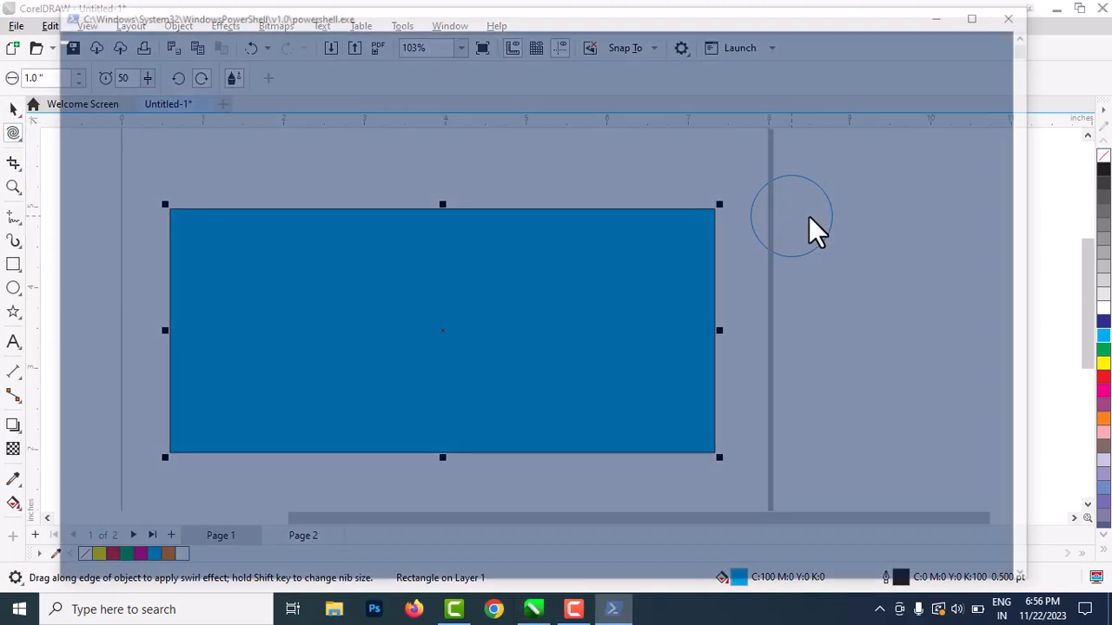
pyautogui.click(714, 210)
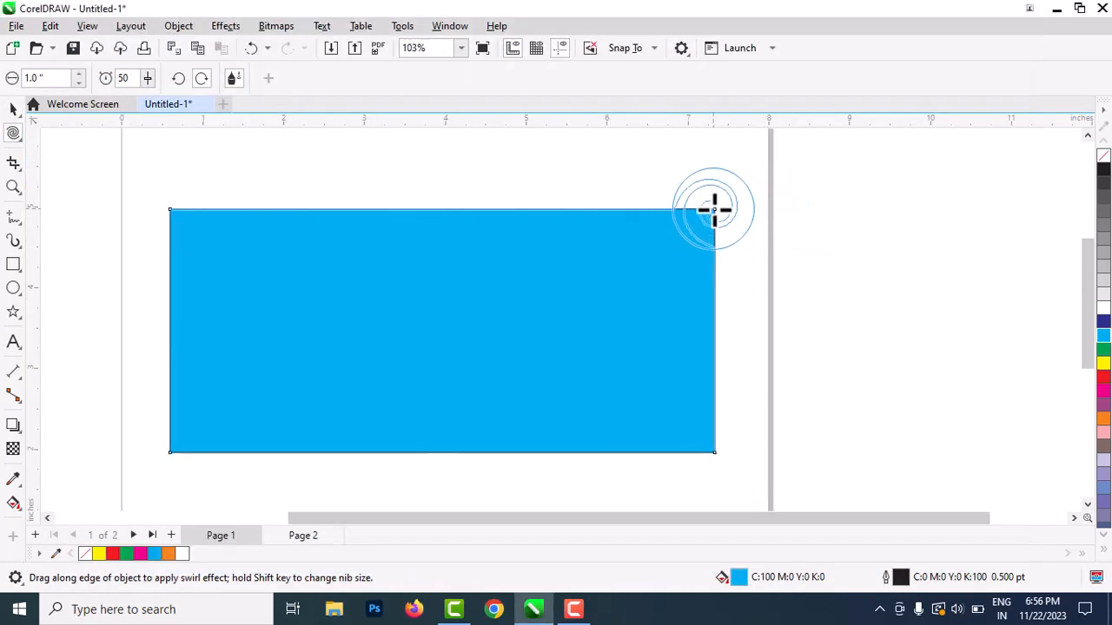
pyautogui.click(712, 454)
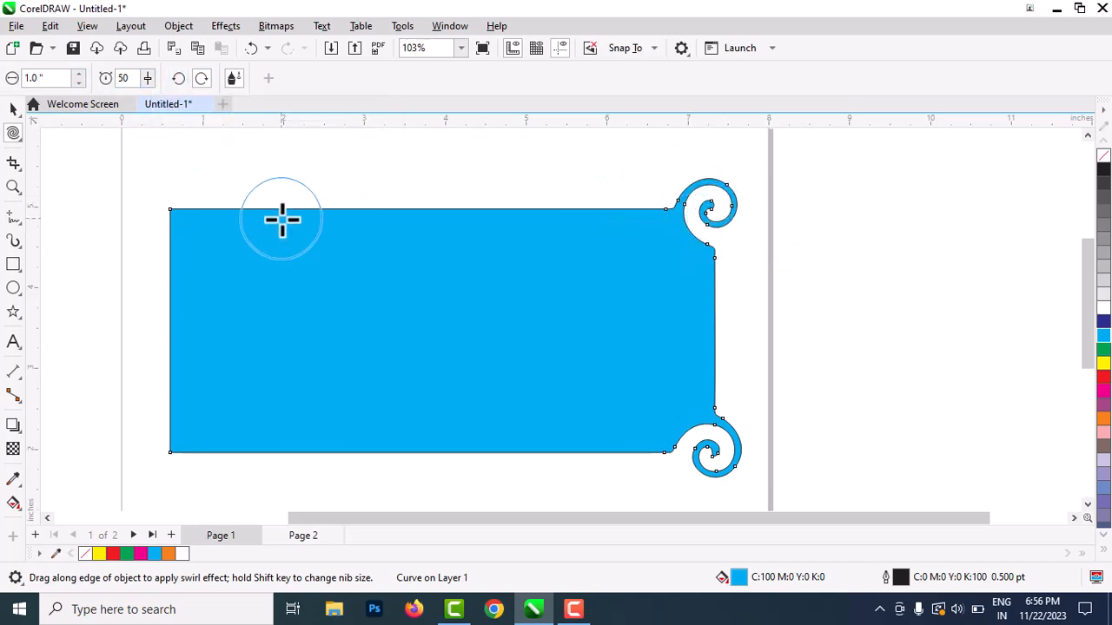
# Twirl the rectangle's two left corners into counterclockwise scrolls
pyautogui.click(180, 78)
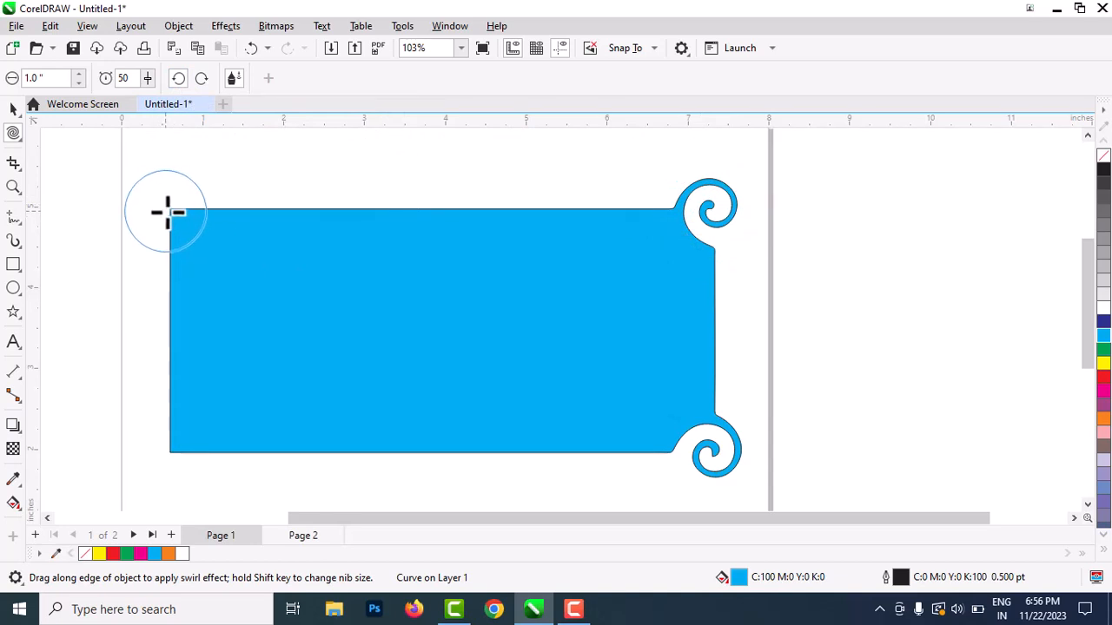
pyautogui.moveTo(173, 212); pyautogui.dragTo(174, 213)
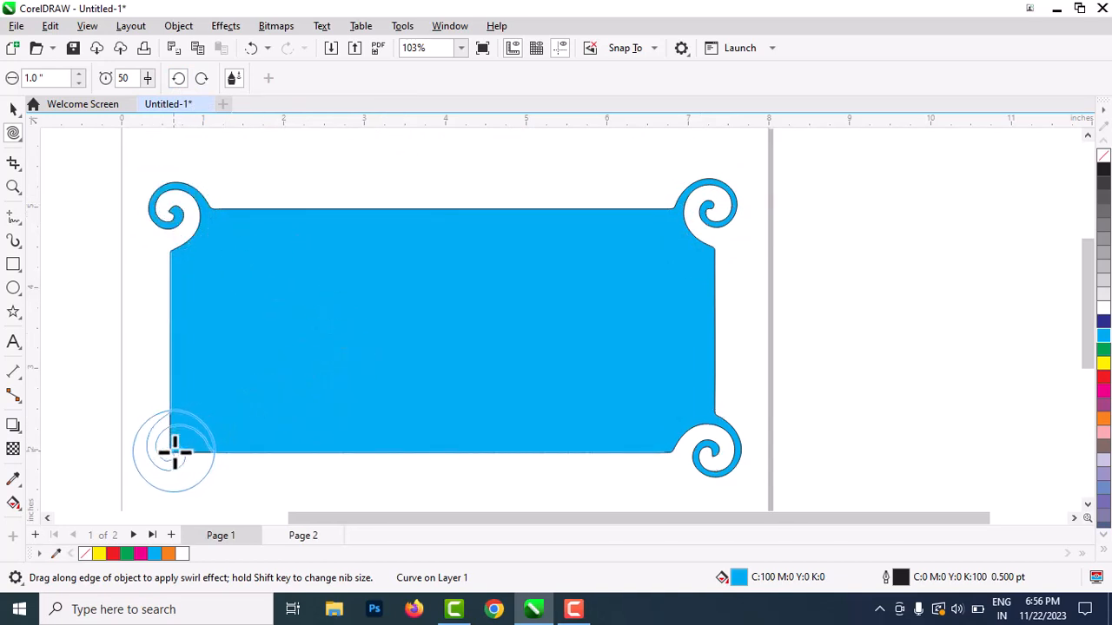
pyautogui.moveTo(174, 450); pyautogui.dragTo(174, 450)
pyautogui.scroll(-2, 683, 366)
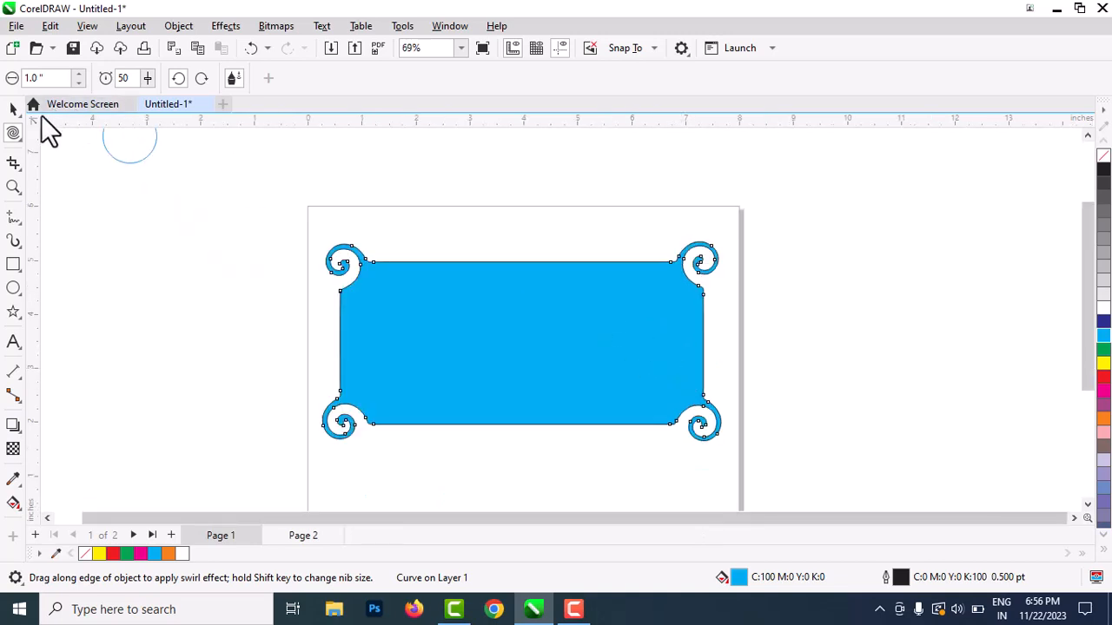
# Change the fill of the scroll-cornered rectangle to red
pyautogui.click(14, 108)
pyautogui.scroll(1, 489, 318)
pyautogui.scroll(-1, 477, 310)
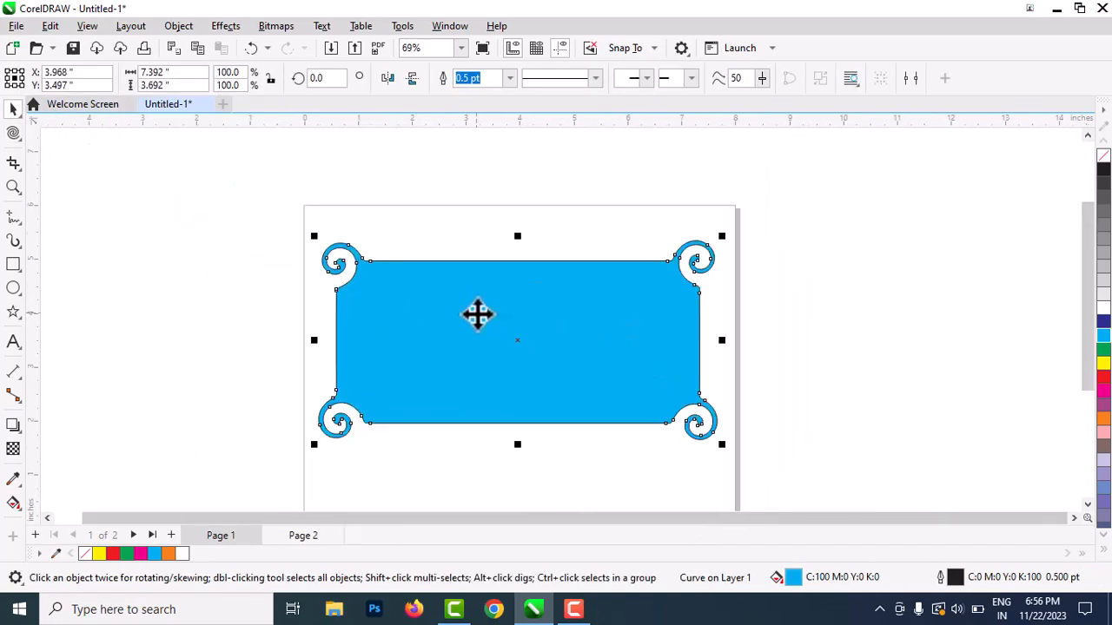
pyautogui.click(477, 315)
pyautogui.click(1104, 379)
pyautogui.click(776, 396)
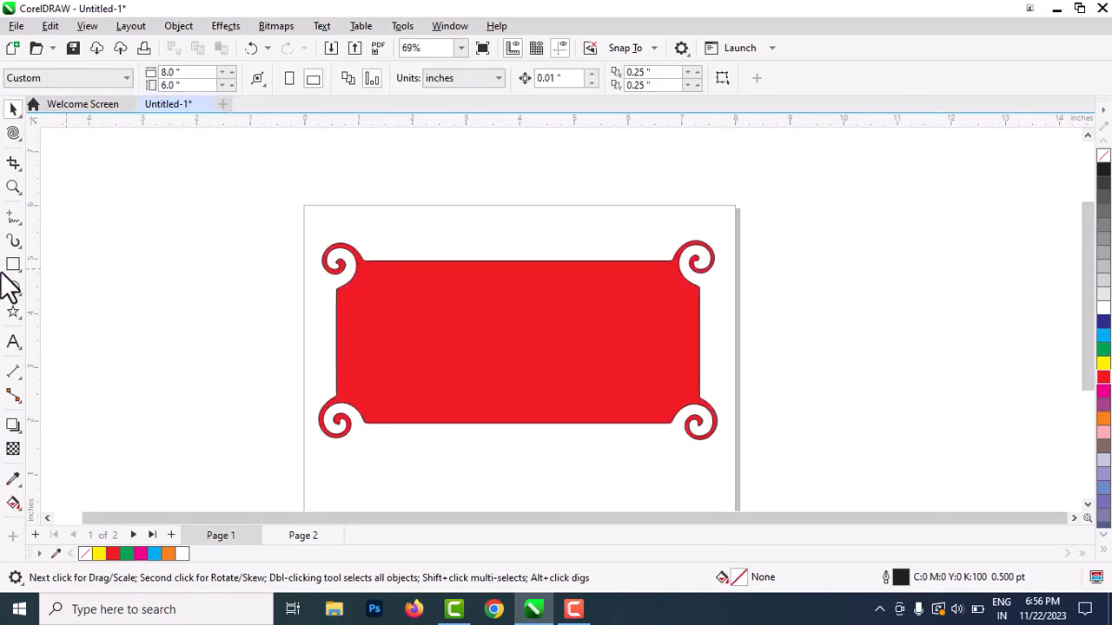
# Draw a rectangle about 5.09 by 2.01 inches inside the red frame and fill it with yellow
pyautogui.moveTo(373, 283); pyautogui.dragTo(656, 400)
pyautogui.click(1103, 363)
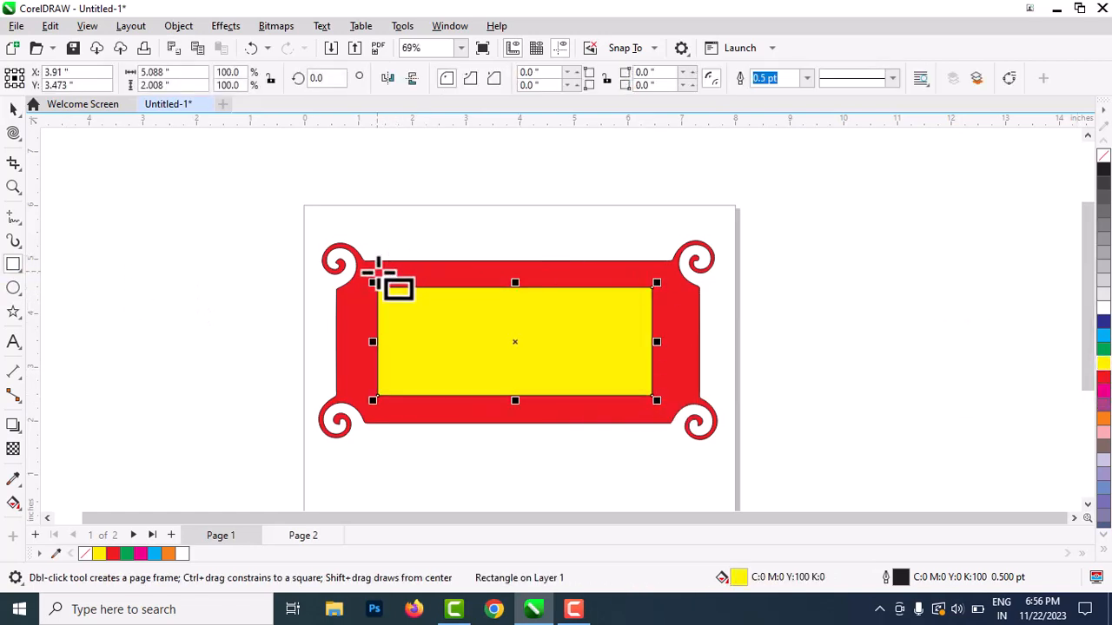
pyautogui.click(14, 110)
# Add the two-line text "happy wedding annivserary" in 24 pt Arial on the yellow rectangle
pyautogui.click(14, 344)
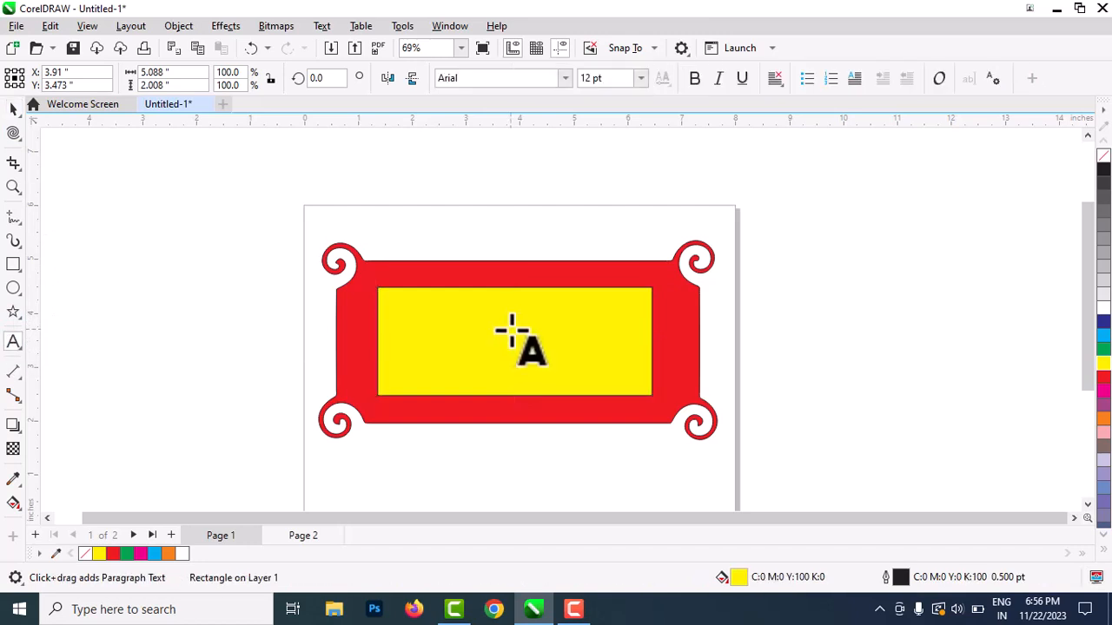
pyautogui.scroll(2, 509, 330)
pyautogui.click(453, 363)
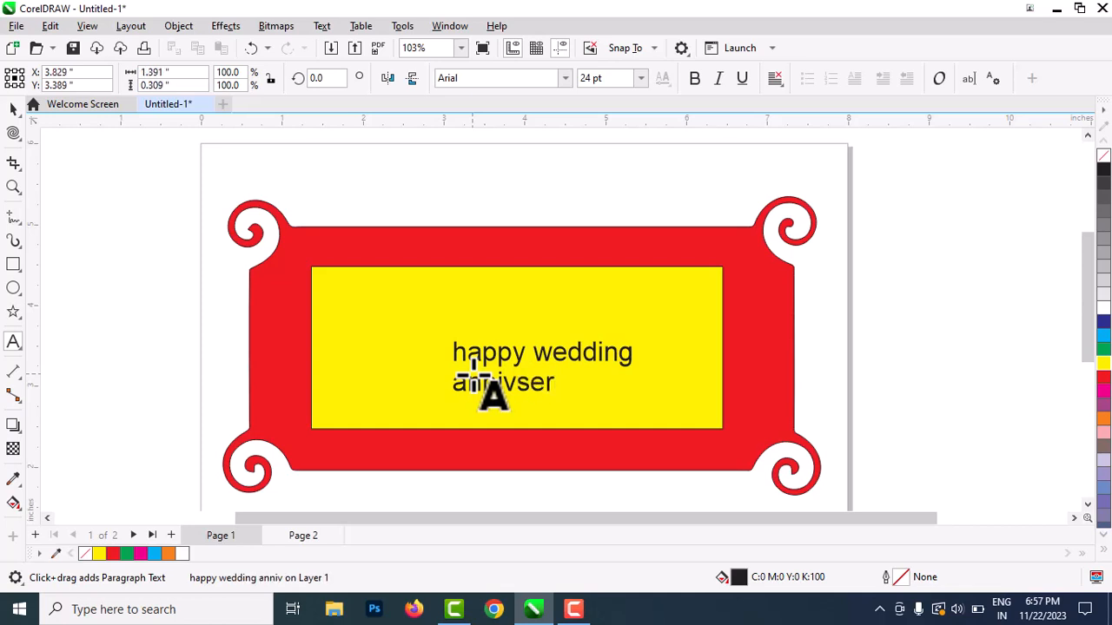
pyautogui.press('Escape')
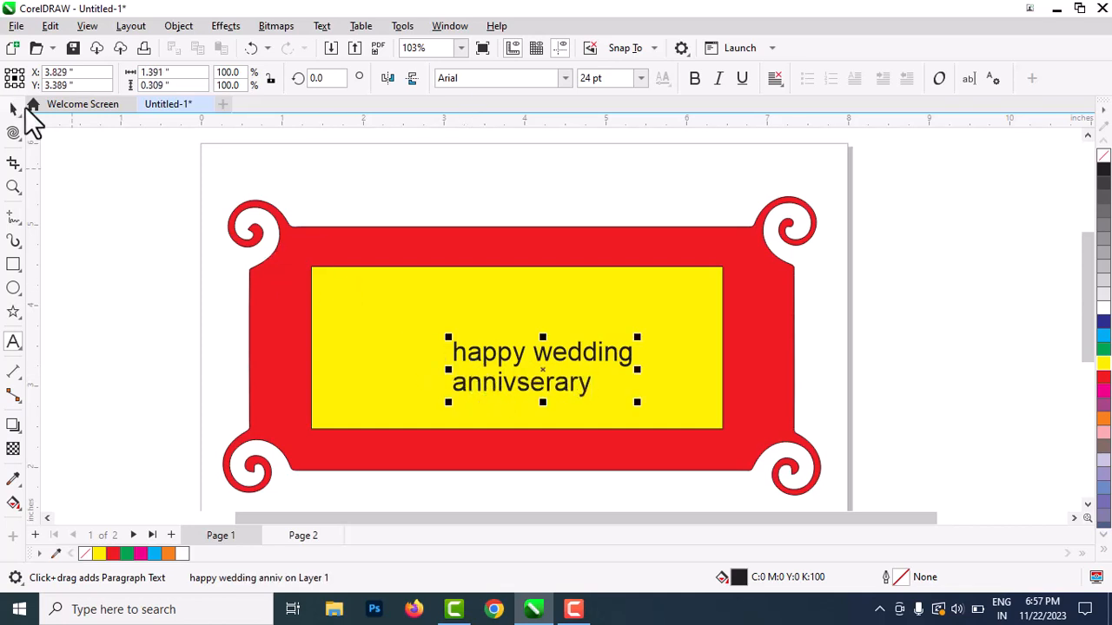
# Delete the whole greeting frame together with its text from the page
pyautogui.click(15, 107)
pyautogui.scroll(-2, 392, 355)
pyautogui.moveTo(221, 218); pyautogui.dragTo(765, 502)
pyautogui.press('Delete')
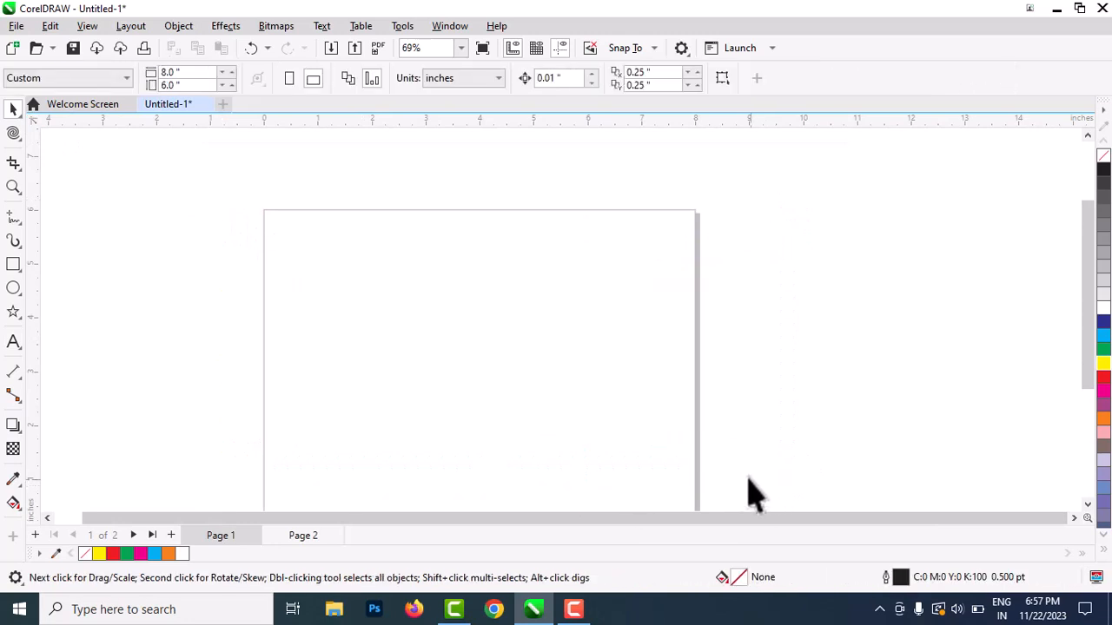
# Draw a tall rectangle about 0.7 by 4.68 inches mid-page and fill it with magenta
pyautogui.click(13, 264)
pyautogui.moveTo(468, 263); pyautogui.dragTo(506, 495)
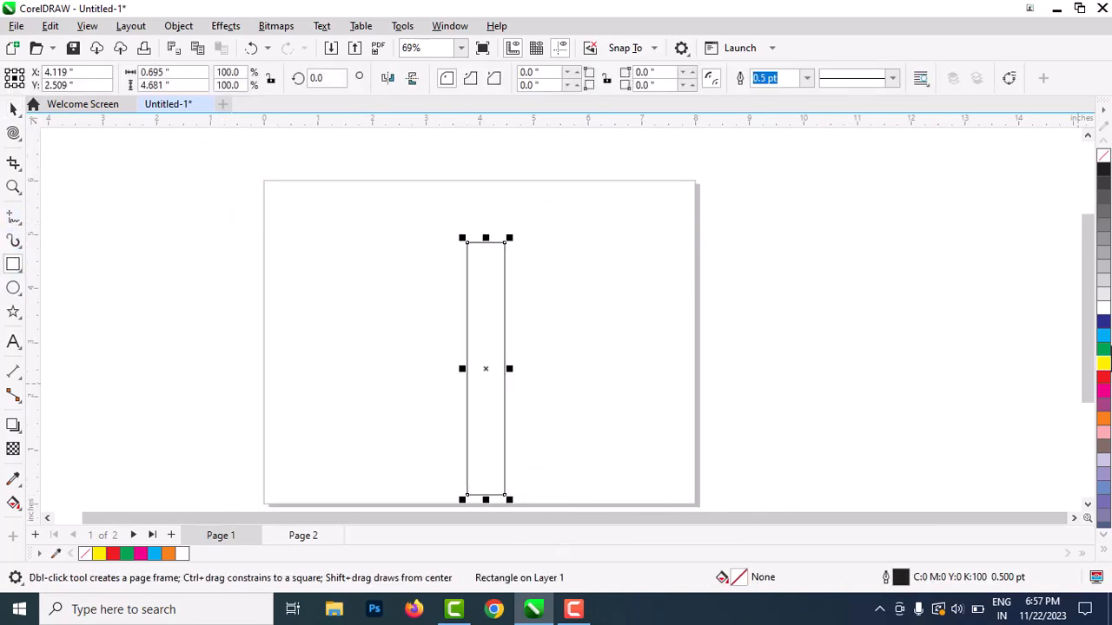
pyautogui.click(1104, 399)
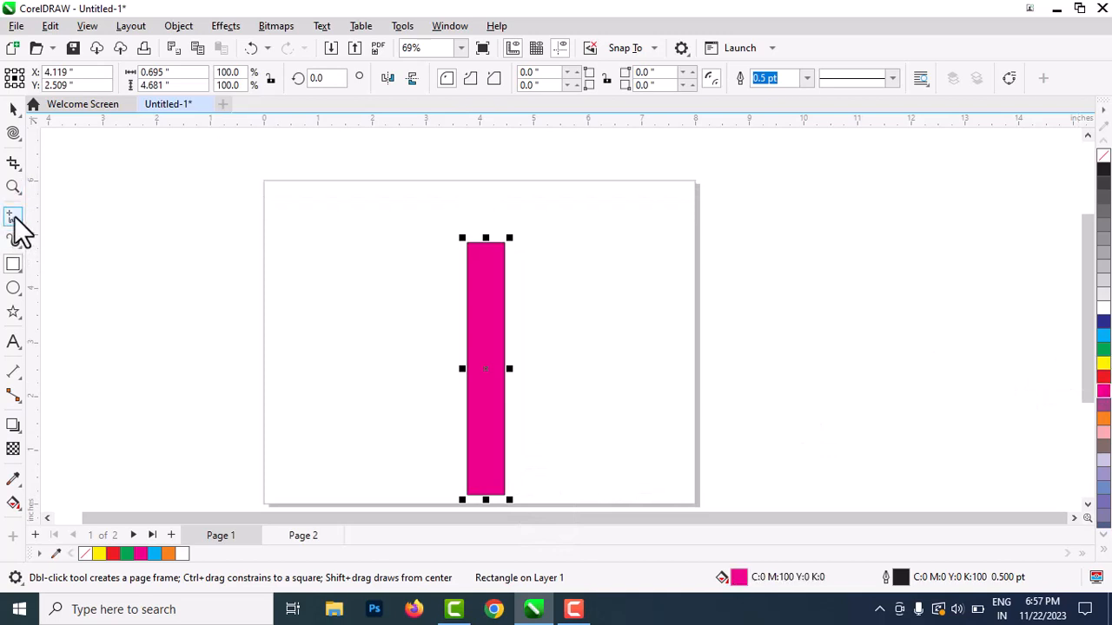
# Twirl the middle, top end and bottom end of the magenta rectangle with a 1.0-inch nib at rate 50
pyautogui.click(18, 139)
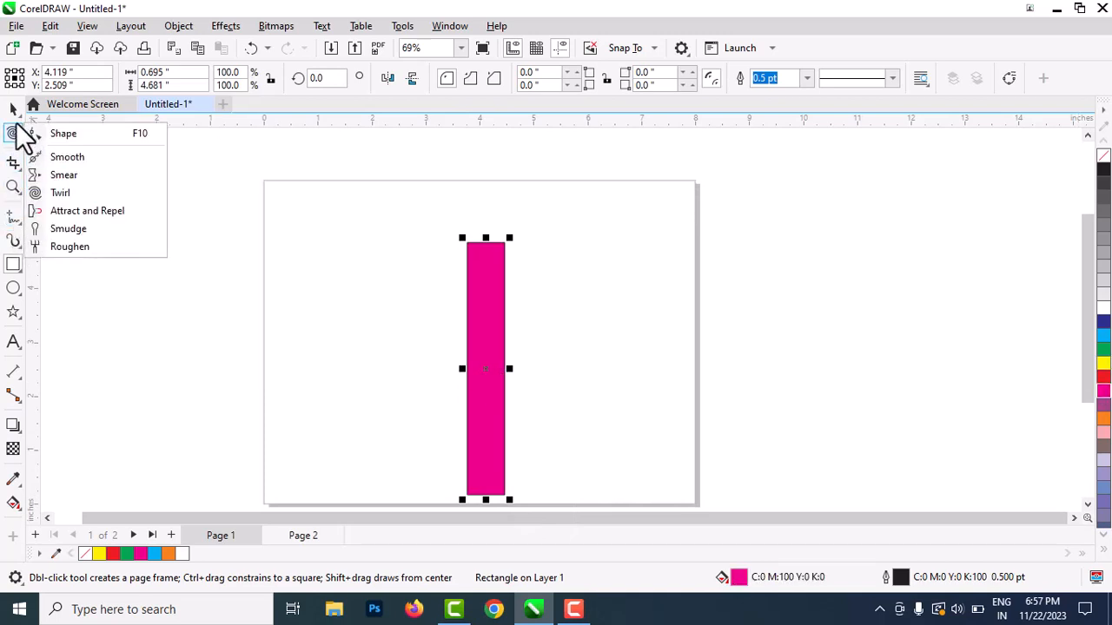
pyautogui.click(87, 193)
pyautogui.moveTo(486, 374); pyautogui.dragTo(491, 359)
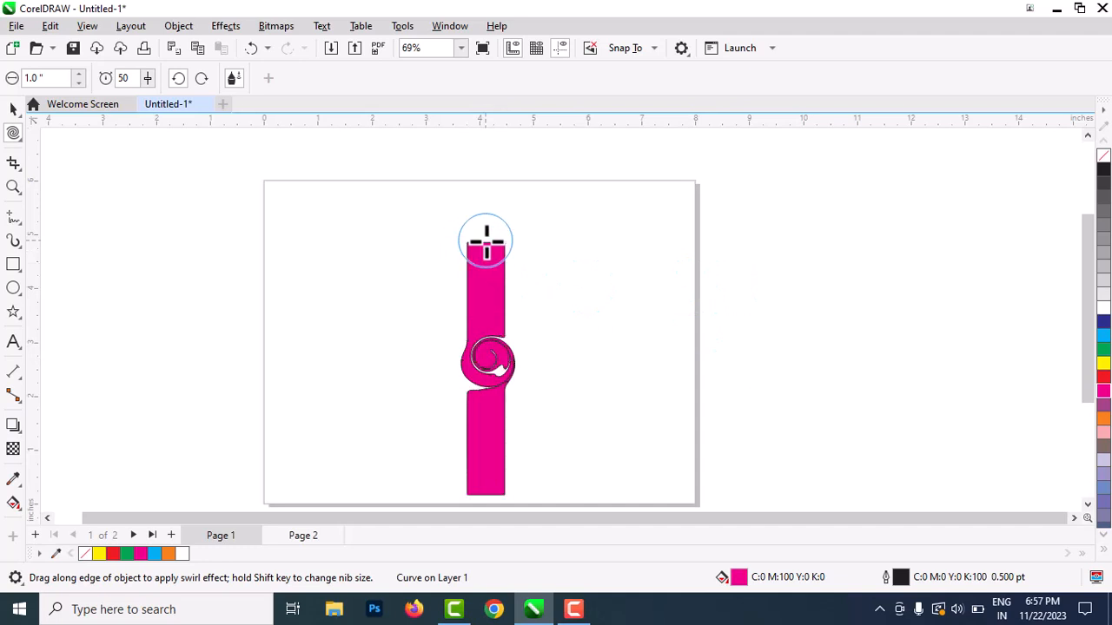
pyautogui.moveTo(486, 240); pyautogui.dragTo(491, 243)
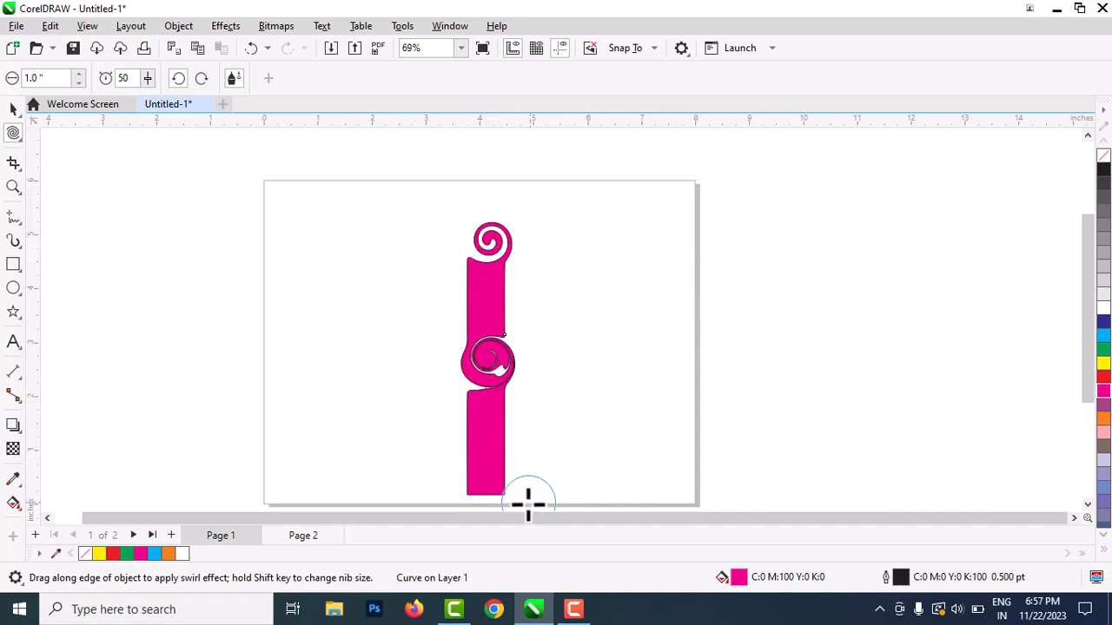
pyautogui.moveTo(497, 501); pyautogui.dragTo(494, 504)
pyautogui.scroll(-3, 539, 350)
pyautogui.scroll(3, 538, 353)
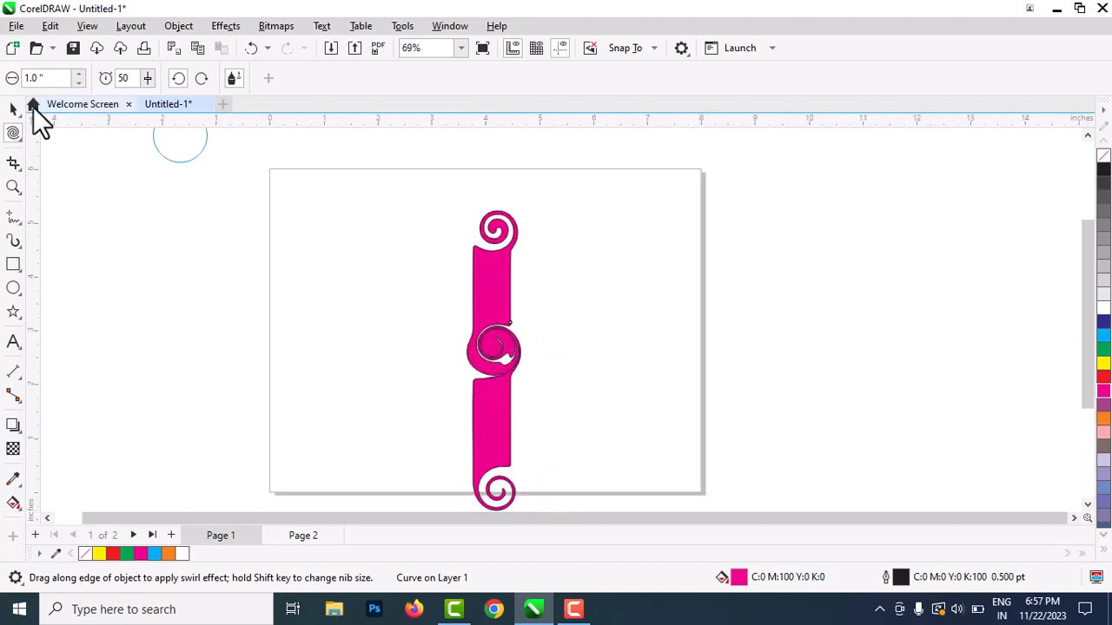
# Delete the twirled magenta shape from the page
pyautogui.click(12, 107)
pyautogui.moveTo(410, 174); pyautogui.dragTo(554, 545)
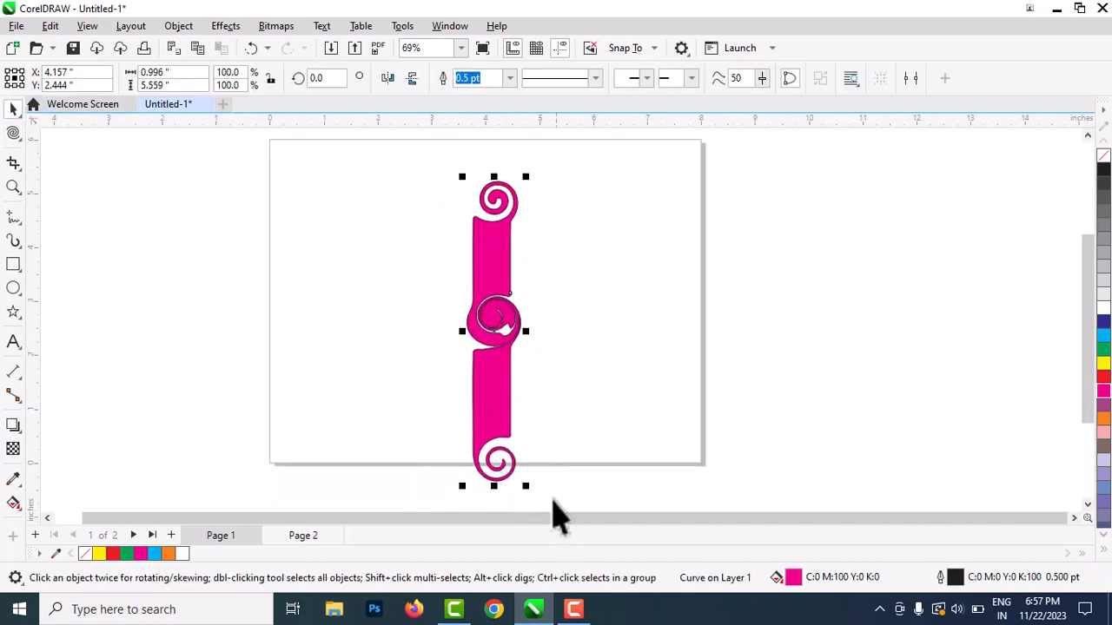
pyautogui.press('Delete')
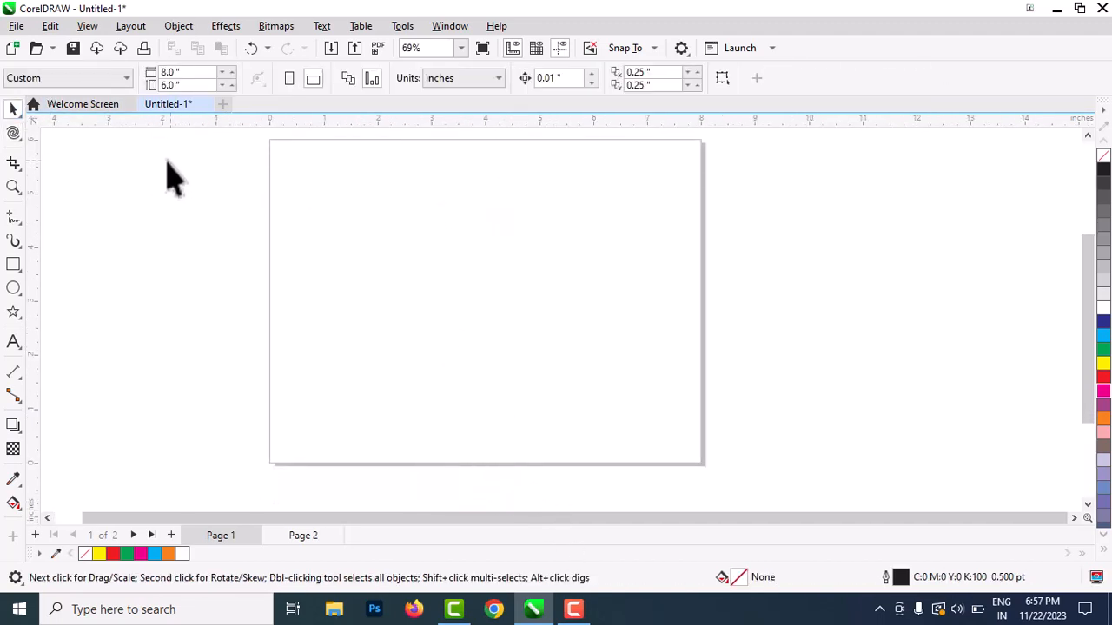
pyautogui.click(12, 134)
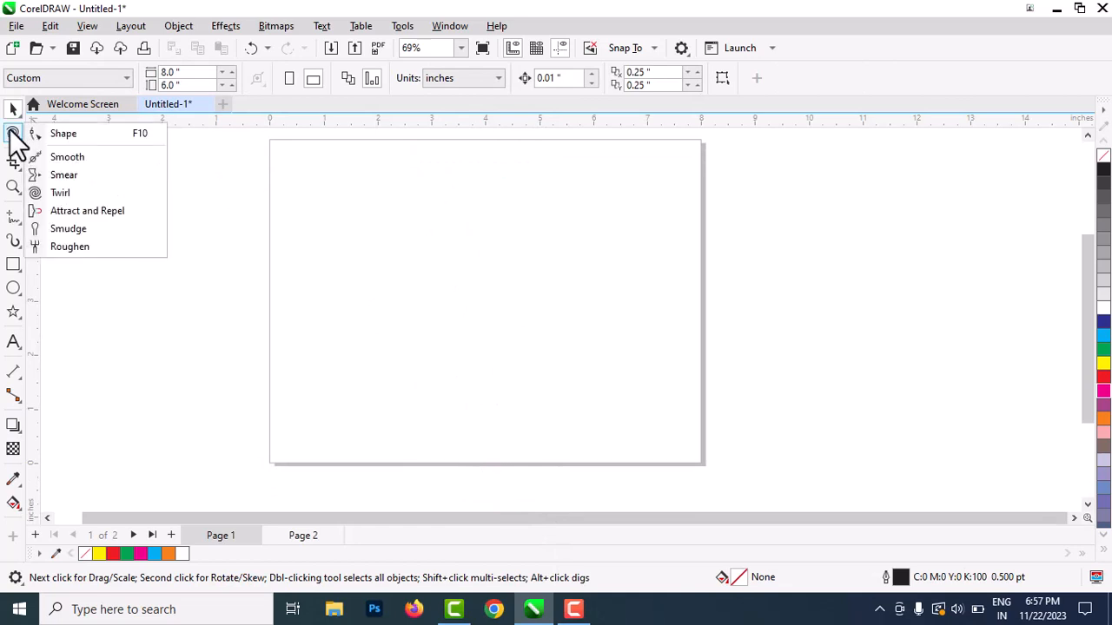
pyautogui.click(139, 282)
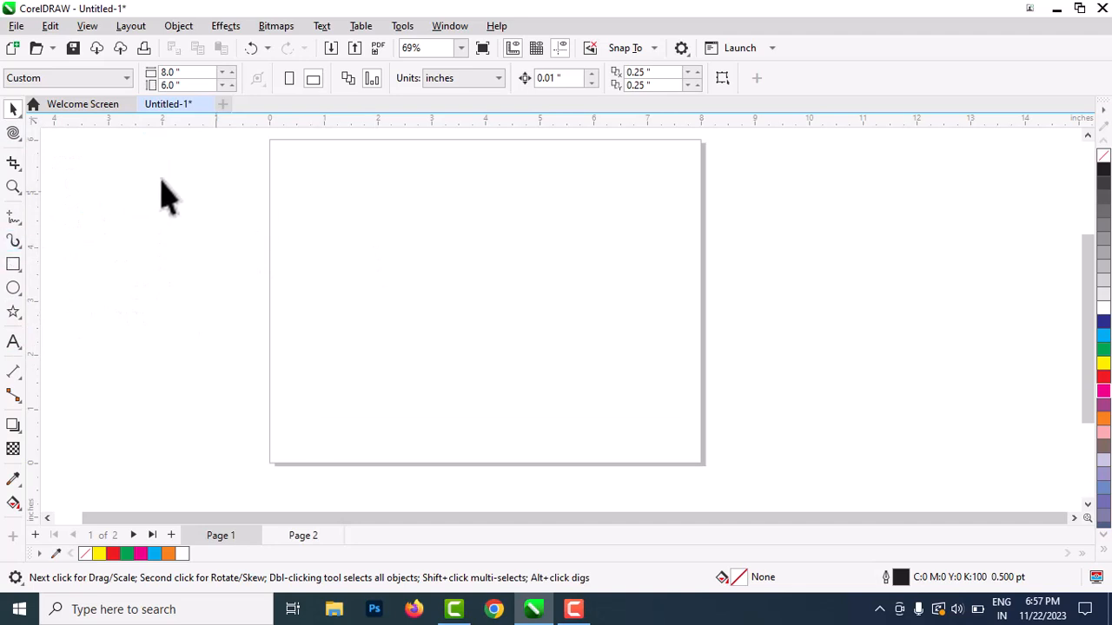
pyautogui.scroll(1, 491, 269)
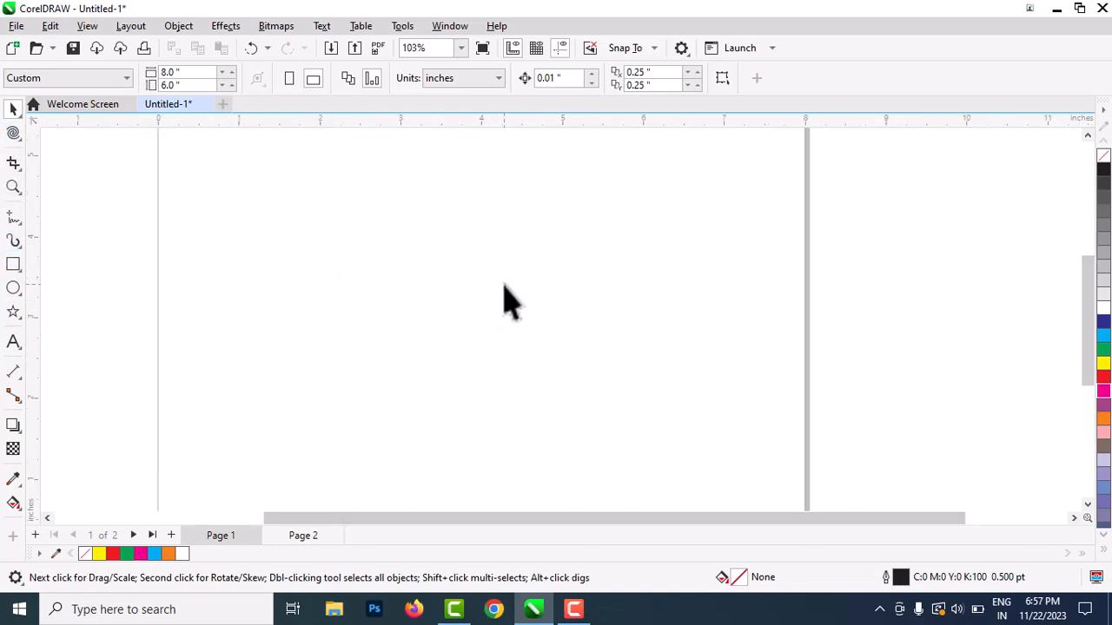
pyautogui.scroll(-1, 502, 283)
pyautogui.click(13, 344)
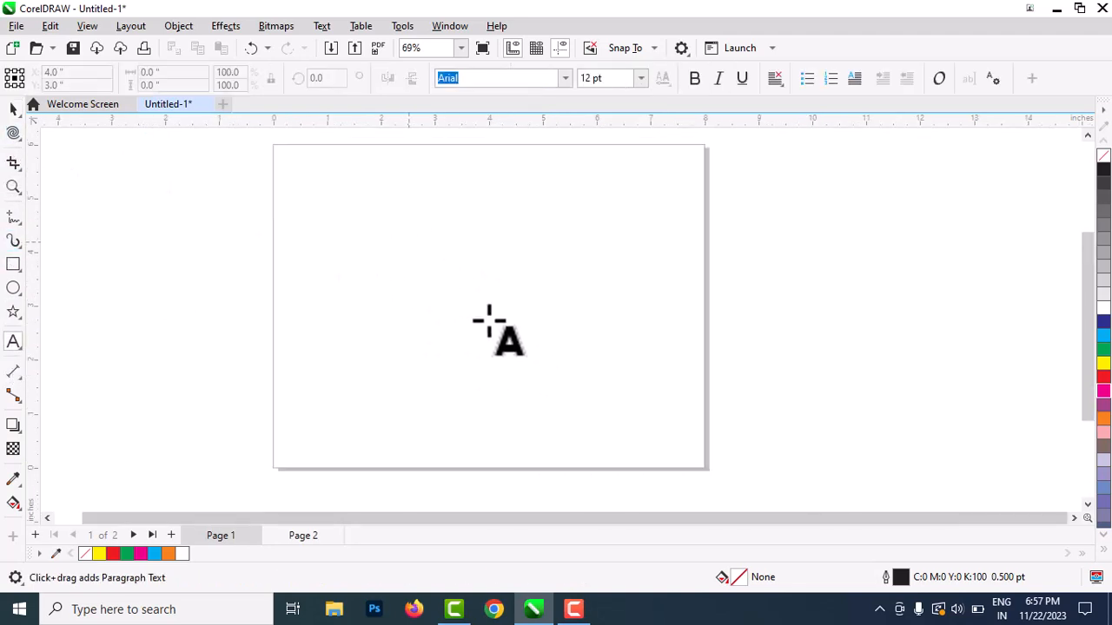
pyautogui.moveTo(410, 242); pyautogui.dragTo(576, 365)
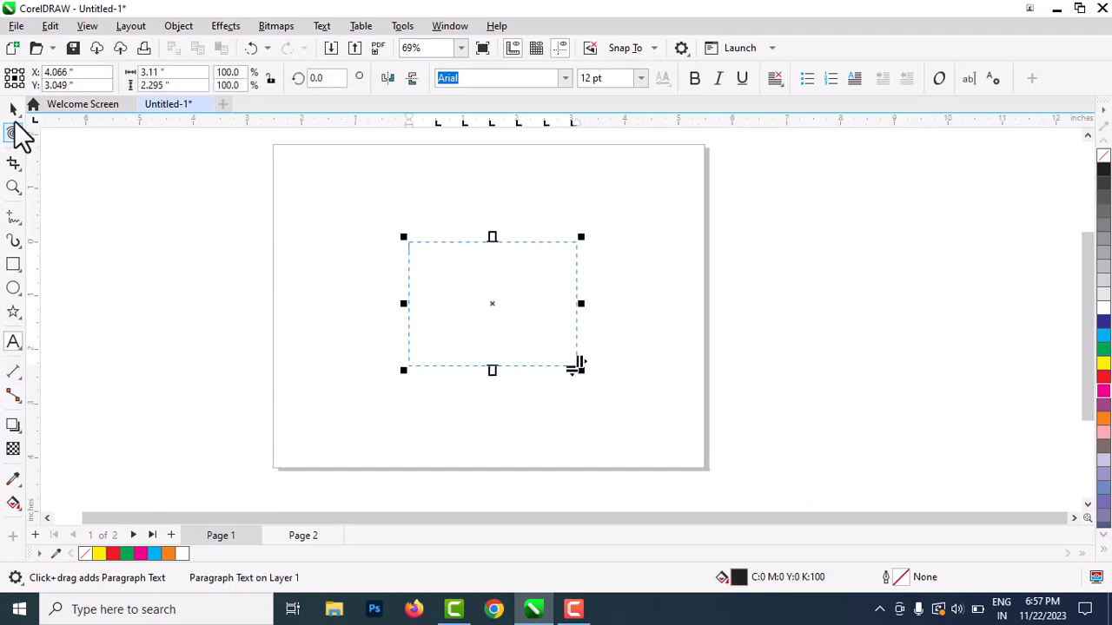
pyautogui.click(13, 113)
pyautogui.press('Delete')
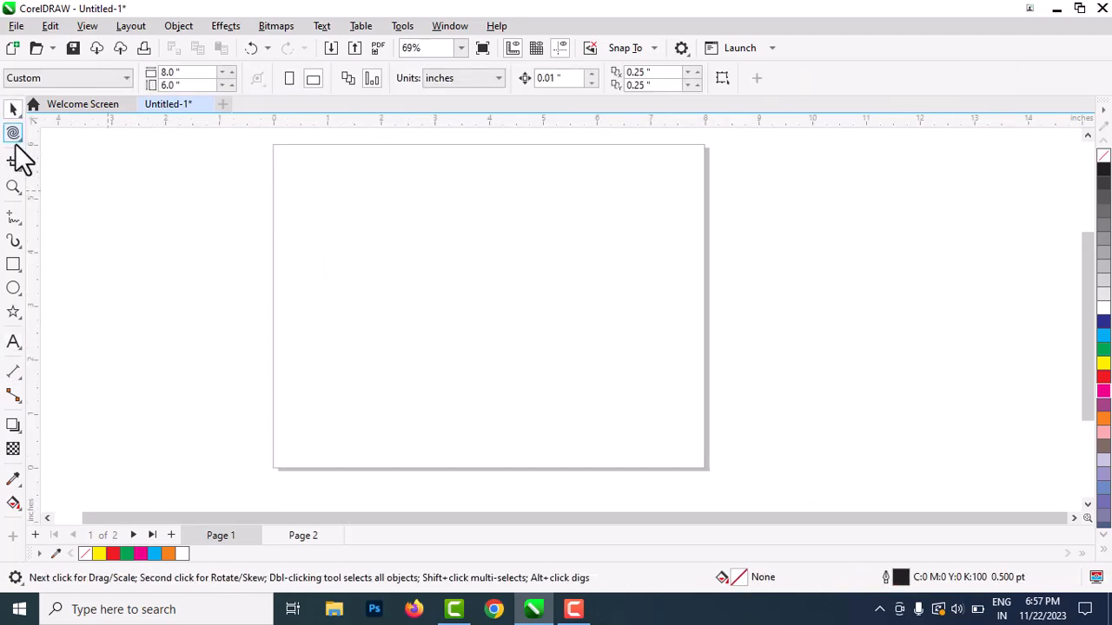
# Add the artistic text "TWIRL" mid-page and enlarge it to about 3.08 by 0.72 inches
pyautogui.click(13, 342)
pyautogui.scroll(2, 435, 321)
pyautogui.click(433, 317)
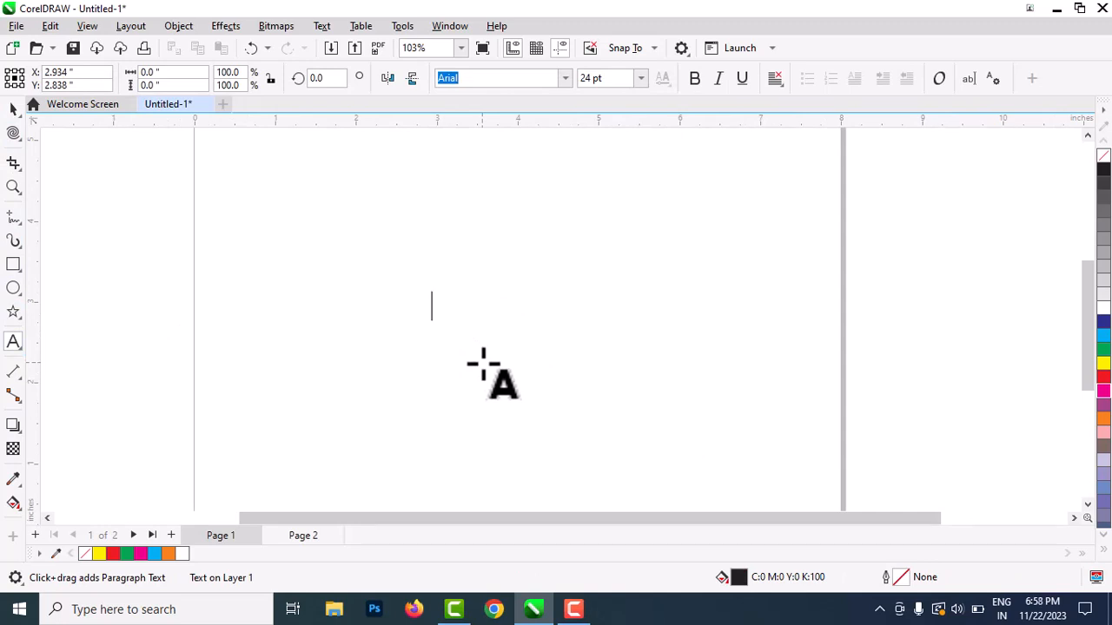
pyautogui.write('W')
pyautogui.press('BackSpace')
pyautogui.write('TWIRL')
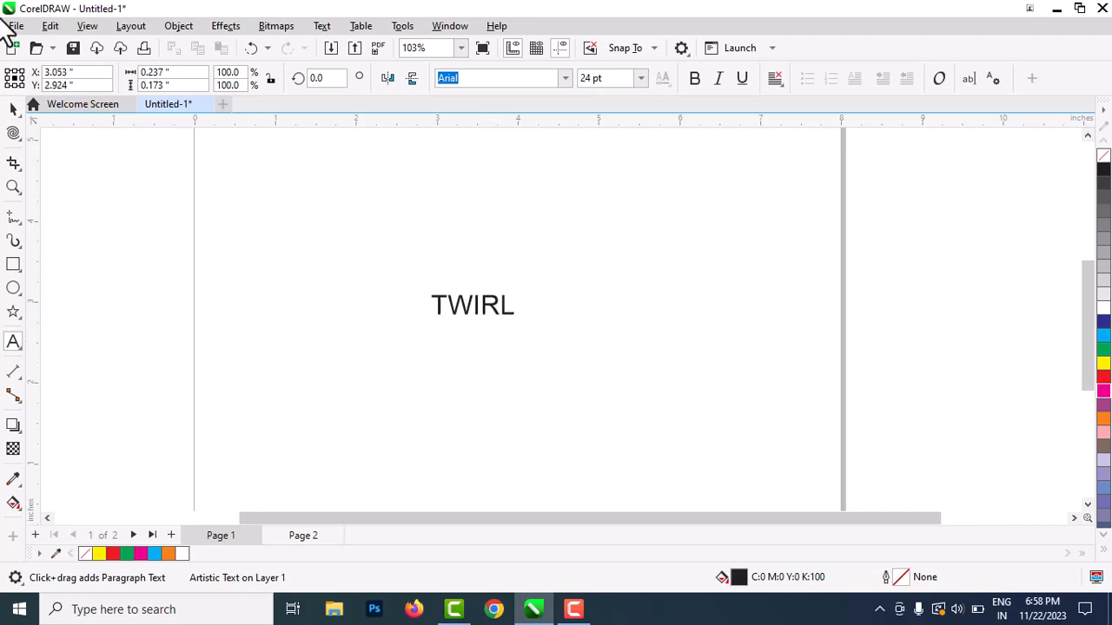
pyautogui.click(15, 105)
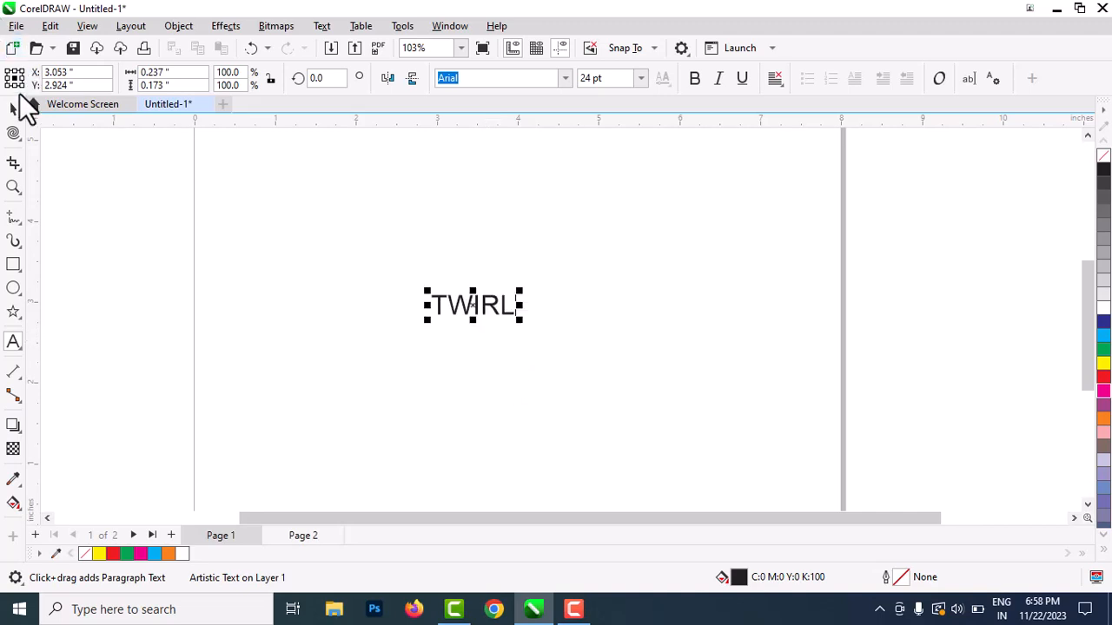
pyautogui.moveTo(520, 319); pyautogui.dragTo(686, 358)
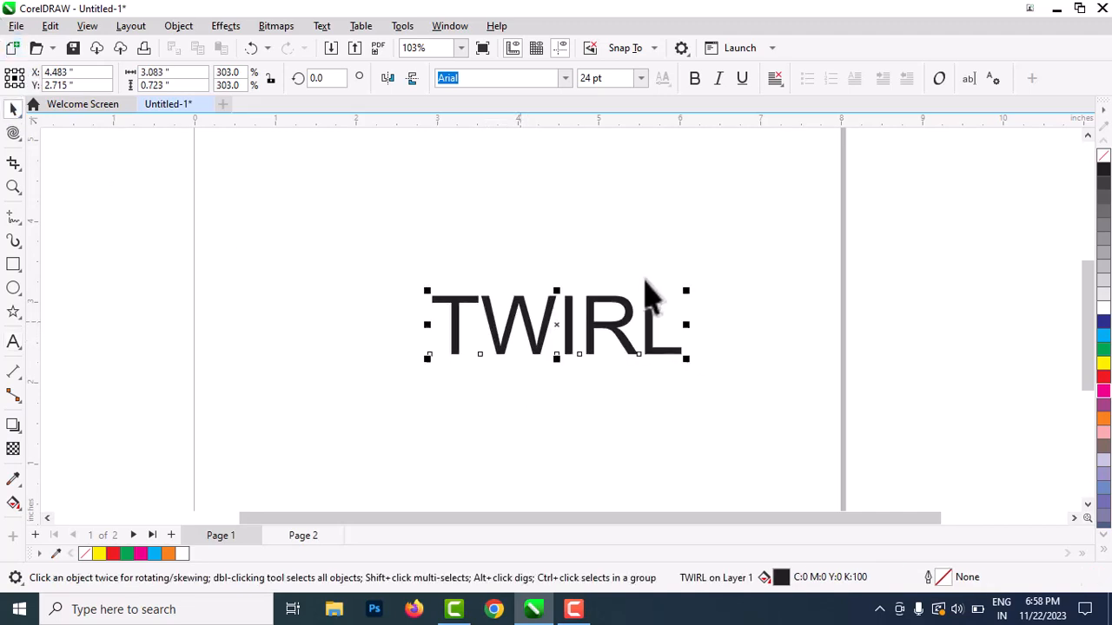
# Set the TWIRL text's font to Anton and fill it with cyan
pyautogui.click(566, 78)
pyautogui.click(546, 127)
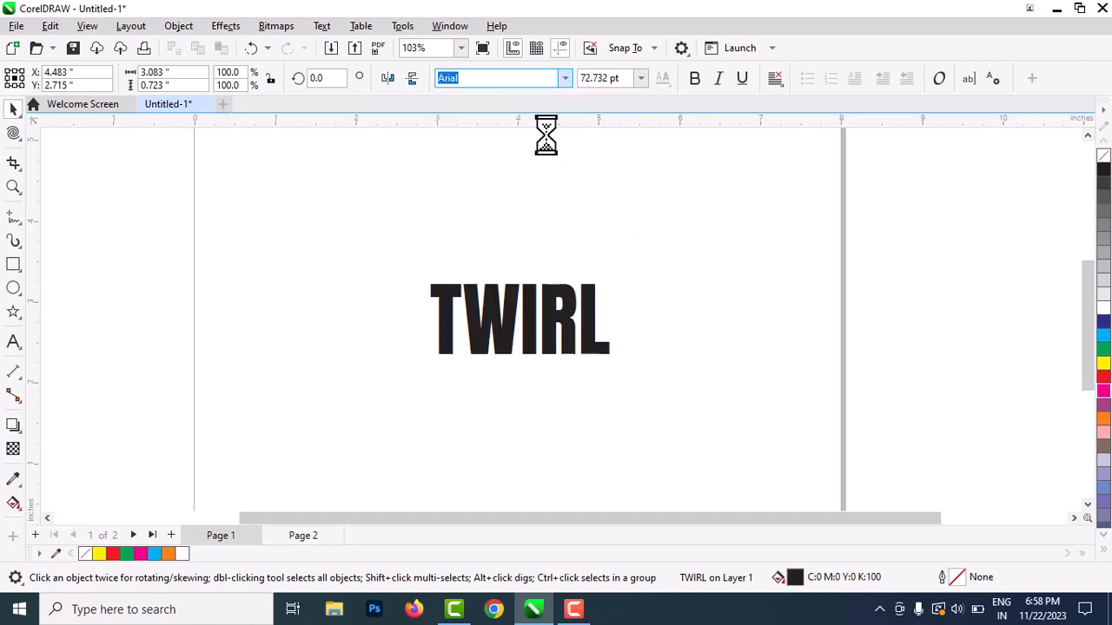
pyautogui.click(1104, 337)
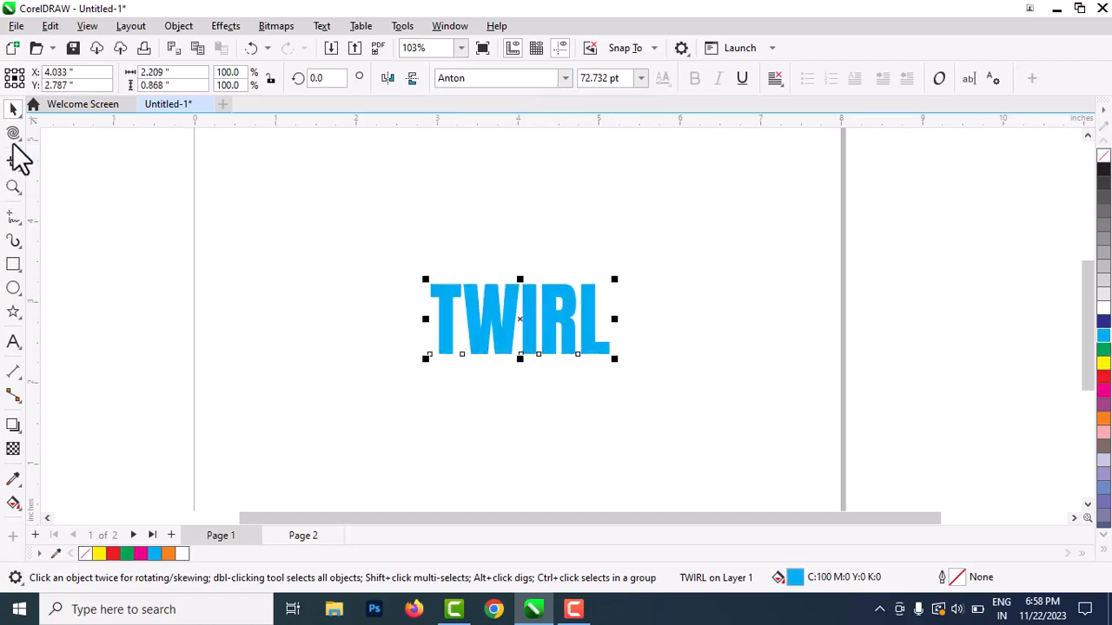
# Convert the TWIRL text to curves and deselect it
pyautogui.rightClick(538, 327)
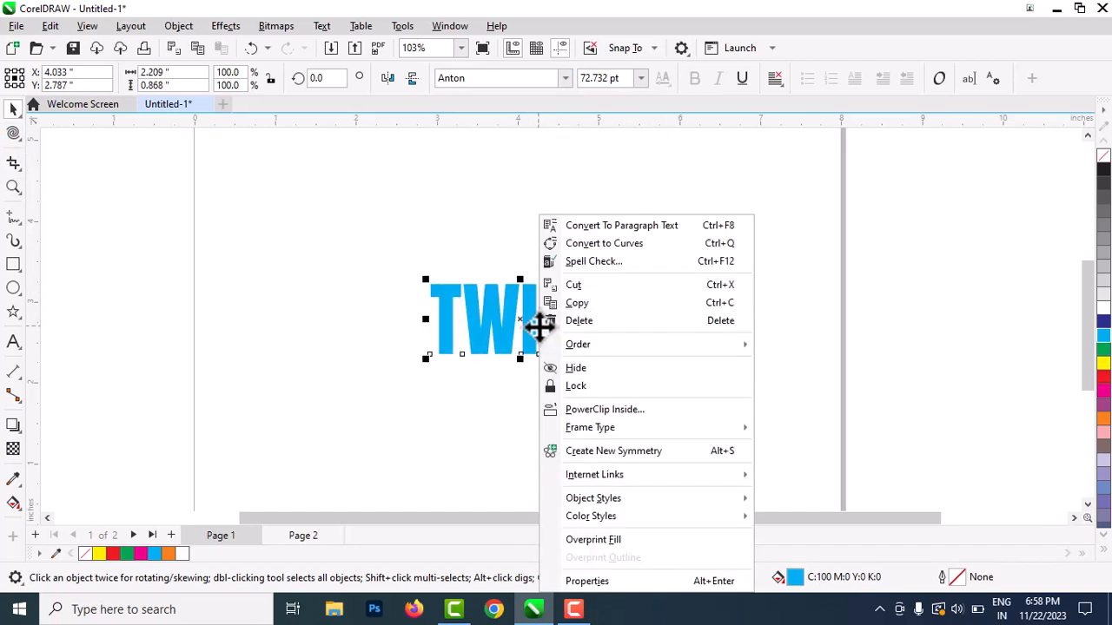
pyautogui.click(643, 244)
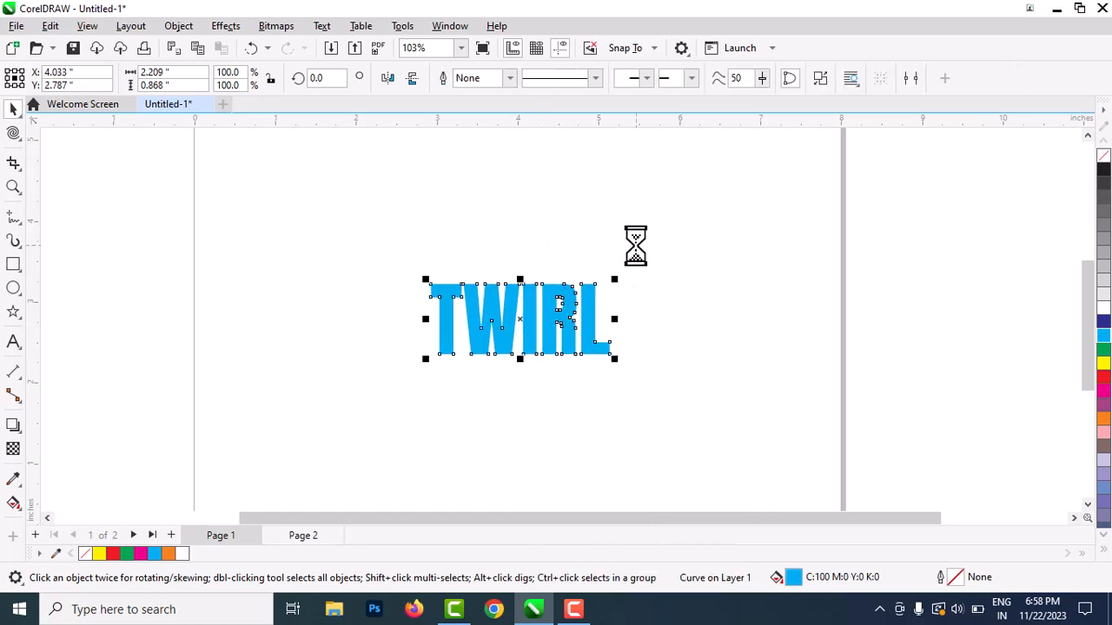
pyautogui.click(218, 209)
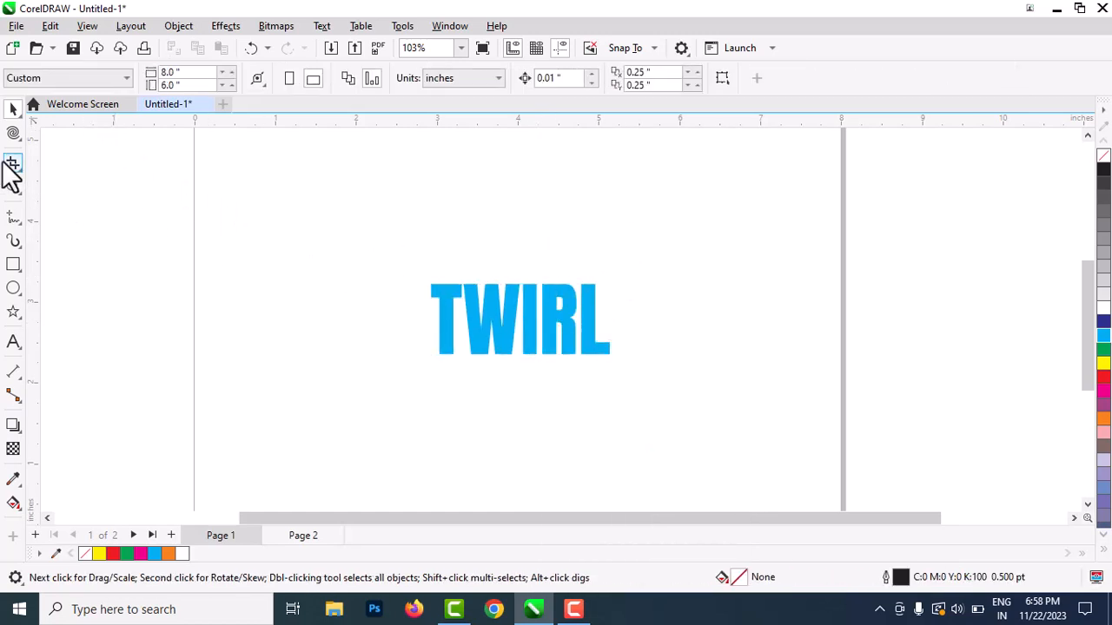
# Twirl the base of the letter T counterclockwise using a 1.0-inch nib at rate 50
pyautogui.click(13, 134)
pyautogui.scroll(4, 466, 344)
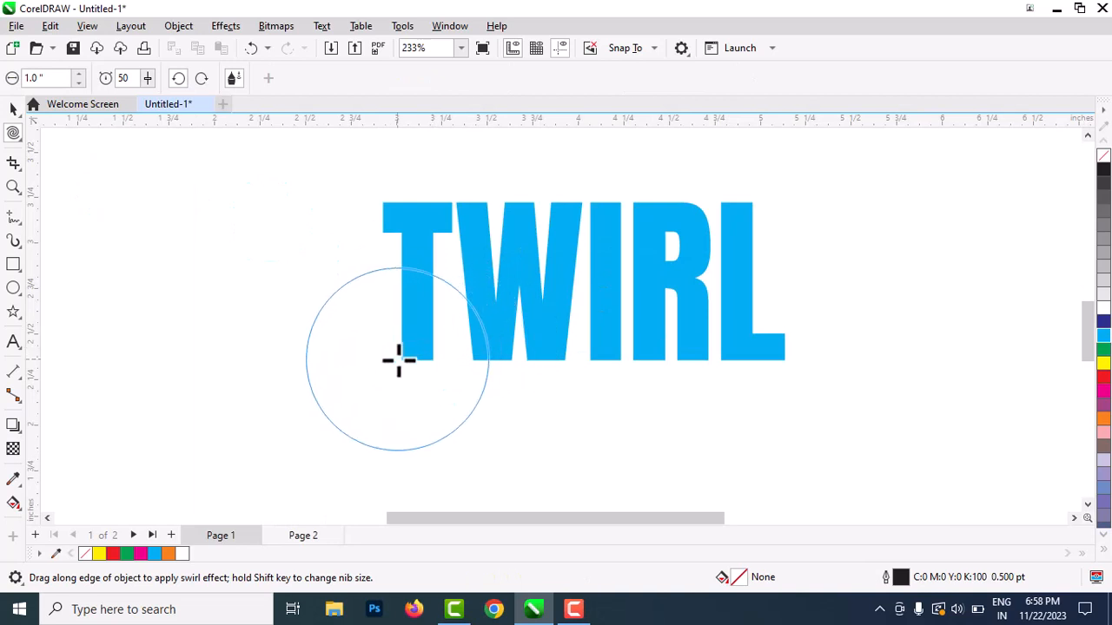
pyautogui.scroll(2, 399, 359)
pyautogui.scroll(-4, 460, 258)
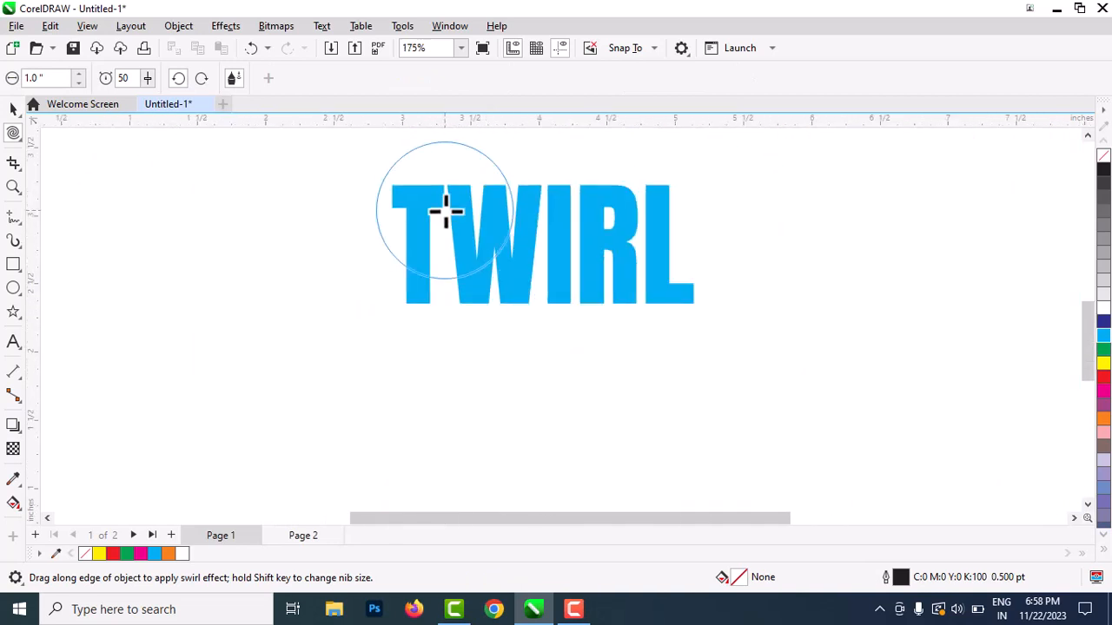
pyautogui.click(13, 111)
pyautogui.click(460, 218)
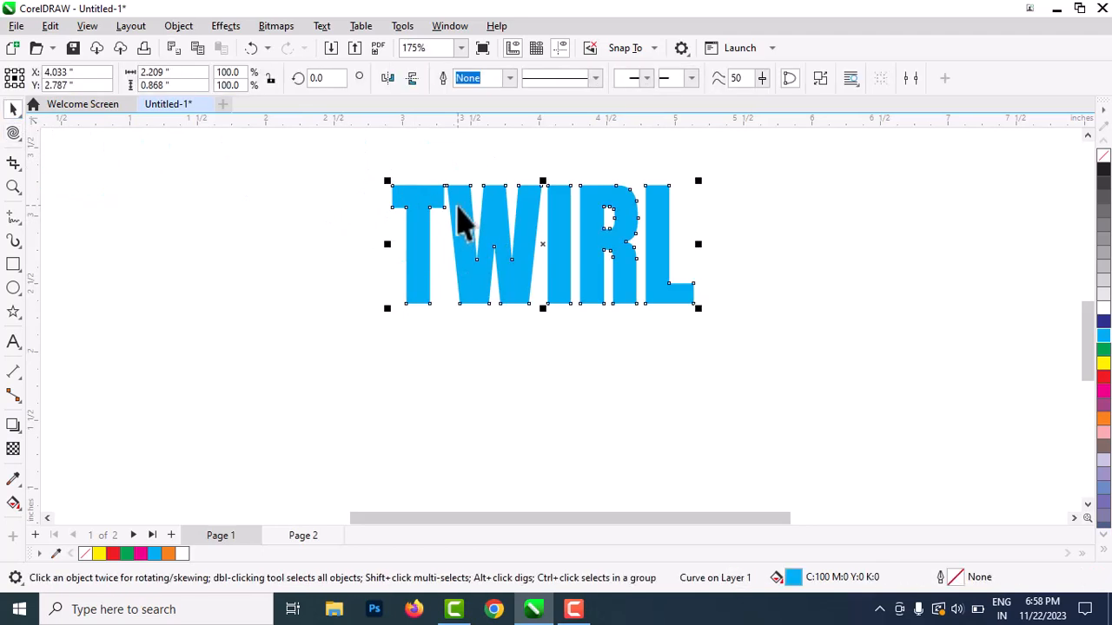
pyautogui.click(13, 133)
pyautogui.moveTo(409, 194)
pyautogui.mouseDown()
pyautogui.moveTo(443, 186)
pyautogui.moveTo(451, 293)
pyautogui.moveTo(488, 357)
pyautogui.mouseUp()
pyautogui.hotkey('ctrl', 'z')
# Undo a trial twirl on the letter L, switch to clockwise twirling and curl the L's foot outward
pyautogui.moveTo(638, 300)
pyautogui.mouseDown()
pyautogui.moveTo(700, 303)
pyautogui.moveTo(693, 308)
pyautogui.moveTo(756, 378)
pyautogui.mouseUp()
pyautogui.hotkey('ctrl', 'z')
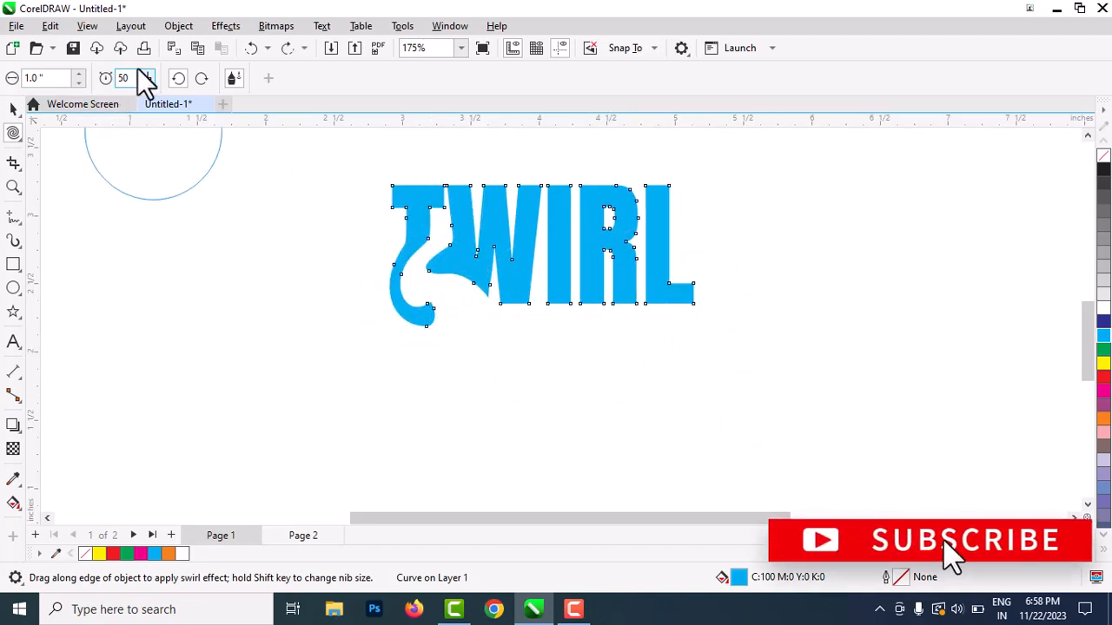
pyautogui.click(192, 81)
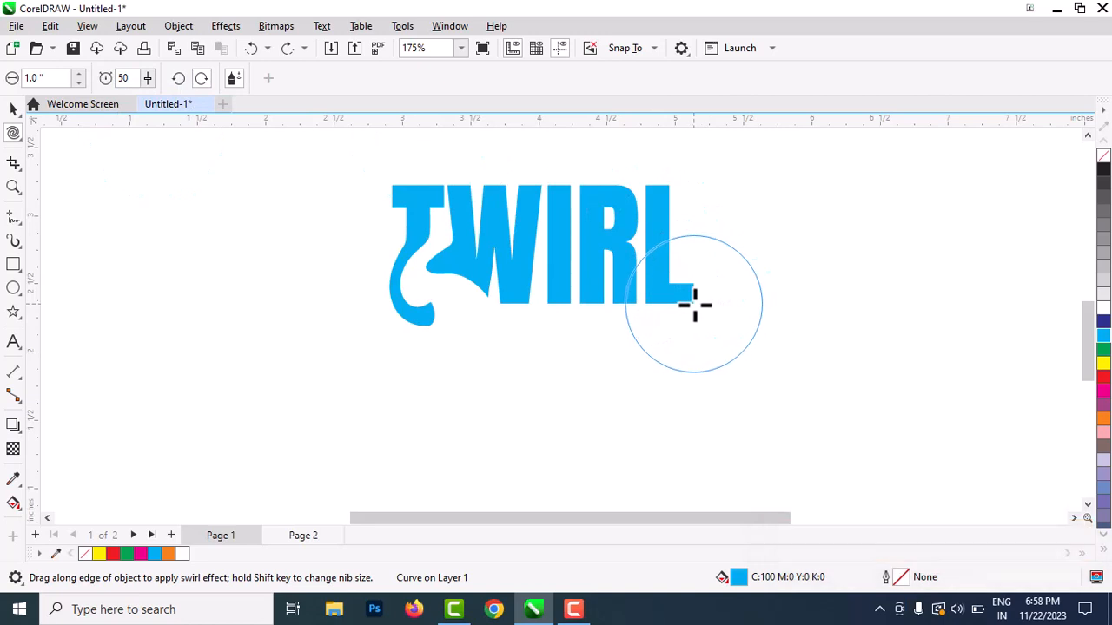
pyautogui.moveTo(695, 304); pyautogui.dragTo(829, 368)
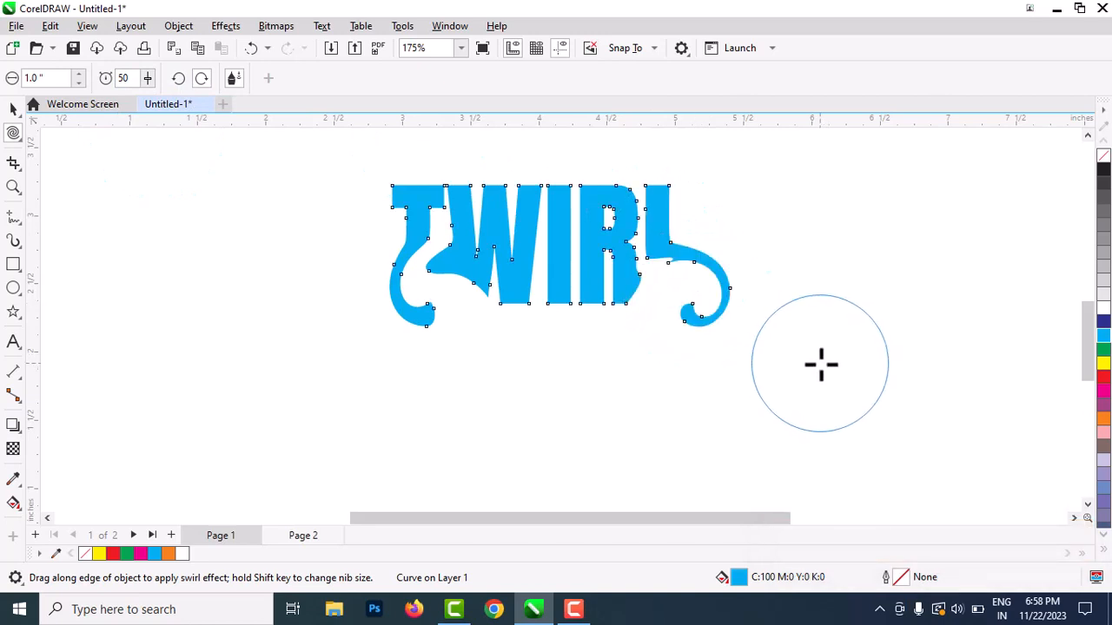
pyautogui.click(13, 109)
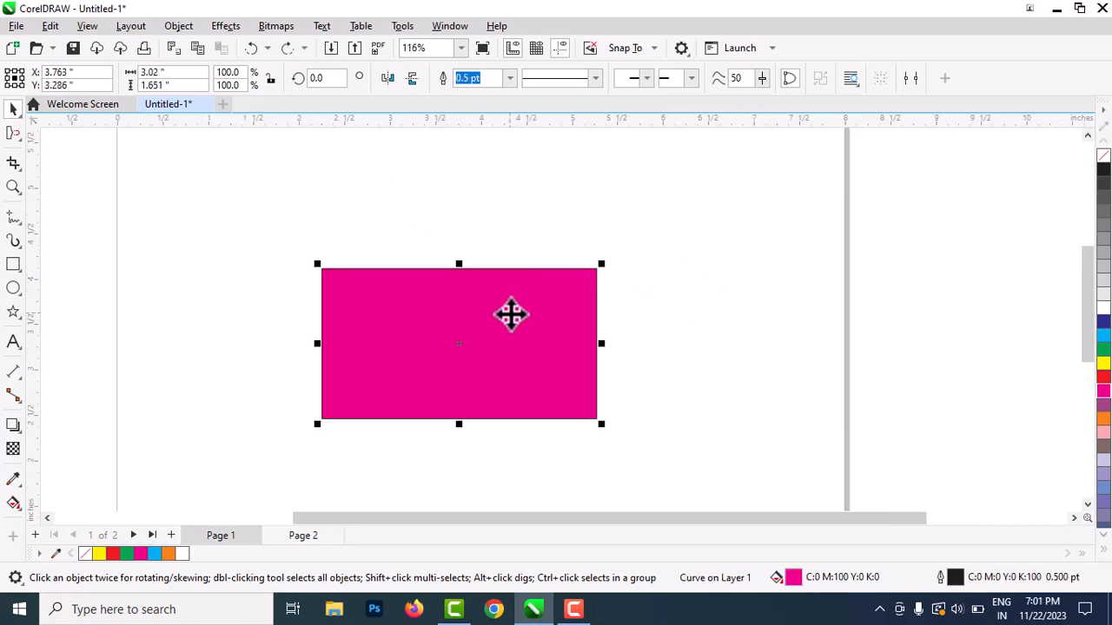
# Replace the magenta rectangle with a yellow-filled one about 3.45 by 1.56 inches
pyautogui.press('Delete')
pyautogui.click(13, 265)
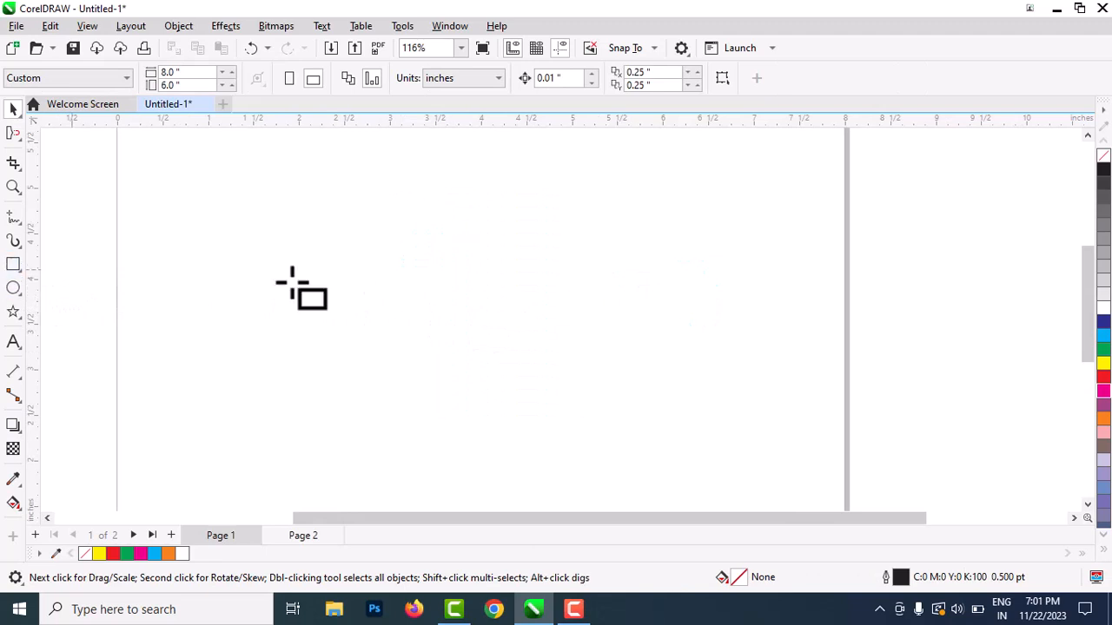
pyautogui.moveTo(303, 261); pyautogui.dragTo(617, 404)
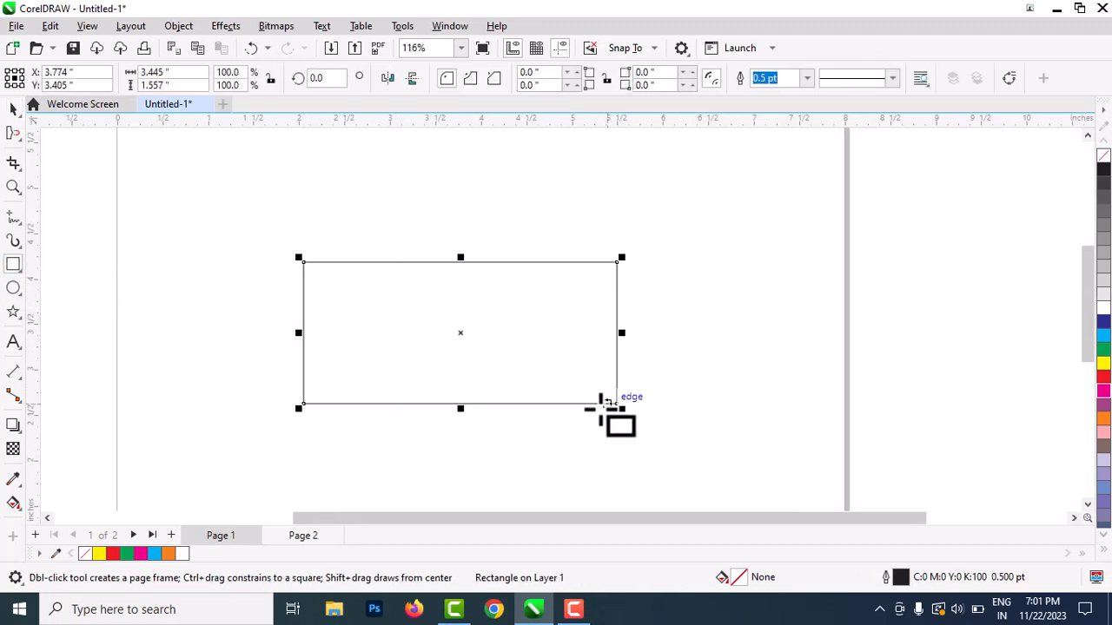
pyautogui.click(12, 136)
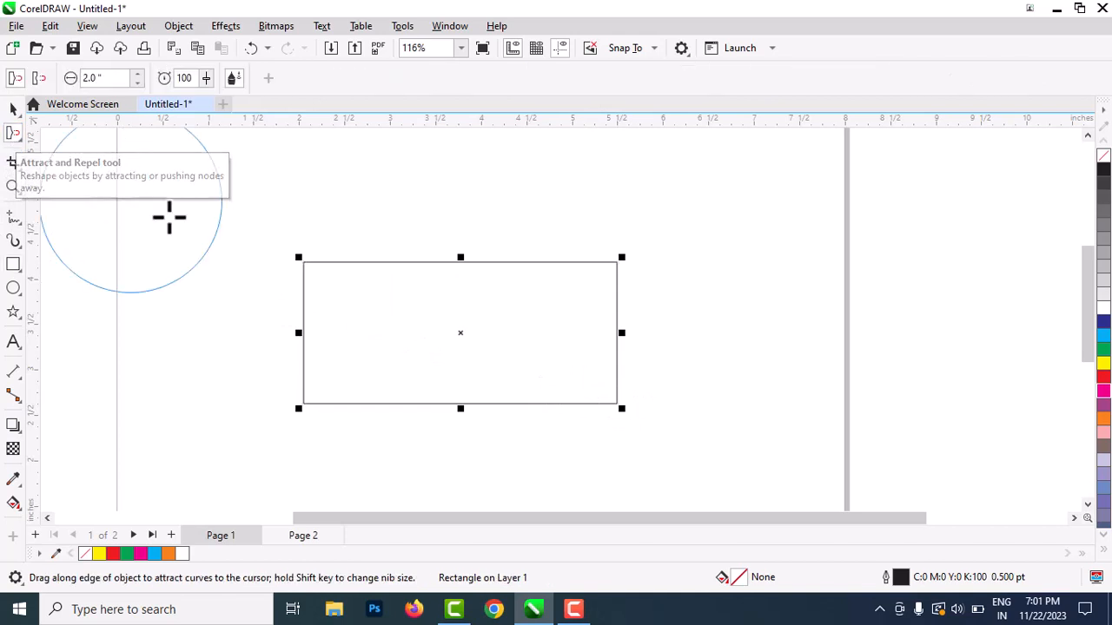
pyautogui.click(1103, 363)
# Try attracting the yellow rectangle's long edges to its center with a 2.0-inch nib at rate 100, and undo it
pyautogui.moveTo(467, 338)
pyautogui.mouseDown()
pyautogui.moveTo(464, 347)
pyautogui.moveTo(461, 325)
pyautogui.mouseUp()
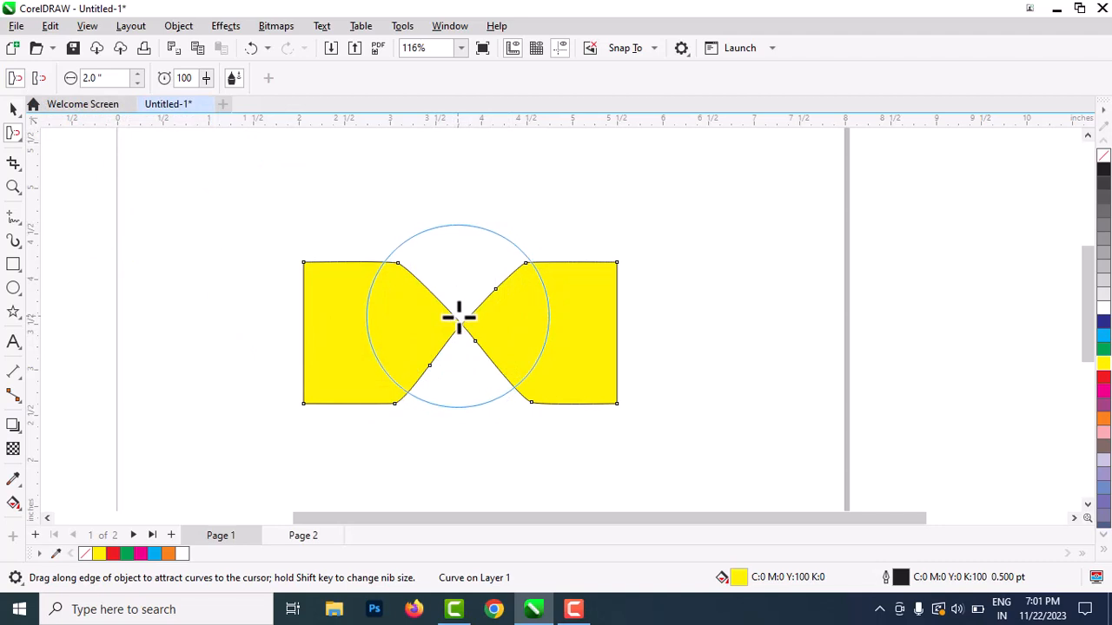
pyautogui.hotkey('ctrl', 'z')
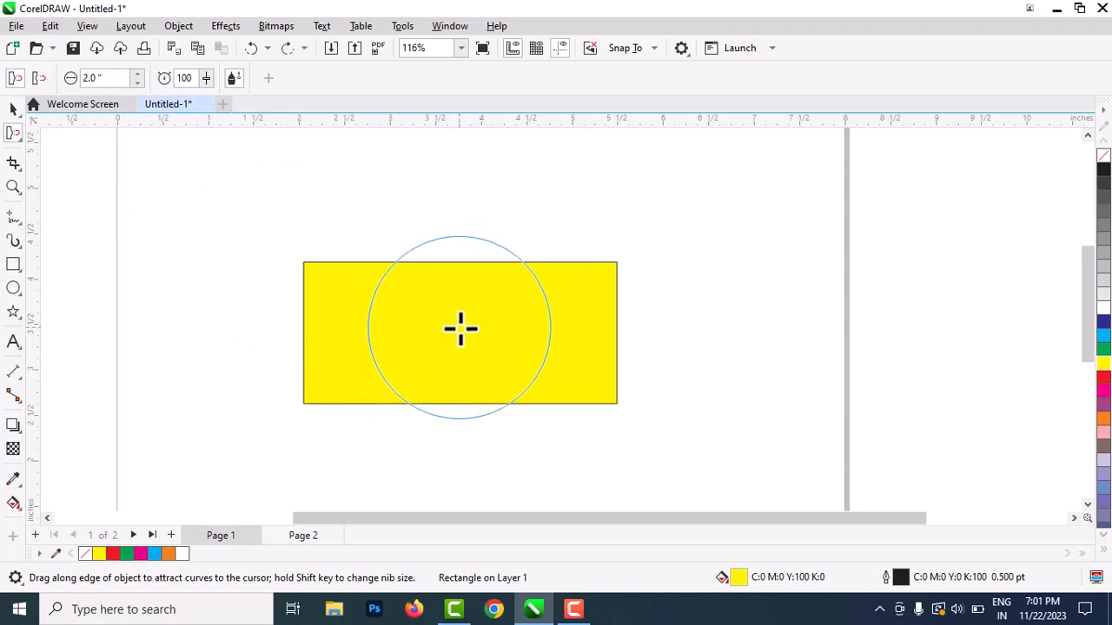
# Try attracting the yellow rectangle's curves from its center once more, and undo the result
pyautogui.moveTo(459, 328); pyautogui.dragTo(463, 330)
pyautogui.hotkey('ctrl', 'z')
pyautogui.hotkey('ctrl', 'z')
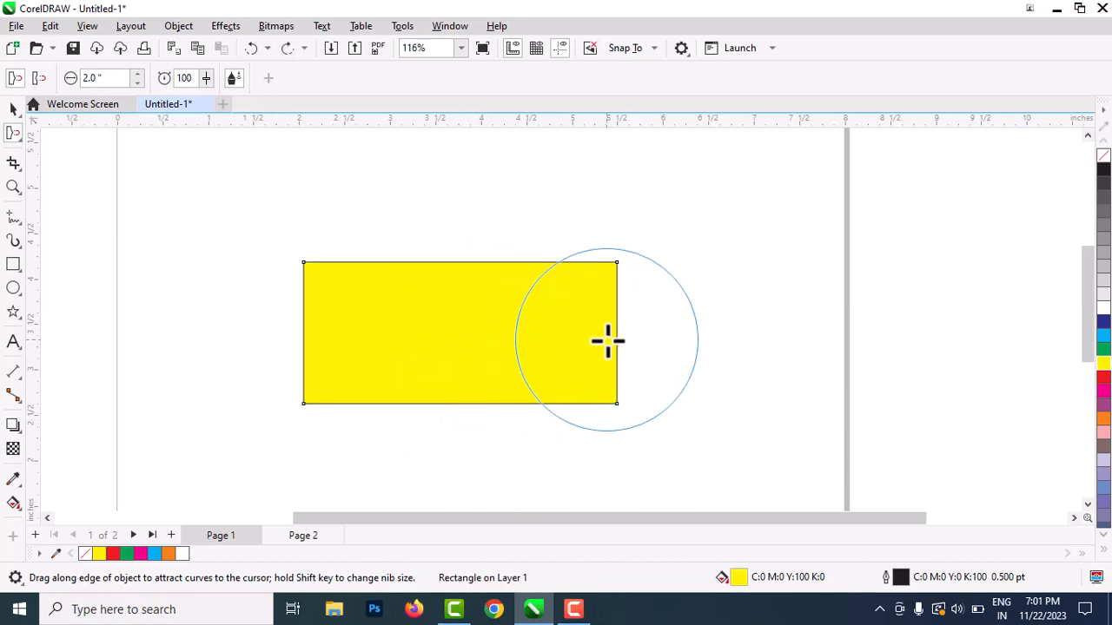
# Try attracting the yellow rectangle's two short edges into points with a 2.0-inch nib at rate 100, and undo both
pyautogui.moveTo(618, 327); pyautogui.dragTo(616, 326)
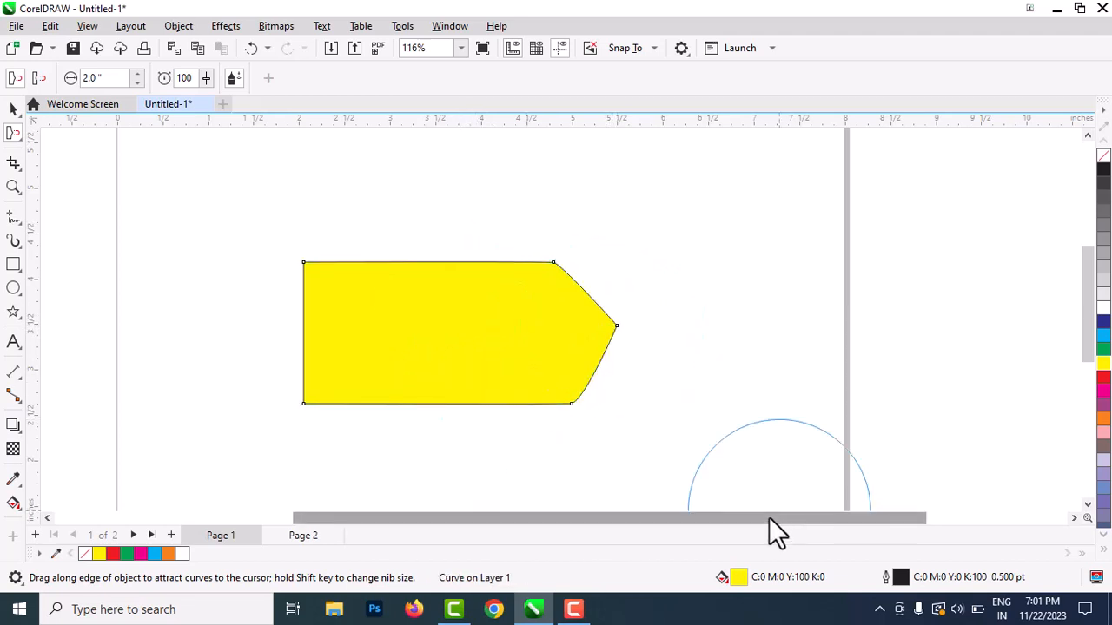
pyautogui.moveTo(305, 333); pyautogui.dragTo(306, 330)
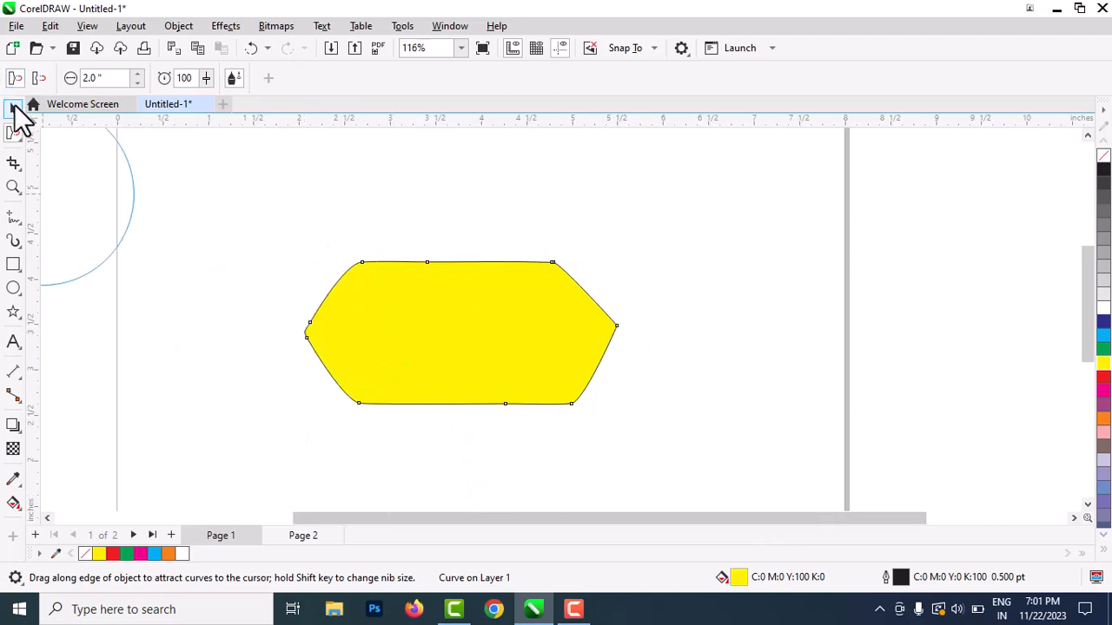
pyautogui.click(13, 107)
pyautogui.scroll(-3, 471, 327)
pyautogui.hotkey('ctrl', 'z')
pyautogui.hotkey('ctrl', 'z')
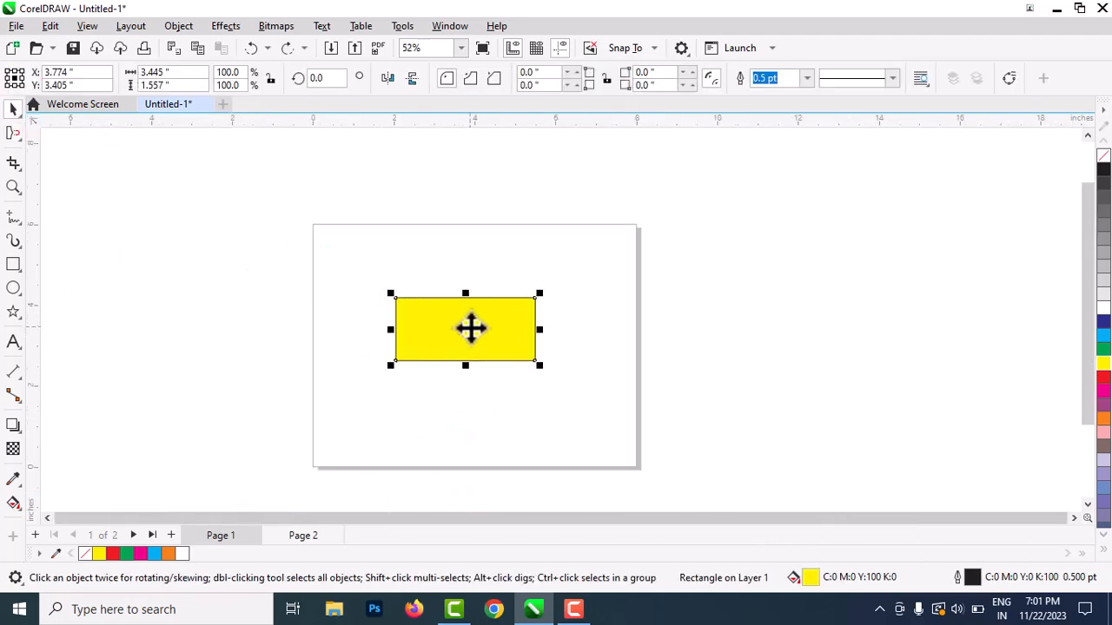
pyautogui.scroll(1, 451, 280)
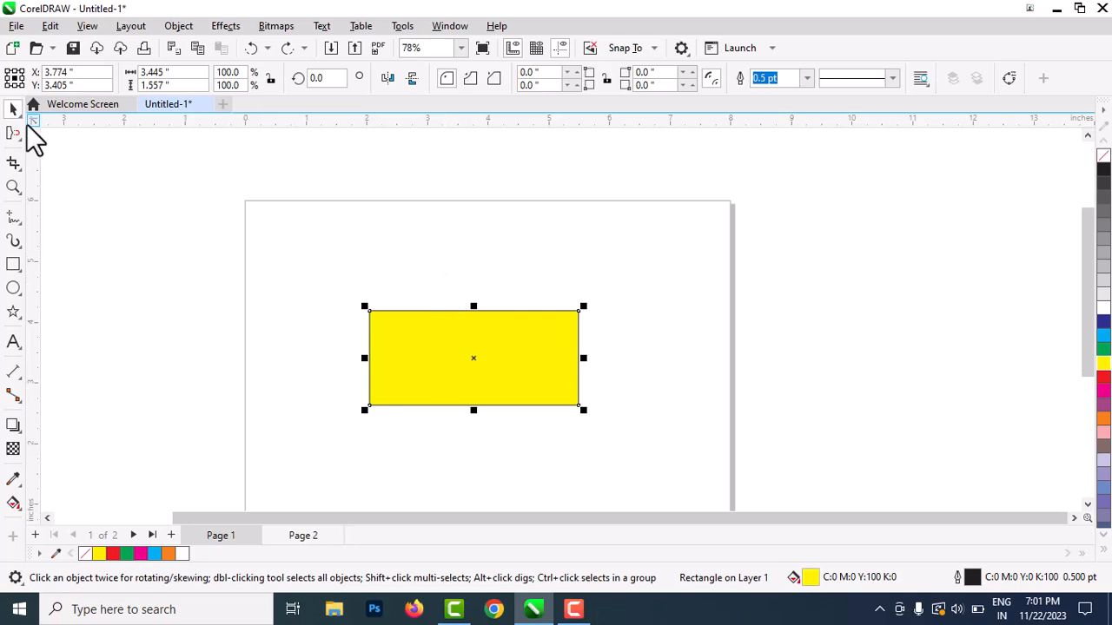
# Draw a green-filled rectangle about 4.79 by 2.50 inches in the middle of the page
pyautogui.click(14, 134)
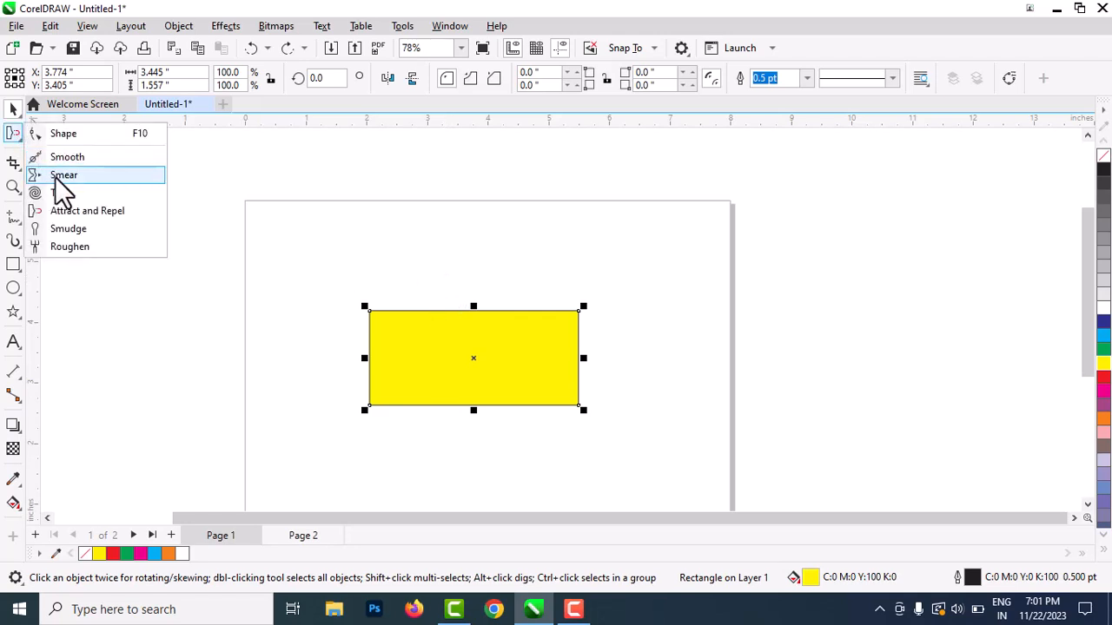
pyautogui.click(74, 211)
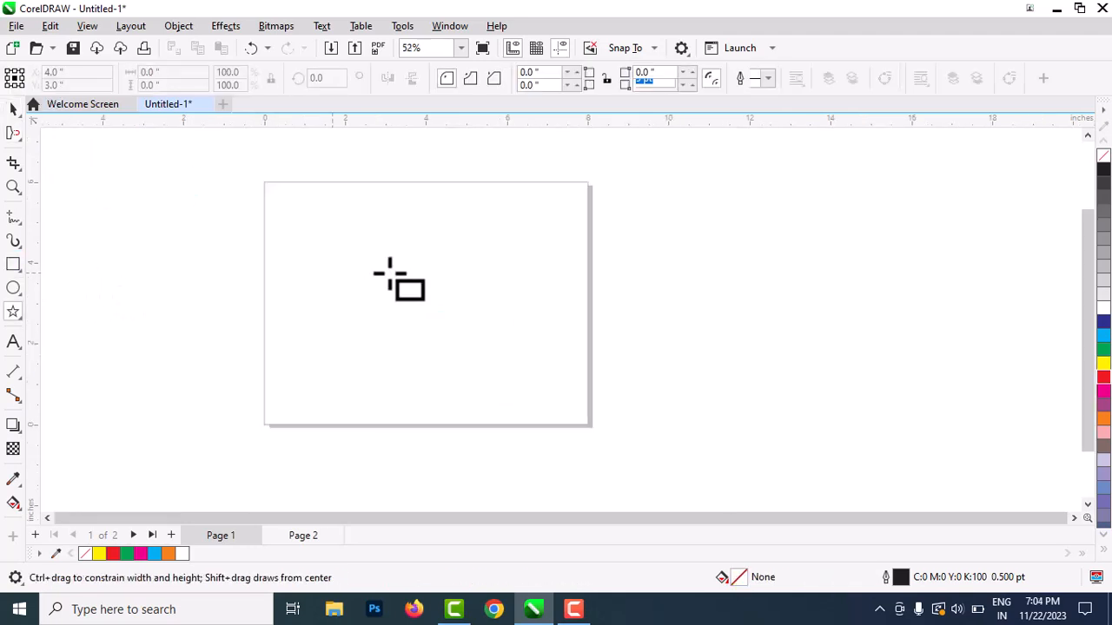
pyautogui.moveTo(330, 252); pyautogui.dragTo(525, 354)
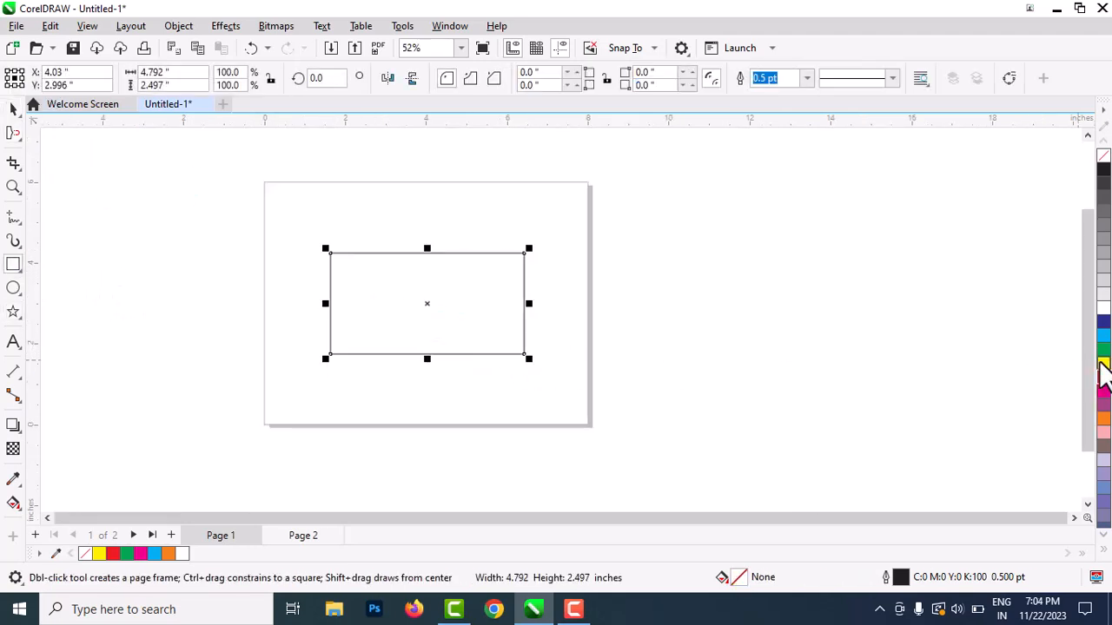
pyautogui.click(1103, 349)
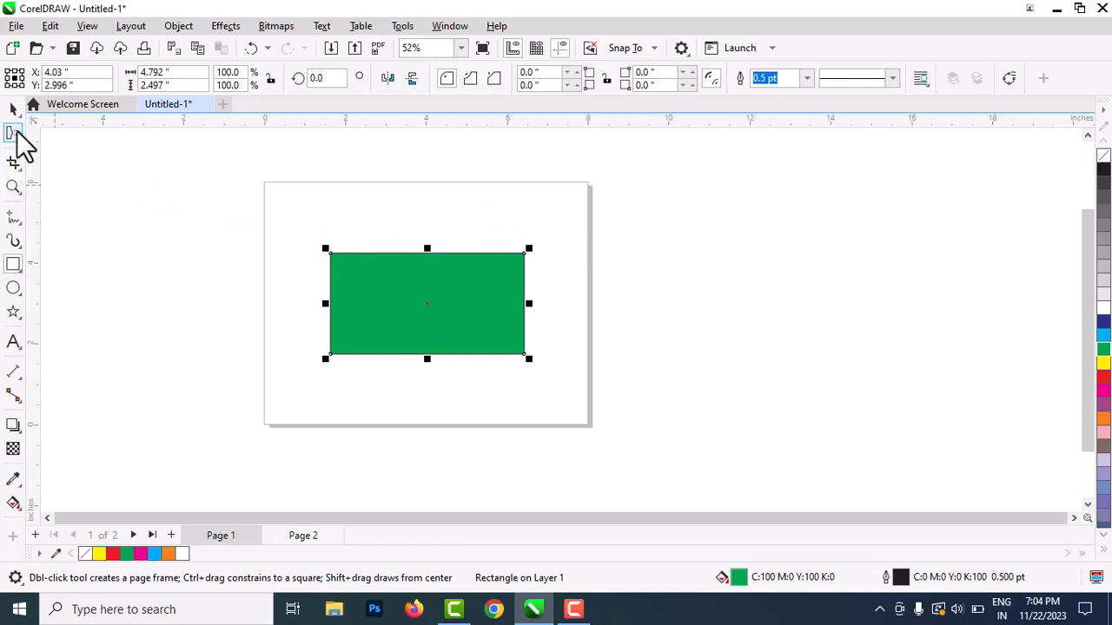
# Repel the middle of all four edges of the green rectangle outward into rounded bulges with a 2.0-inch nib at rate 50
pyautogui.click(16, 132)
pyautogui.click(92, 212)
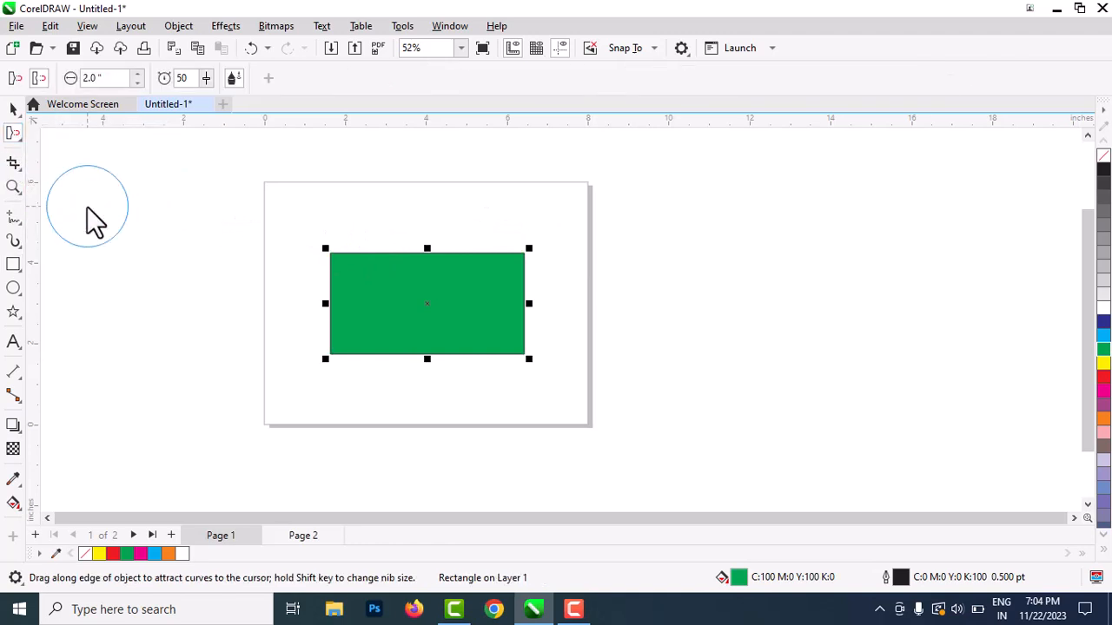
pyautogui.scroll(2, 509, 278)
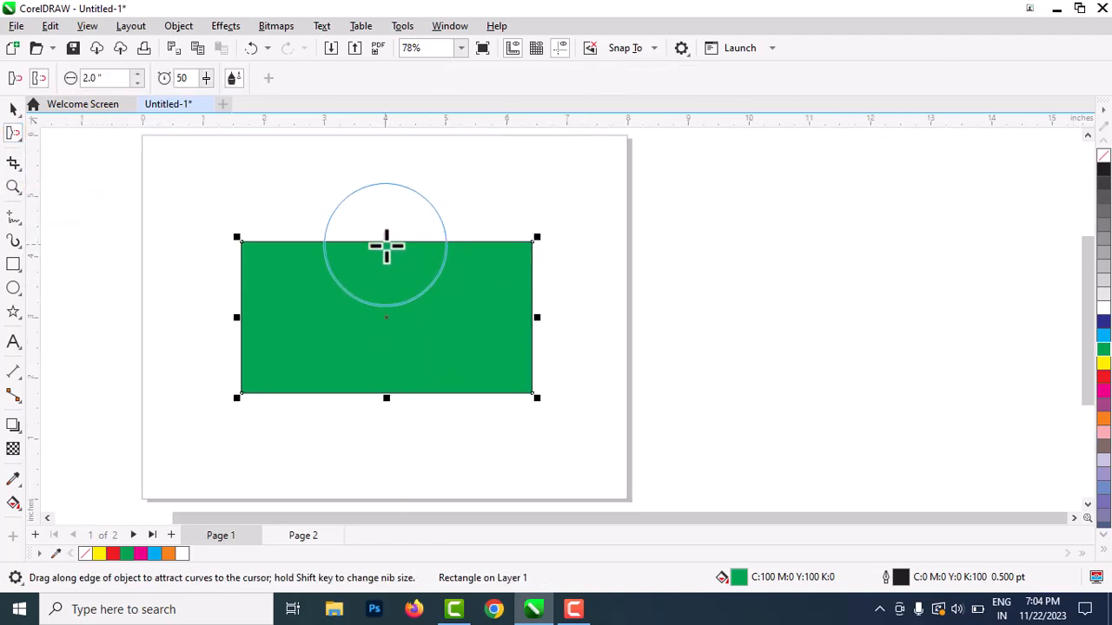
pyautogui.click(386, 245)
pyautogui.hotkey('ctrl', 'z')
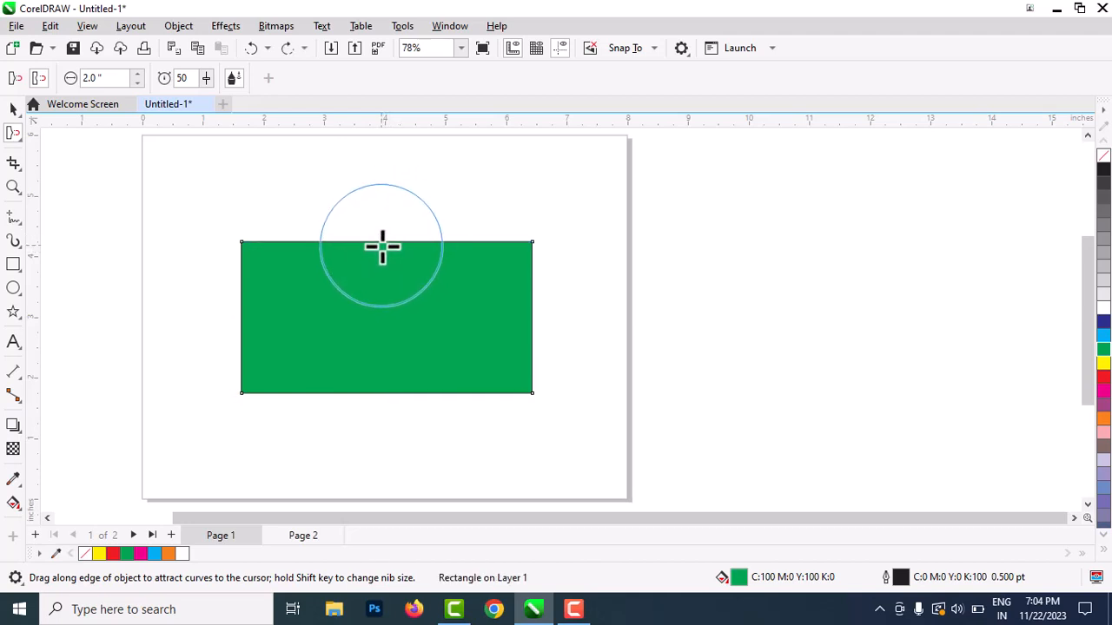
pyautogui.click(382, 245)
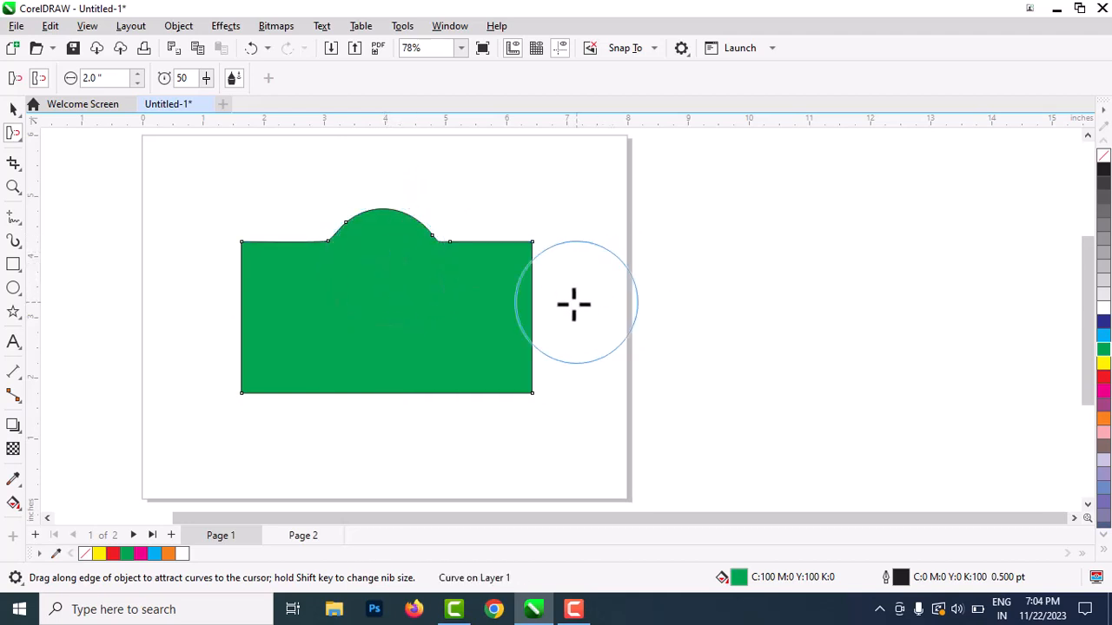
pyautogui.click(496, 322)
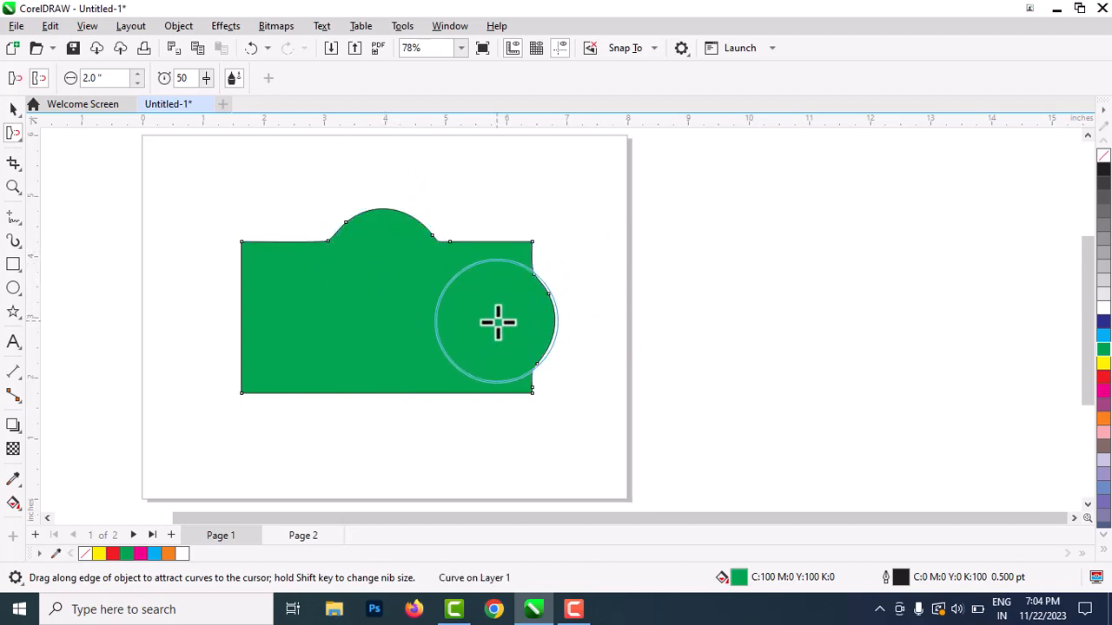
pyautogui.click(377, 368)
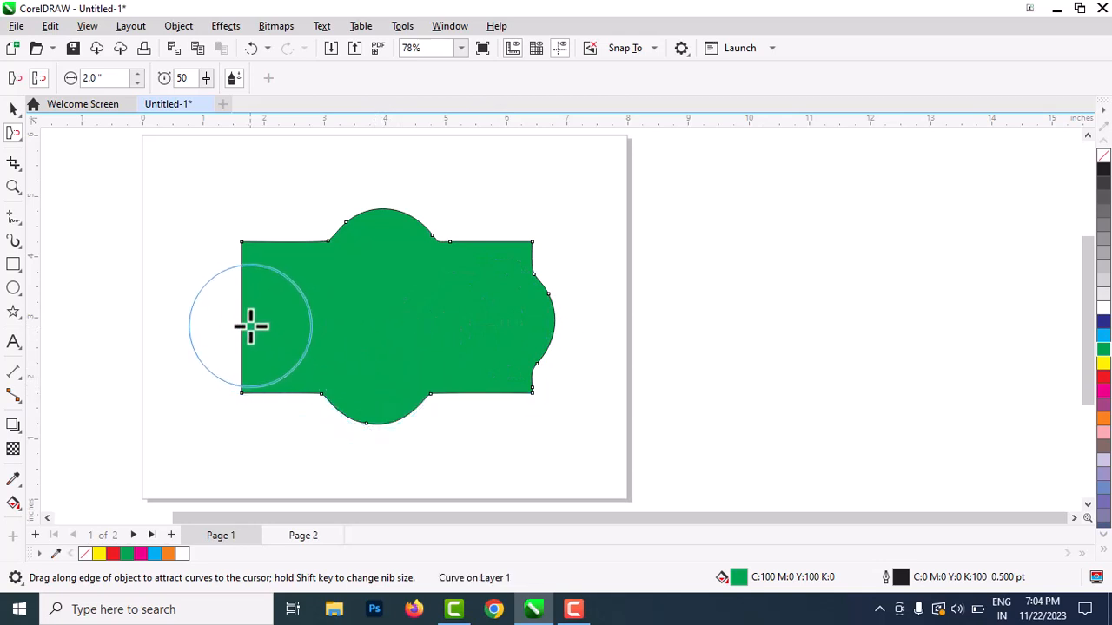
pyautogui.click(270, 322)
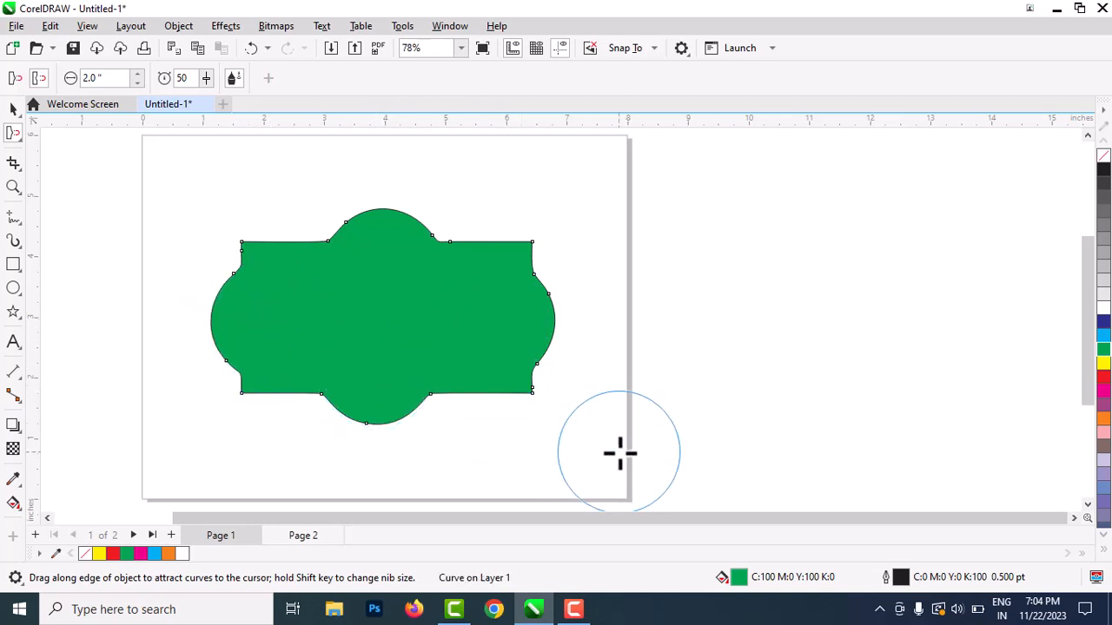
pyautogui.click(13, 109)
pyautogui.scroll(-3, 690, 330)
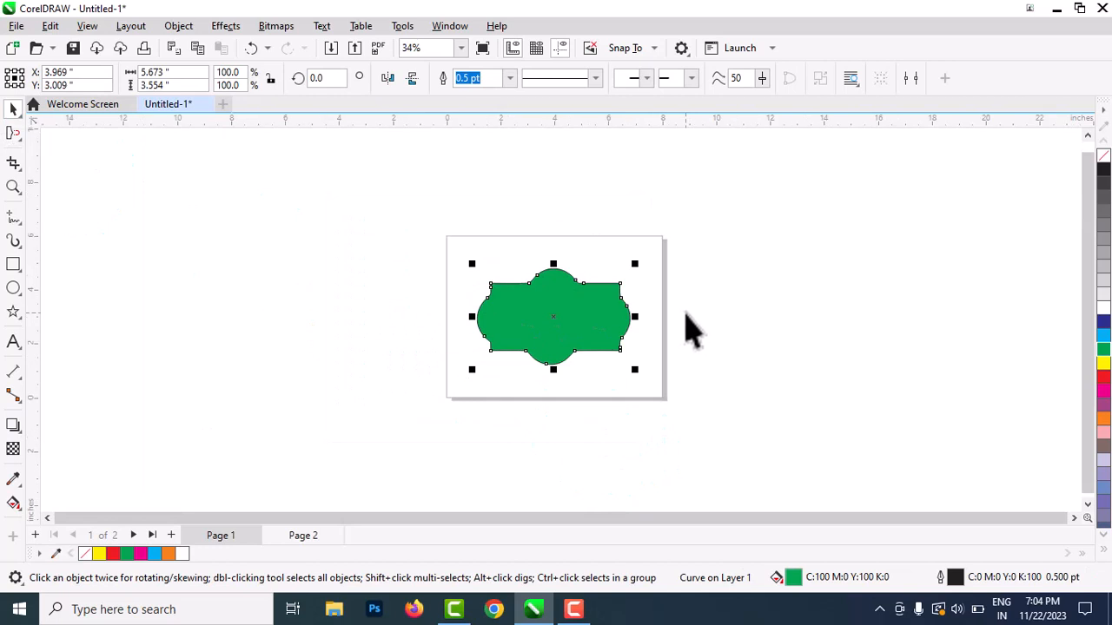
pyautogui.click(690, 328)
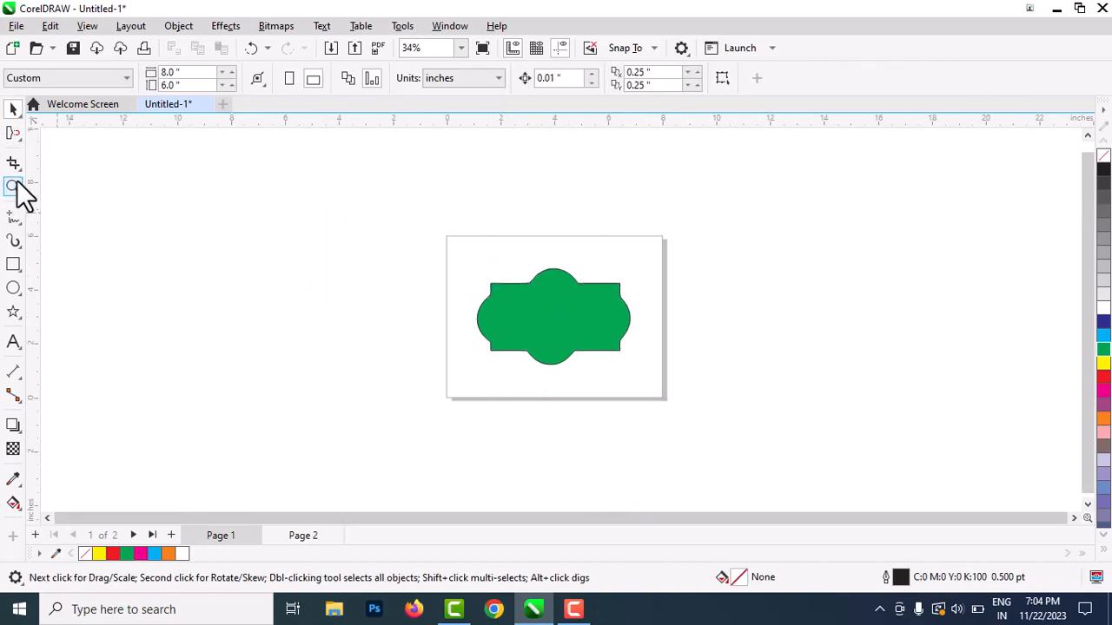
# Delete the green bulged shape from the page
pyautogui.click(13, 132)
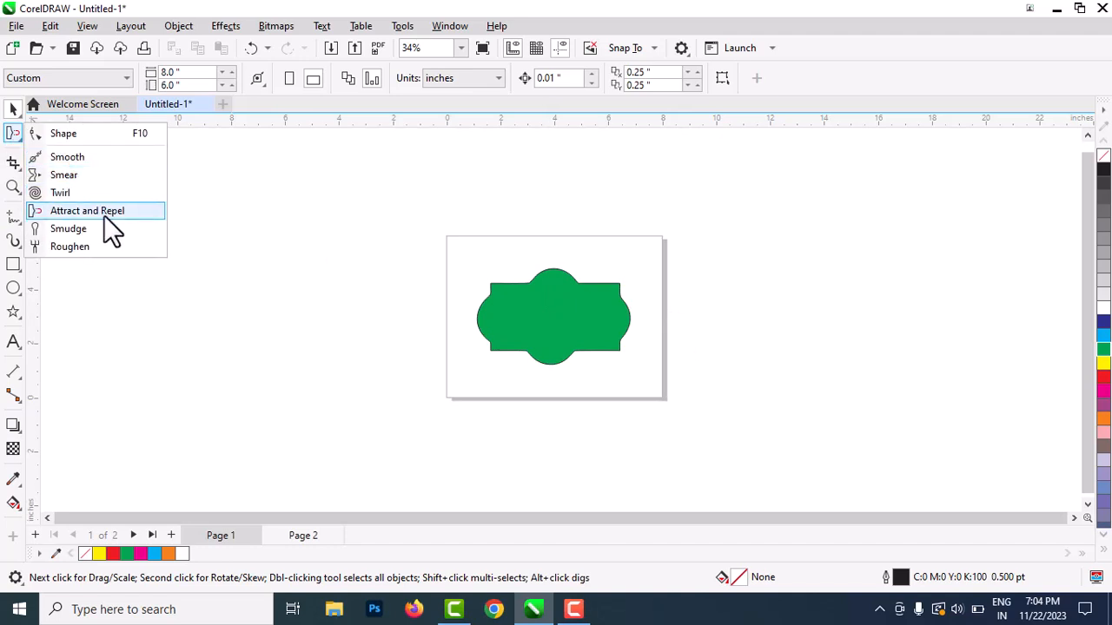
pyautogui.moveTo(444, 269); pyautogui.dragTo(683, 397)
pyautogui.press('Delete')
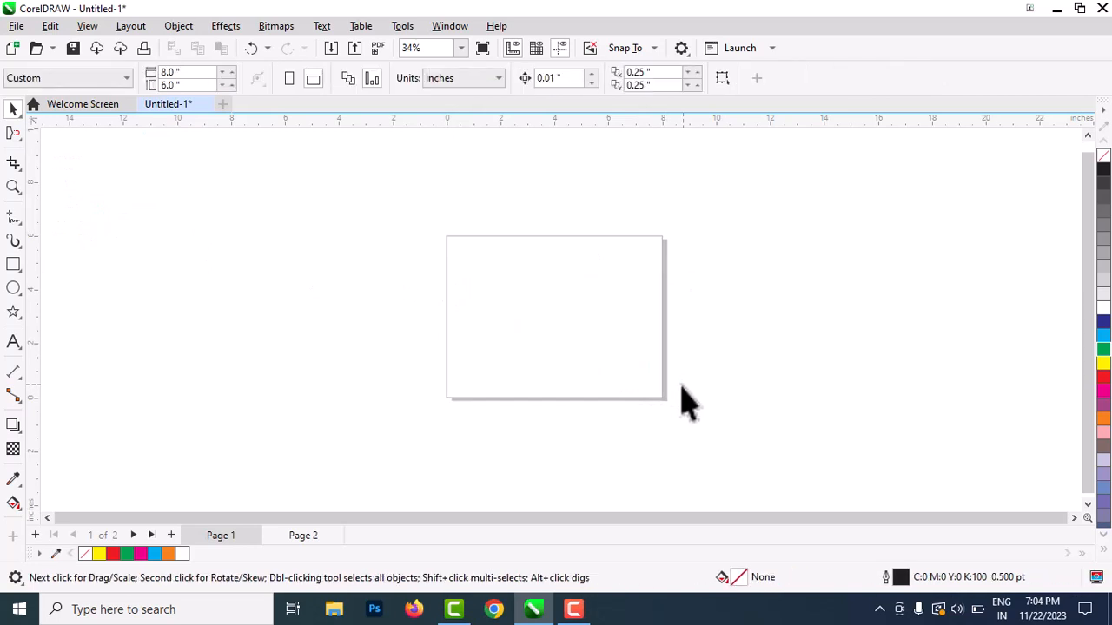
pyautogui.click(10, 141)
pyautogui.hotkey('shift', 'F4')
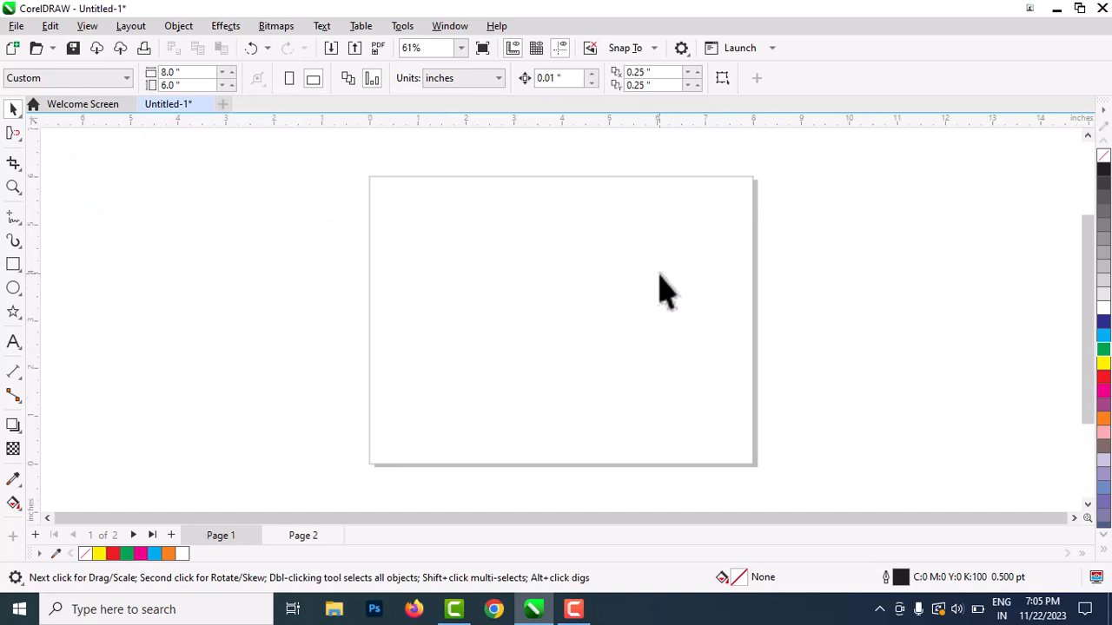
# Draw a magenta-filled rectangle about 5.61 by 2.16 inches on the empty page
pyautogui.click(13, 267)
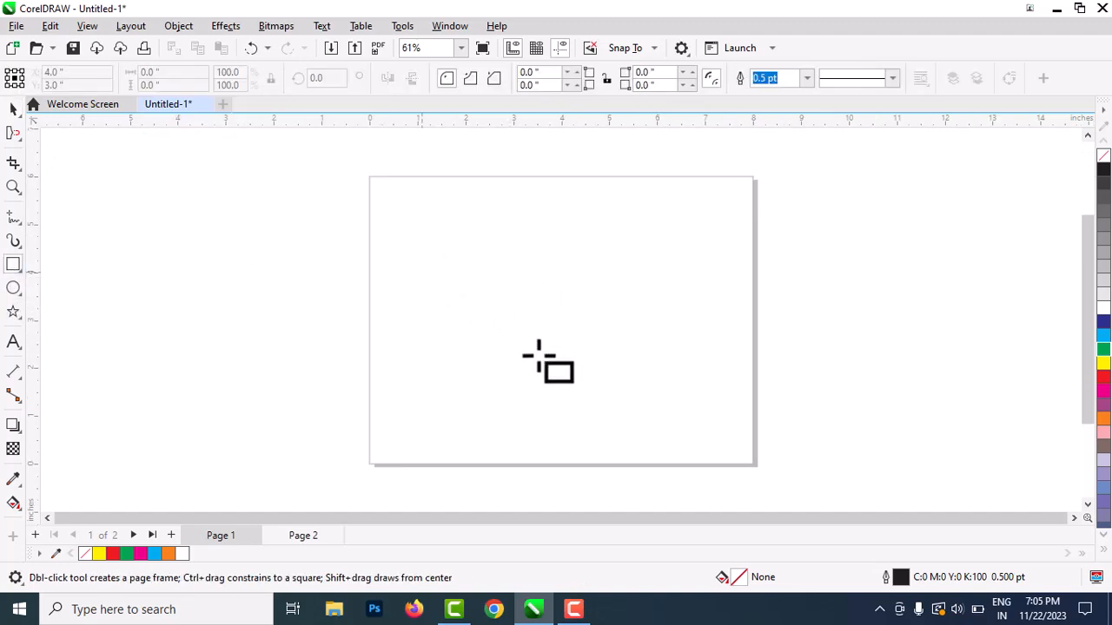
pyautogui.moveTo(422, 272); pyautogui.dragTo(691, 376)
pyautogui.click(1103, 396)
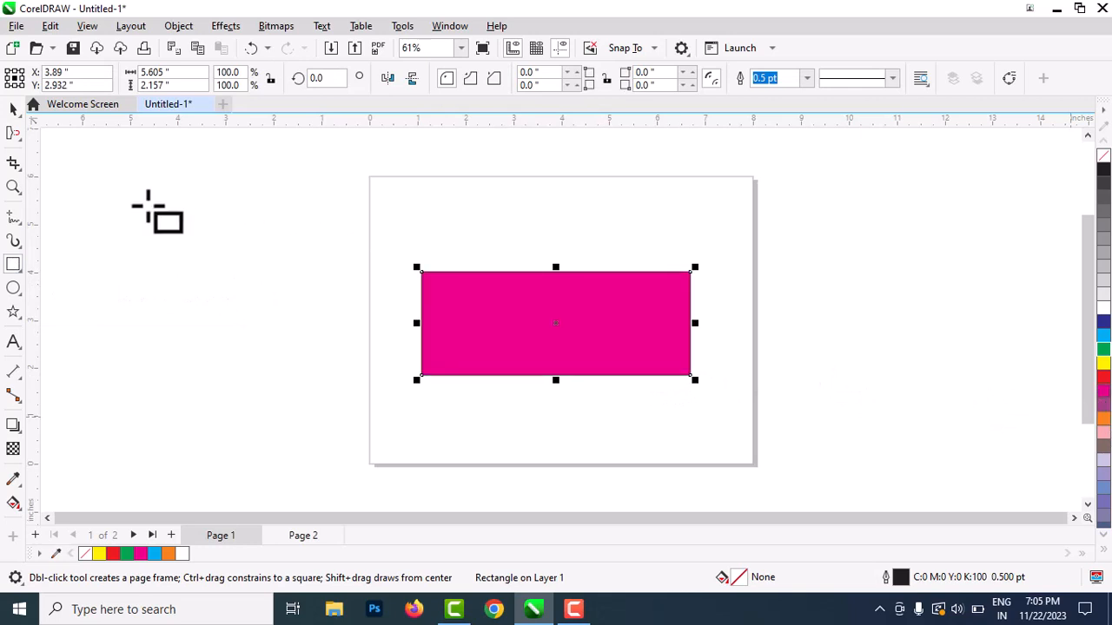
# Smudge four drips downward from the magenta rectangle's lower edge with a 1.0-inch nib and 45° tilt
pyautogui.click(14, 137)
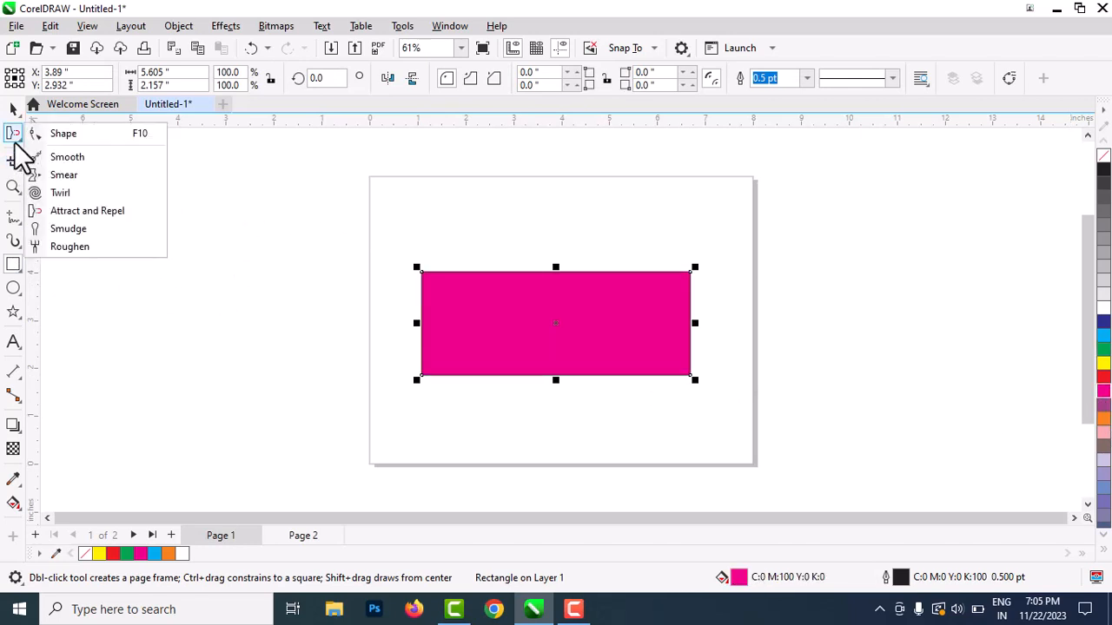
pyautogui.click(63, 226)
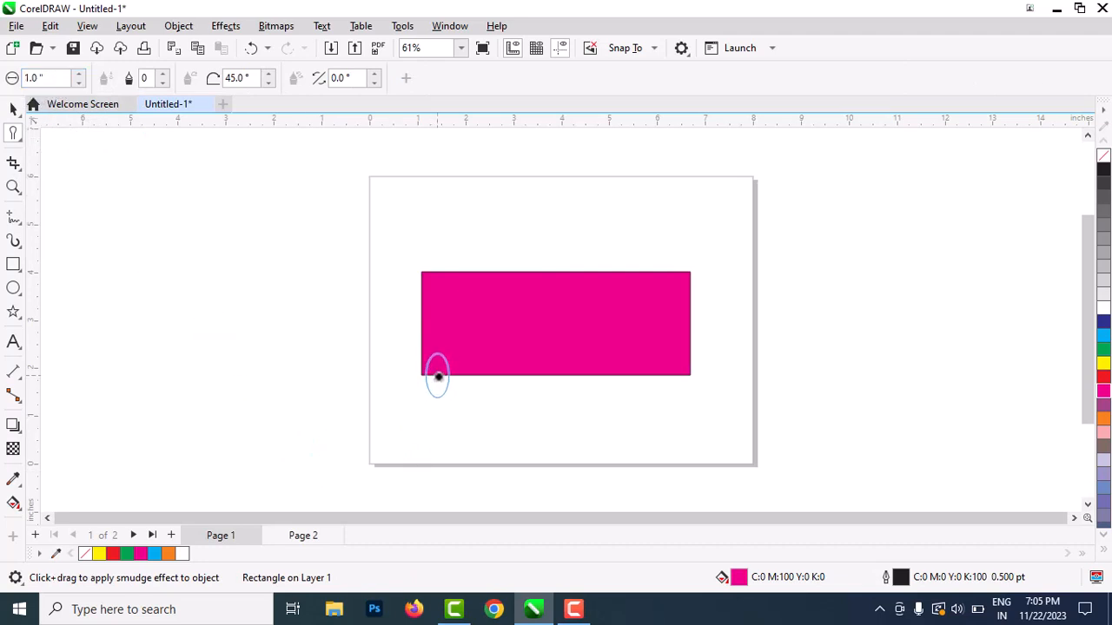
pyautogui.moveTo(438, 376); pyautogui.dragTo(442, 438)
pyautogui.hotkey('ctrl', 'z')
pyautogui.moveTo(479, 373); pyautogui.dragTo(485, 419)
pyautogui.moveTo(536, 371); pyautogui.dragTo(541, 433)
pyautogui.moveTo(601, 365); pyautogui.dragTo(607, 434)
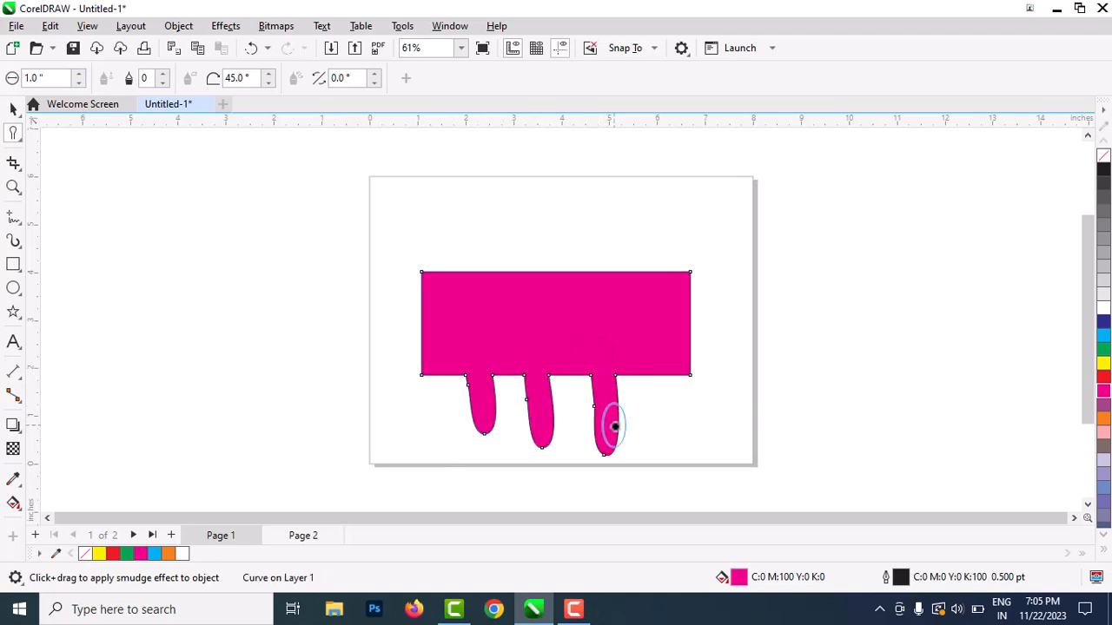
pyautogui.moveTo(666, 390); pyautogui.dragTo(666, 424)
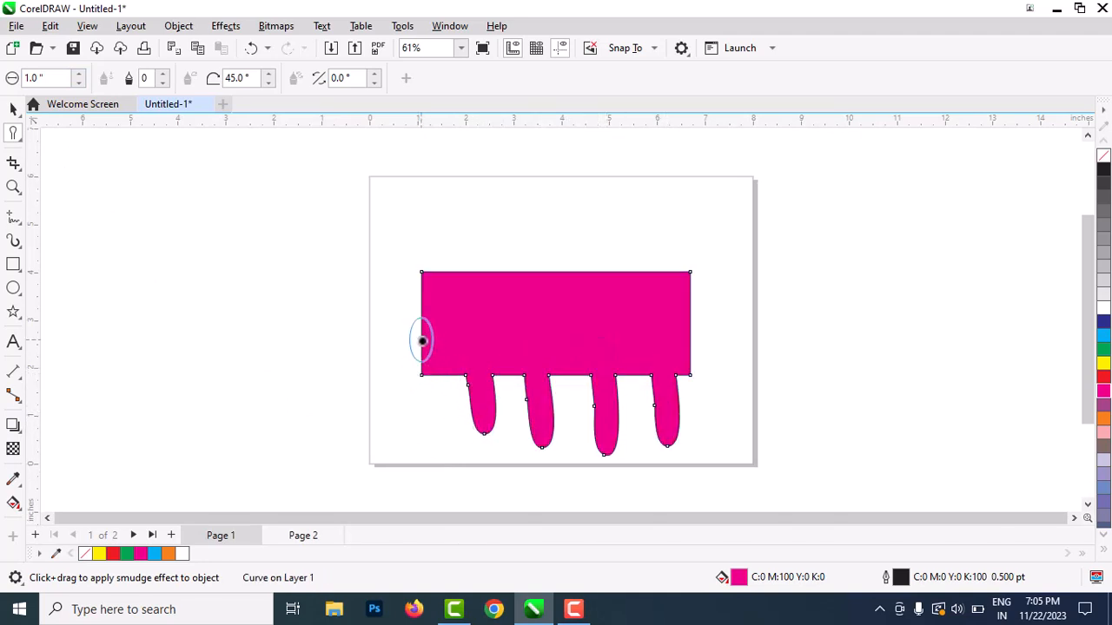
# Smudge the rectangle's left edge outward into a rounded tab, and undo a trial smudge on the upper edge
pyautogui.moveTo(422, 341); pyautogui.dragTo(355, 341)
pyautogui.moveTo(427, 333); pyautogui.dragTo(374, 342)
pyautogui.moveTo(489, 272); pyautogui.dragTo(488, 231)
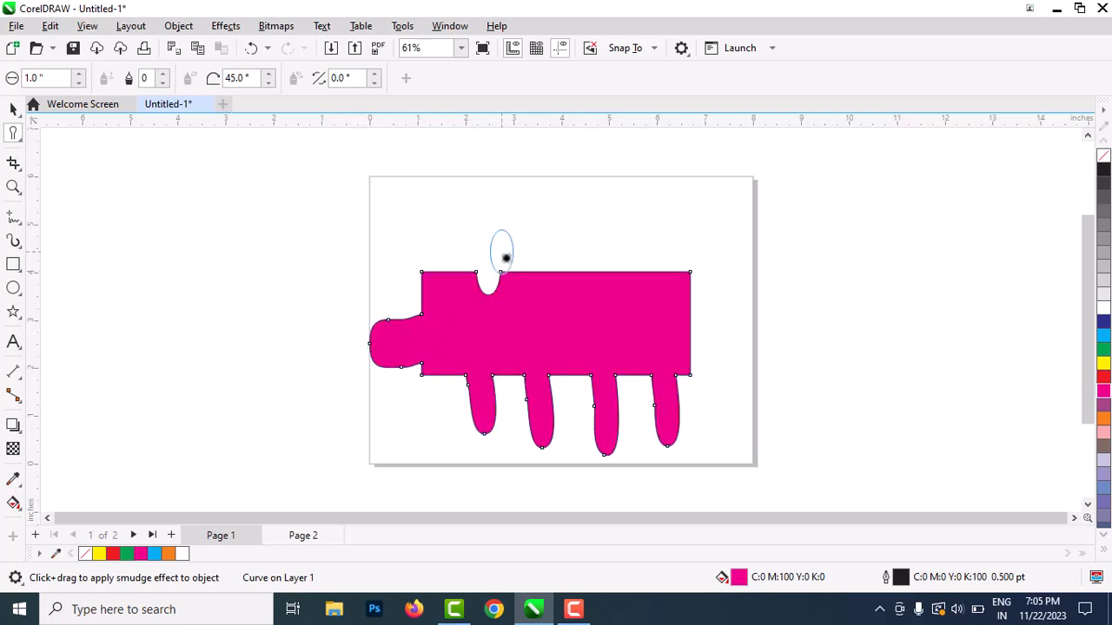
pyautogui.hotkey('ctrl', 'z')
pyautogui.moveTo(522, 274); pyautogui.dragTo(523, 266)
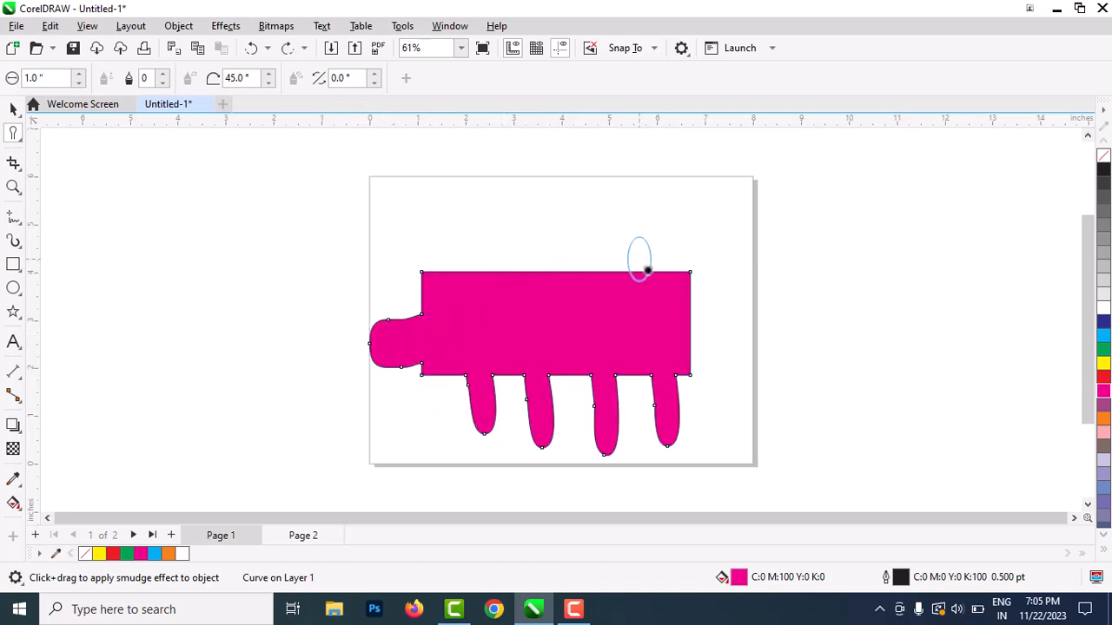
# Smudge the right edge outward into a rounded tab and pull two upright prongs from the upper edge near its right end
pyautogui.scroll(3, 652, 273)
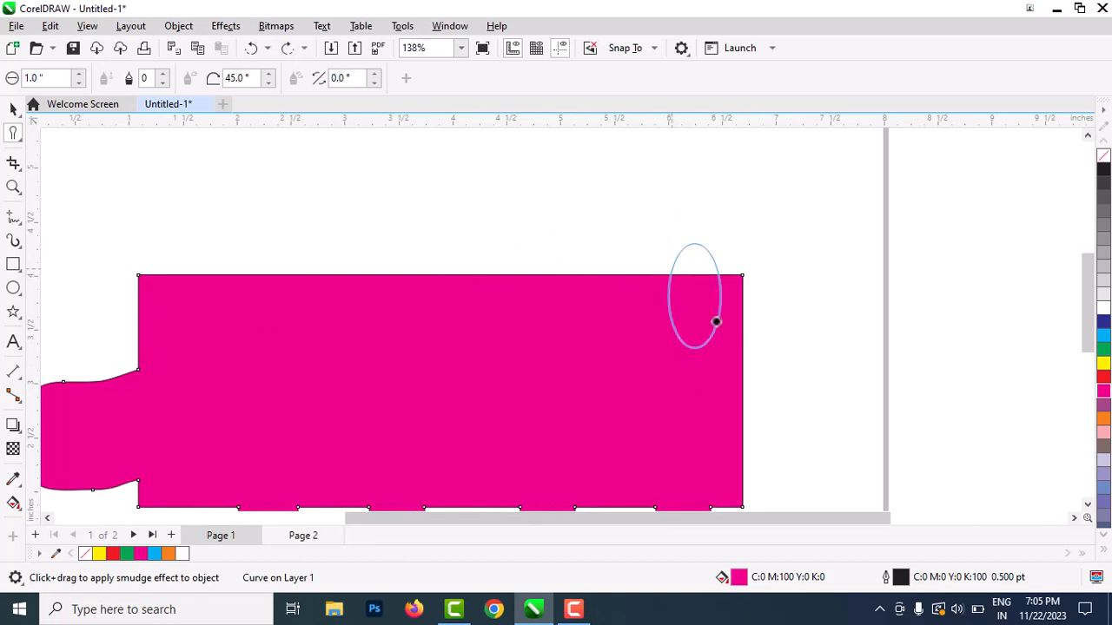
pyautogui.moveTo(742, 379); pyautogui.dragTo(808, 384)
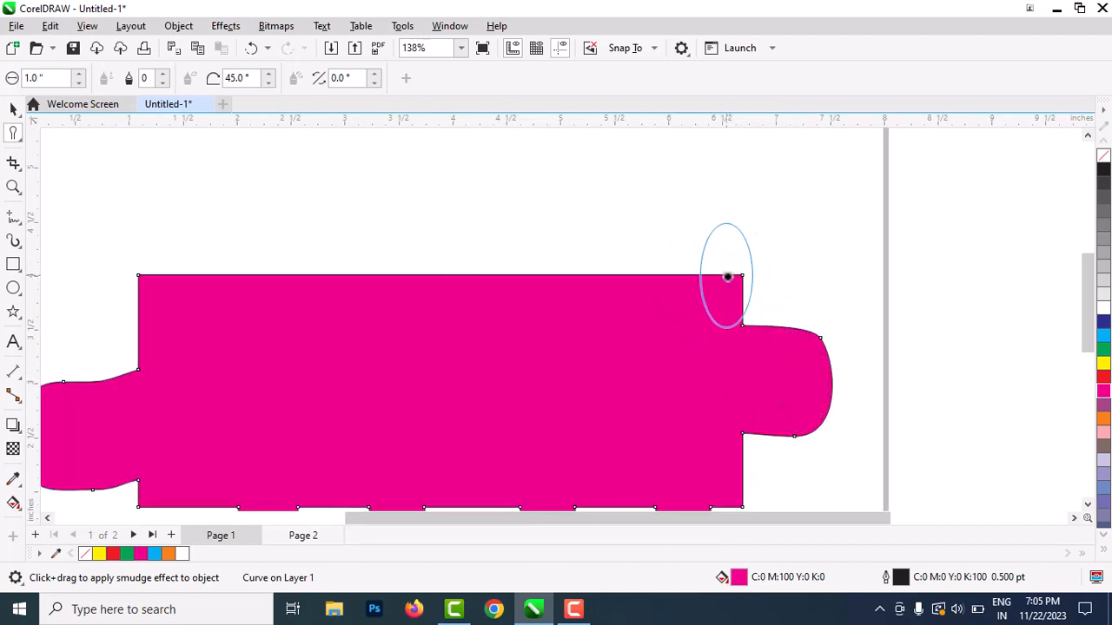
pyautogui.moveTo(722, 275); pyautogui.dragTo(723, 224)
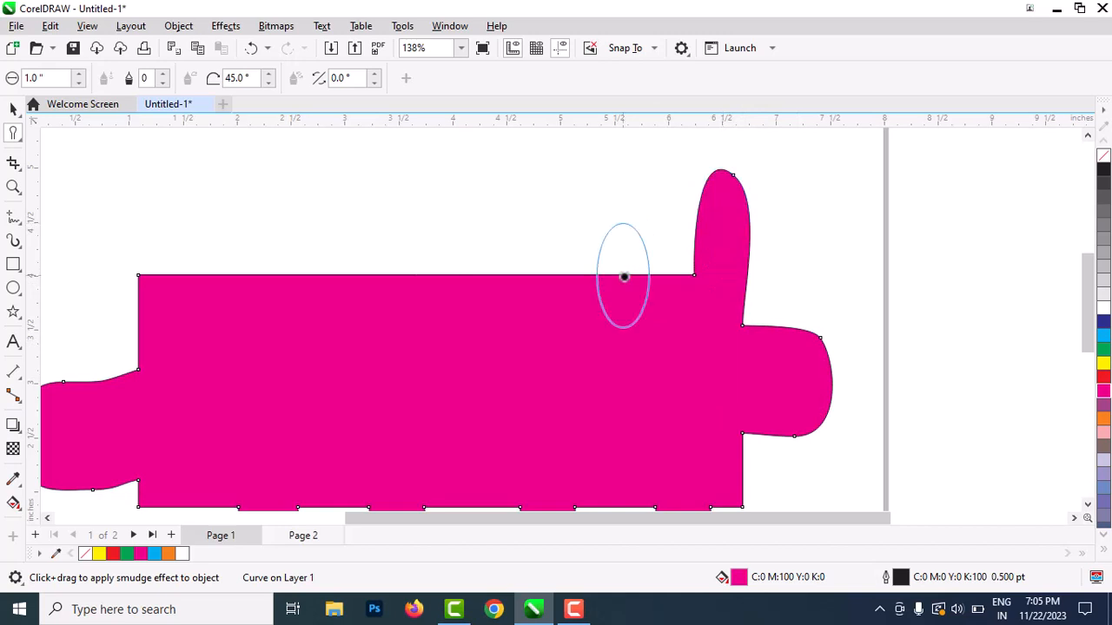
pyautogui.moveTo(620, 277); pyautogui.dragTo(618, 178)
# Try smudging another prong upward from the left part of the upper edge, undoing each attempt
pyautogui.moveTo(276, 276); pyautogui.dragTo(281, 230)
pyautogui.hotkey('ctrl', 'z')
pyautogui.moveTo(319, 278); pyautogui.dragTo(355, 224)
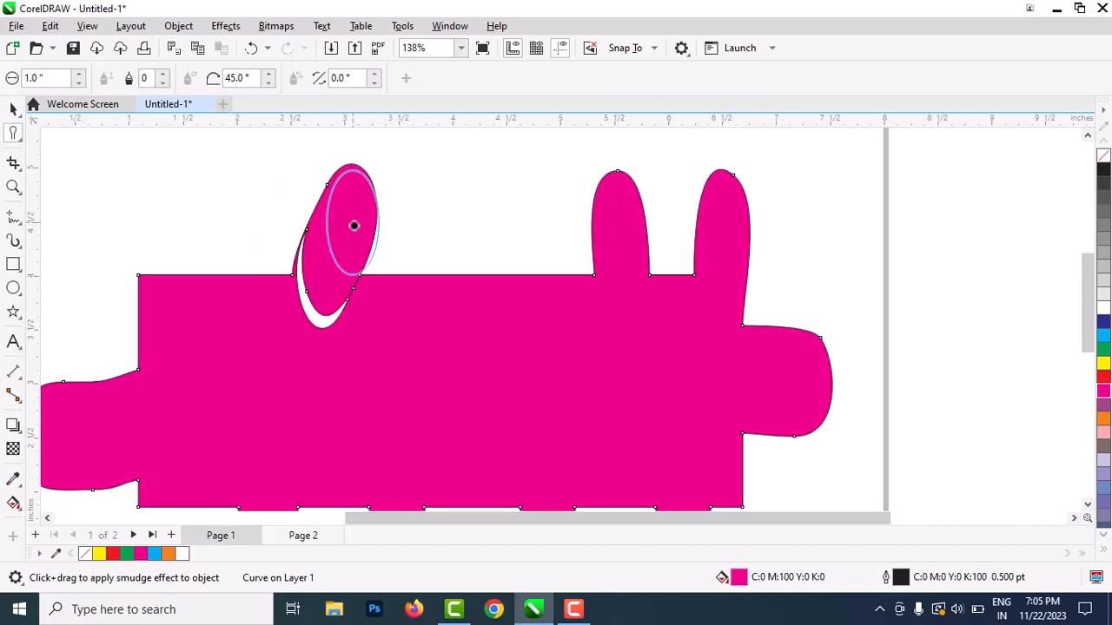
pyautogui.hotkey('ctrl', 'z')
# Undo all the remaining smudges and the drawing of the magenta rectangle
pyautogui.scroll(-4, 419, 256)
pyautogui.hotkey('ctrl', 'z')
pyautogui.hotkey('ctrl', 'z')
pyautogui.hotkey('ctrl', 'z')
pyautogui.hotkey('ctrl', 'z')
pyautogui.hotkey('ctrl', 'z')
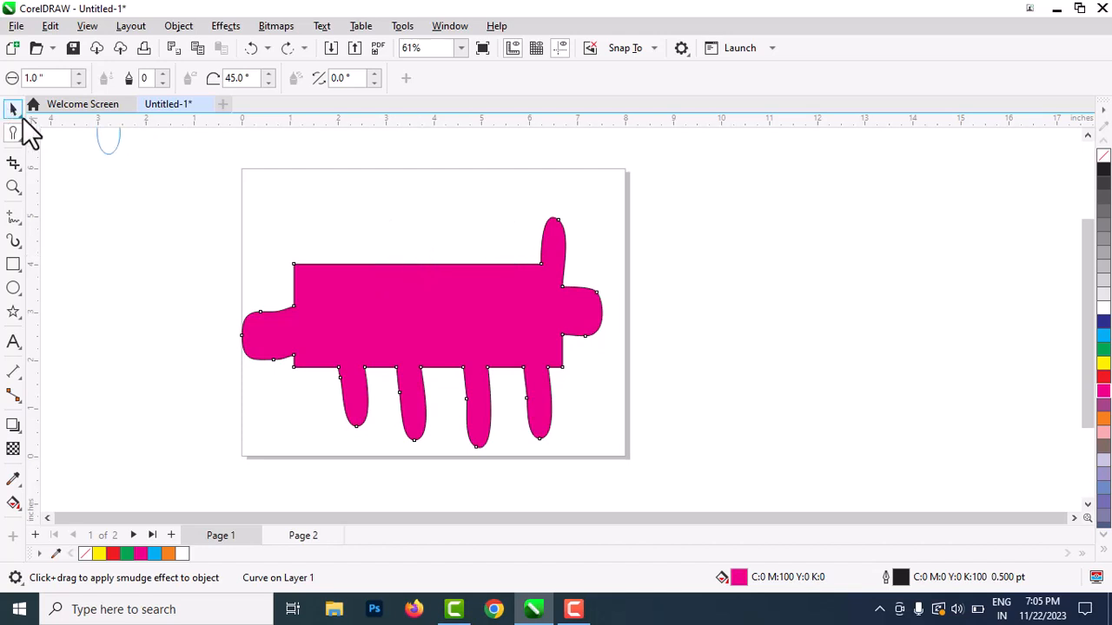
pyautogui.hotkey('ctrl', 'z')
pyautogui.hotkey('ctrl', 'z')
pyautogui.hotkey('ctrl', 'z')
pyautogui.hotkey('ctrl', 'z')
pyautogui.hotkey('ctrl', 'z')
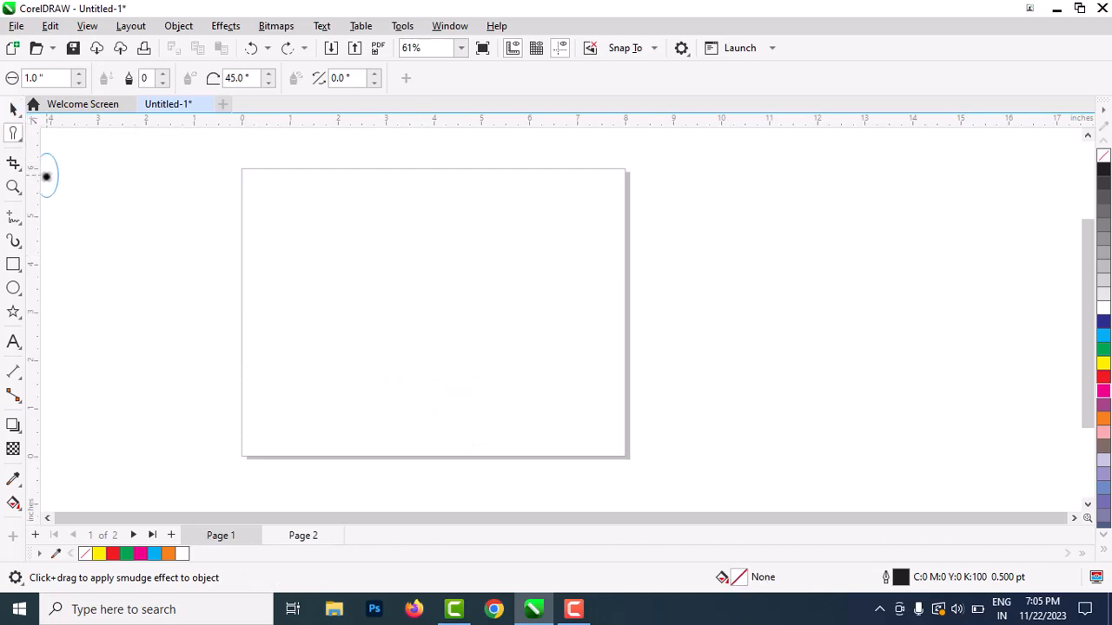
# Draw a circle about 3.5 inches across near the page's middle and fill it yellow
pyautogui.click(13, 135)
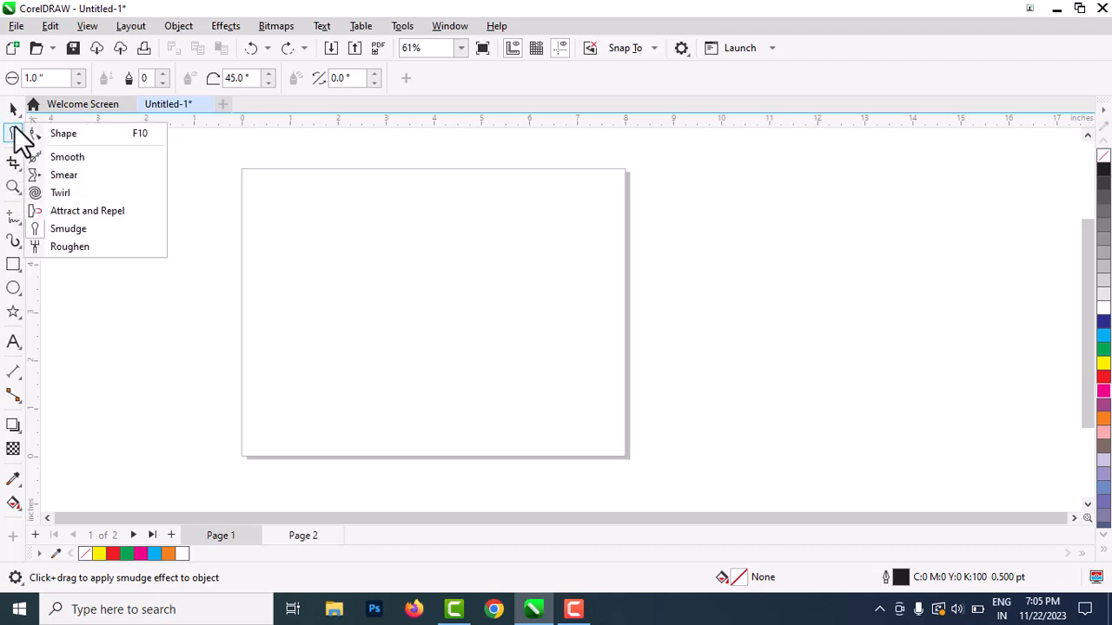
pyautogui.click(73, 246)
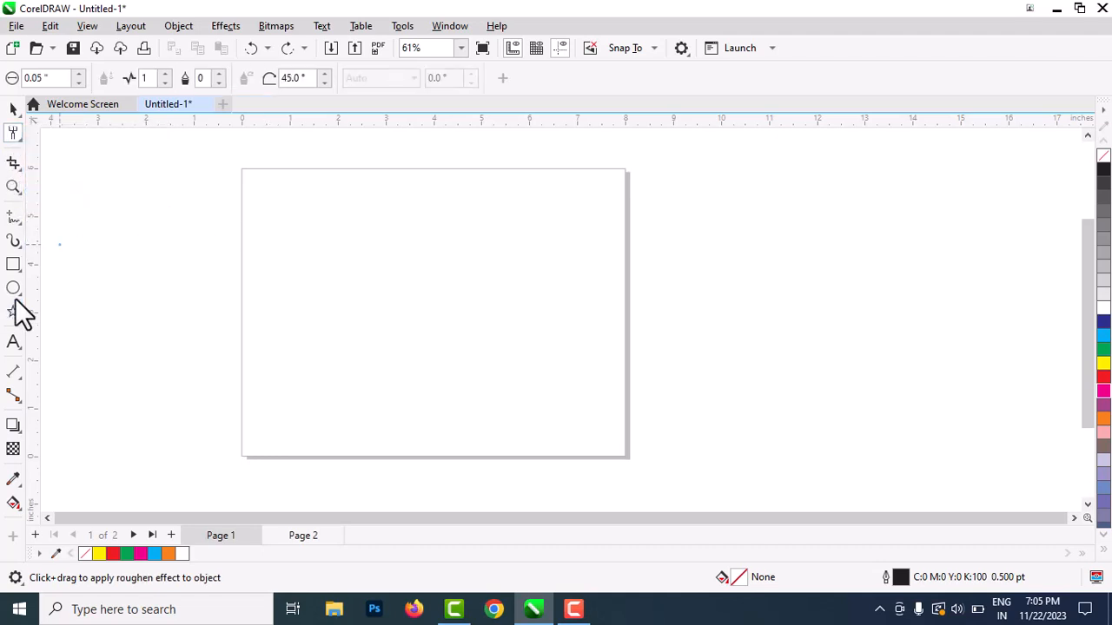
pyautogui.press('F7')
pyautogui.moveTo(340, 227); pyautogui.dragTo(515, 405)
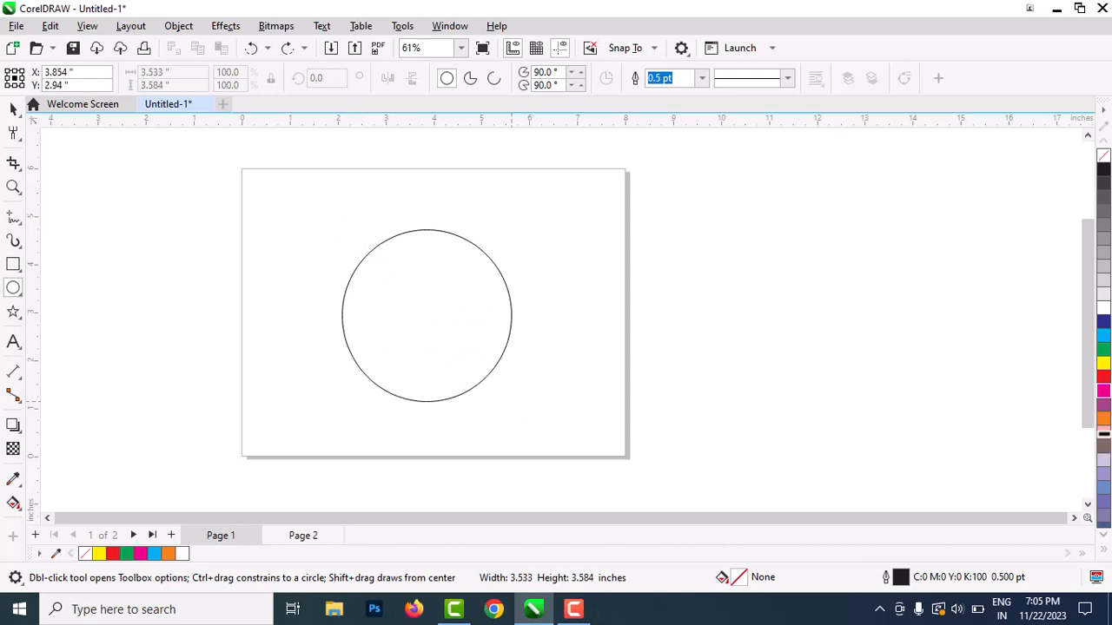
pyautogui.click(1103, 363)
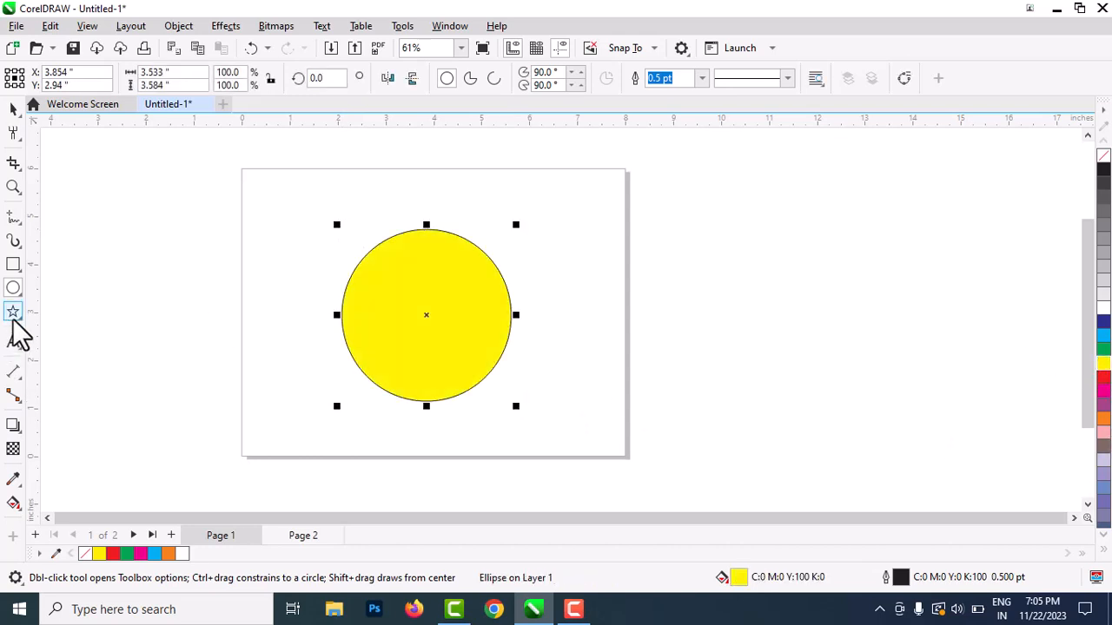
# Roughen the yellow circle's outline into jagged points around the shape, using the Roughen tool with a 1.0-inch nib
pyautogui.click(16, 137)
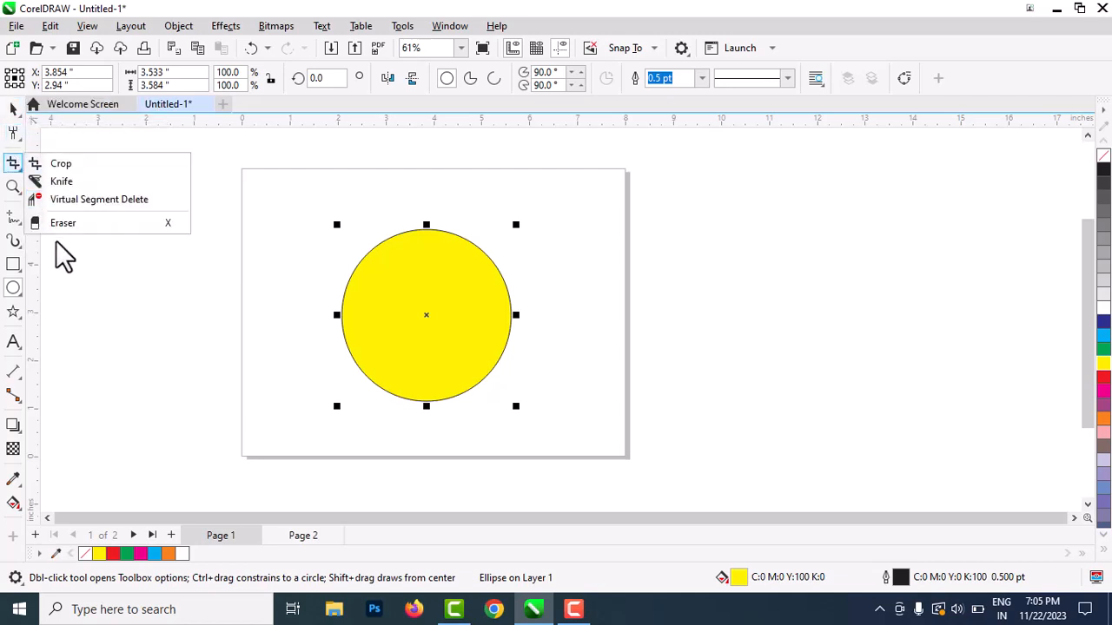
pyautogui.click(89, 247)
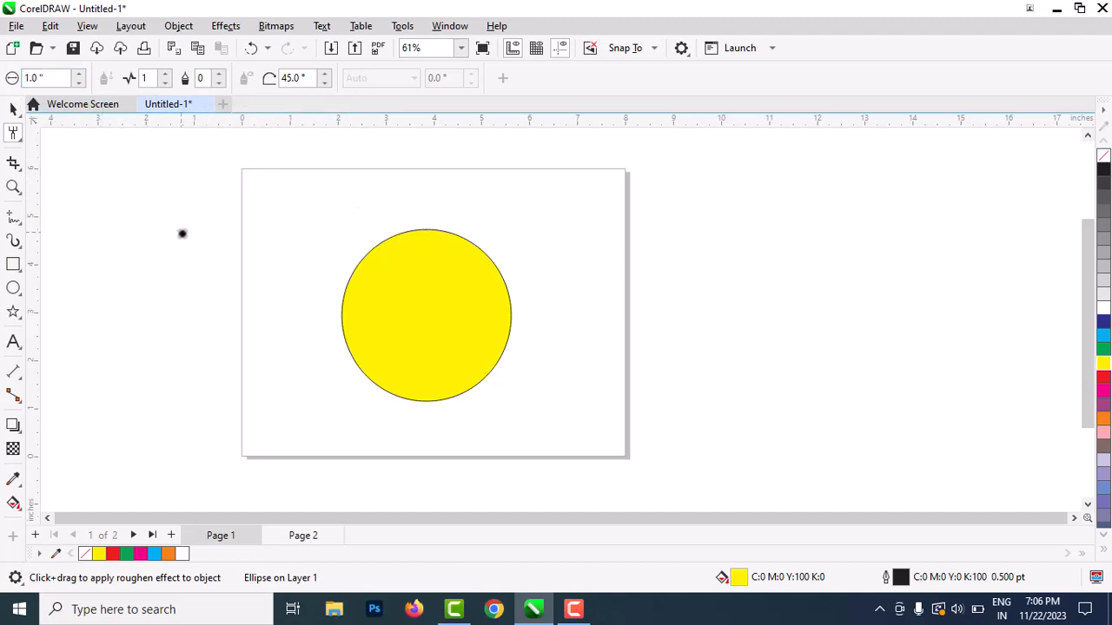
pyautogui.moveTo(410, 248)
pyautogui.mouseDown()
pyautogui.moveTo(458, 230)
pyautogui.moveTo(490, 237)
pyautogui.moveTo(515, 286)
pyautogui.moveTo(498, 265)
pyautogui.moveTo(506, 360)
pyautogui.mouseUp()
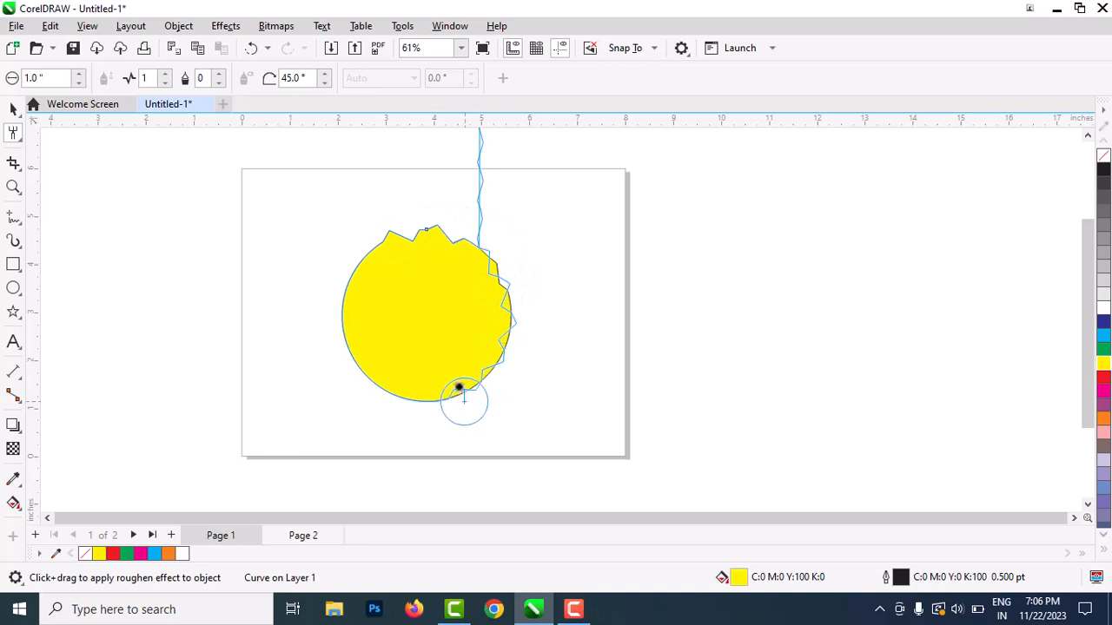
pyautogui.moveTo(459, 388)
pyautogui.mouseDown()
pyautogui.moveTo(465, 330)
pyautogui.moveTo(419, 409)
pyautogui.moveTo(388, 399)
pyautogui.mouseUp()
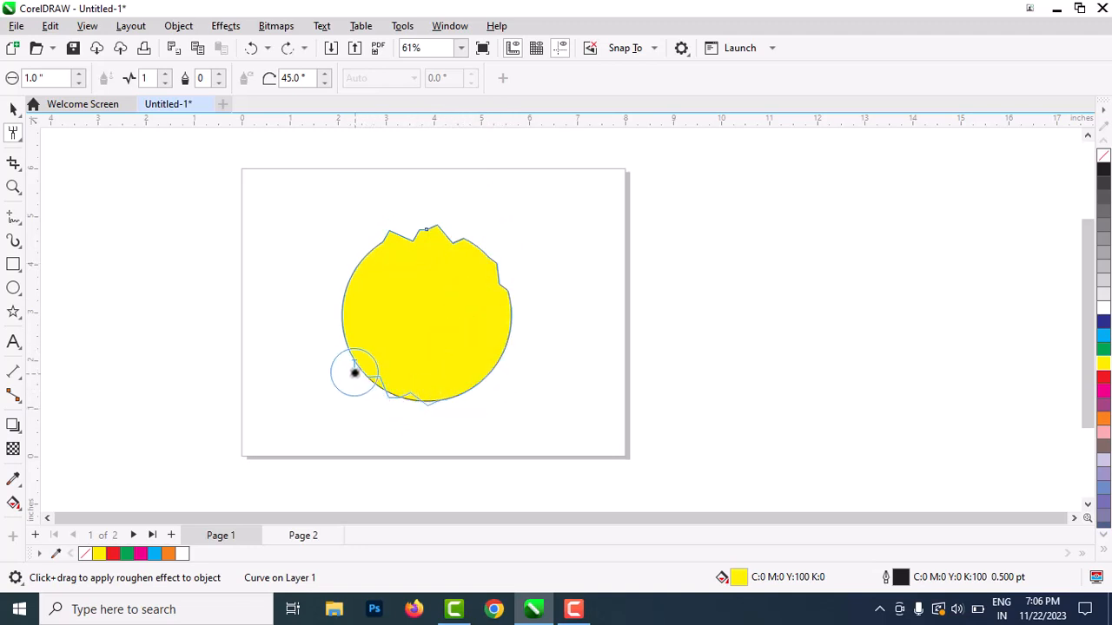
pyautogui.moveTo(365, 263); pyautogui.dragTo(366, 260)
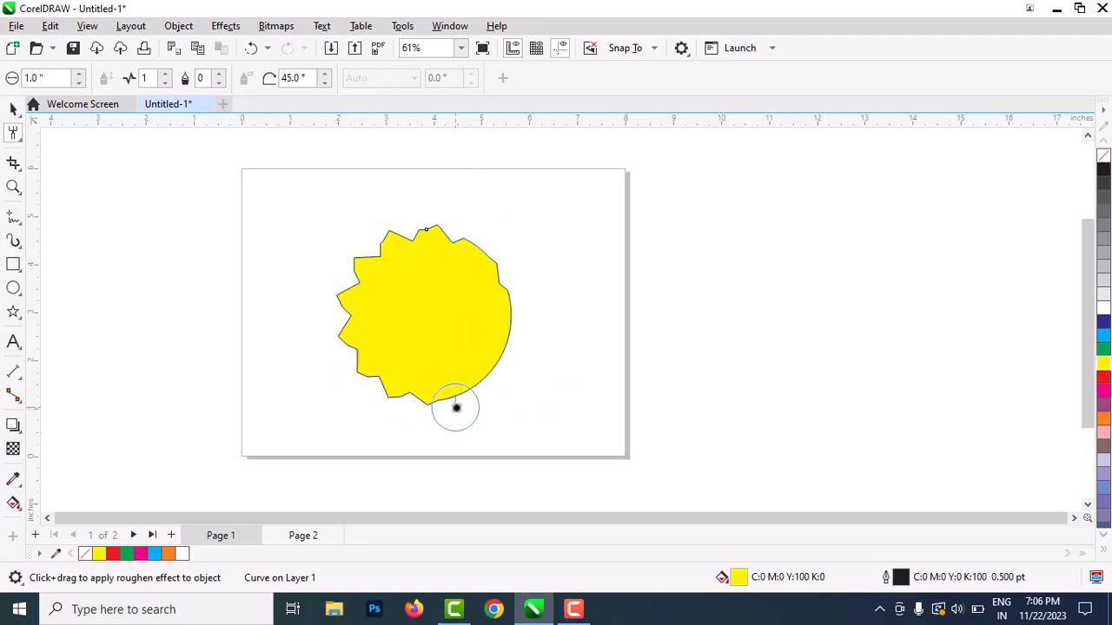
pyautogui.moveTo(456, 408); pyautogui.dragTo(492, 369)
pyautogui.moveTo(511, 314); pyautogui.dragTo(512, 295)
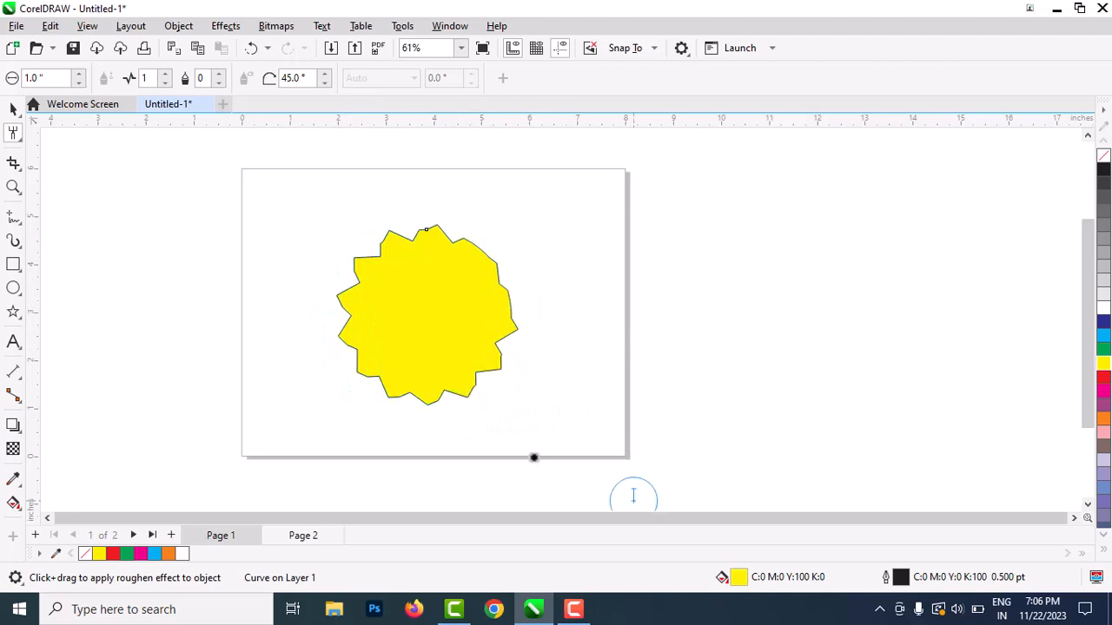
# Delete the roughened circle and draw a magenta-filled rectangle about 6.3 by 2.75 inches across the page's middle
pyautogui.click(12, 109)
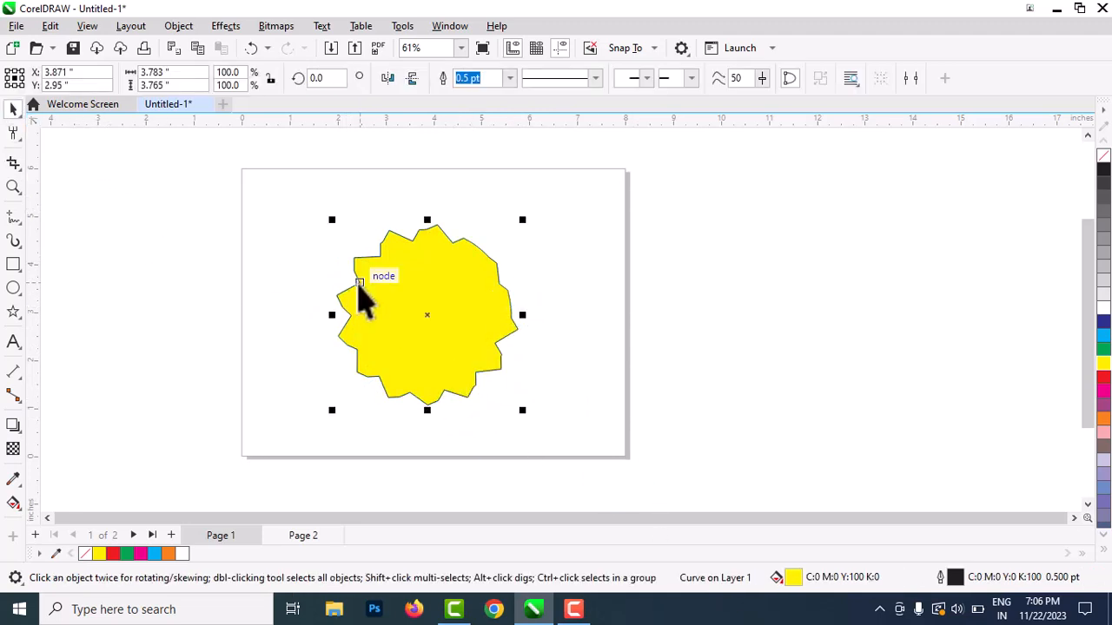
pyautogui.press('Delete')
pyautogui.click(21, 263)
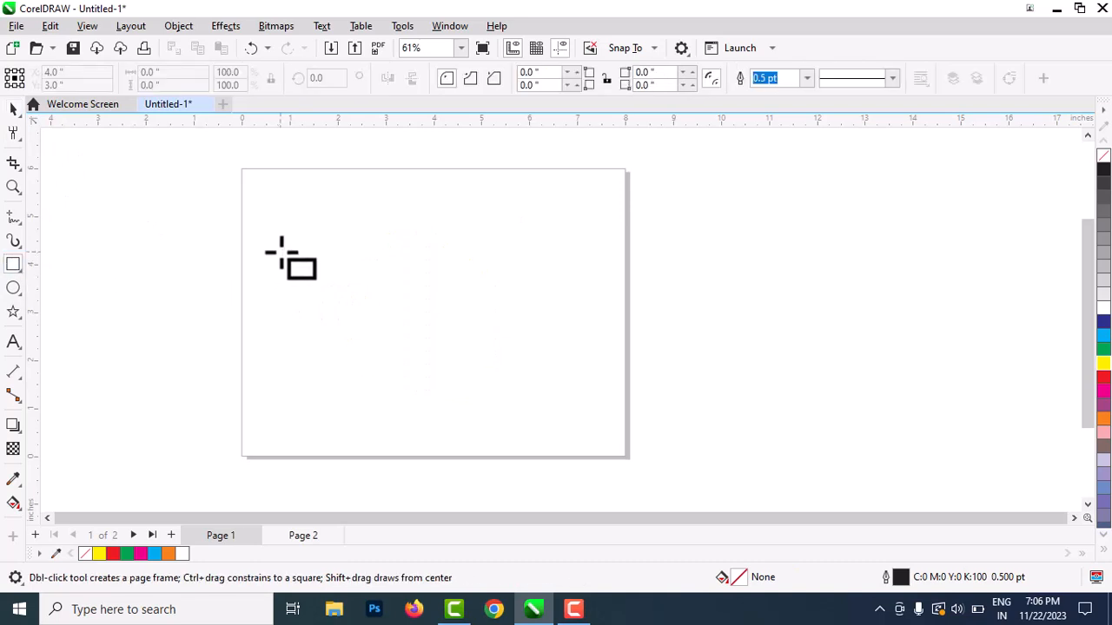
pyautogui.moveTo(279, 248); pyautogui.dragTo(585, 381)
pyautogui.click(1105, 392)
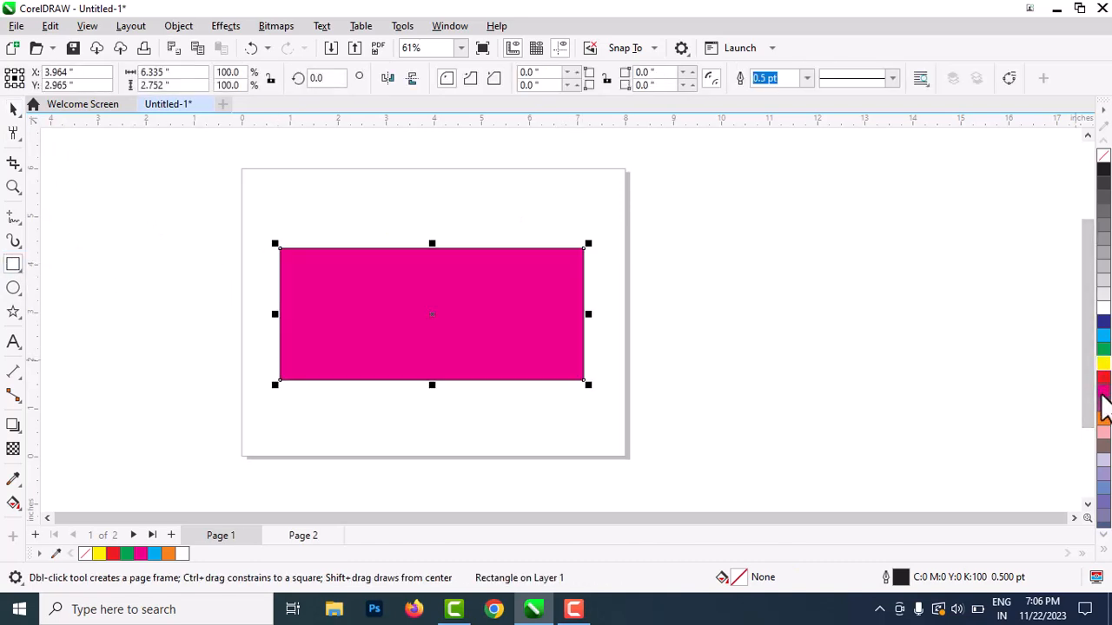
# Roughen all four edges of the magenta rectangle into zigzags, and delete the rectangle
pyautogui.click(13, 133)
pyautogui.moveTo(294, 249)
pyautogui.mouseDown()
pyautogui.moveTo(556, 263)
pyautogui.moveTo(585, 292)
pyautogui.moveTo(585, 385)
pyautogui.moveTo(301, 392)
pyautogui.moveTo(269, 332)
pyautogui.moveTo(263, 240)
pyautogui.mouseUp()
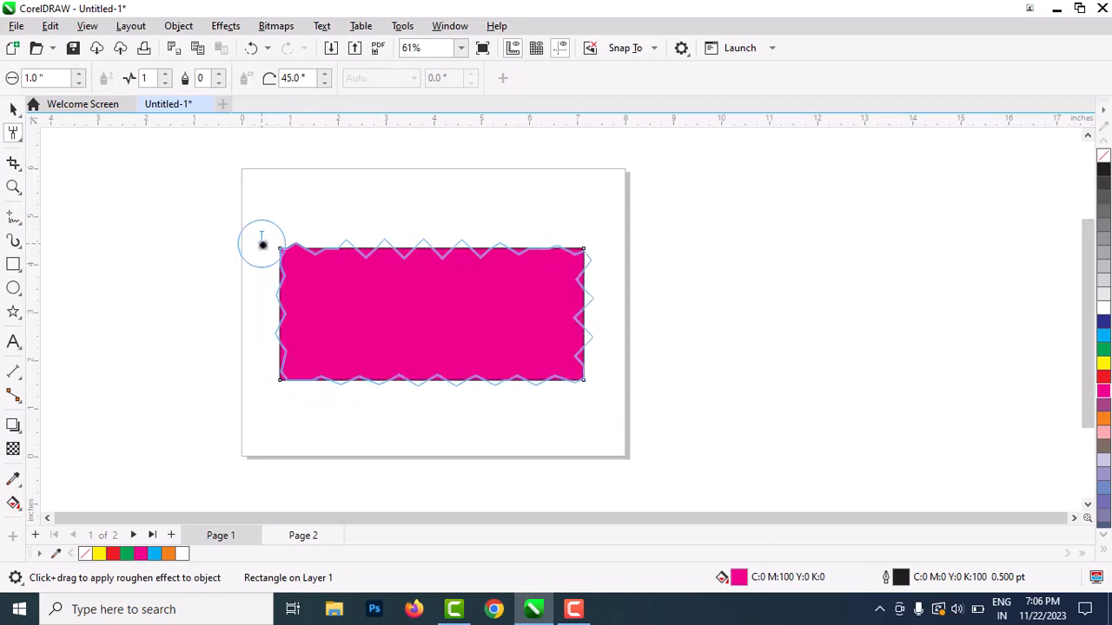
pyautogui.click(14, 111)
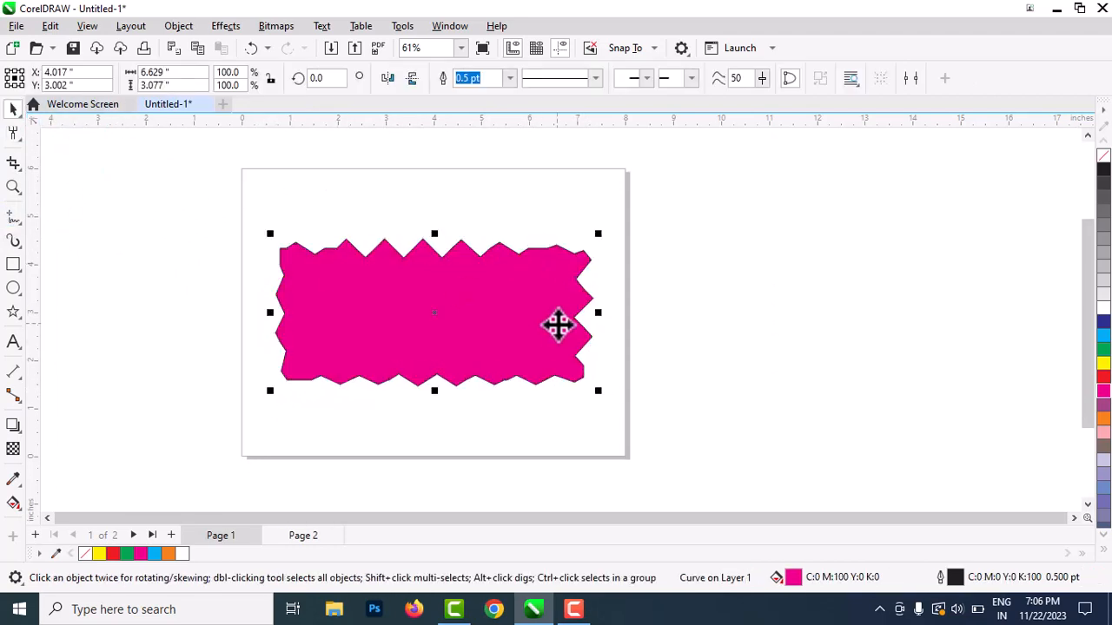
pyautogui.press('Delete')
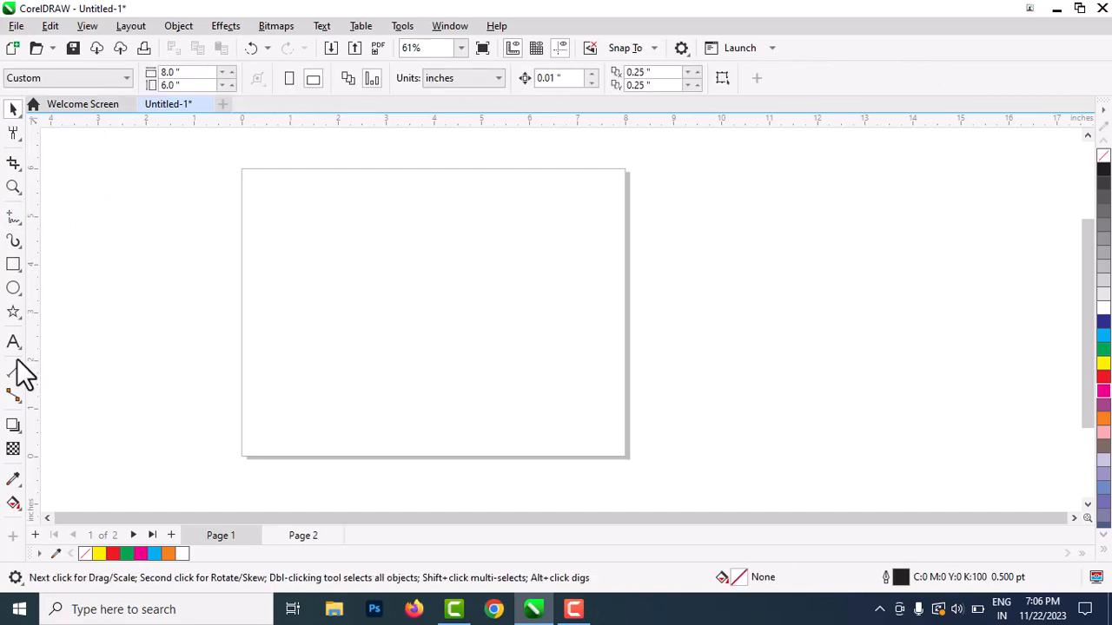
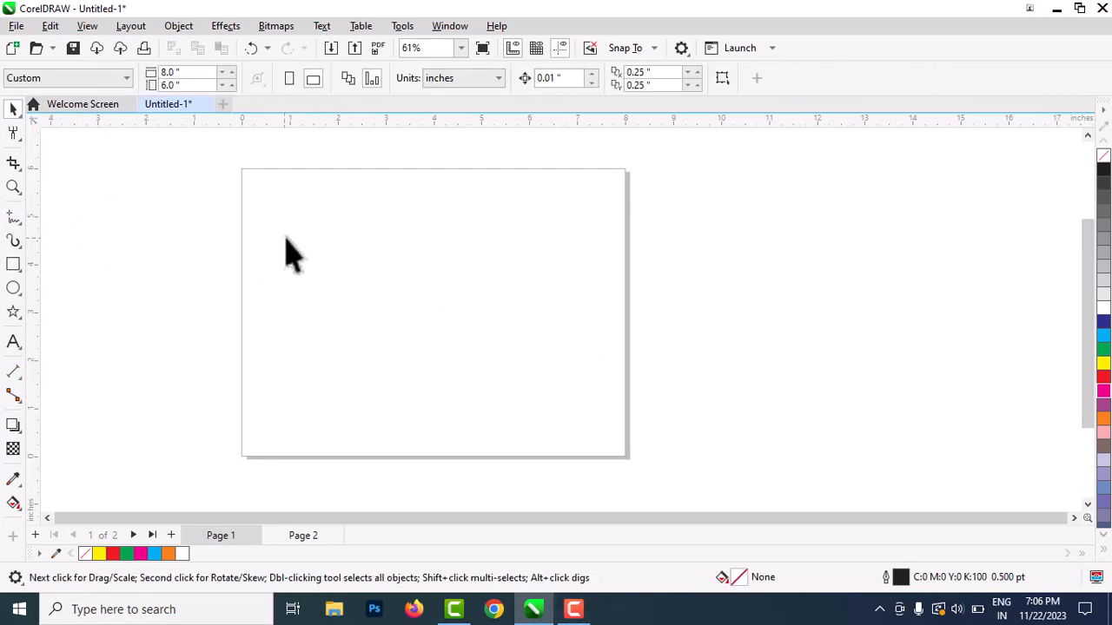
# Draw an orange five-pointed star about 3.6 by 3.7 inches and move it up about 1.1 inches on the page
pyautogui.click(13, 312)
pyautogui.moveTo(336, 243); pyautogui.dragTo(520, 429)
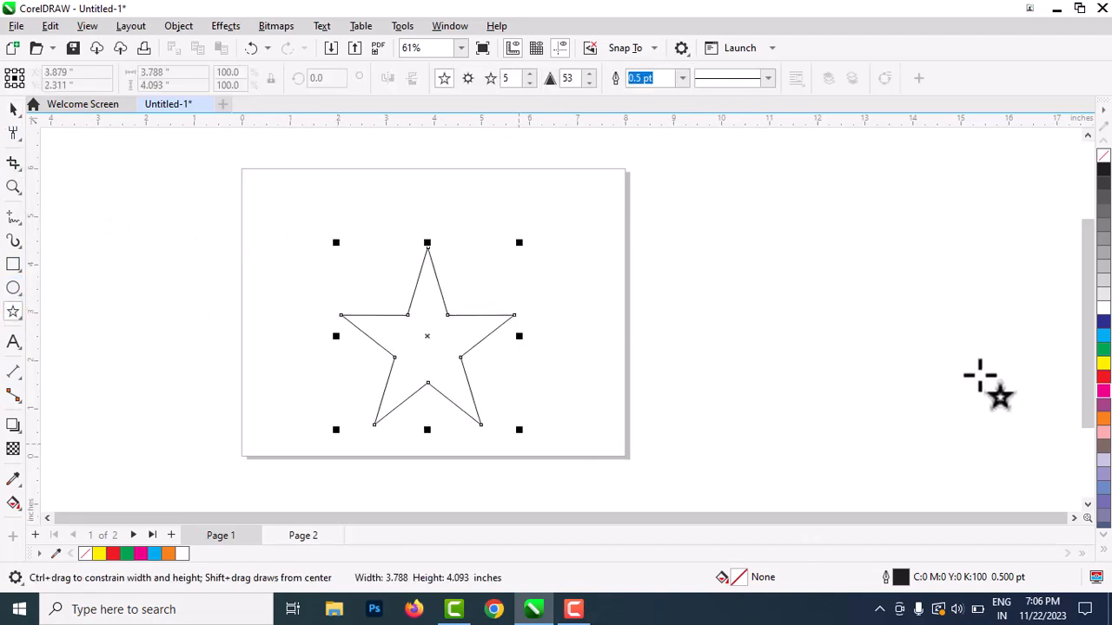
pyautogui.click(1104, 391)
pyautogui.click(1103, 363)
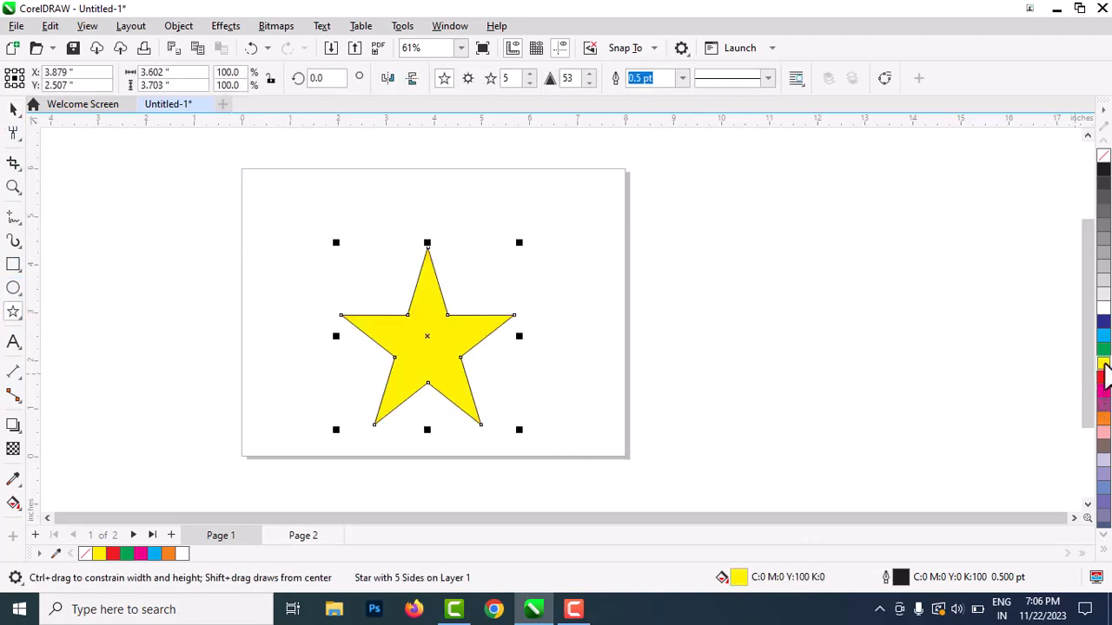
pyautogui.click(1103, 418)
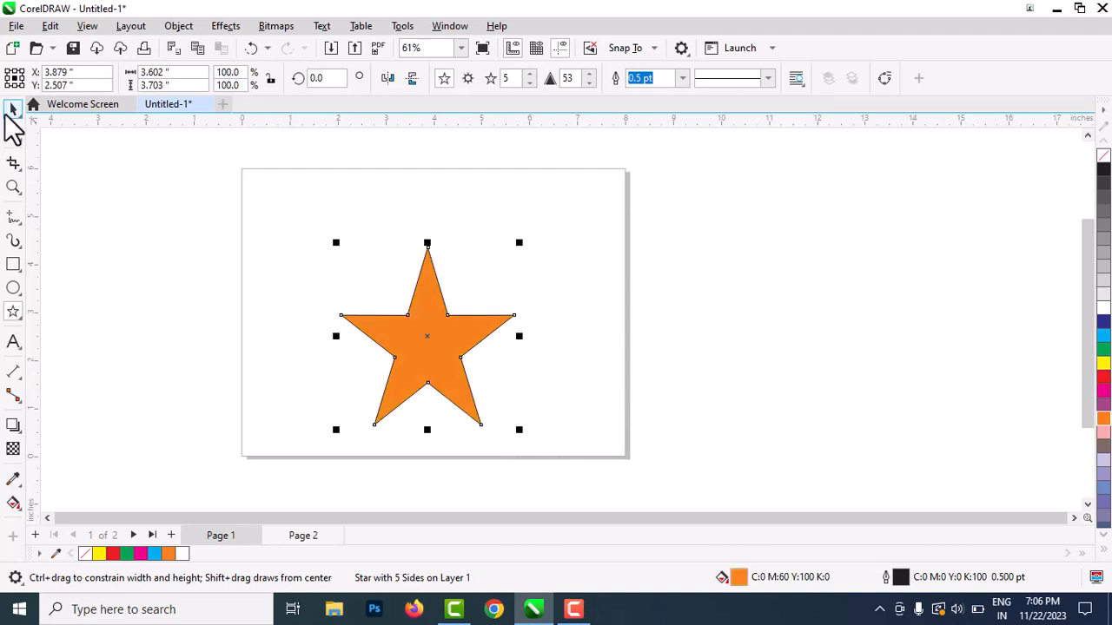
pyautogui.click(12, 111)
pyautogui.moveTo(446, 335); pyautogui.dragTo(452, 282)
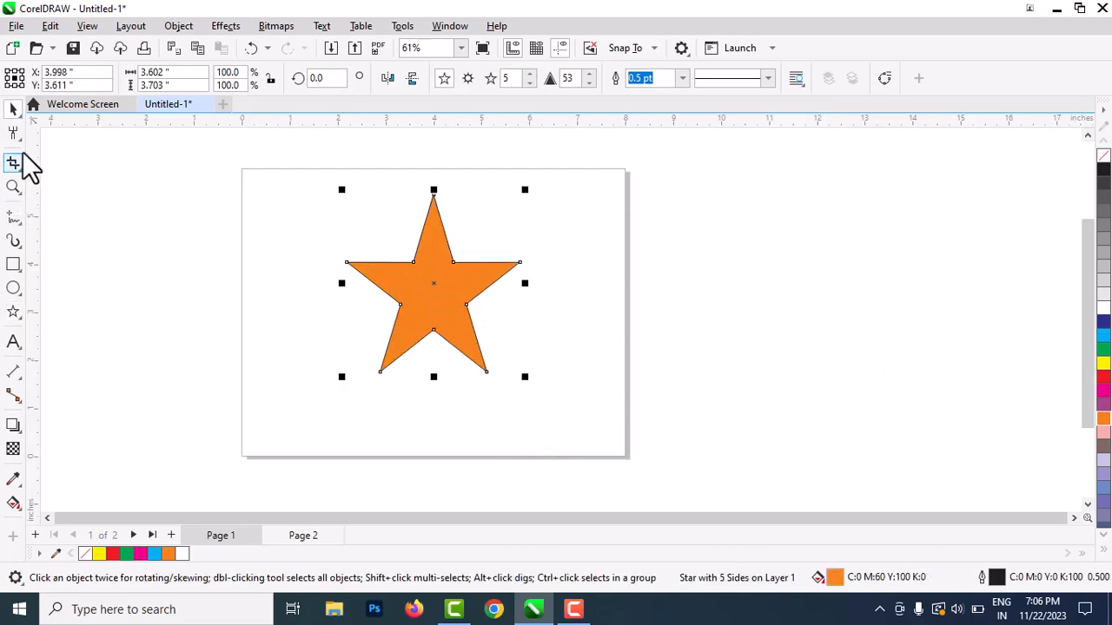
# Roughen the orange star's arms around its outline with the Roughen tool, and delete the star
pyautogui.click(18, 137)
pyautogui.click(352, 260)
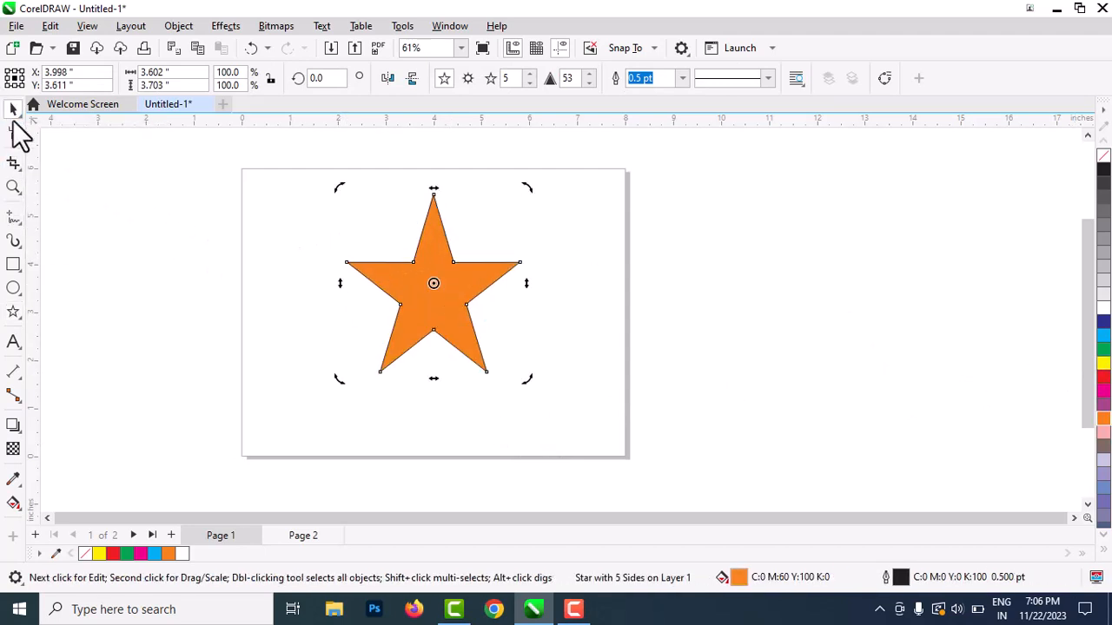
pyautogui.click(14, 132)
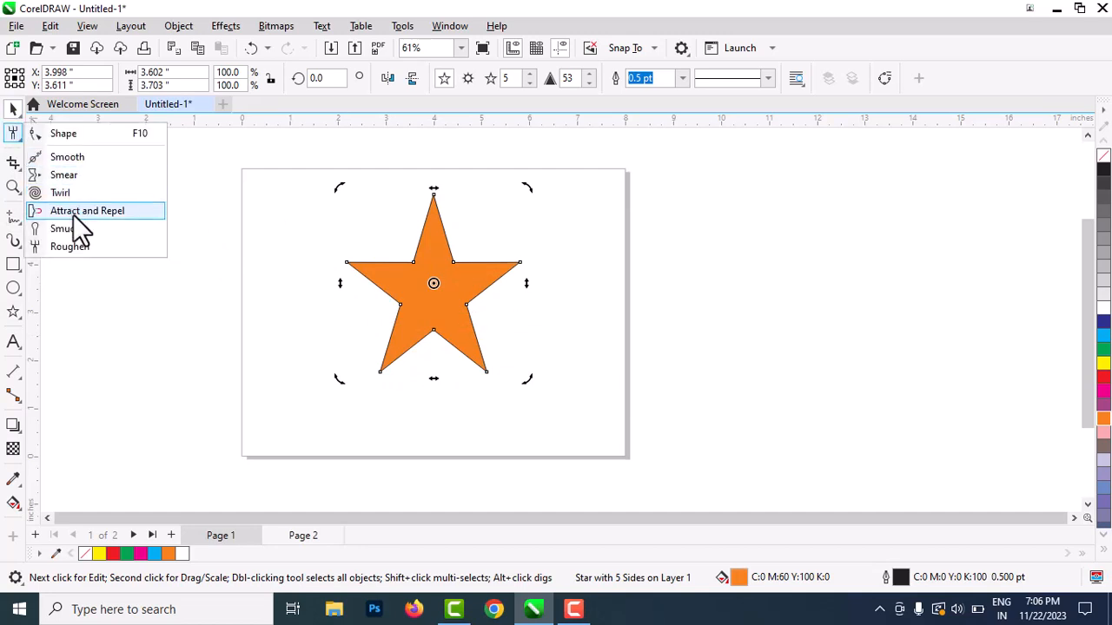
pyautogui.click(75, 246)
pyautogui.moveTo(355, 258)
pyautogui.mouseDown()
pyautogui.moveTo(434, 270)
pyautogui.moveTo(422, 201)
pyautogui.mouseUp()
pyautogui.moveTo(465, 236)
pyautogui.mouseDown()
pyautogui.moveTo(555, 276)
pyautogui.moveTo(472, 315)
pyautogui.moveTo(492, 378)
pyautogui.moveTo(468, 392)
pyautogui.moveTo(423, 340)
pyautogui.moveTo(377, 387)
pyautogui.mouseUp()
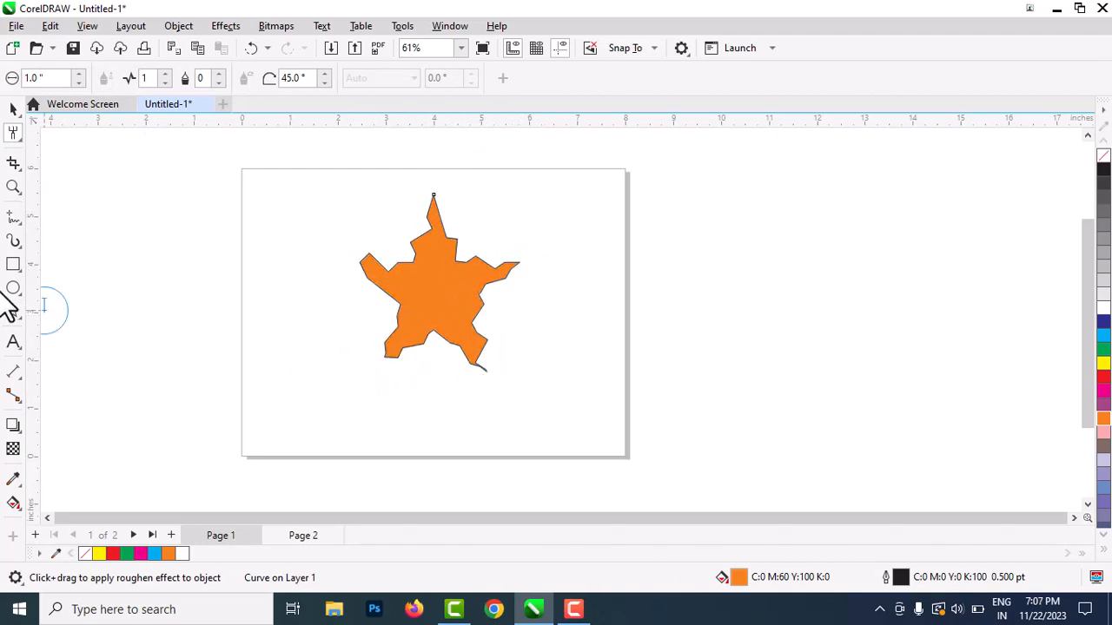
pyautogui.click(13, 109)
pyautogui.press('Delete')
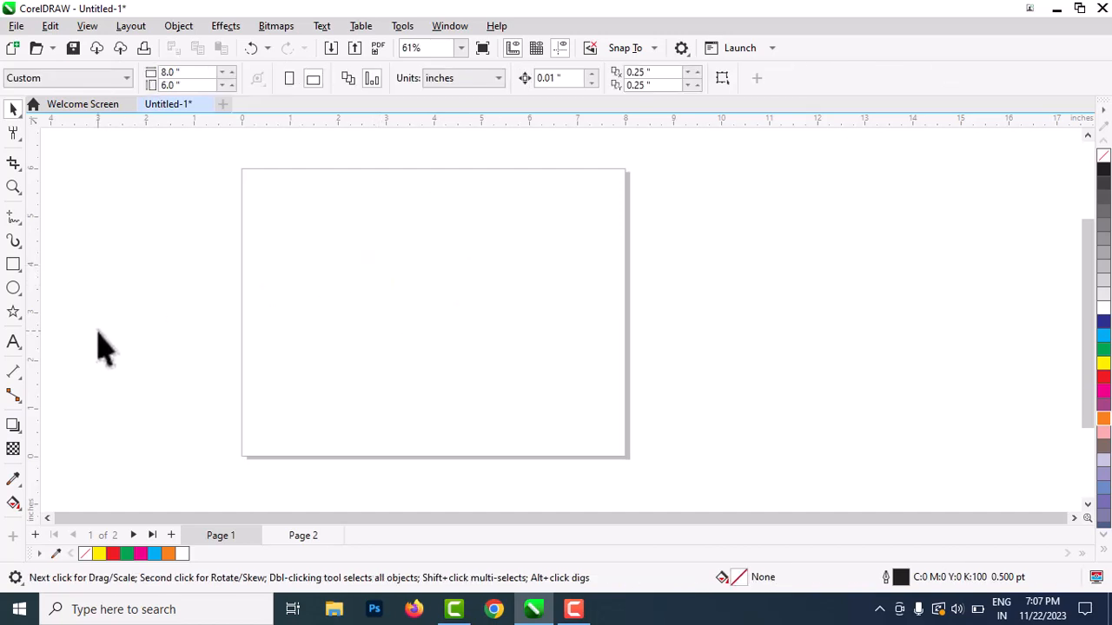
# Add the artistic text "design" in 24 pt Arial near the middle of the page
pyautogui.click(14, 344)
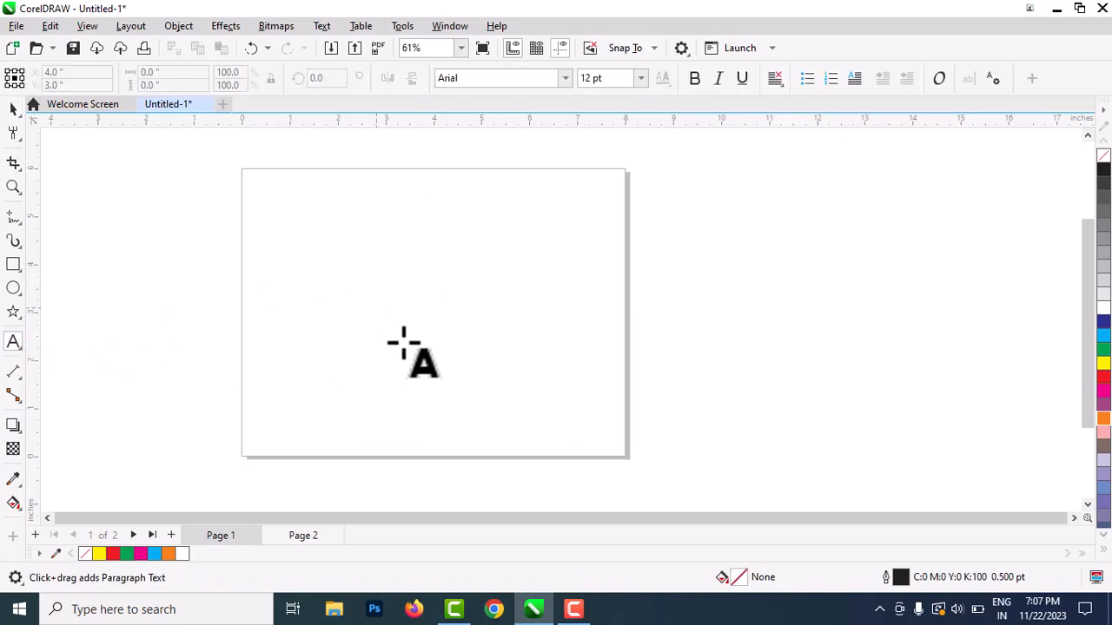
pyautogui.click(376, 307)
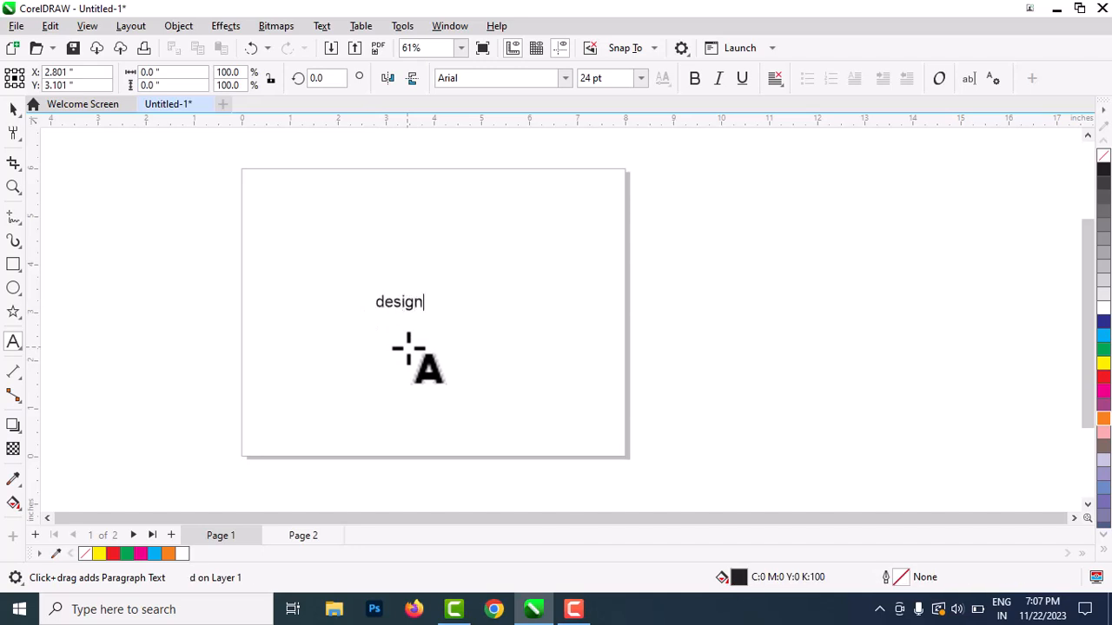
pyautogui.press('Escape')
pyautogui.hotkey('ctrl', 'space')
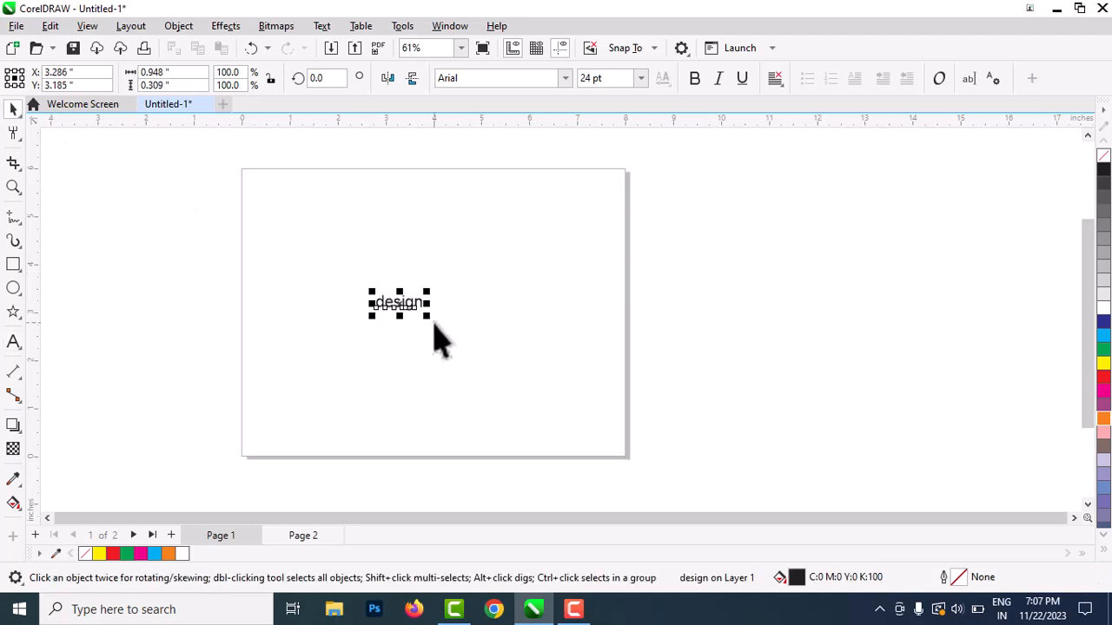
# Enlarge the text "design" to about 3.64 inches wide and convert it to curves
pyautogui.moveTo(426, 316); pyautogui.dragTo(556, 402)
pyautogui.rightClick(527, 340)
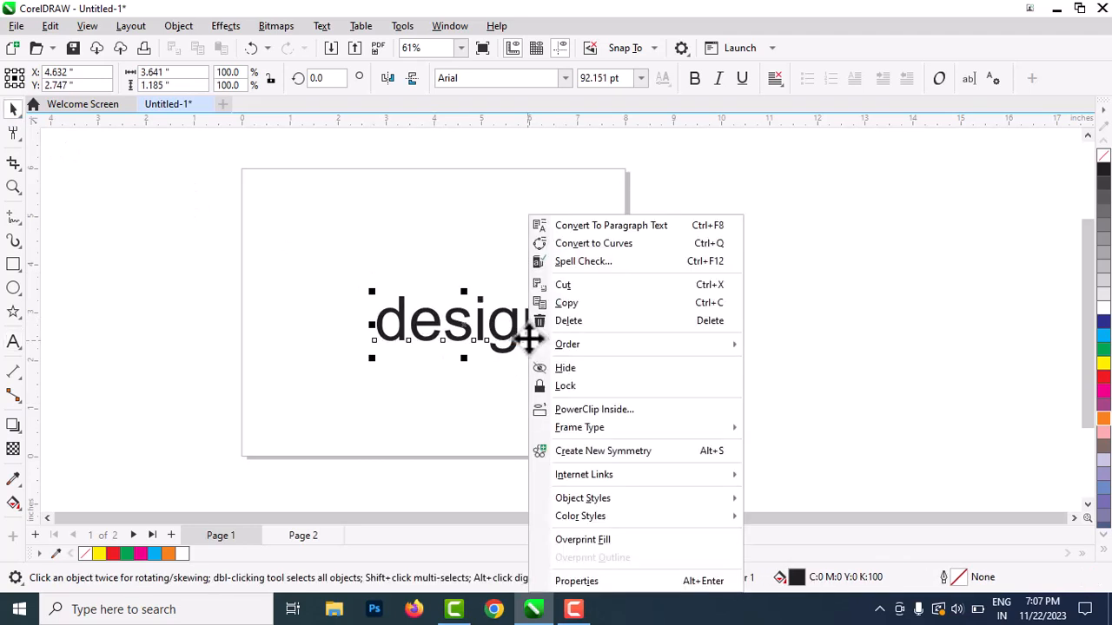
pyautogui.click(621, 244)
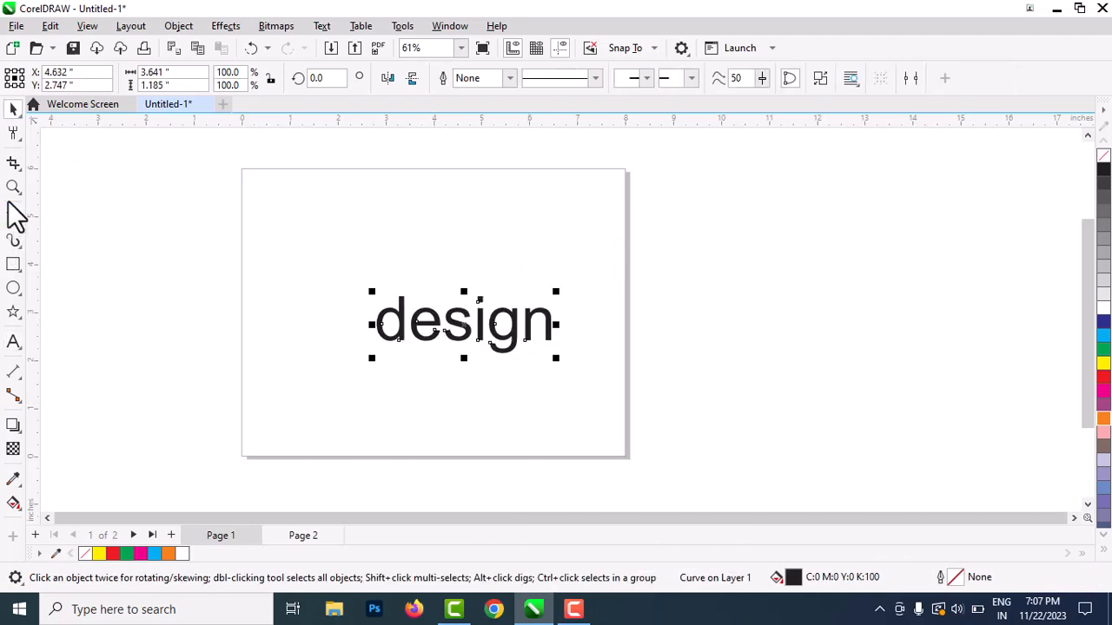
# Roughen the outlines of the "design" lettering across the word, and undo the last roughen stroke
pyautogui.click(13, 135)
pyautogui.moveTo(373, 318)
pyautogui.mouseDown()
pyautogui.moveTo(368, 372)
pyautogui.moveTo(484, 351)
pyautogui.moveTo(479, 329)
pyautogui.moveTo(405, 338)
pyautogui.moveTo(387, 364)
pyautogui.moveTo(424, 396)
pyautogui.moveTo(449, 355)
pyautogui.moveTo(472, 406)
pyautogui.moveTo(540, 371)
pyautogui.moveTo(578, 410)
pyautogui.moveTo(598, 326)
pyautogui.moveTo(639, 265)
pyautogui.mouseUp()
pyautogui.scroll(2, 367, 370)
pyautogui.hotkey('ctrl', 'z')
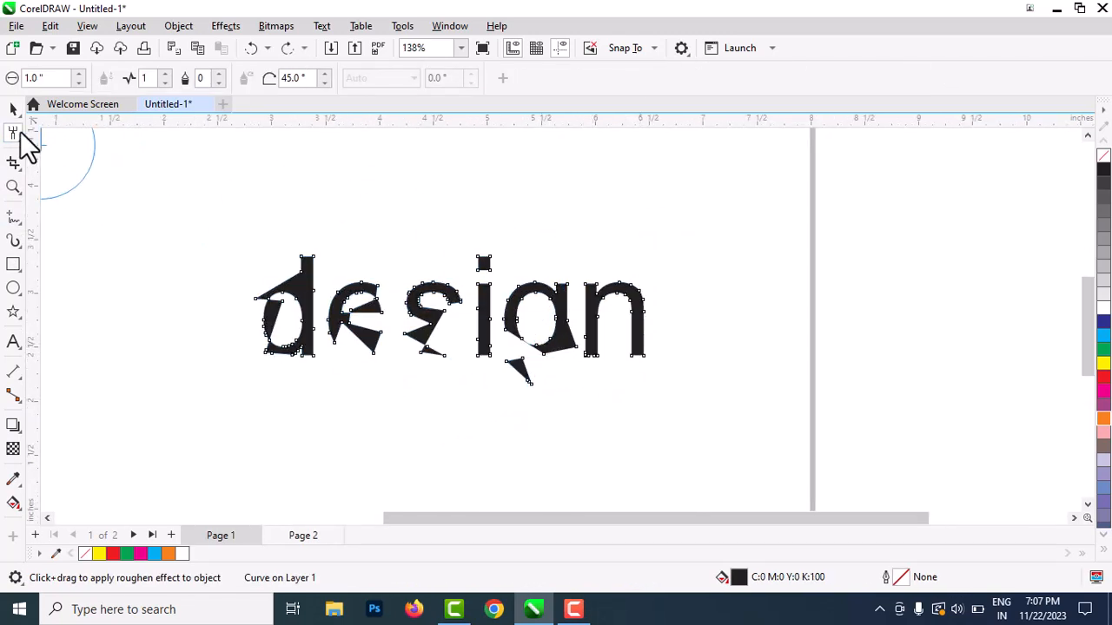
# Delete the roughened "design" lettering from the page
pyautogui.click(13, 109)
pyautogui.scroll(-1, 417, 290)
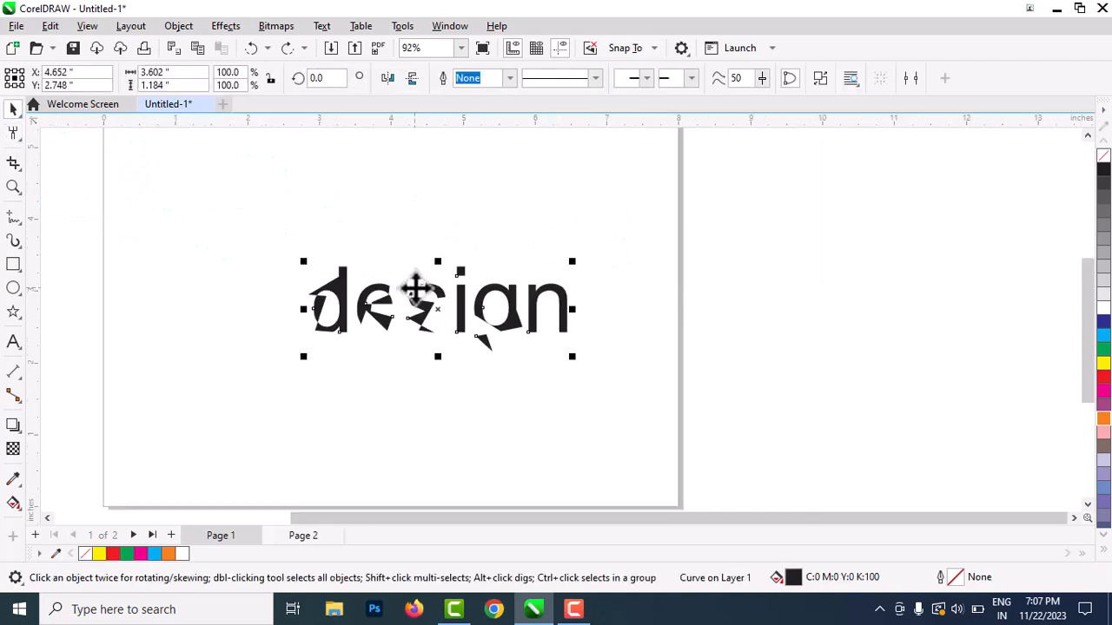
pyautogui.press('Delete')
pyautogui.click(13, 132)
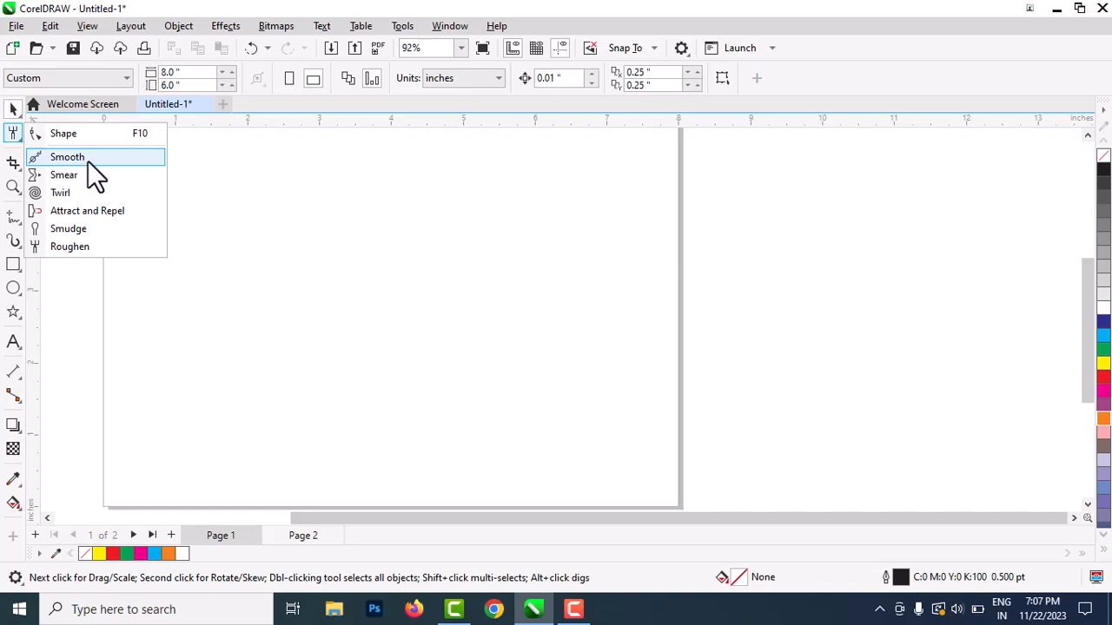
pyautogui.click(109, 246)
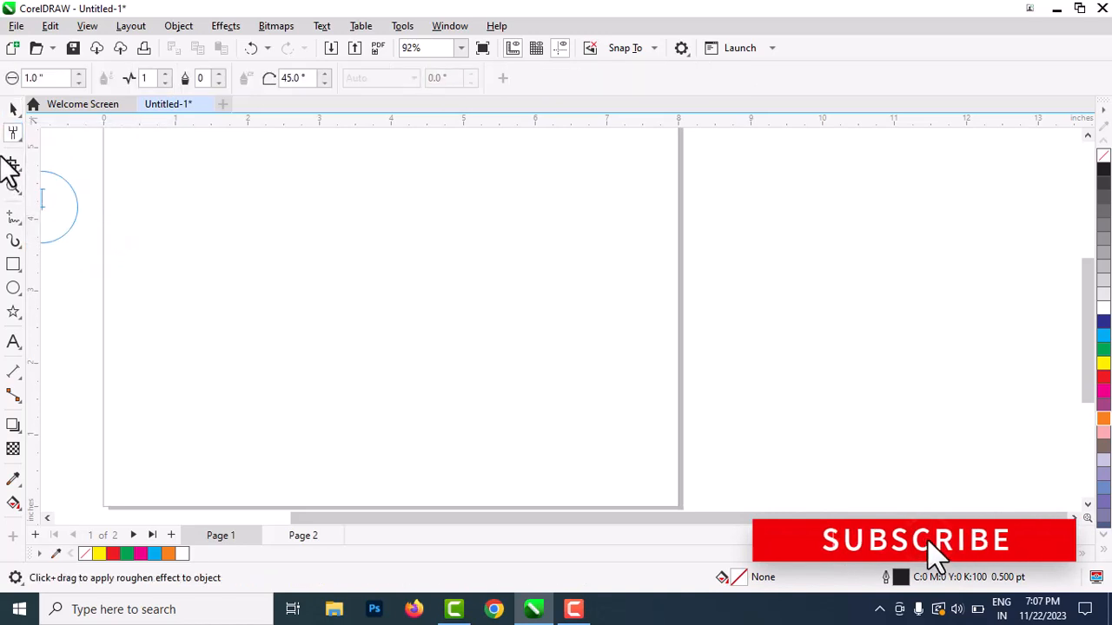
pyautogui.click(14, 167)
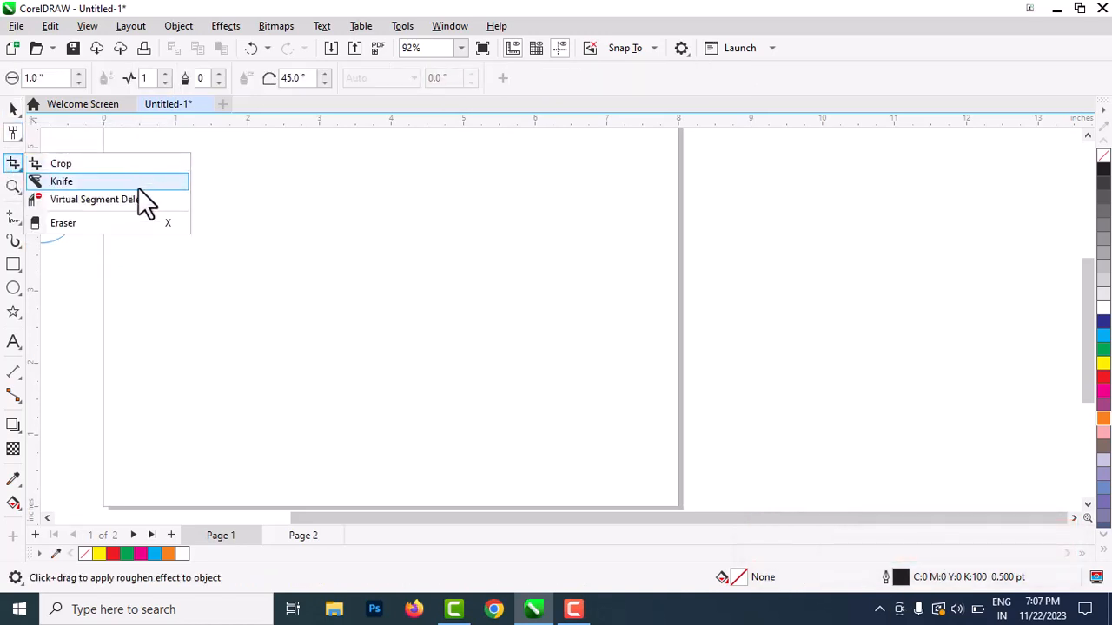
# Import "WhatsApp Image 2023-11-19 at 10.43.35 AM" from the Desktop and place it about 2.58 inches square on the page
pyautogui.click(353, 209)
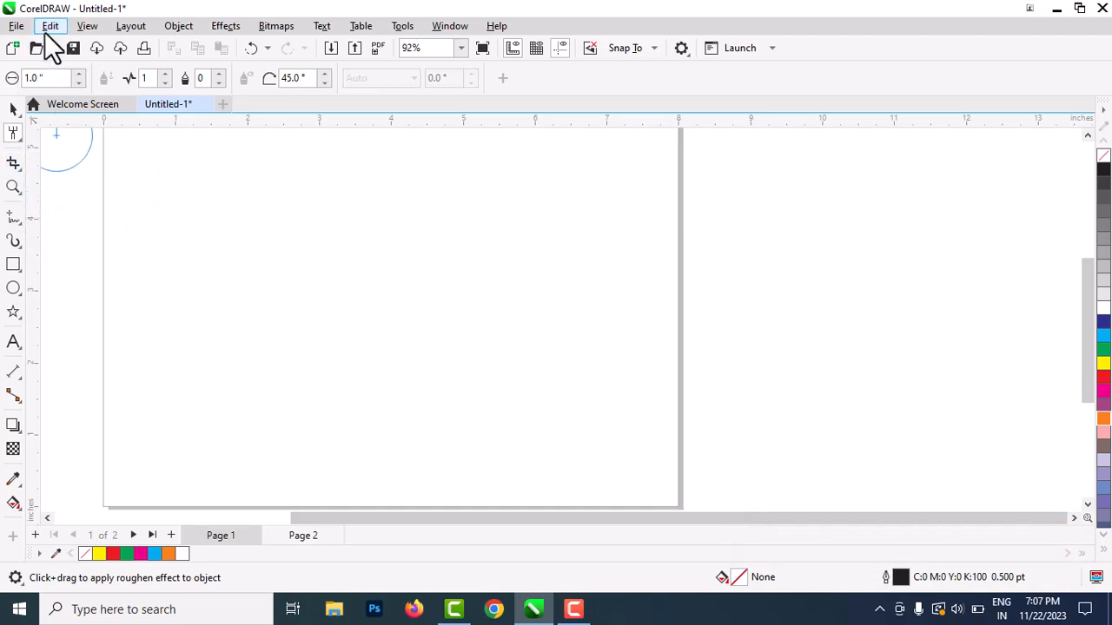
pyautogui.click(16, 27)
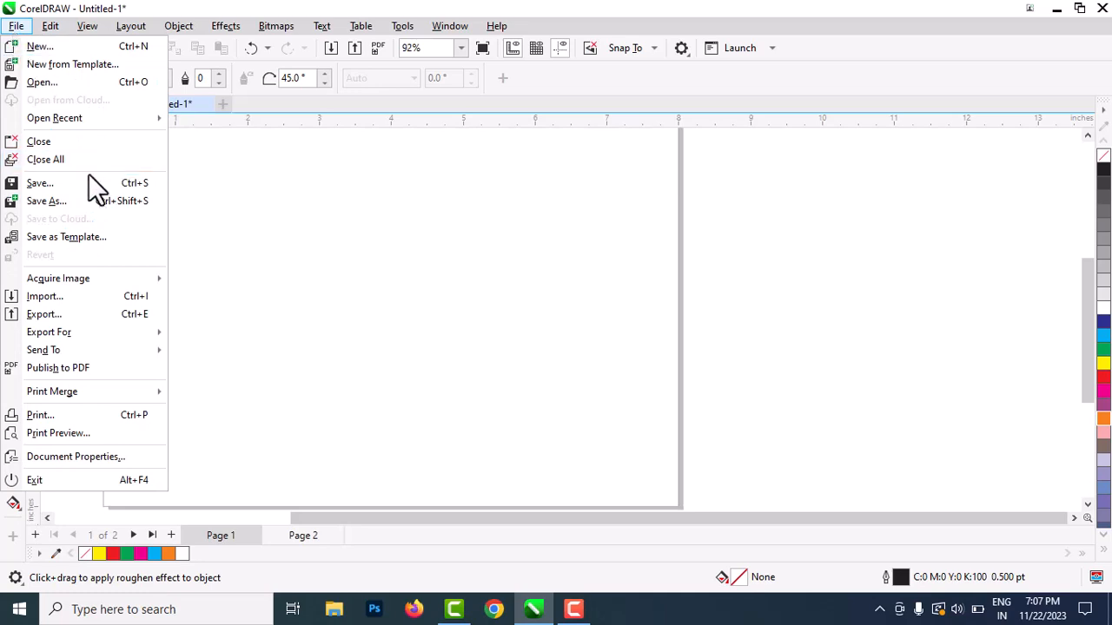
pyautogui.click(73, 291)
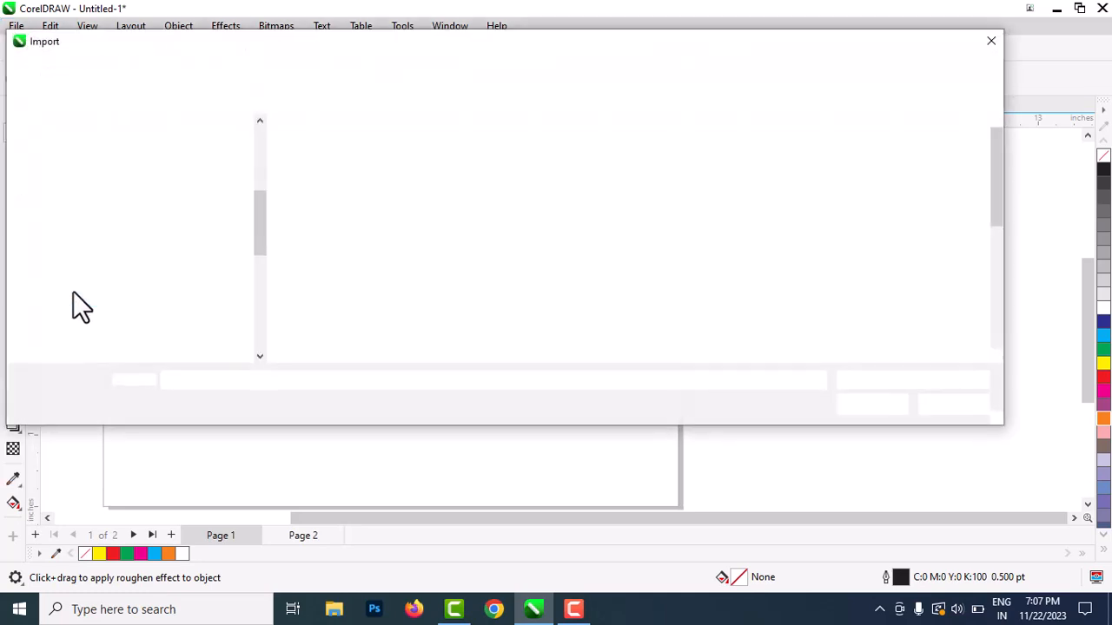
pyautogui.scroll(-5, 752, 249)
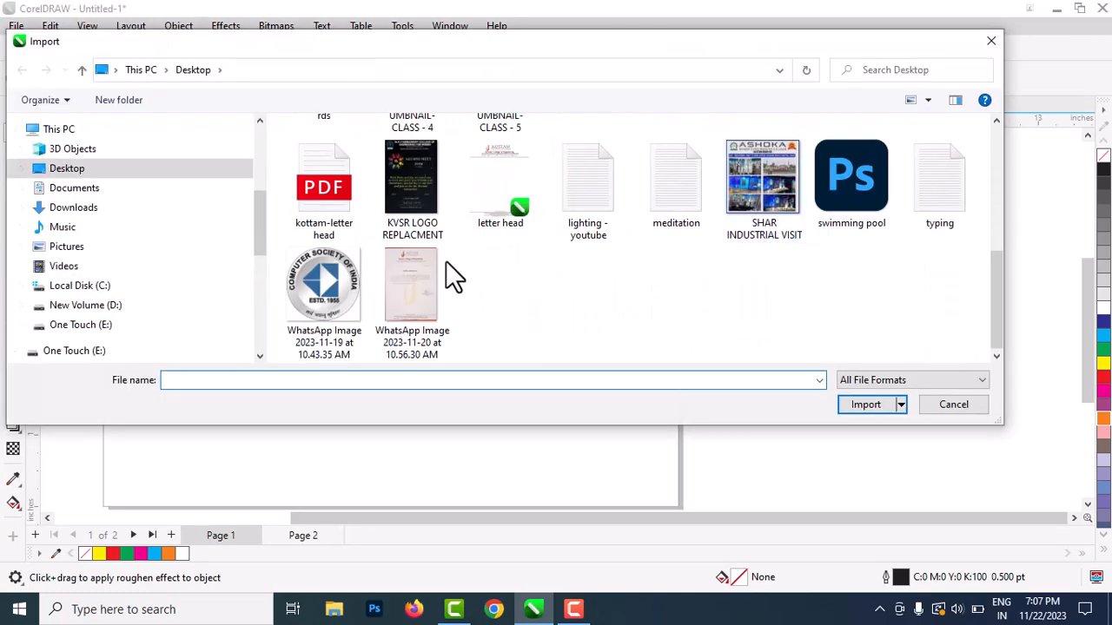
pyautogui.click(344, 284)
pyautogui.click(886, 402)
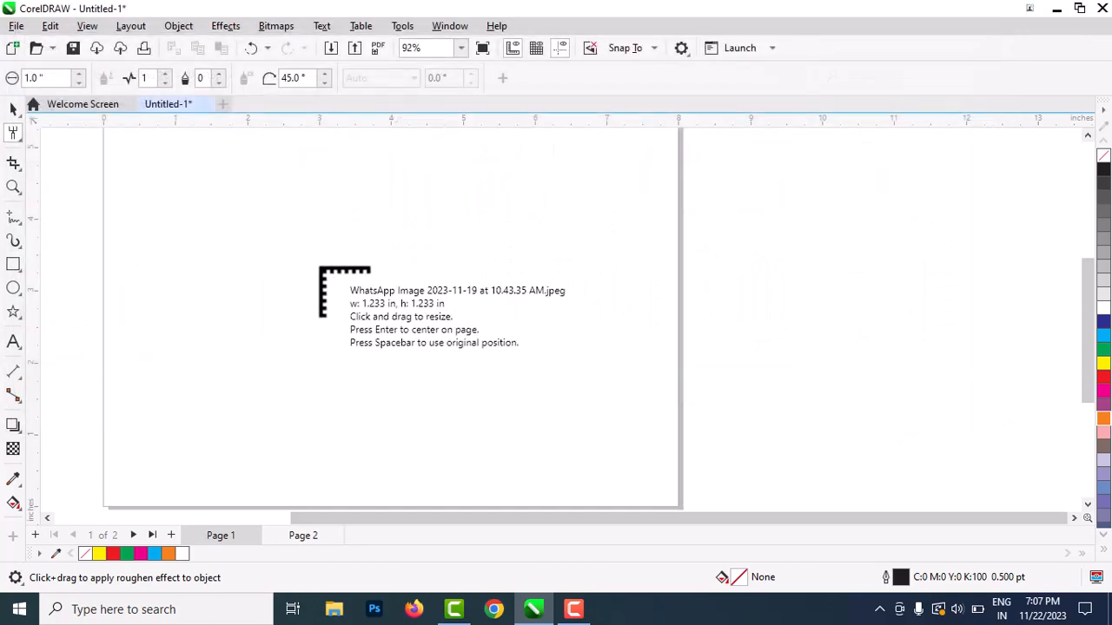
pyautogui.moveTo(238, 201); pyautogui.dragTo(559, 397)
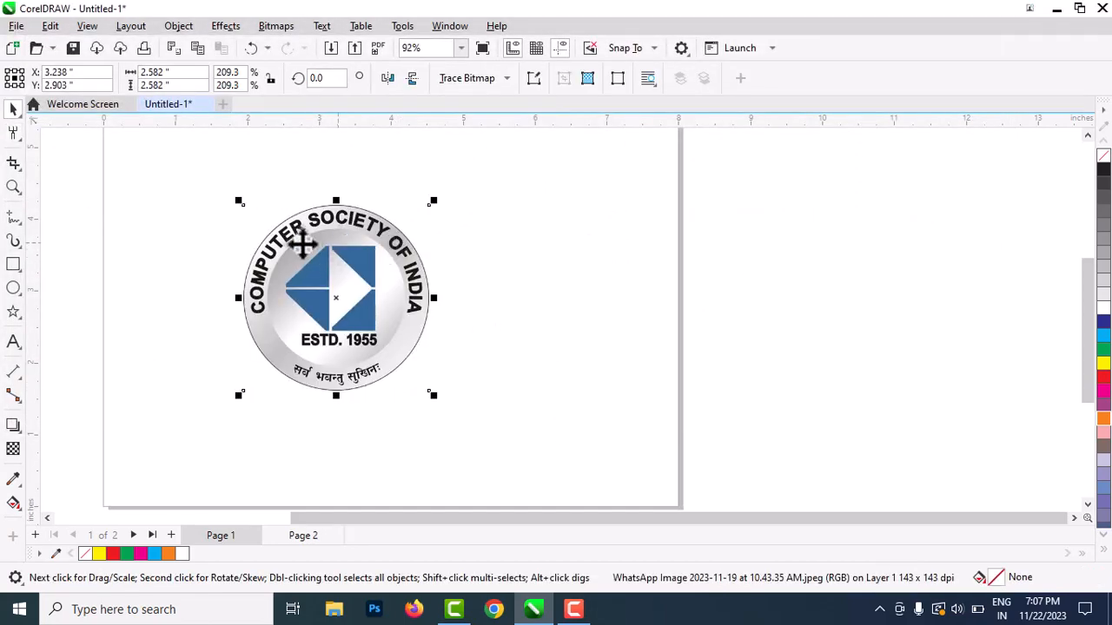
# Crop the imported logo to its blue geometric emblem, with a crop area of about 1.29 by 1.20 inches
pyautogui.click(17, 169)
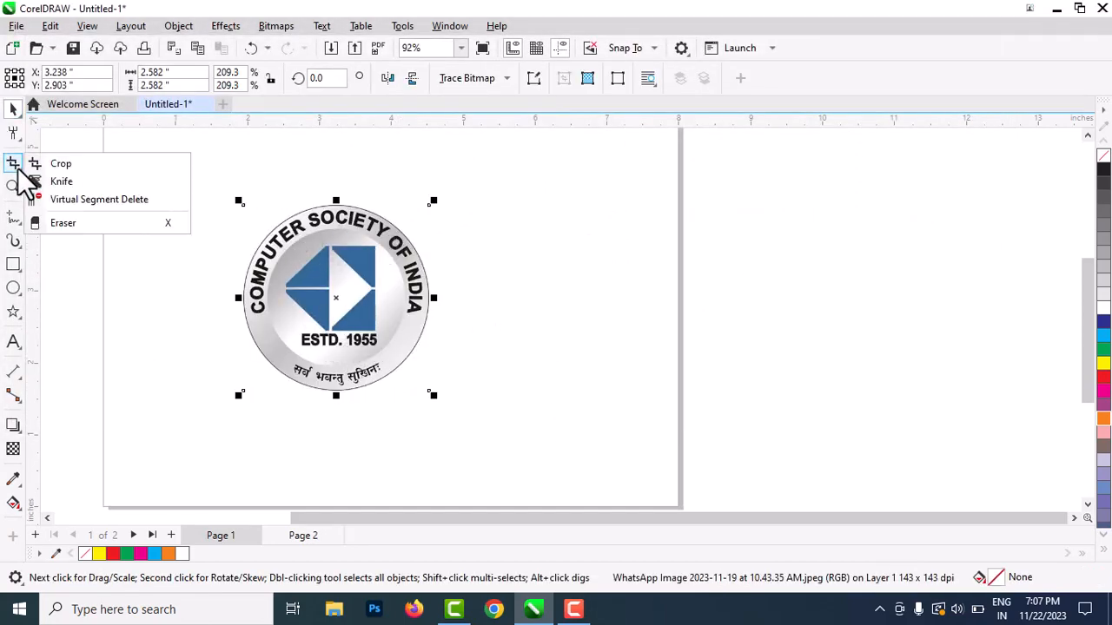
pyautogui.click(52, 163)
pyautogui.moveTo(290, 246); pyautogui.dragTo(376, 337)
pyautogui.scroll(4, 293, 287)
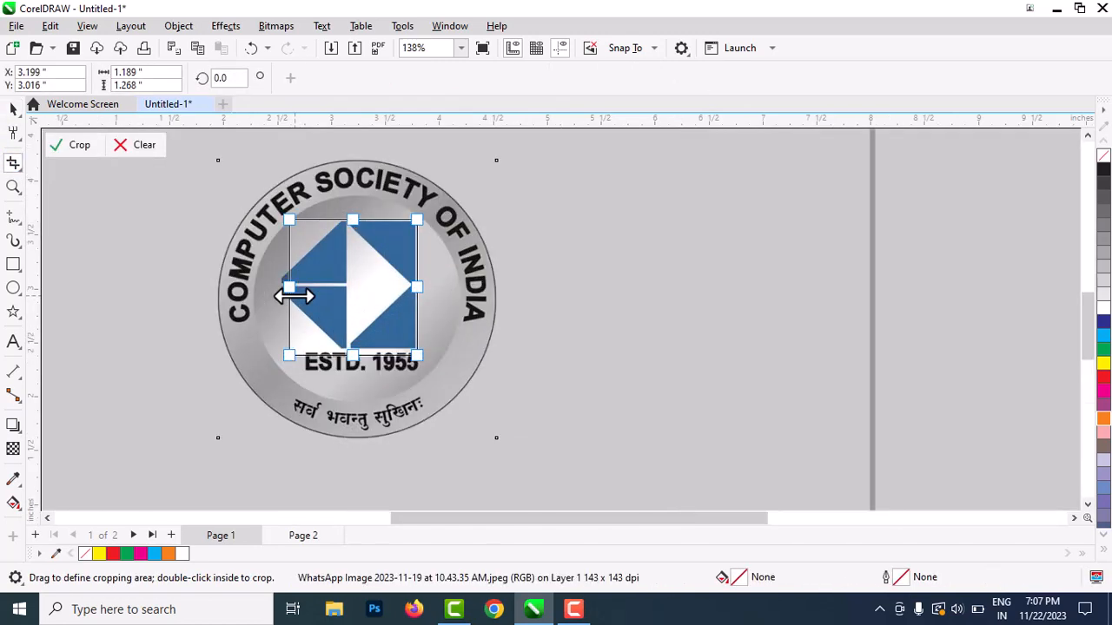
pyautogui.moveTo(282, 282); pyautogui.dragTo(266, 282)
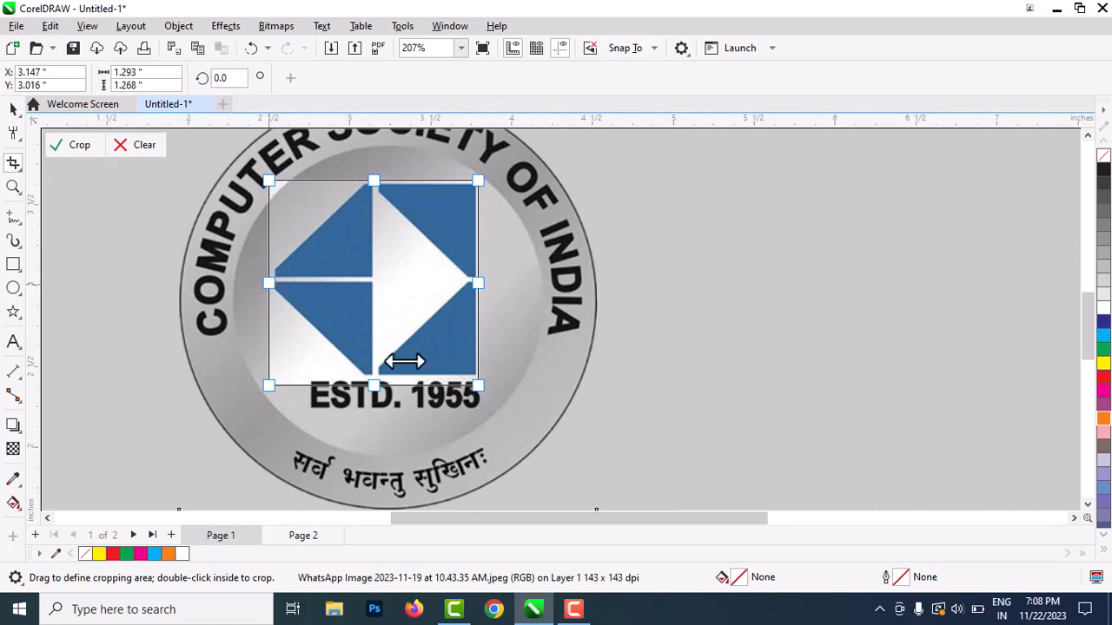
pyautogui.moveTo(375, 380); pyautogui.dragTo(376, 373)
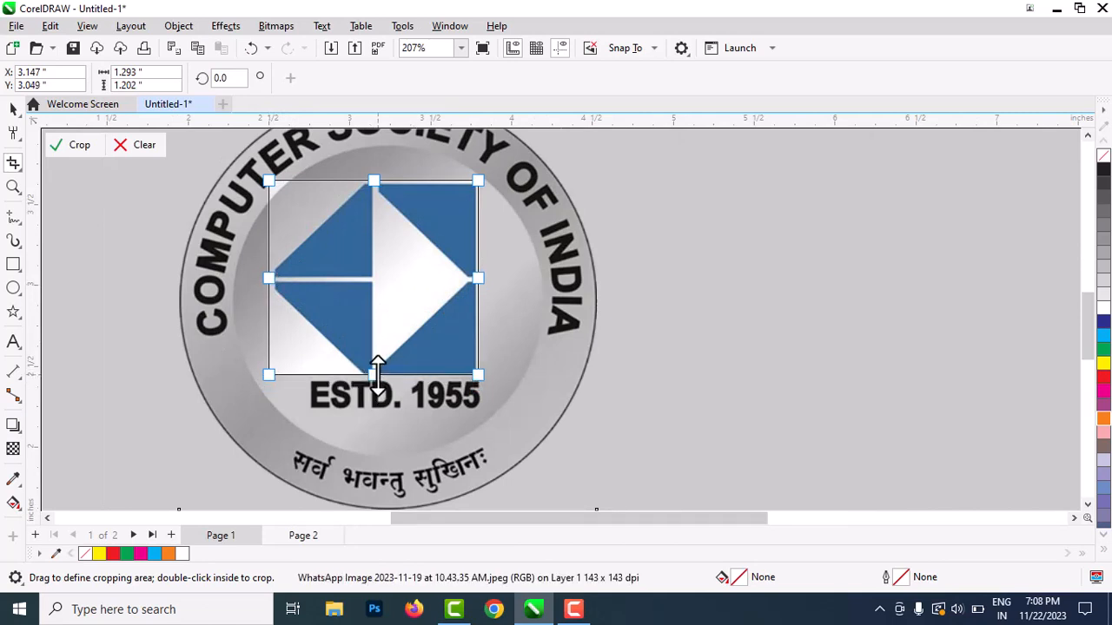
pyautogui.click(70, 146)
pyautogui.scroll(-6, 766, 335)
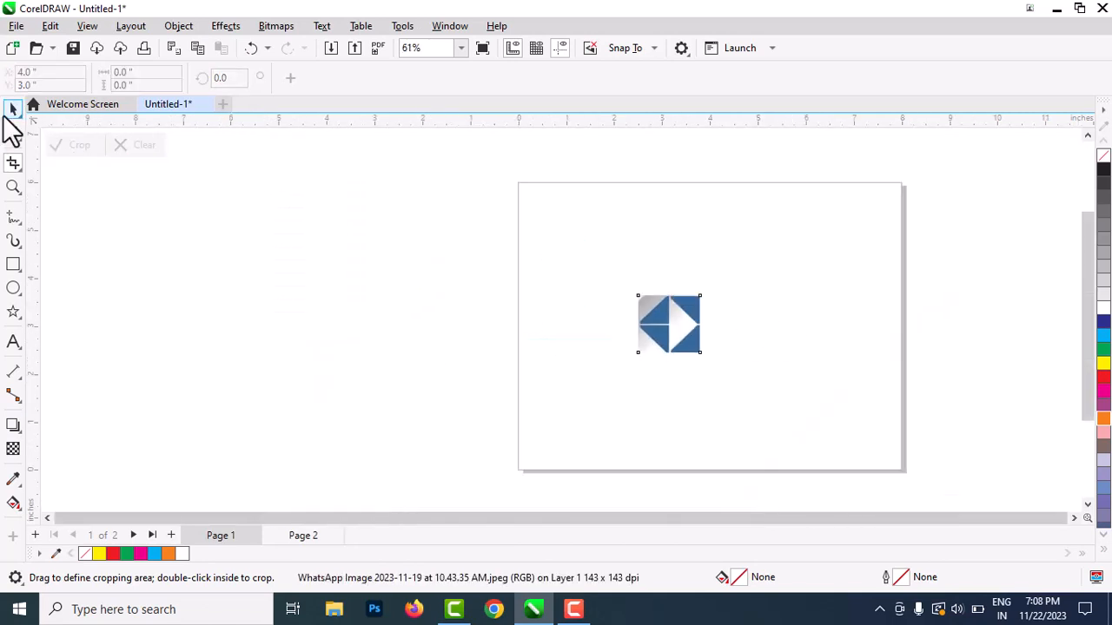
# Move the cropped emblem toward the centre of the page and enlarge it to about 2.04 inches wide
pyautogui.click(12, 110)
pyautogui.scroll(4, 782, 377)
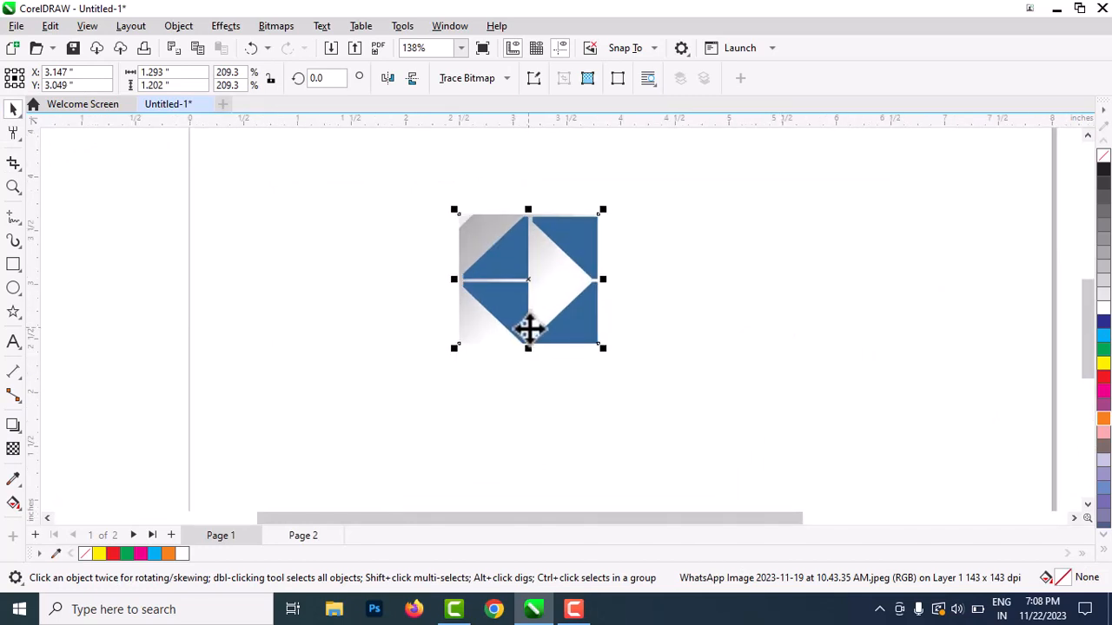
pyautogui.scroll(-2, 526, 323)
pyautogui.scroll(2, 547, 312)
pyautogui.moveTo(546, 311); pyautogui.dragTo(602, 310)
pyautogui.scroll(-2, 464, 283)
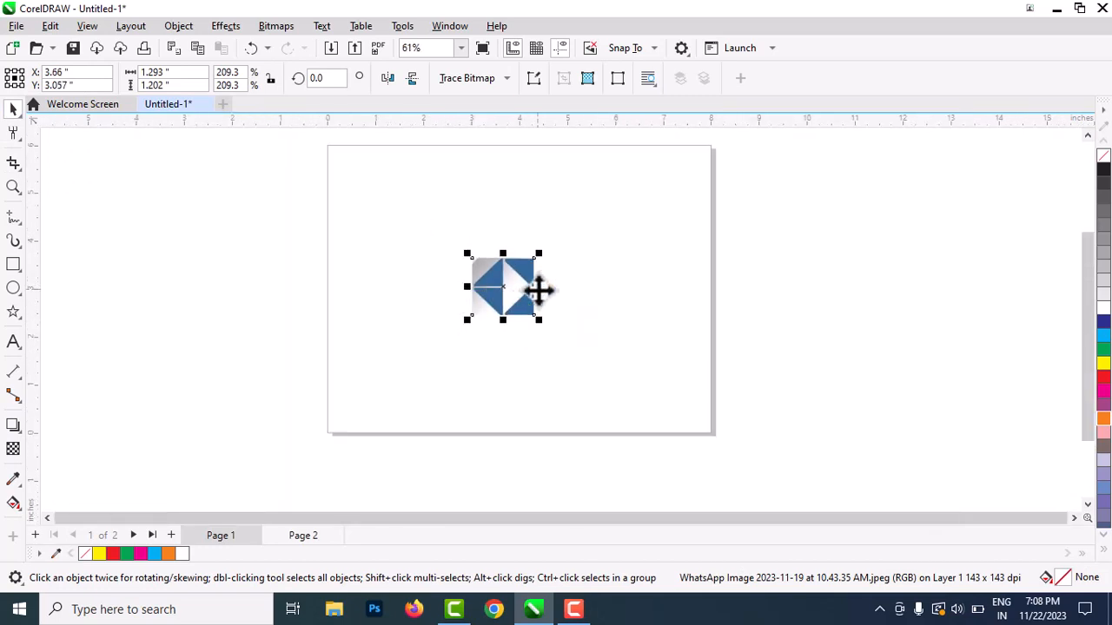
pyautogui.scroll(6, 539, 291)
pyautogui.scroll(-6, 542, 285)
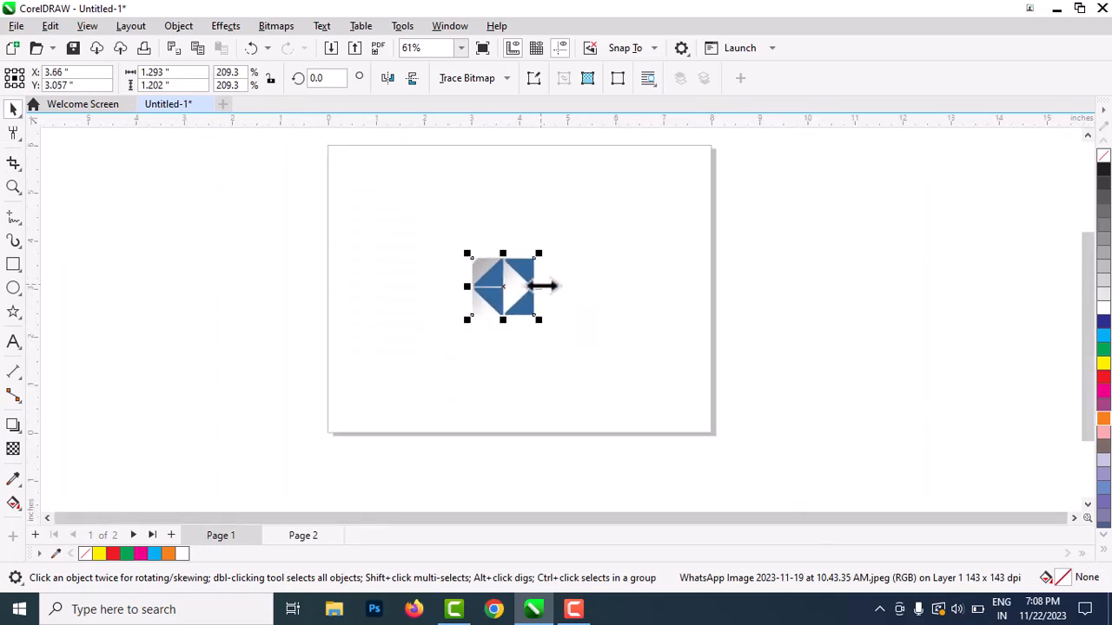
pyautogui.scroll(4, 542, 285)
pyautogui.moveTo(513, 271); pyautogui.dragTo(571, 287)
pyautogui.scroll(-5, 570, 288)
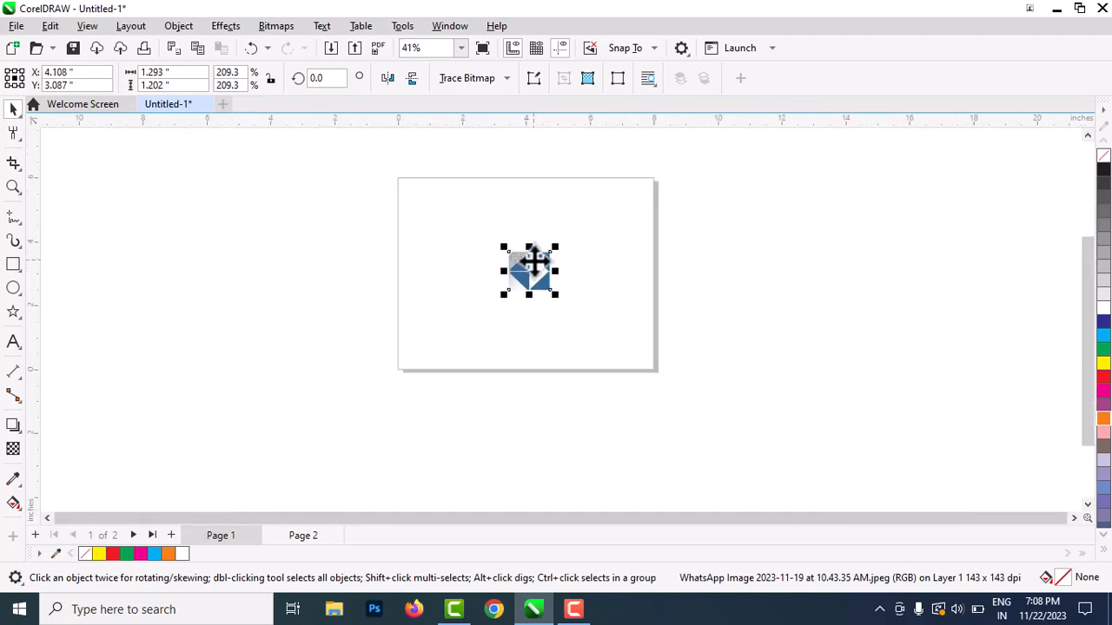
pyautogui.scroll(4, 534, 262)
pyautogui.moveTo(581, 234); pyautogui.dragTo(656, 201)
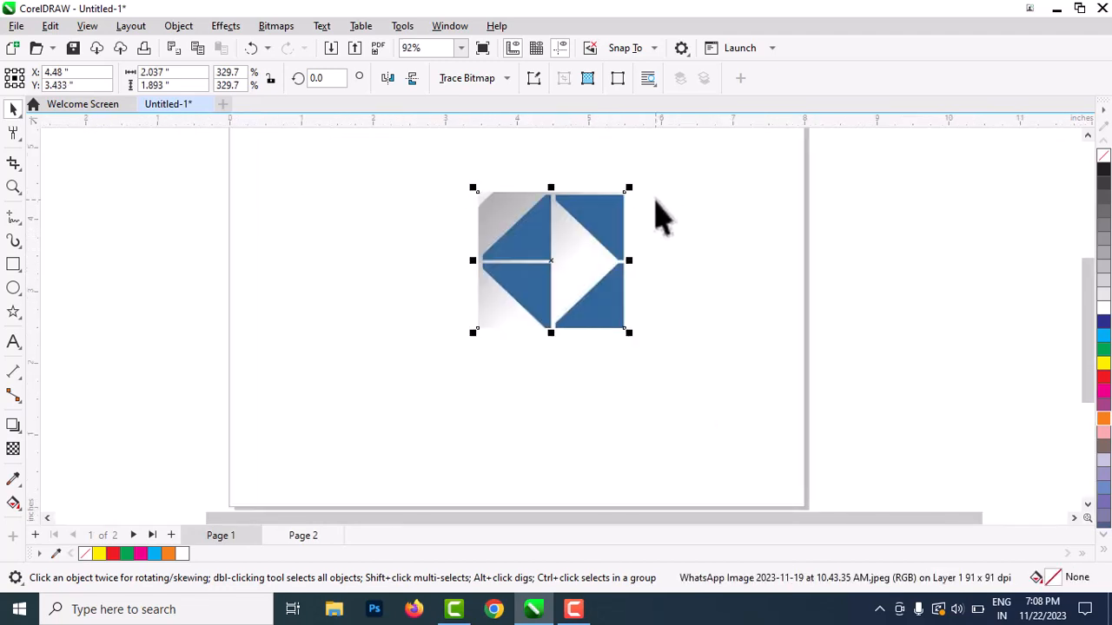
# Delete the cropped emblem and both red half-circle pieces from the page
pyautogui.press('Delete')
pyautogui.scroll(-4, 474, 278)
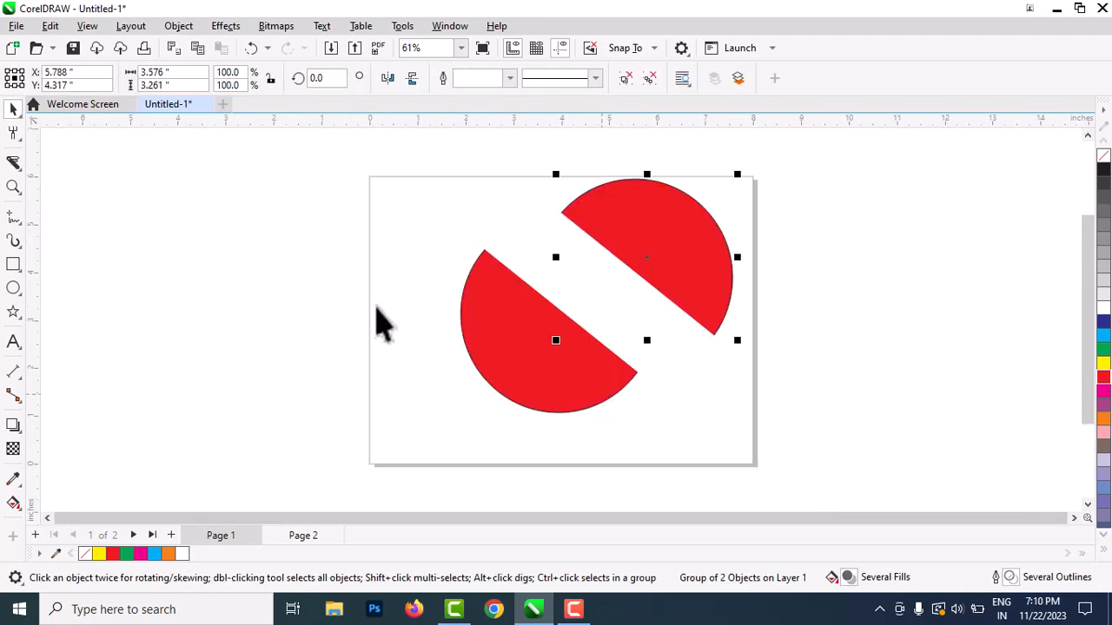
pyautogui.moveTo(272, 179); pyautogui.dragTo(766, 453)
pyautogui.click(709, 300)
pyautogui.press('Delete')
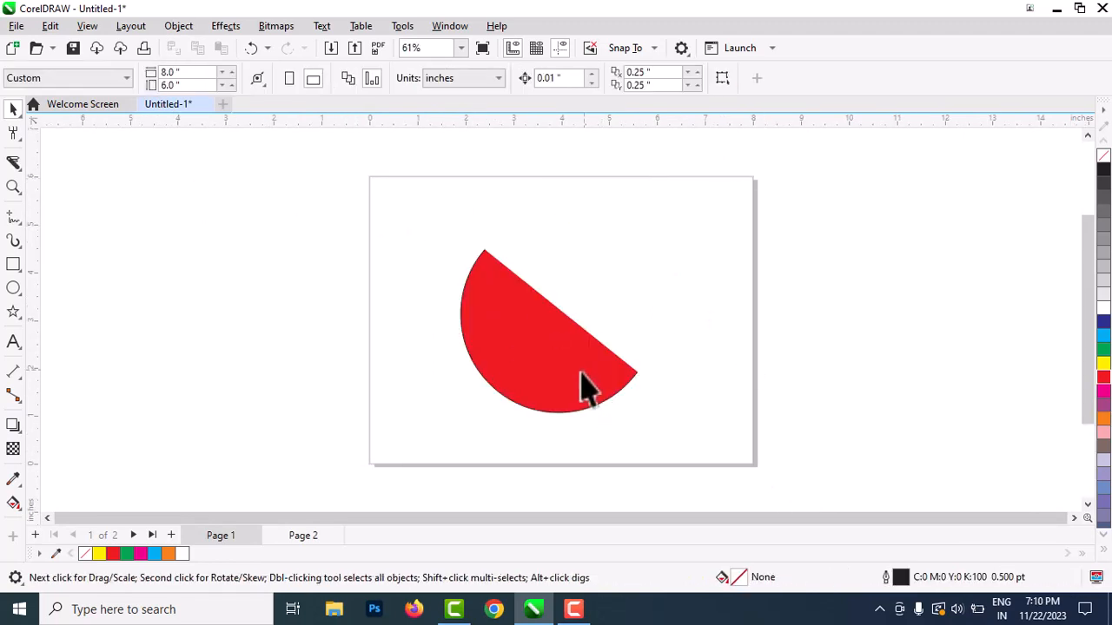
pyautogui.click(579, 373)
pyautogui.press('Delete')
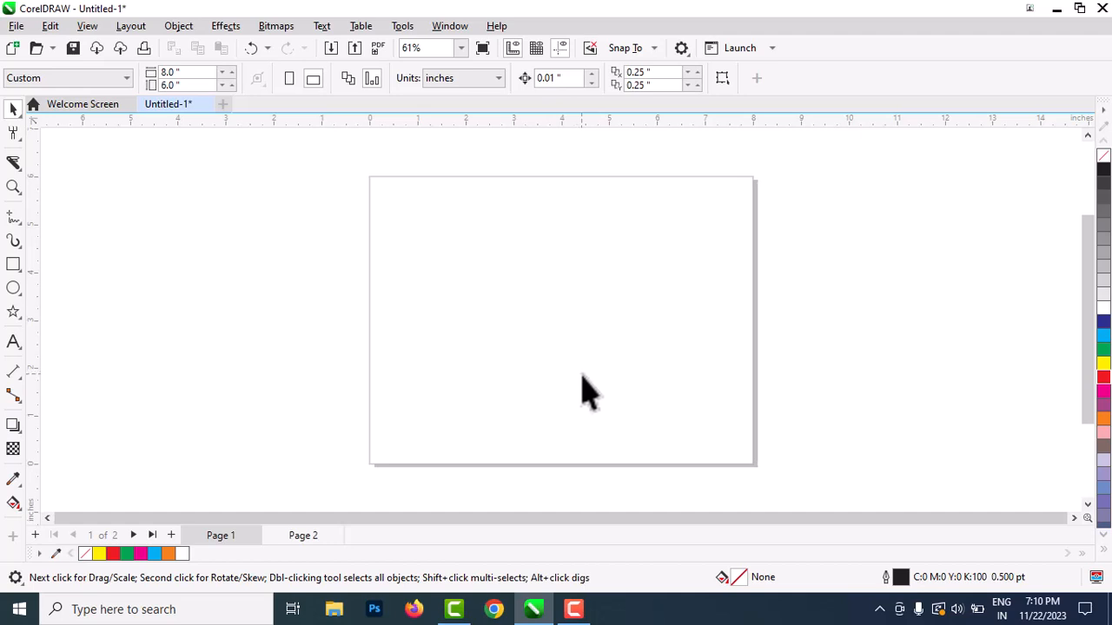
# Draw an ellipse about 4.31 by 4.21 inches near the page centre and fill it with red
pyautogui.click(13, 289)
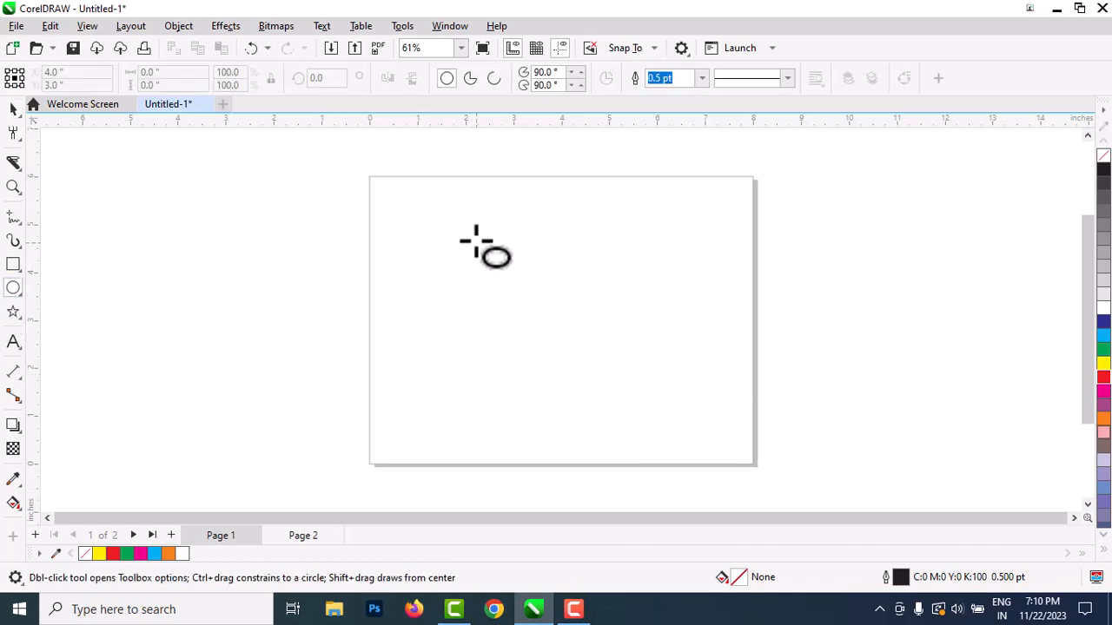
pyautogui.moveTo(460, 210)
pyautogui.mouseDown()
pyautogui.moveTo(572, 344)
pyautogui.moveTo(667, 411)
pyautogui.mouseUp()
pyautogui.click(1099, 376)
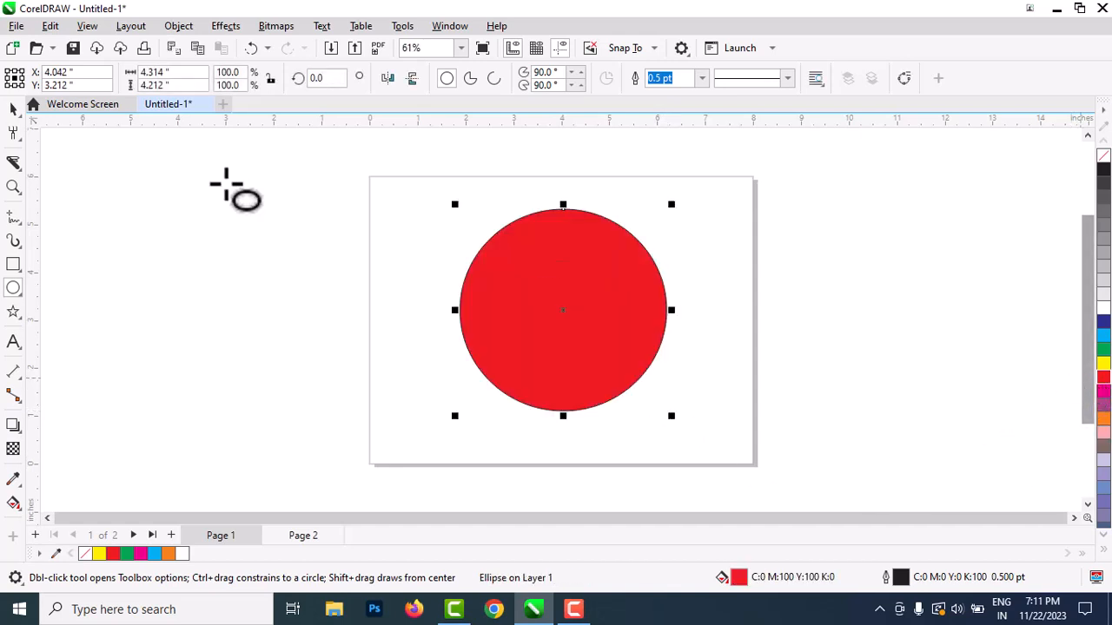
# Slice the red circle in two with the Knife along a straight diagonal from its upper-left to its lower-right edge
pyautogui.click(15, 168)
pyautogui.click(48, 181)
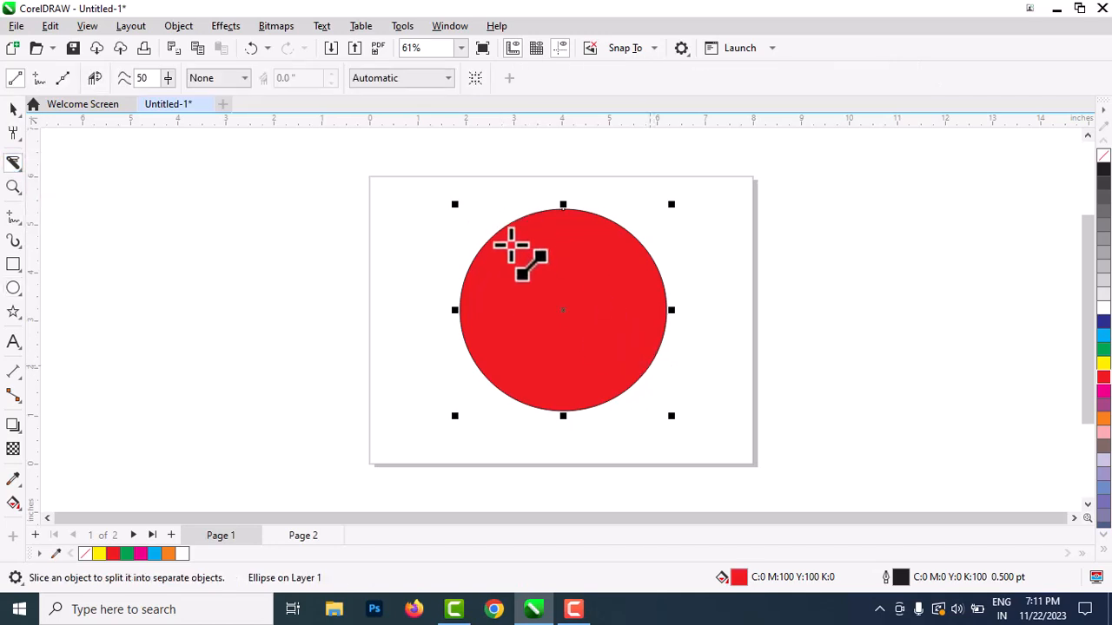
pyautogui.moveTo(508, 228); pyautogui.dragTo(638, 379)
# Separate the two halves of the red circle, moving one toward the page's upper right and the other below it
pyautogui.click(13, 110)
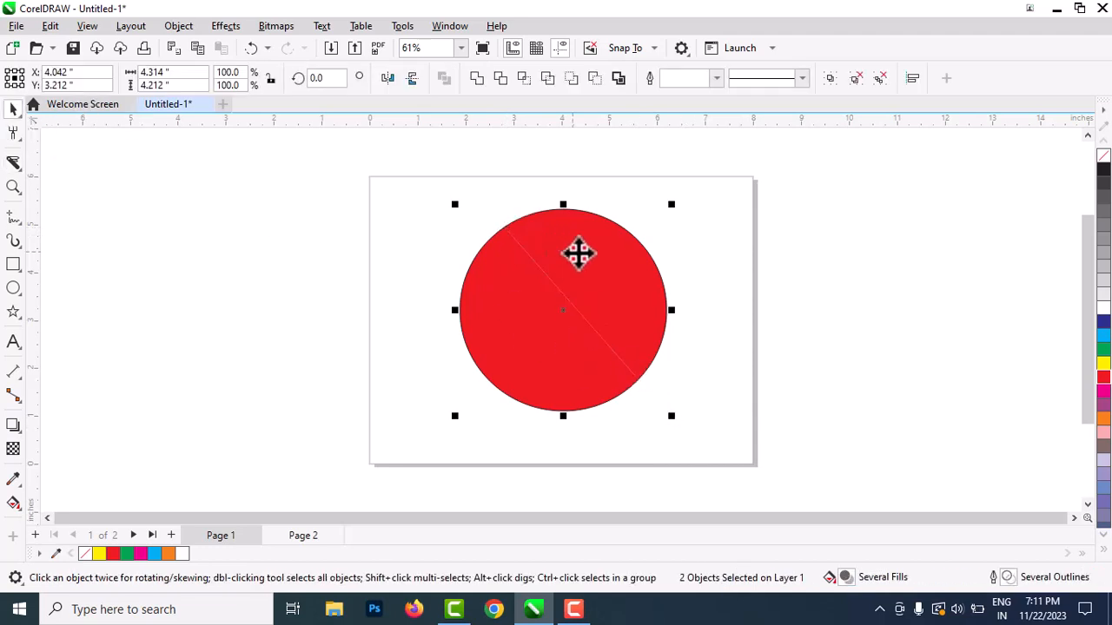
pyautogui.moveTo(571, 240); pyautogui.dragTo(689, 274)
pyautogui.click(492, 281)
pyautogui.click(600, 303)
pyautogui.click(452, 341)
pyautogui.moveTo(452, 342); pyautogui.dragTo(573, 366)
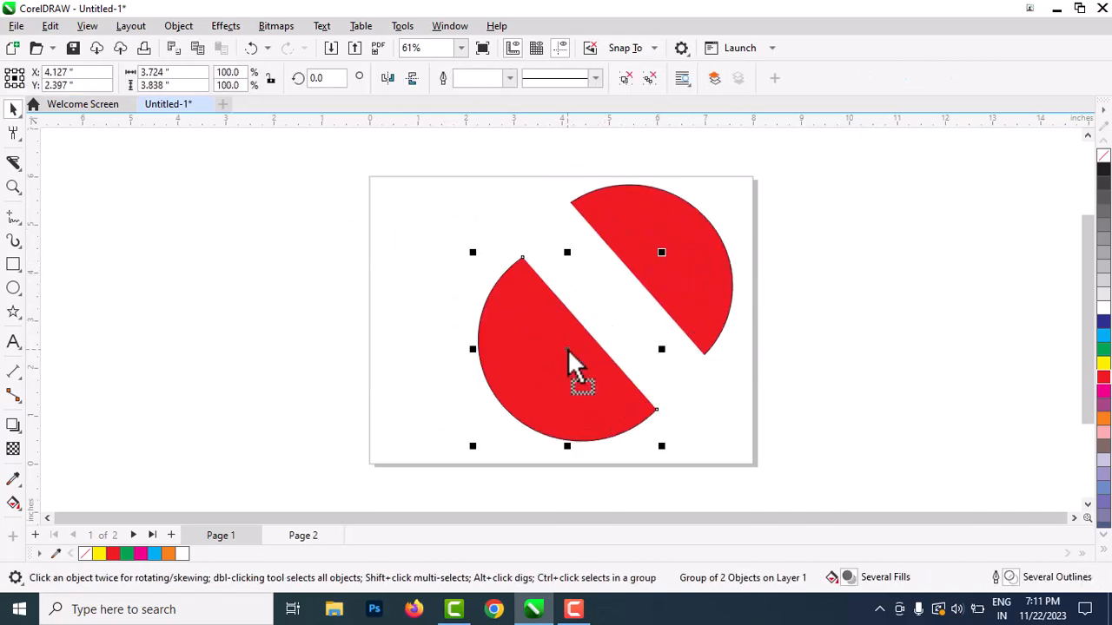
# Delete both separated halves of the red circle
pyautogui.click(744, 255)
pyautogui.click(697, 279)
pyautogui.press('Delete')
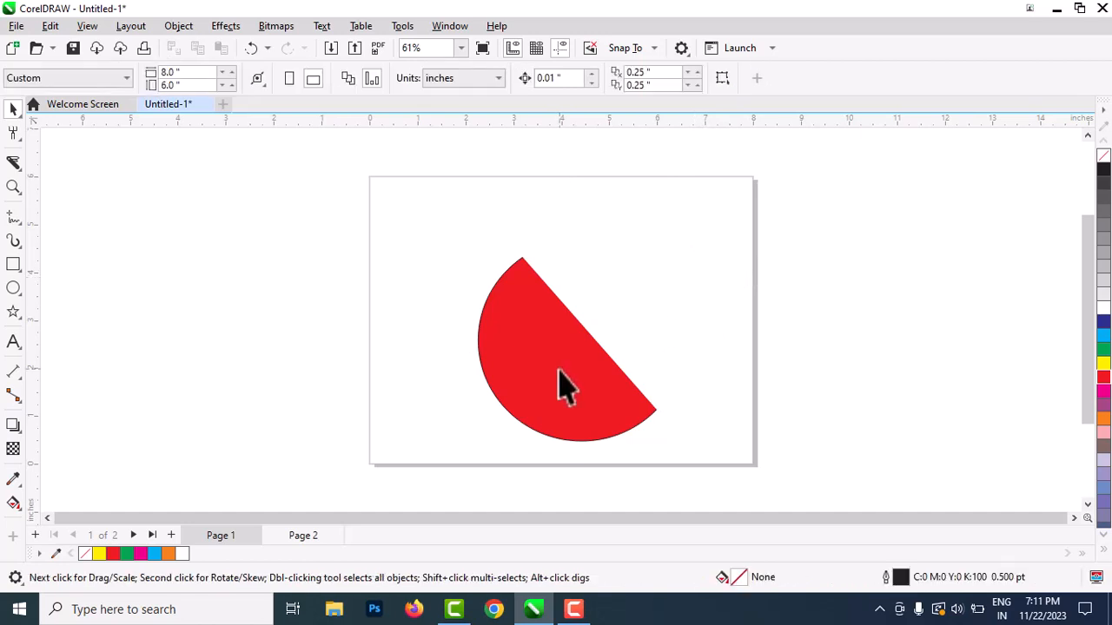
pyautogui.click(562, 384)
pyautogui.press('Delete')
# Draw a rectangle about 5.15 by 2.77 inches near the page centre and fill it with cyan
pyautogui.click(14, 264)
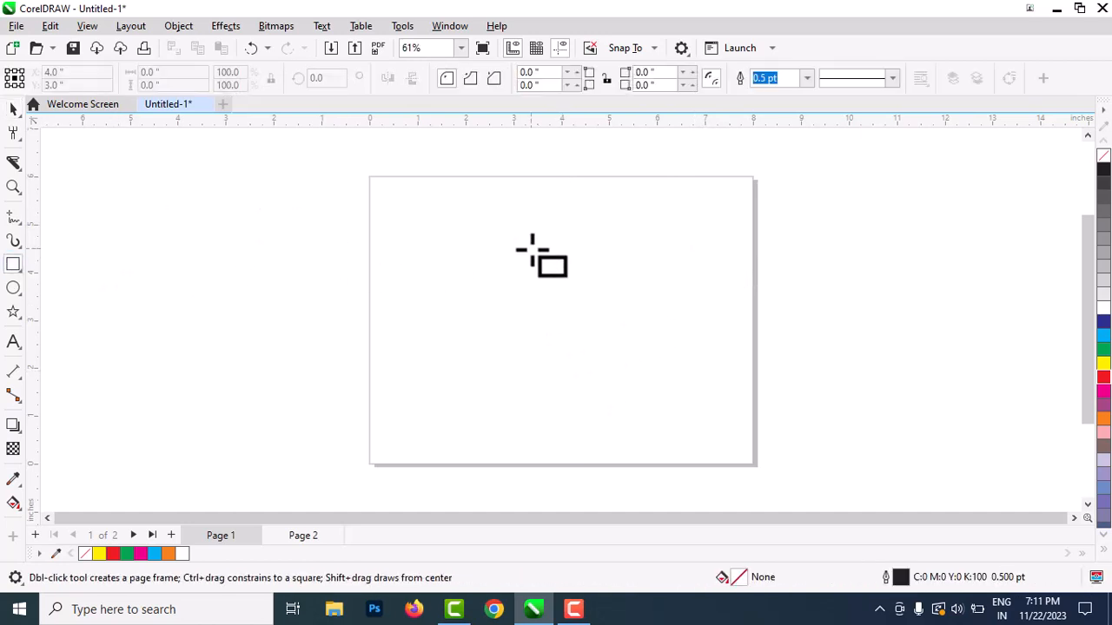
pyautogui.moveTo(430, 231); pyautogui.dragTo(676, 365)
pyautogui.click(1103, 335)
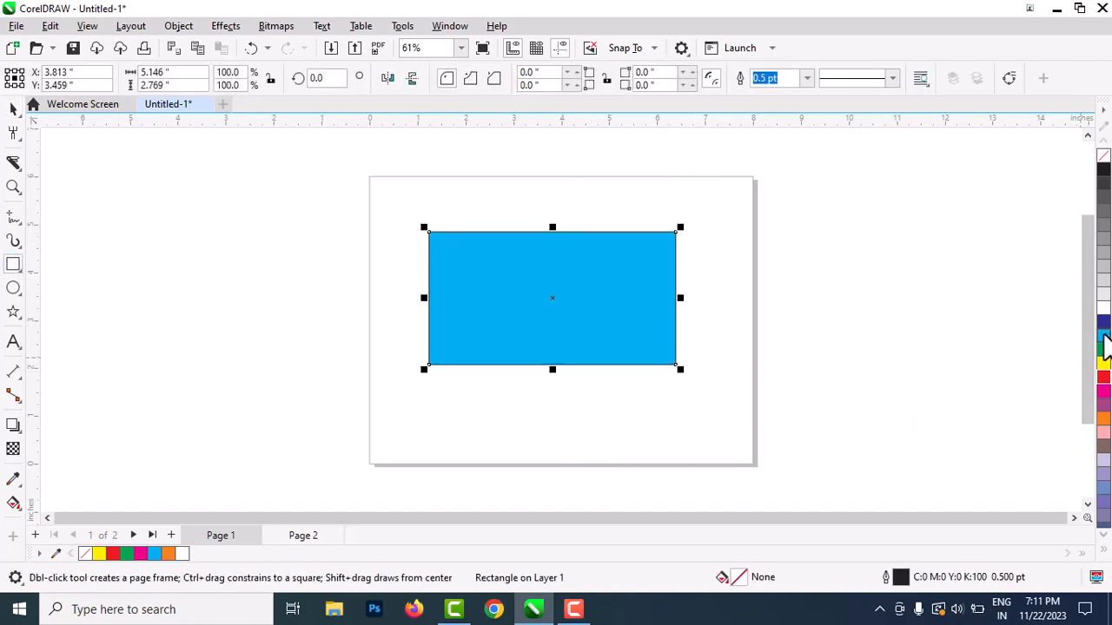
# Slice the rectangle's upper-left corner with the Knife along a straight line from its top edge to its left edge
pyautogui.click(14, 162)
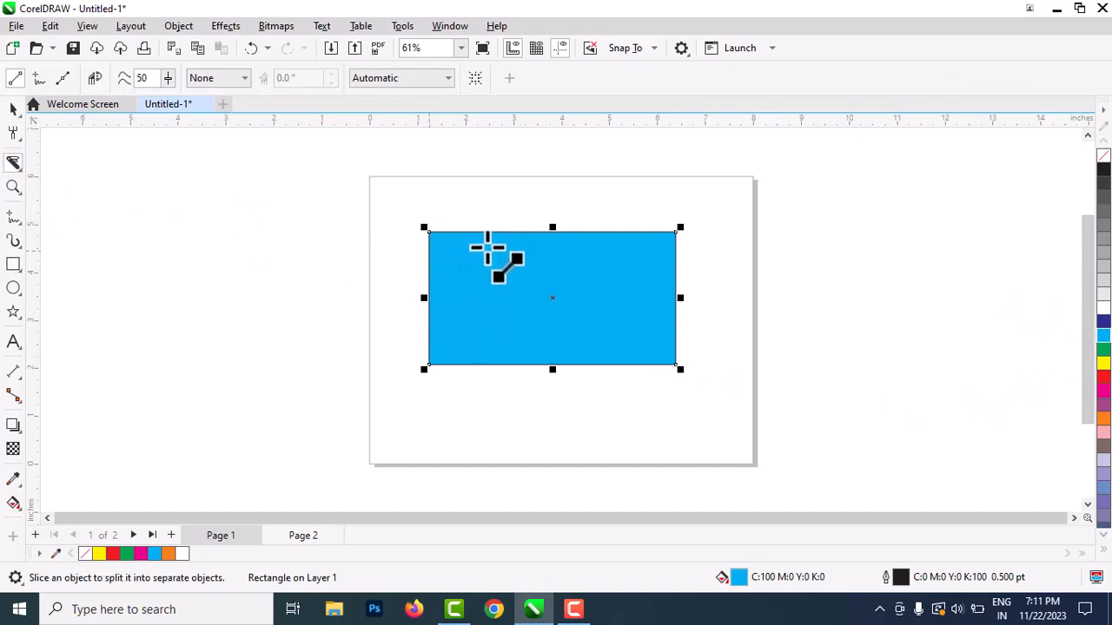
pyautogui.click(537, 232)
pyautogui.click(428, 329)
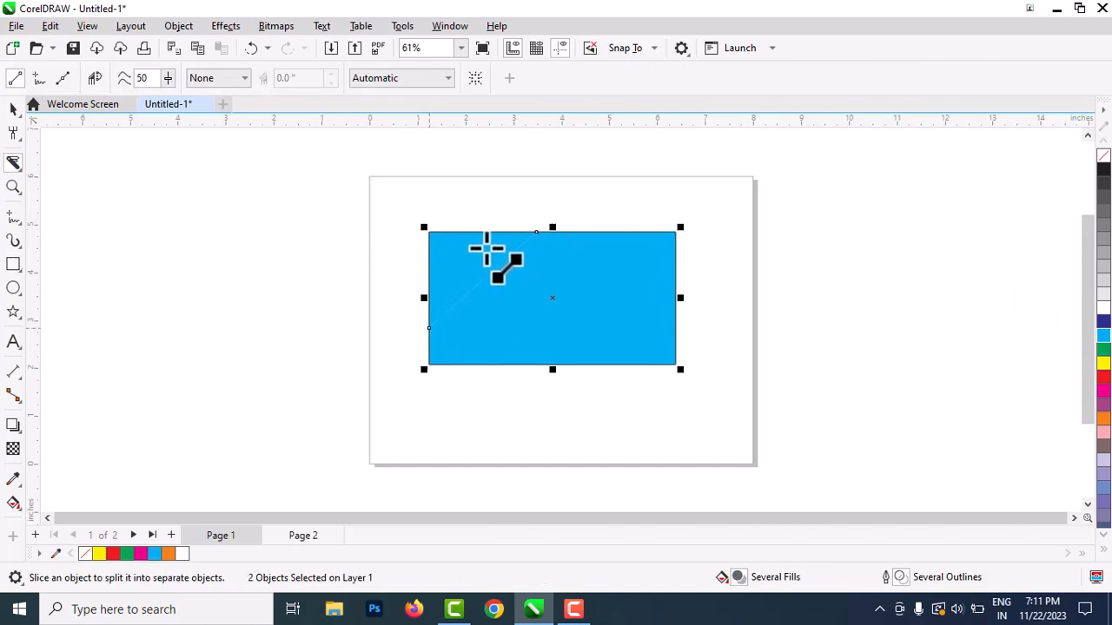
# Separate the triangular corner from the larger blue piece, leaving a diagonal gap between them on the page
pyautogui.click(13, 109)
pyautogui.moveTo(505, 258); pyautogui.dragTo(325, 239)
pyautogui.press('Escape')
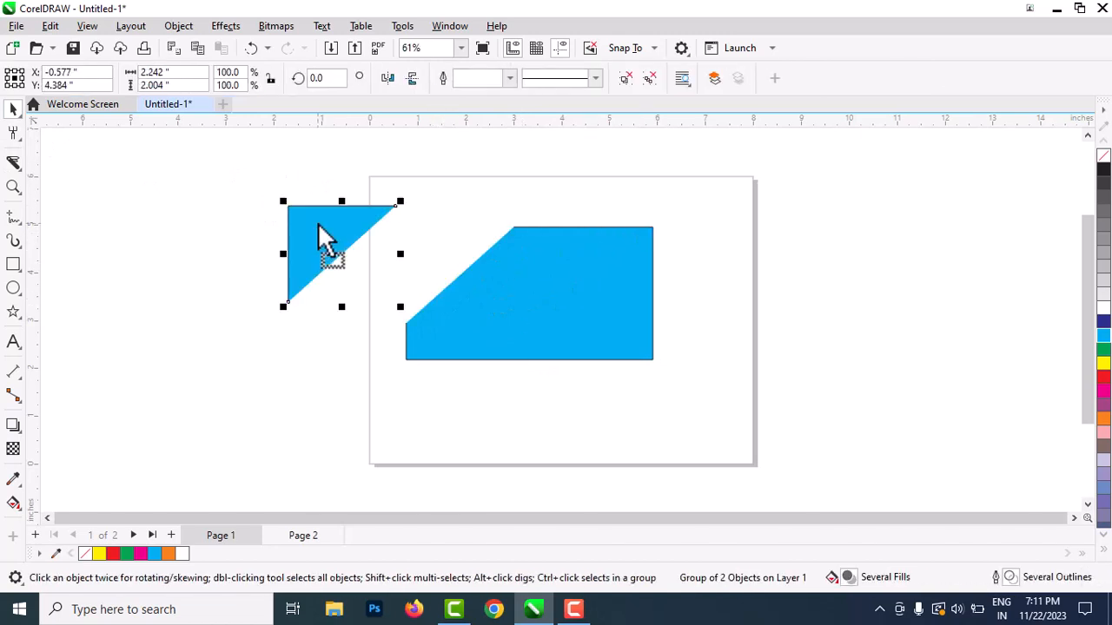
pyautogui.moveTo(539, 316); pyautogui.dragTo(620, 355)
pyautogui.moveTo(324, 226); pyautogui.dragTo(484, 268)
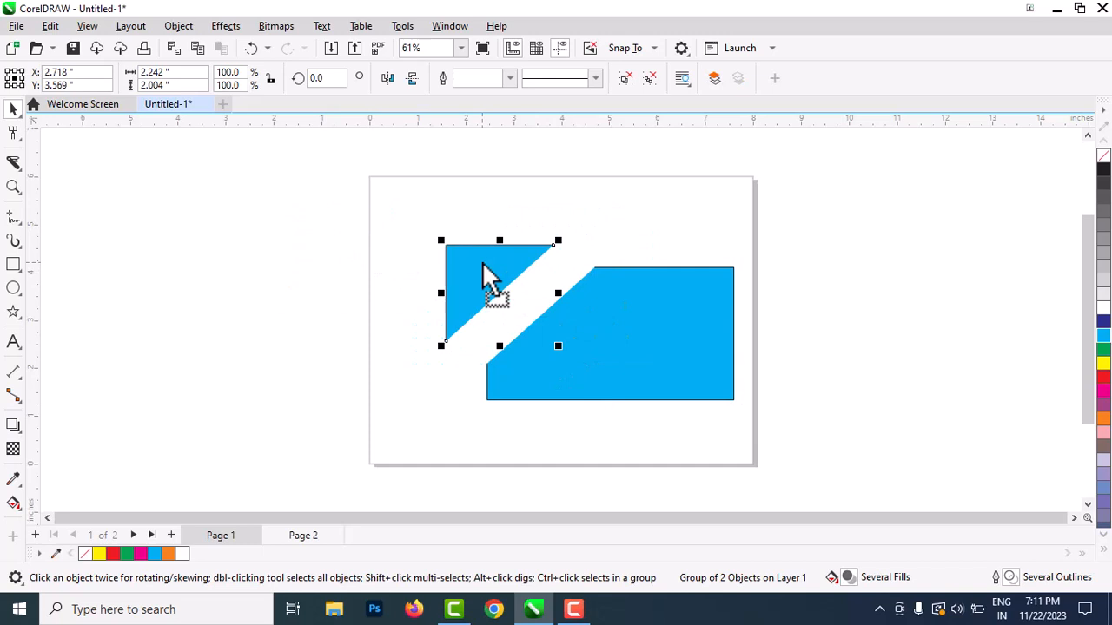
# Delete the triangular corner and the remaining blue piece from the page
pyautogui.press('Delete')
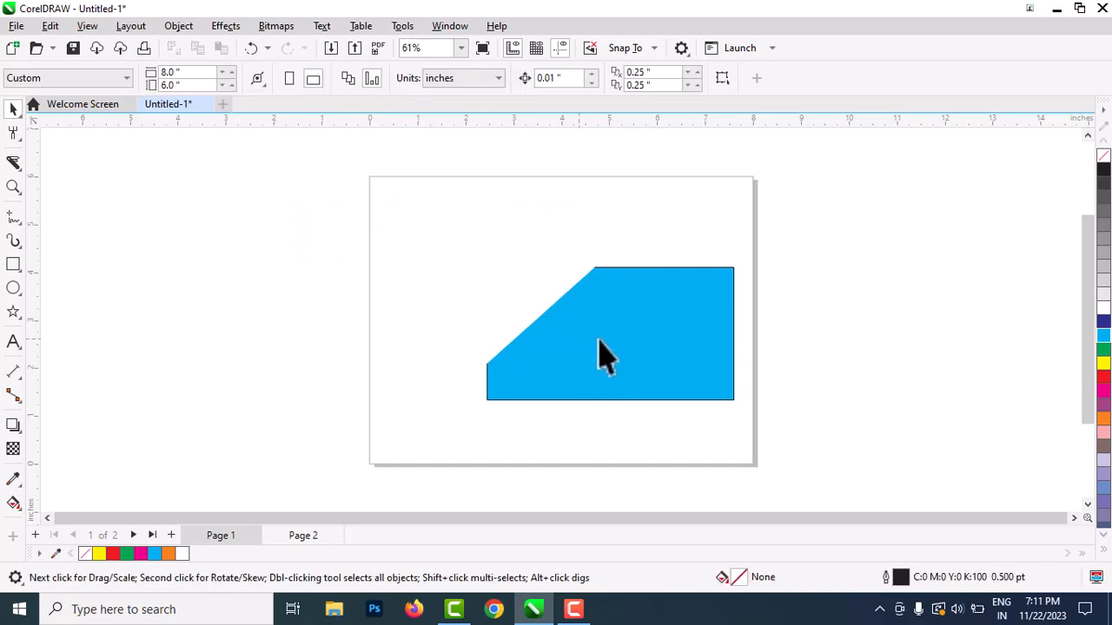
pyautogui.moveTo(617, 335); pyautogui.dragTo(581, 318)
pyautogui.moveTo(284, 228); pyautogui.dragTo(744, 415)
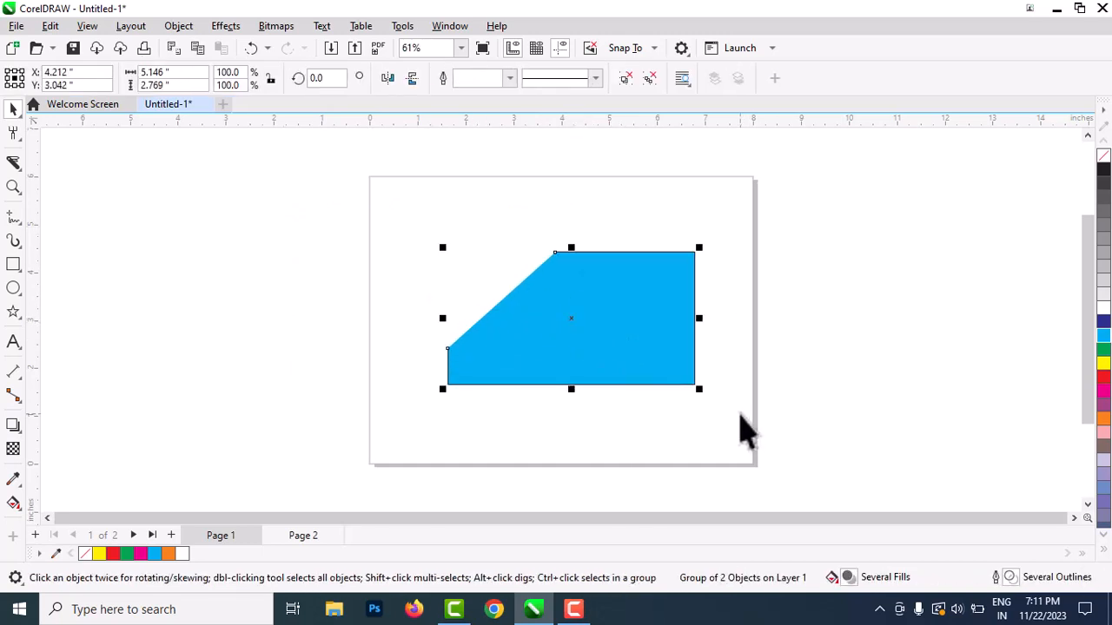
pyautogui.press('Delete')
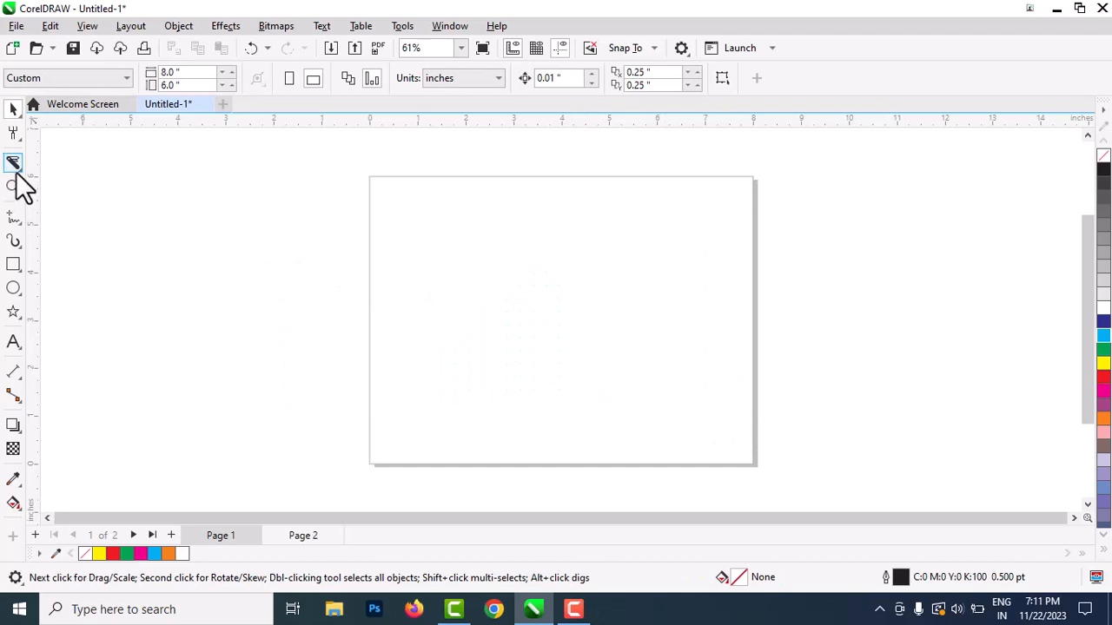
# Draw an ellipse about 3.82 by 3.79 inches mid-page and an overlapping one about 4.52 by 4.37 inches to its upper left
pyautogui.click(16, 171)
pyautogui.click(63, 180)
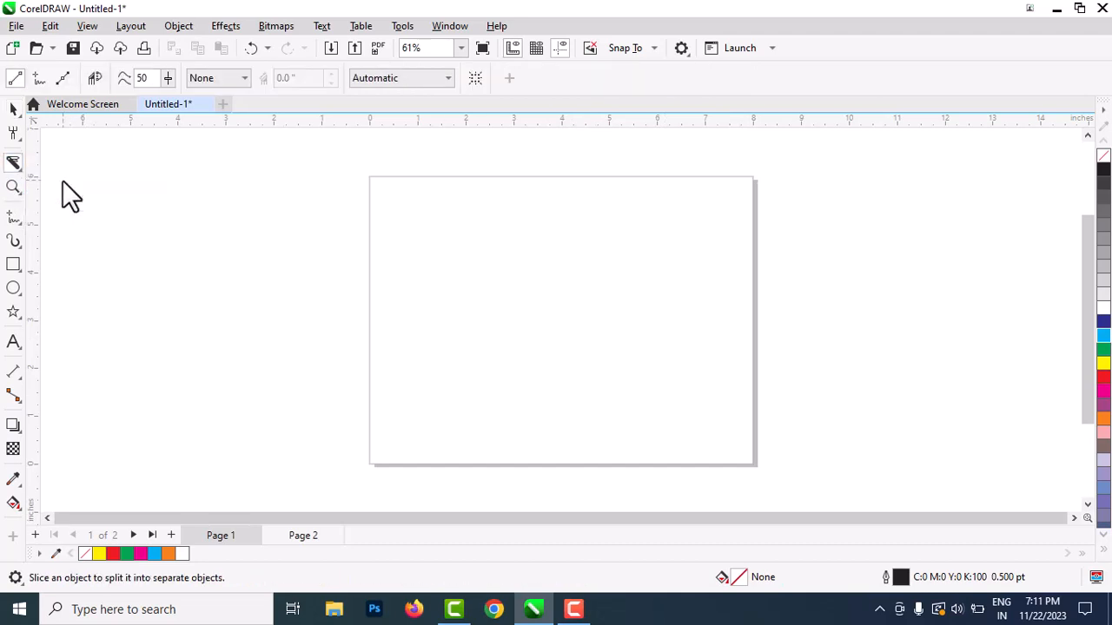
pyautogui.click(15, 167)
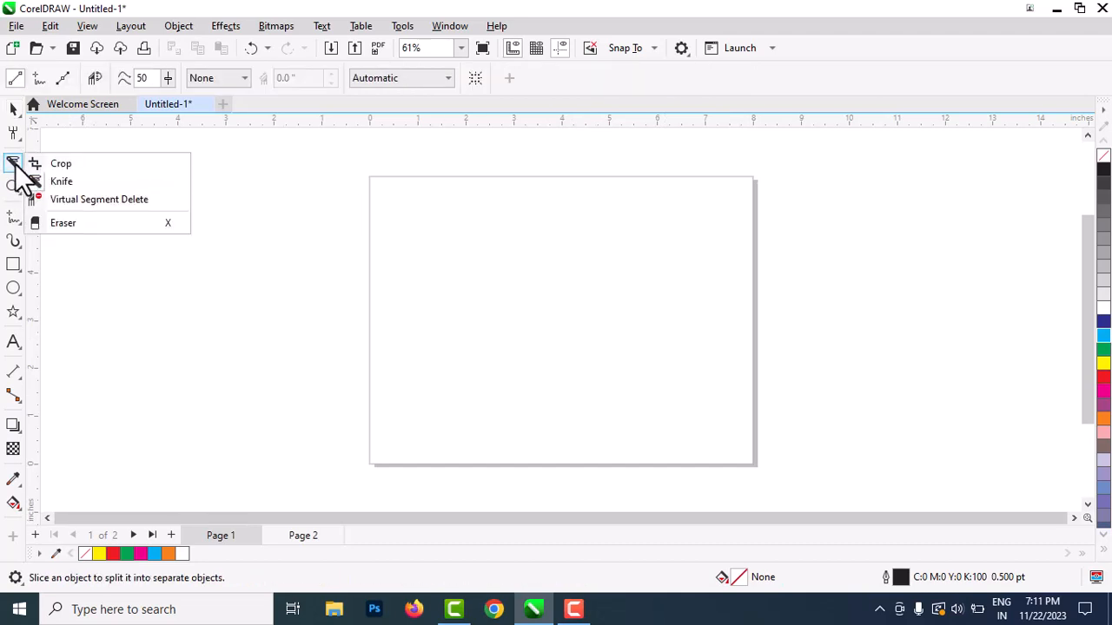
pyautogui.click(67, 200)
pyautogui.press('F7')
pyautogui.moveTo(466, 231); pyautogui.dragTo(650, 409)
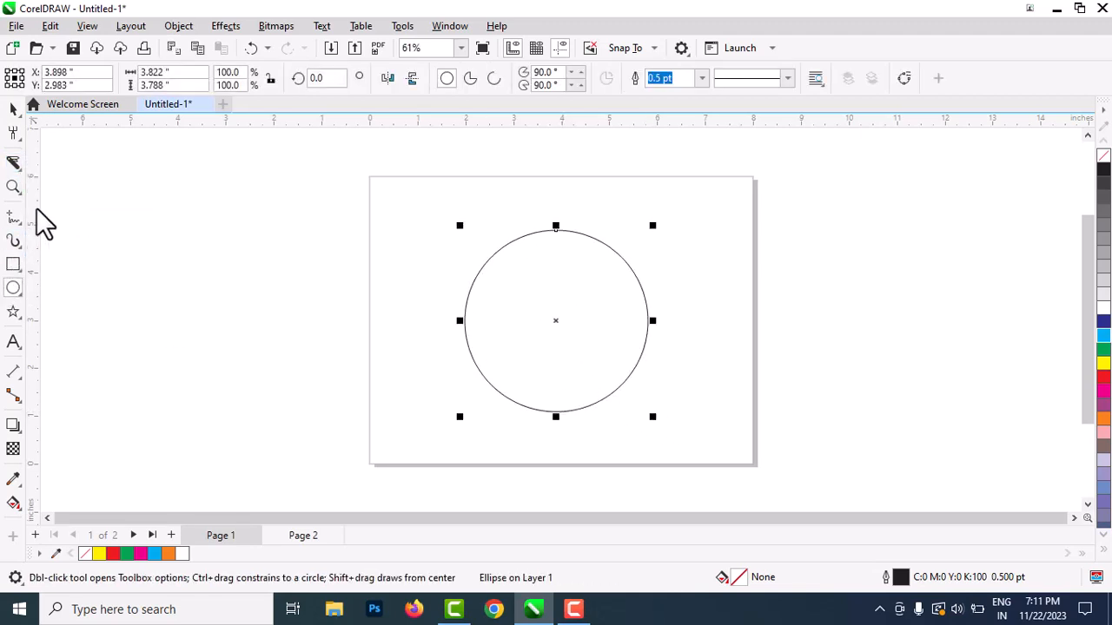
pyautogui.moveTo(336, 165); pyautogui.dragTo(551, 376)
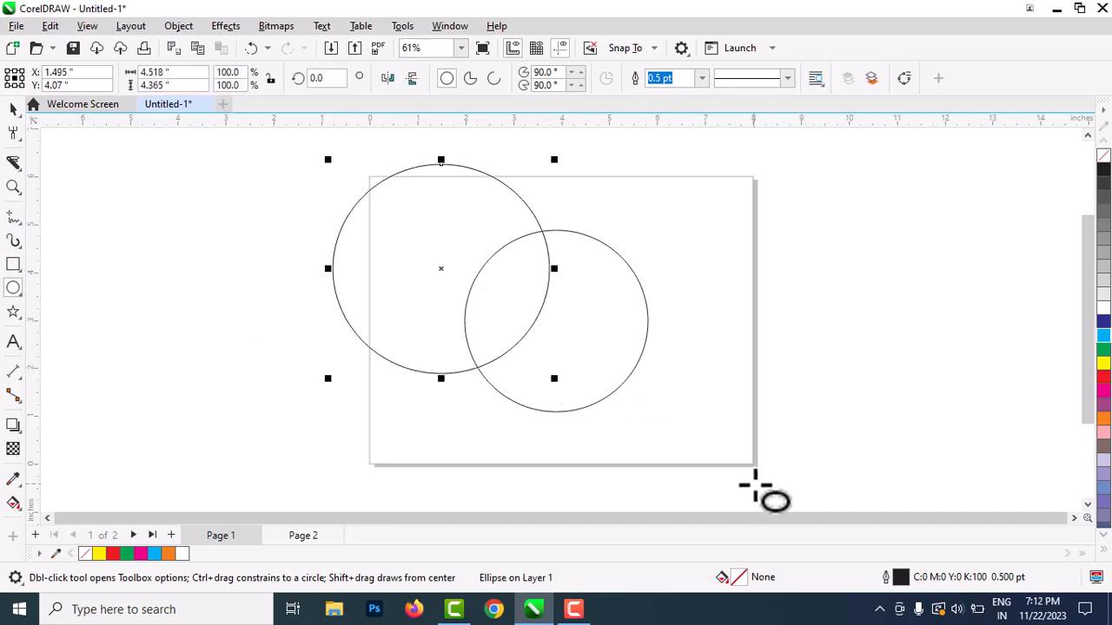
# Remove the larger circle's arc outside the smaller circle with Virtual Segment Delete
pyautogui.click(13, 108)
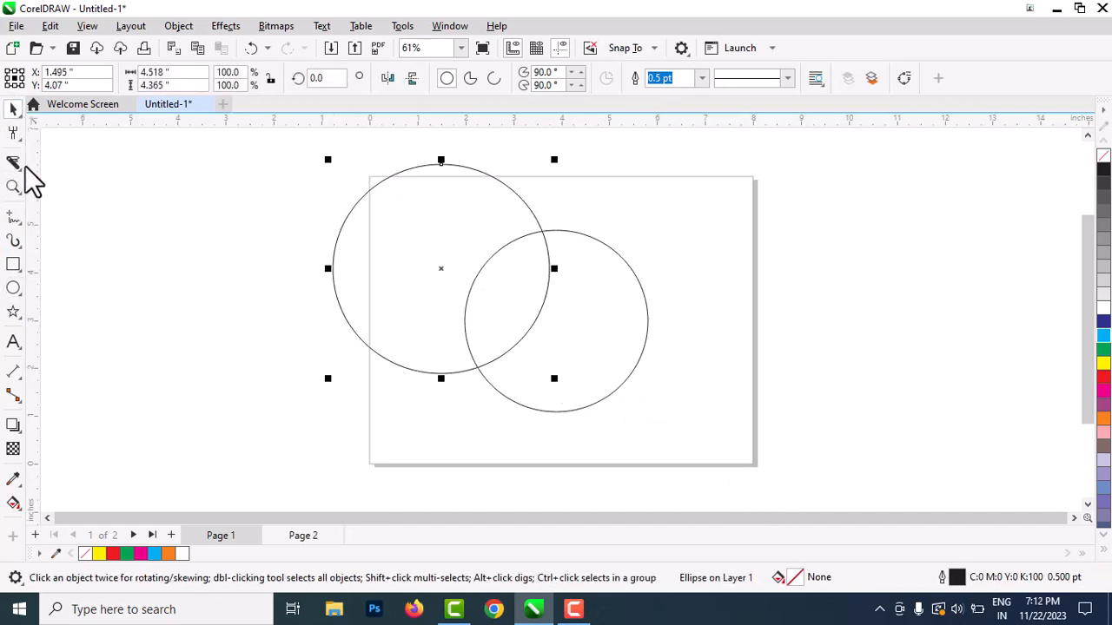
pyautogui.click(19, 168)
pyautogui.click(75, 203)
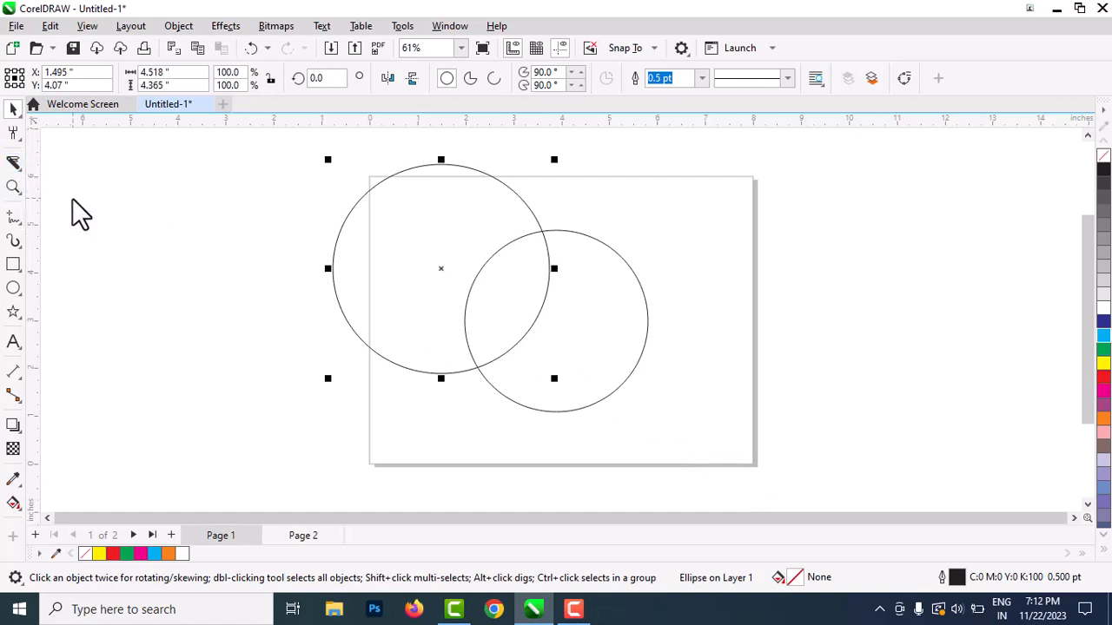
pyautogui.click(479, 170)
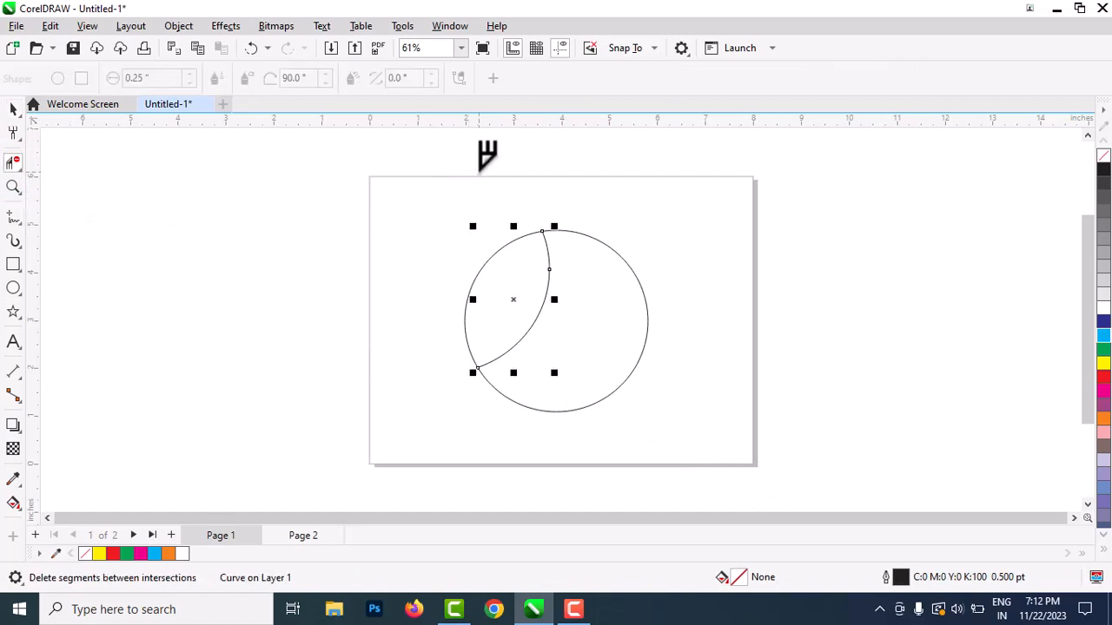
pyautogui.click(13, 111)
pyautogui.click(629, 217)
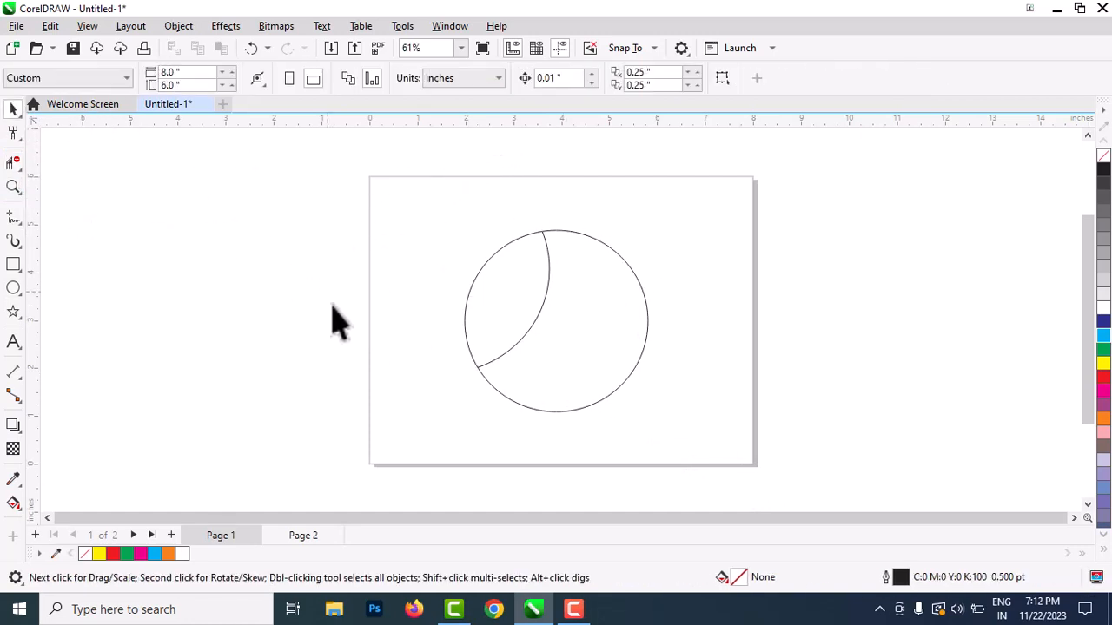
# Draw an ellipse about 2.90 by 2.74 inches over the circle's lower-right edge and remove its outer arc with Virtual Segment Delete
pyautogui.click(12, 287)
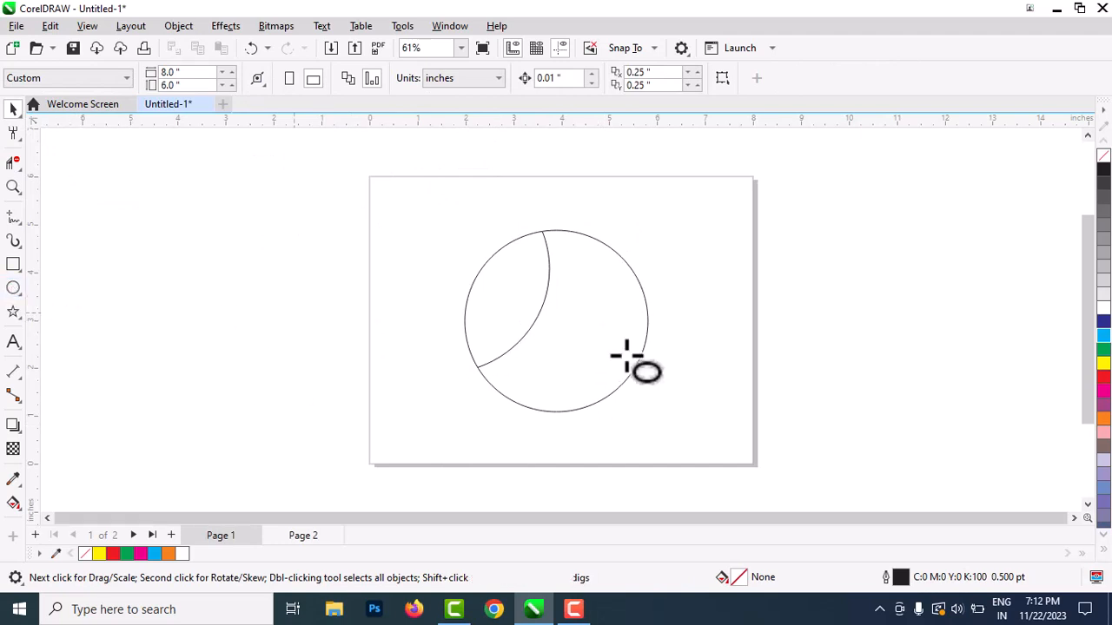
pyautogui.moveTo(589, 309); pyautogui.dragTo(737, 449)
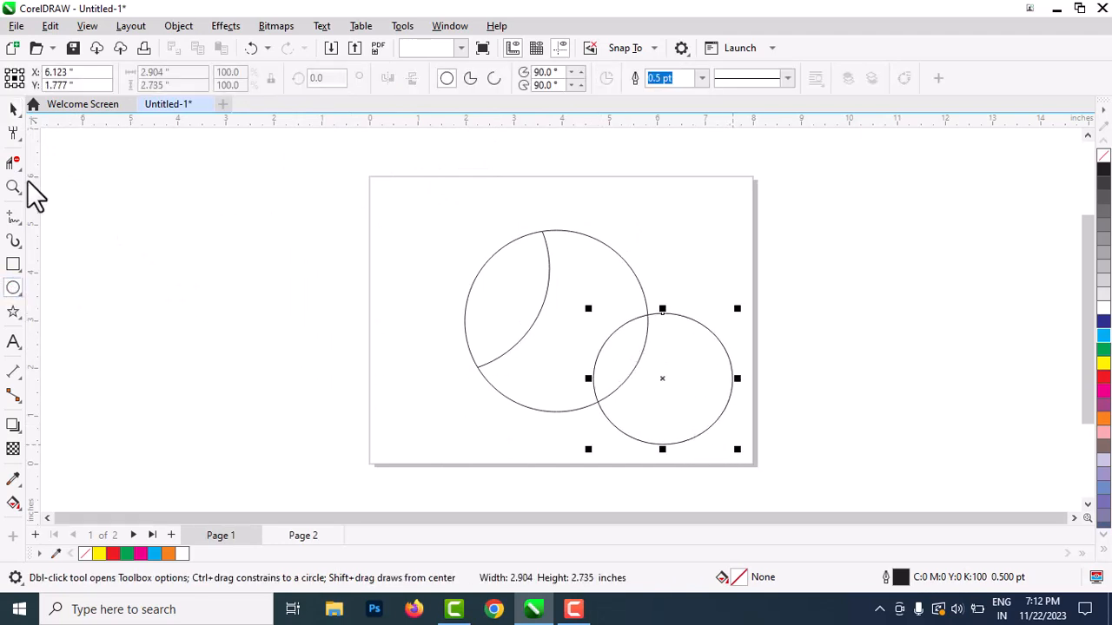
pyautogui.click(13, 162)
pyautogui.click(61, 201)
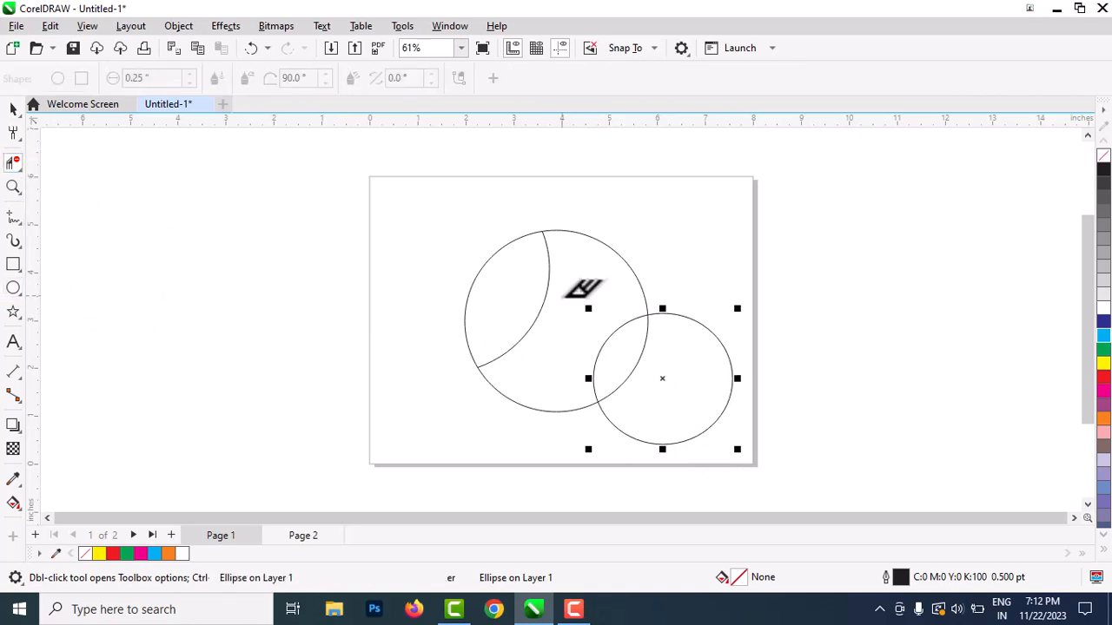
pyautogui.click(682, 313)
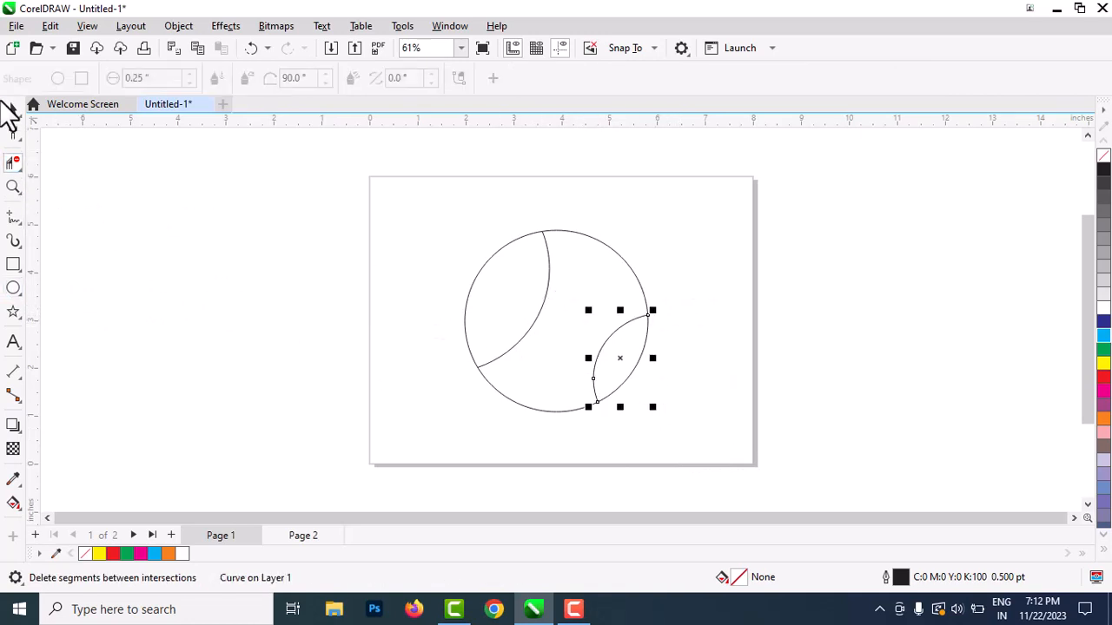
# Delete the circle and both inner arcs from the page
pyautogui.click(13, 109)
pyautogui.click(726, 346)
pyautogui.moveTo(406, 220); pyautogui.dragTo(736, 434)
pyautogui.press('Delete')
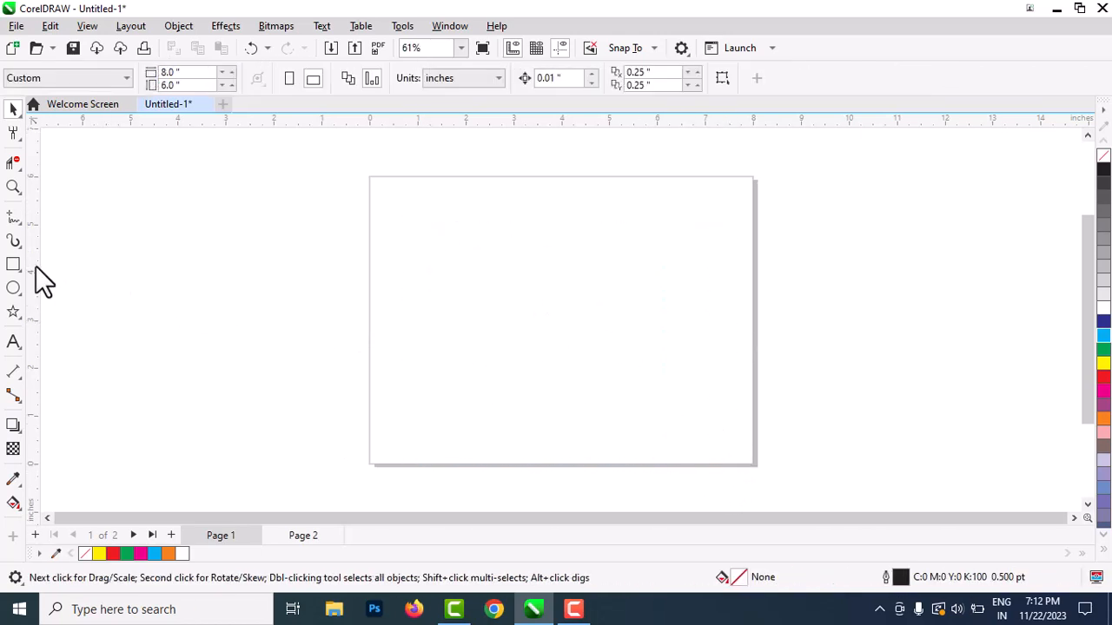
# Draw a rectangle about 3.79 by 2.68 inches mid-page and another about 2.85 by 2.33 inches overlapping its upper-left corner
pyautogui.click(13, 264)
pyautogui.moveTo(452, 264); pyautogui.dragTo(635, 398)
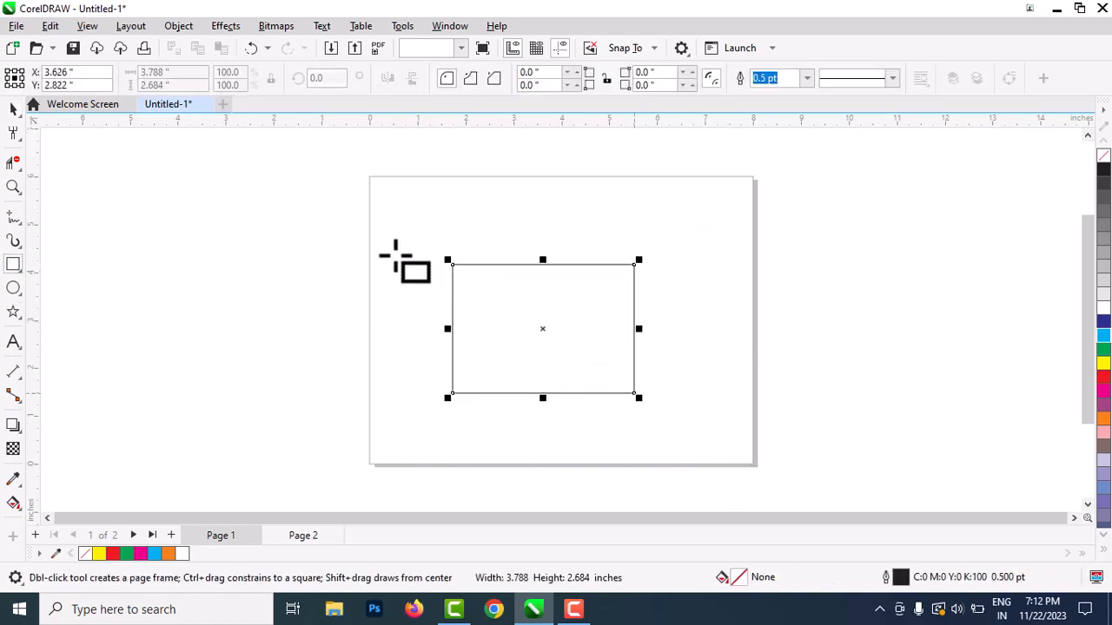
pyautogui.moveTo(368, 218); pyautogui.dragTo(504, 330)
pyautogui.scroll(1, 476, 271)
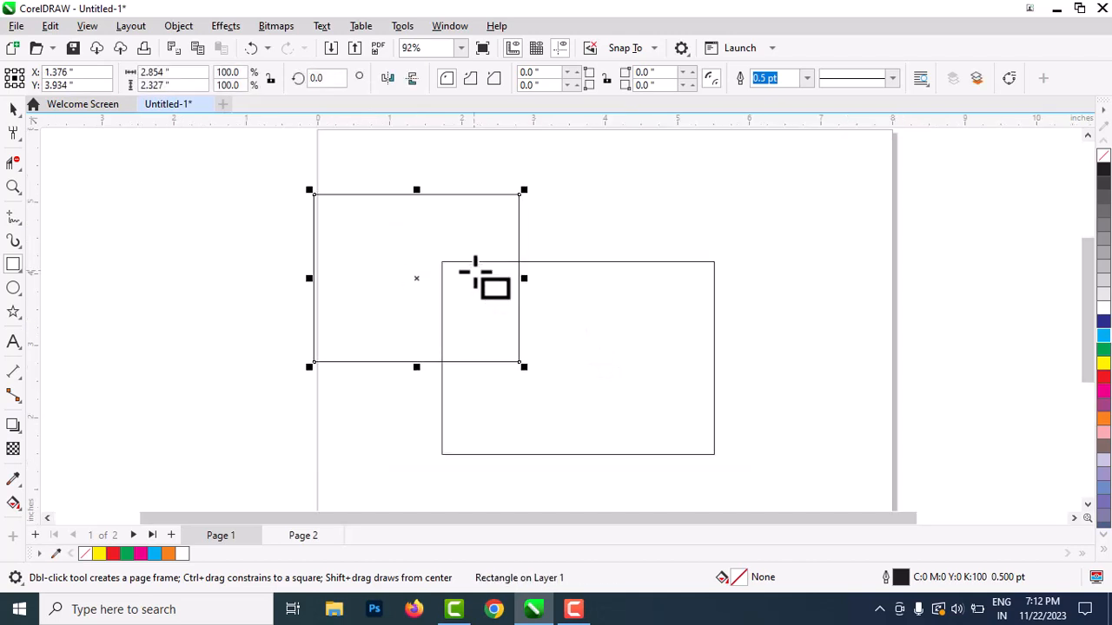
# Remove the smaller rectangle's segments outside the larger rectangle with Virtual Segment Delete
pyautogui.click(15, 165)
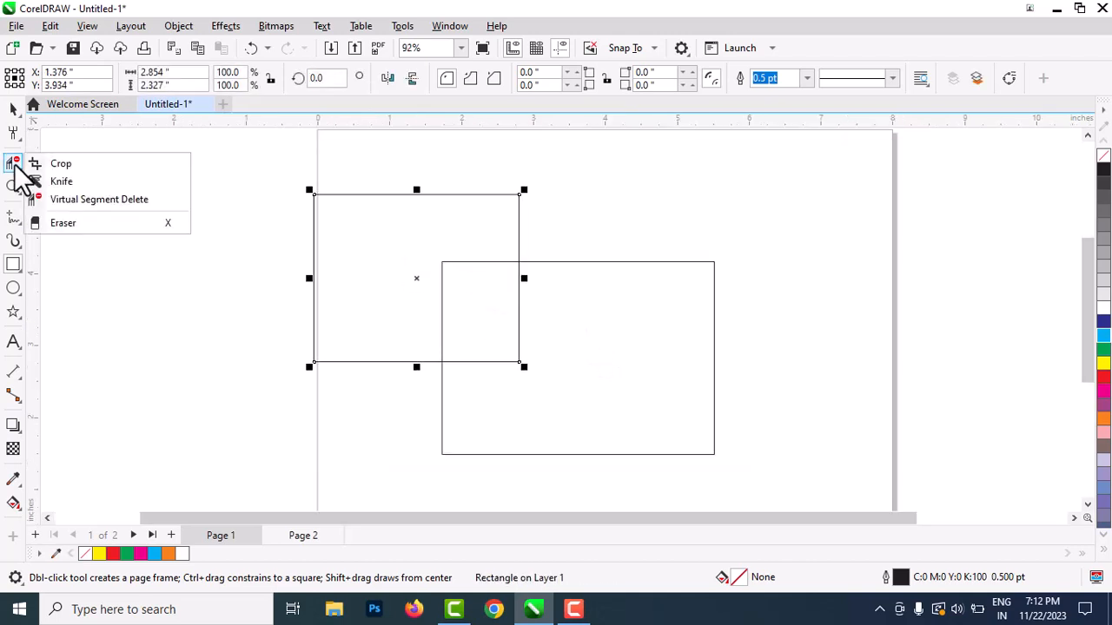
pyautogui.click(74, 200)
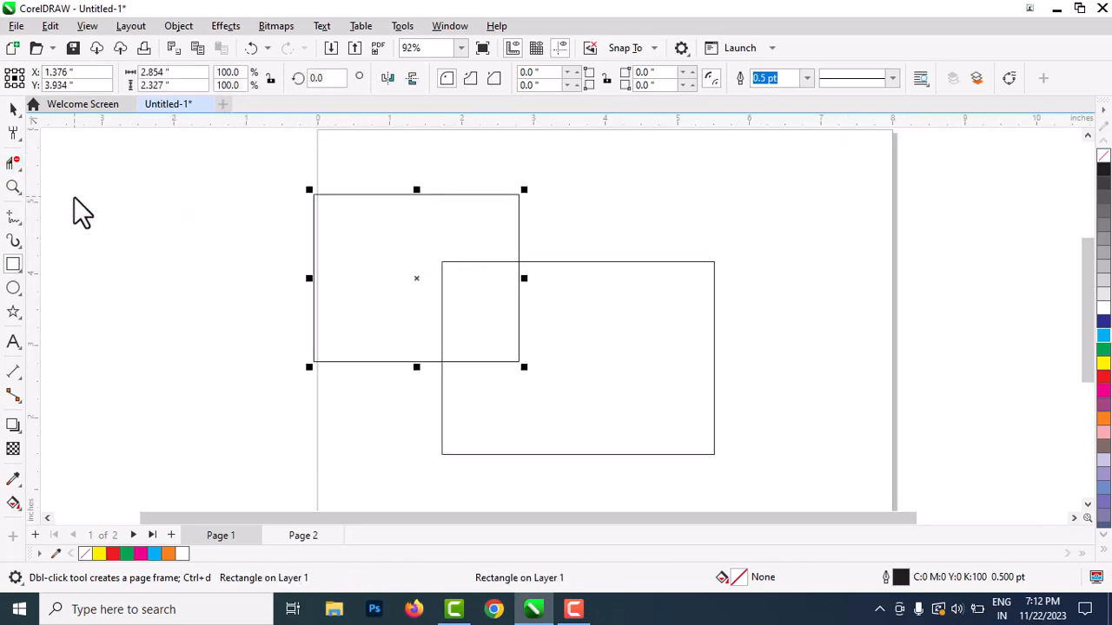
pyautogui.click(375, 359)
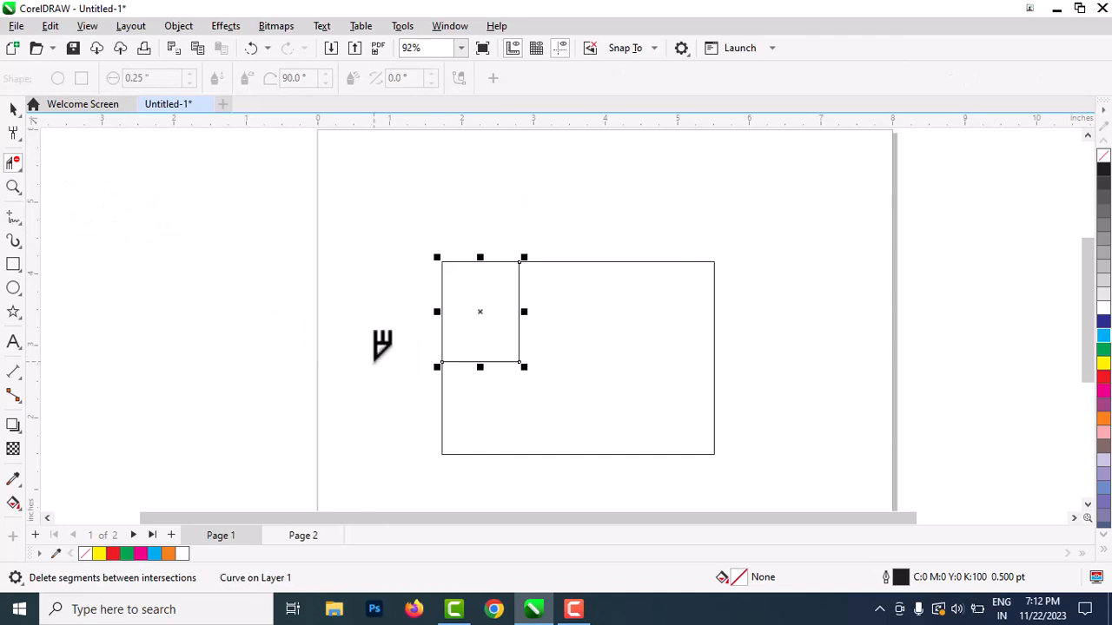
pyautogui.press('space')
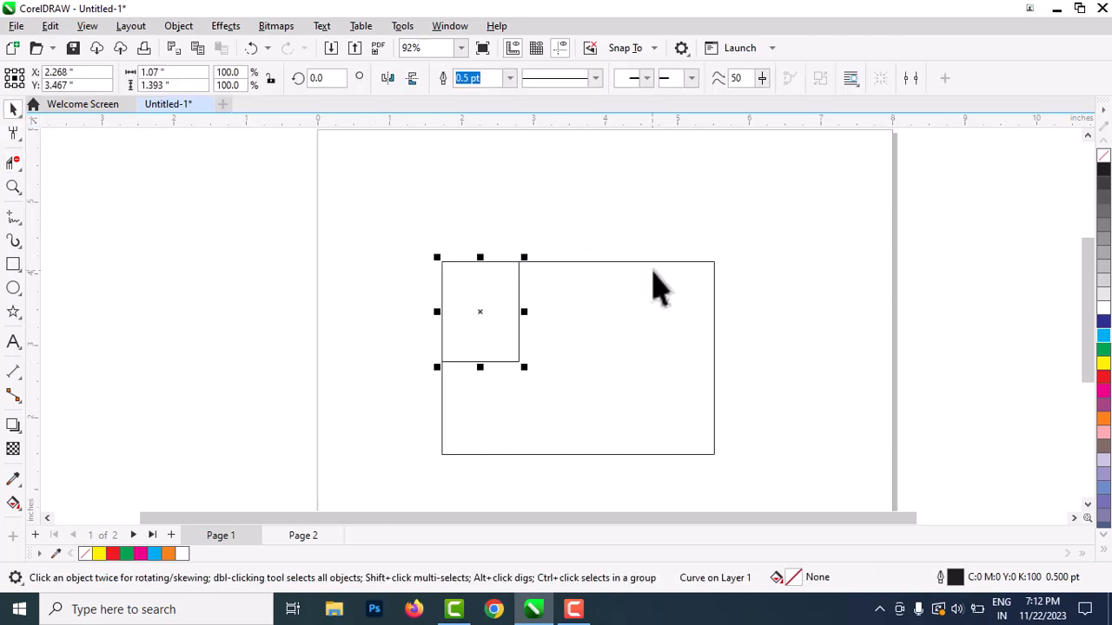
pyautogui.click(653, 270)
pyautogui.scroll(2, 543, 314)
pyautogui.scroll(-3, 482, 285)
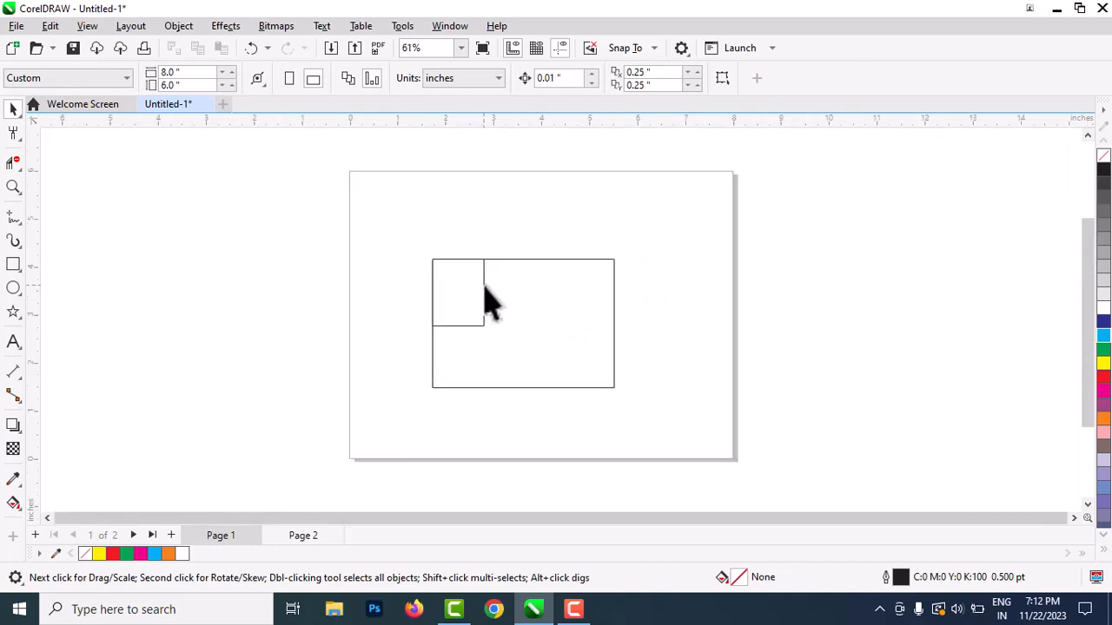
pyautogui.click(483, 290)
pyautogui.click(55, 203)
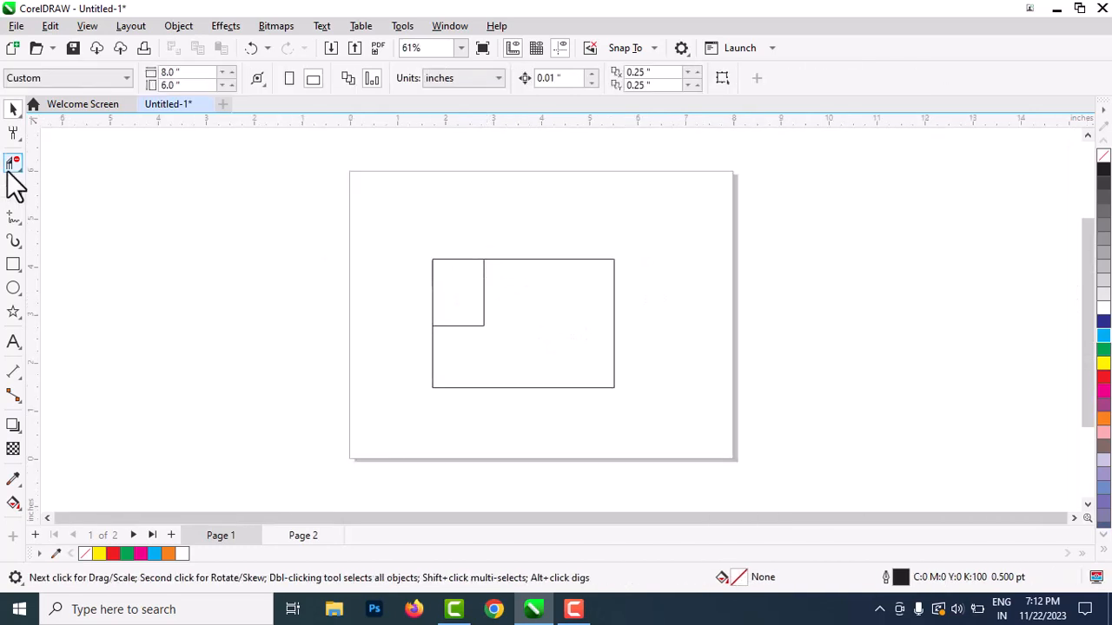
pyautogui.click(10, 169)
pyautogui.click(13, 133)
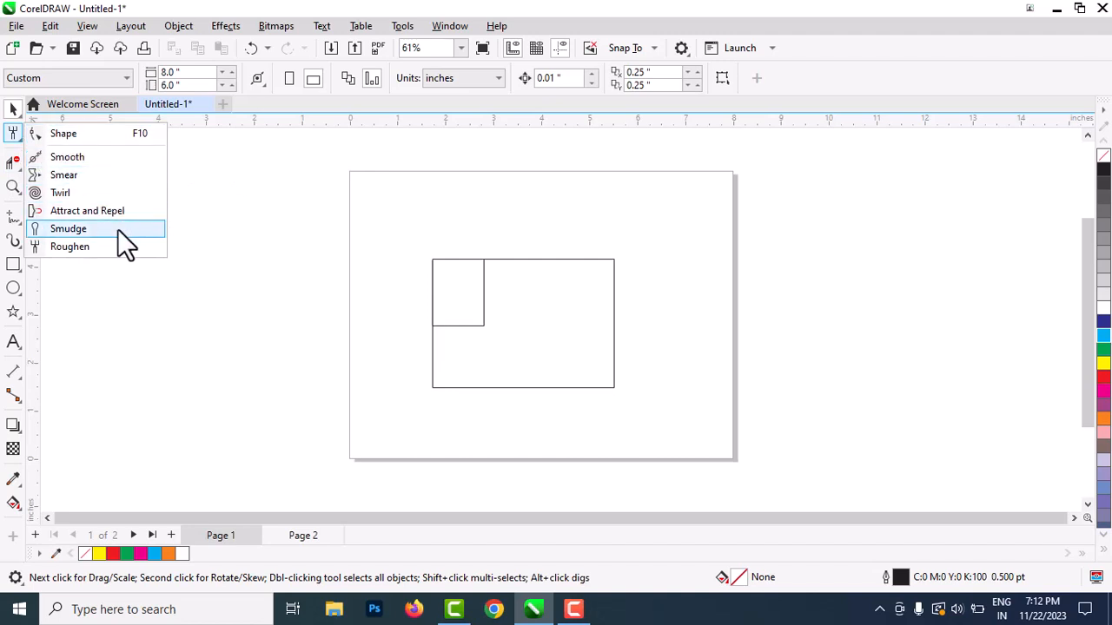
pyautogui.moveTo(19, 224)
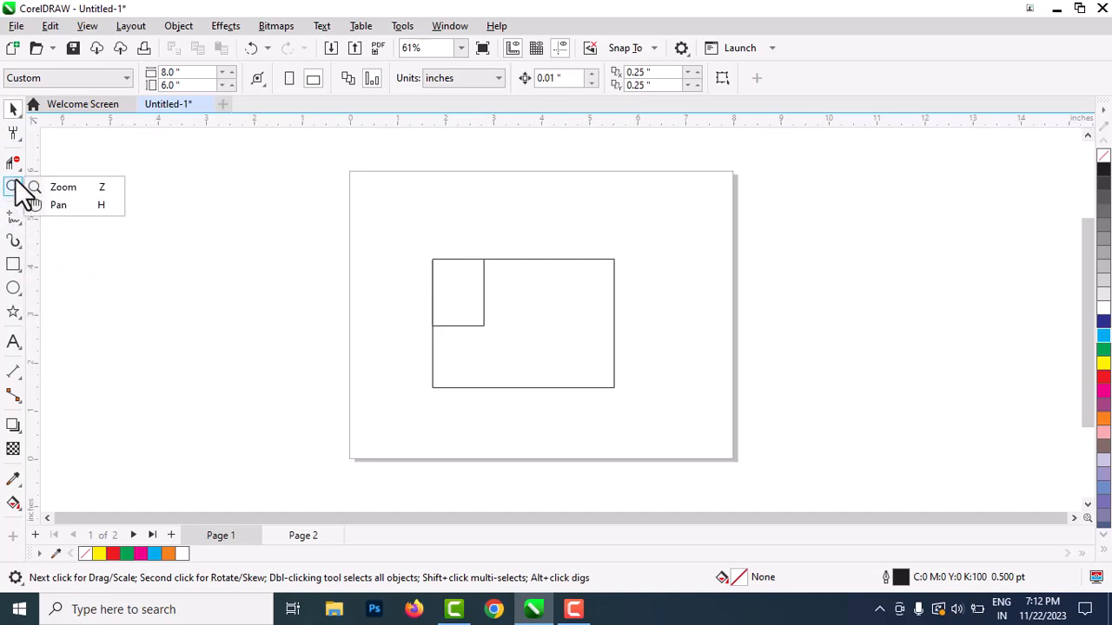
pyautogui.click(17, 189)
pyautogui.moveTo(15, 165)
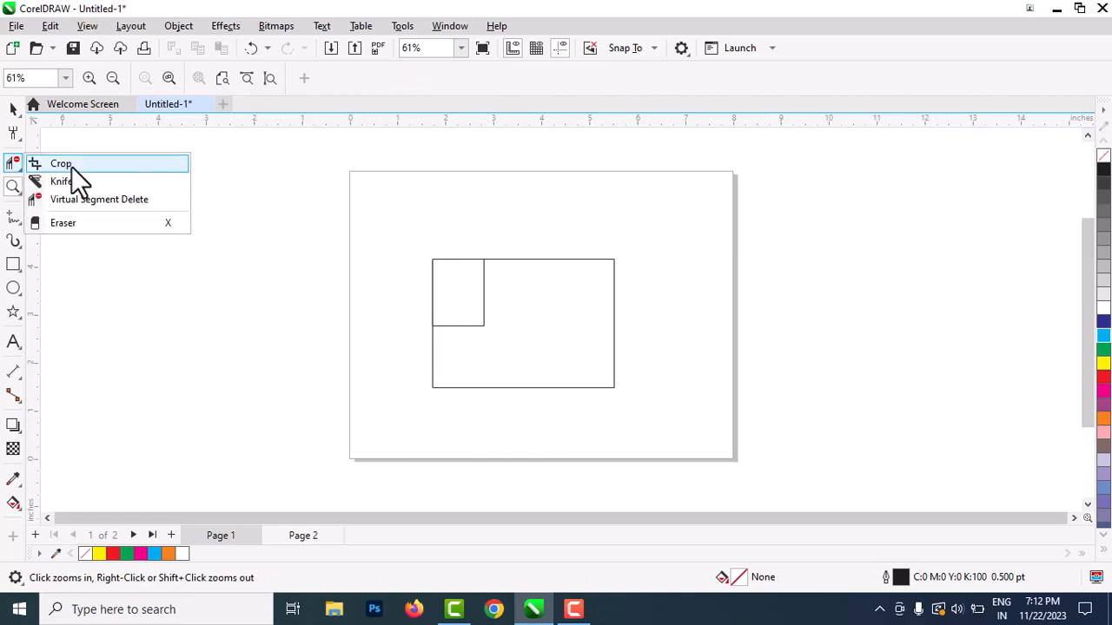
pyautogui.click(93, 222)
pyautogui.click(13, 110)
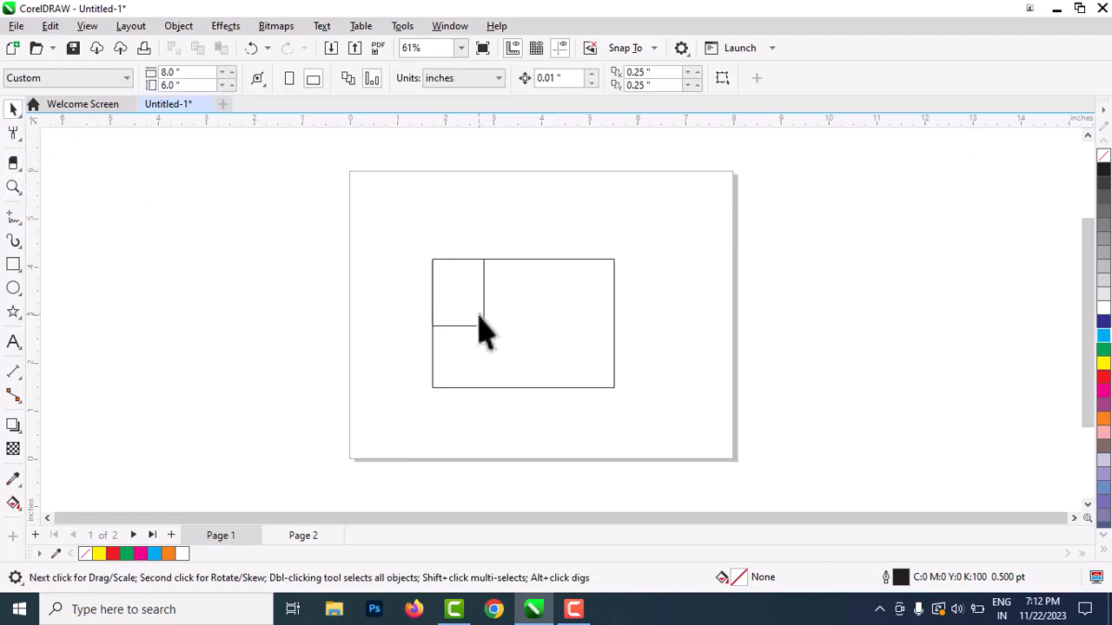
# Delete the leftover segments inside the large rectangle and fill the rectangle with dark blue (C:100 M:100 Y:0 K:0)
pyautogui.click(484, 320)
pyautogui.click(525, 326)
pyautogui.click(485, 334)
pyautogui.press('Delete')
pyautogui.click(556, 388)
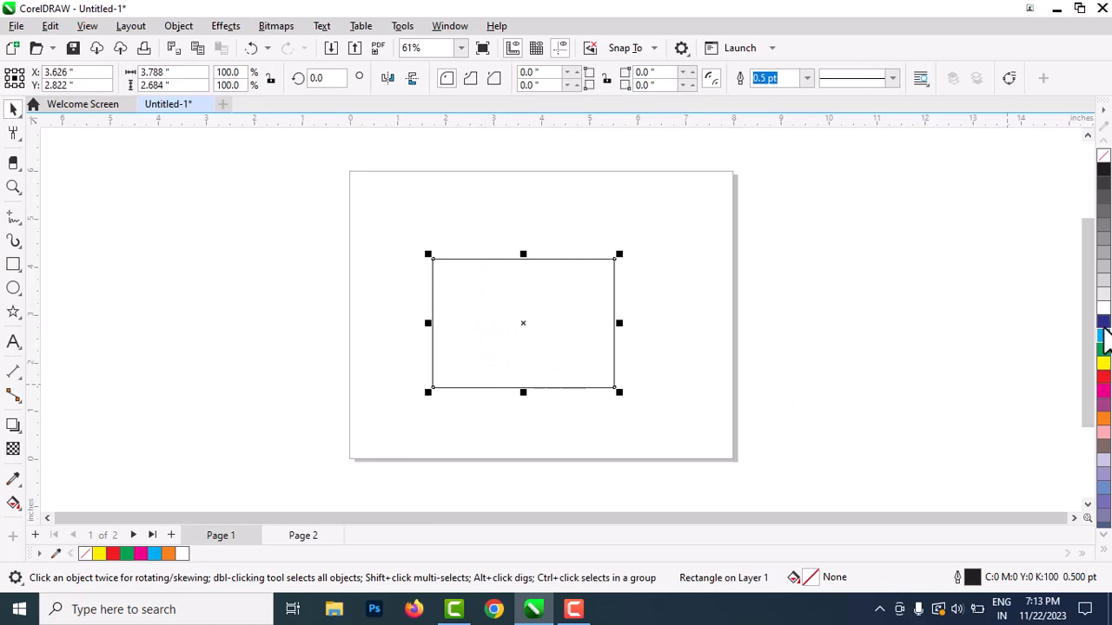
pyautogui.click(1103, 324)
# Erase notches along all four edges and a diagonal slot from the blue rectangle using a square 0.25-inch Eraser nib
pyautogui.click(22, 170)
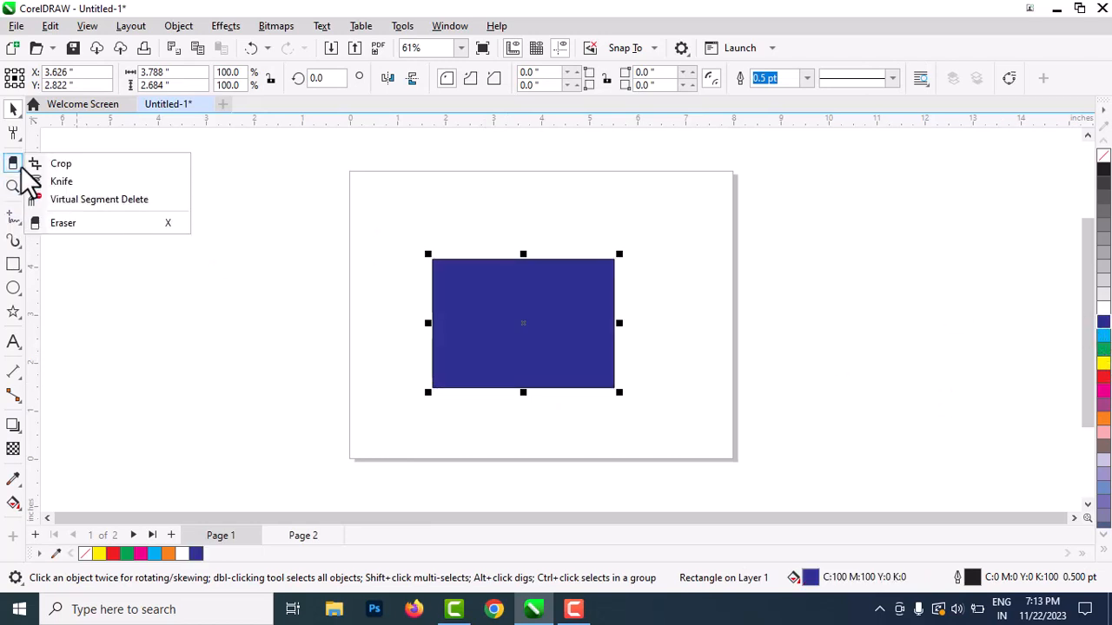
pyautogui.click(63, 222)
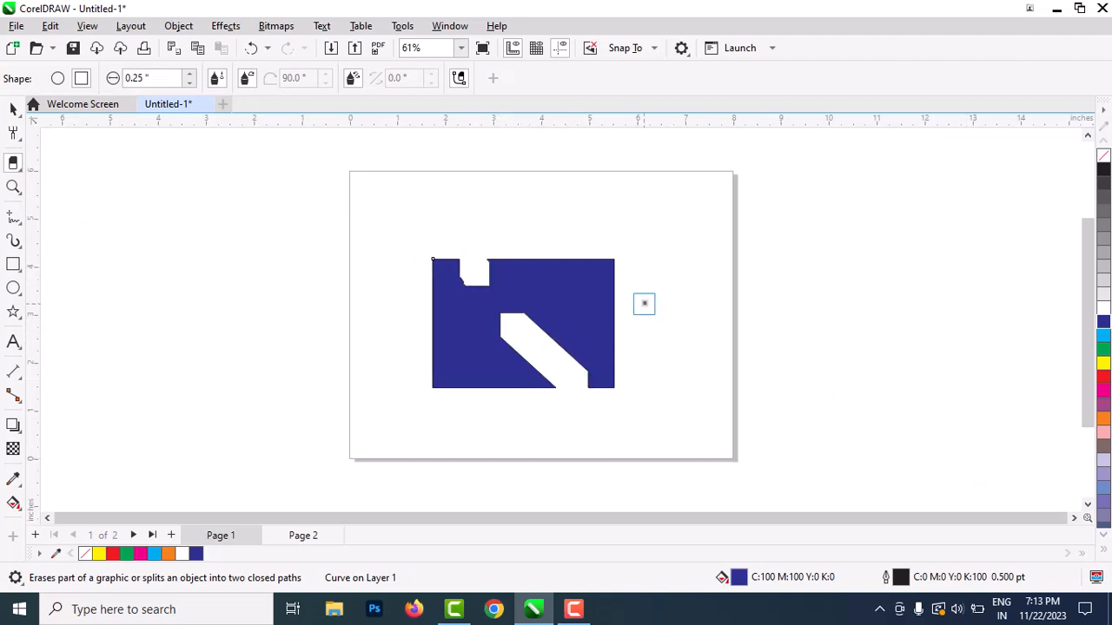
pyautogui.moveTo(590, 268); pyautogui.dragTo(601, 220)
pyautogui.moveTo(619, 318); pyautogui.dragTo(606, 327)
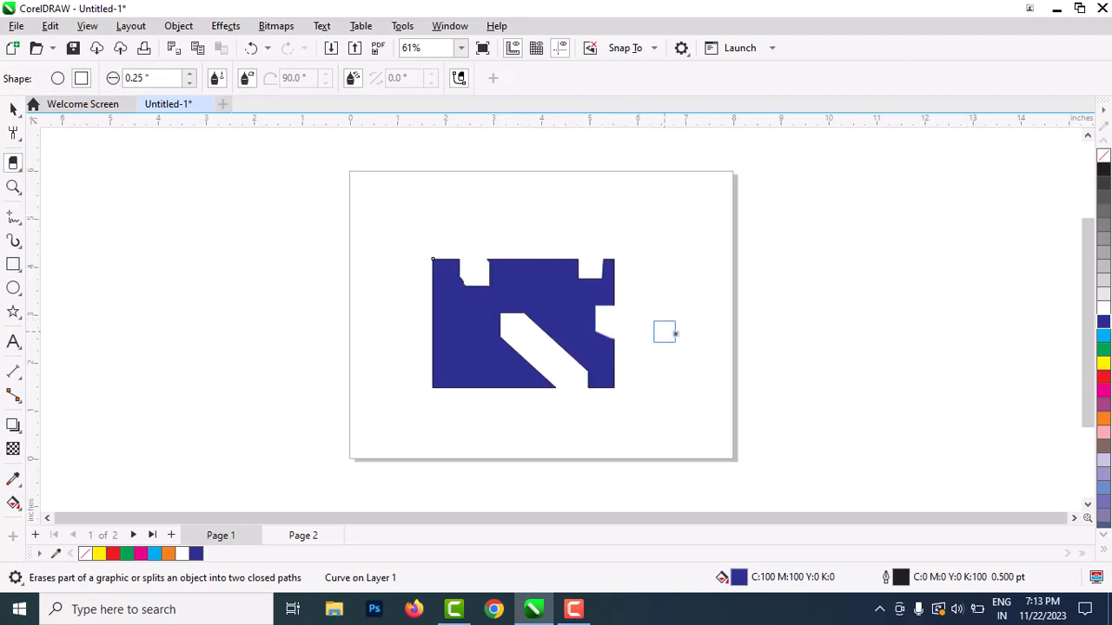
pyautogui.moveTo(469, 334); pyautogui.dragTo(478, 410)
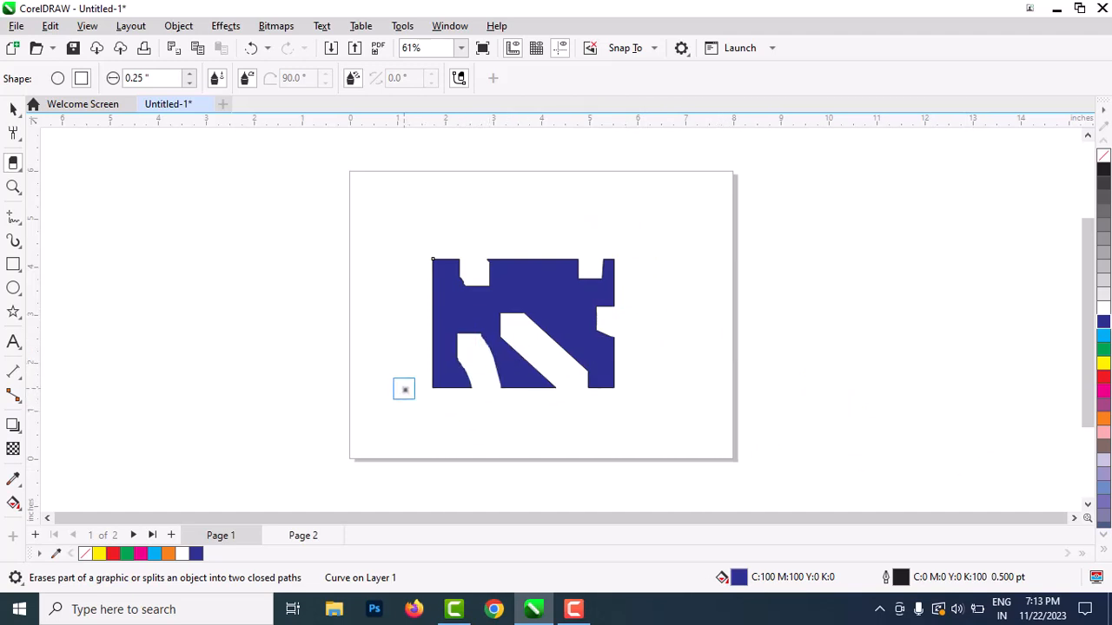
pyautogui.moveTo(383, 302)
pyautogui.mouseDown()
pyautogui.moveTo(442, 297)
pyautogui.moveTo(391, 321)
pyautogui.mouseUp()
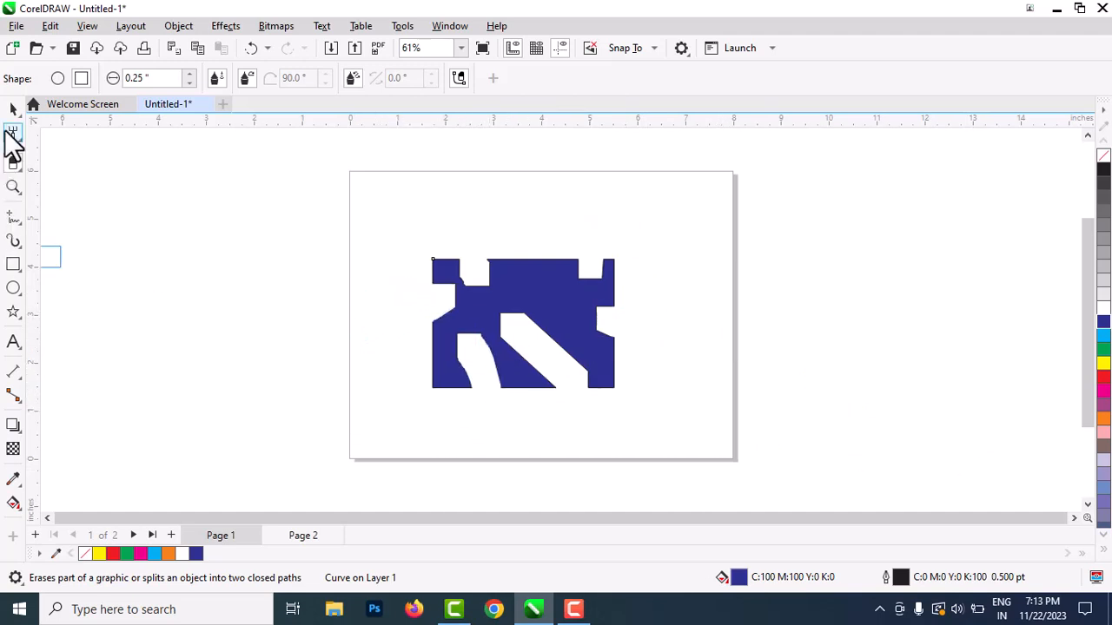
# Delete the notched blue shape from the page
pyautogui.click(14, 110)
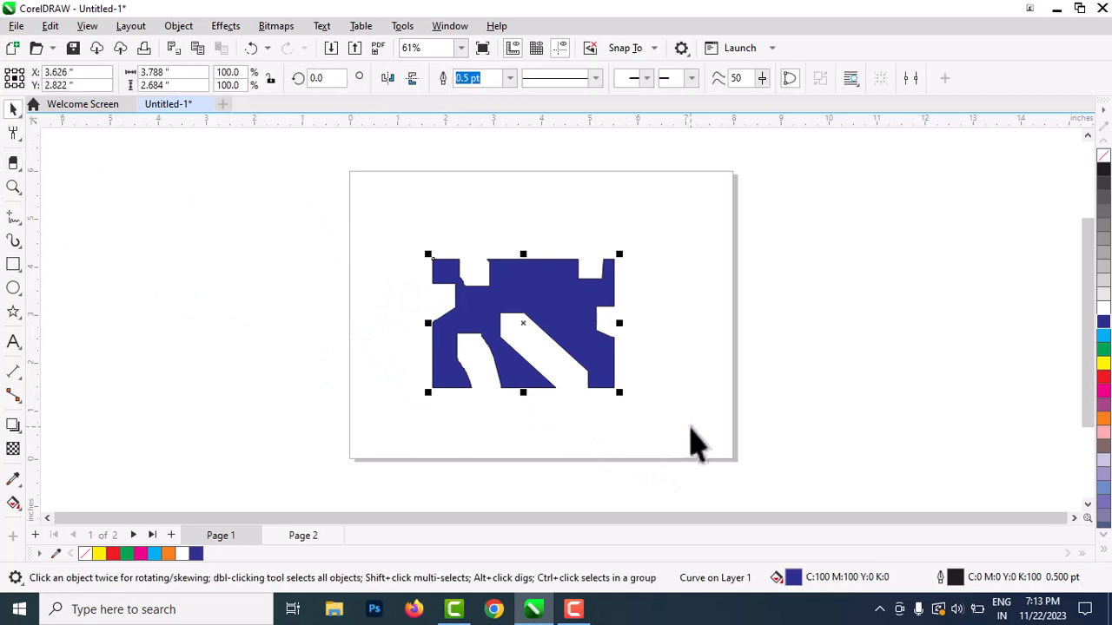
pyautogui.press('Delete')
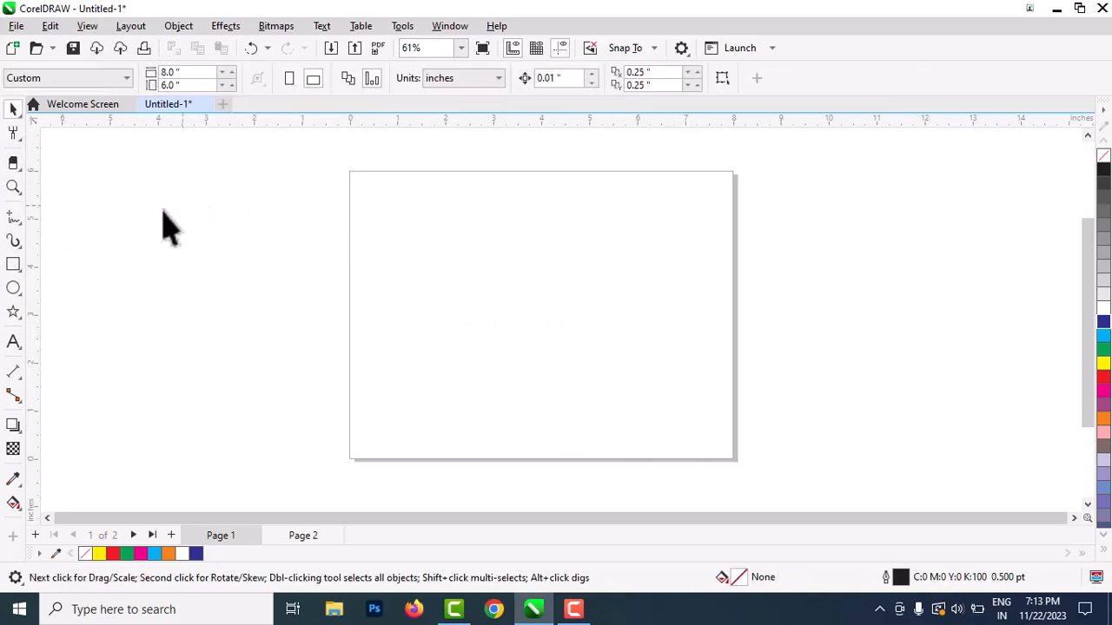
# Draw an ellipse about 3.99 by 3.87 inches near the page centre and fill it with cyan
pyautogui.click(14, 289)
pyautogui.moveTo(439, 217); pyautogui.dragTo(631, 405)
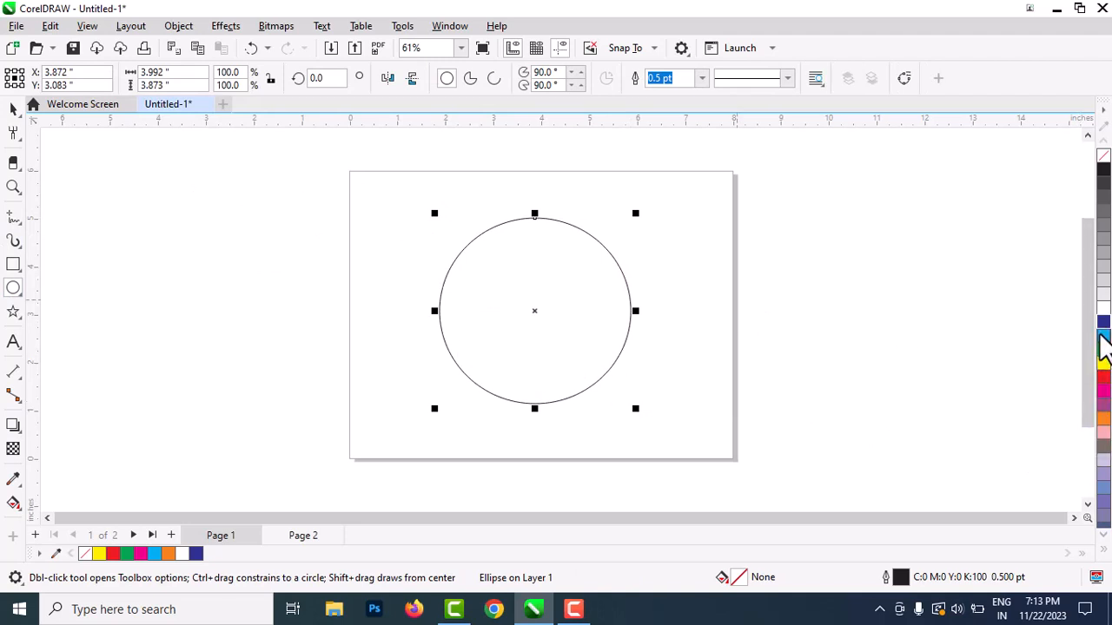
pyautogui.click(1101, 339)
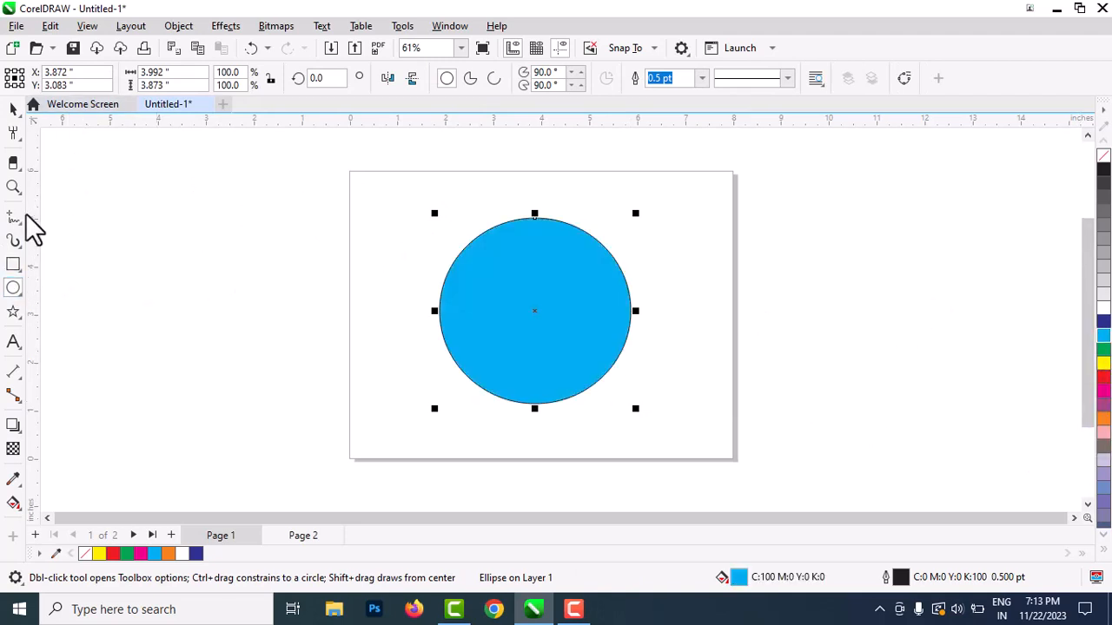
# Erase three straight slots with rounded ends from the inside of the cyan ellipse using a round 0.25-inch Eraser nib
pyautogui.click(14, 163)
pyautogui.click(61, 224)
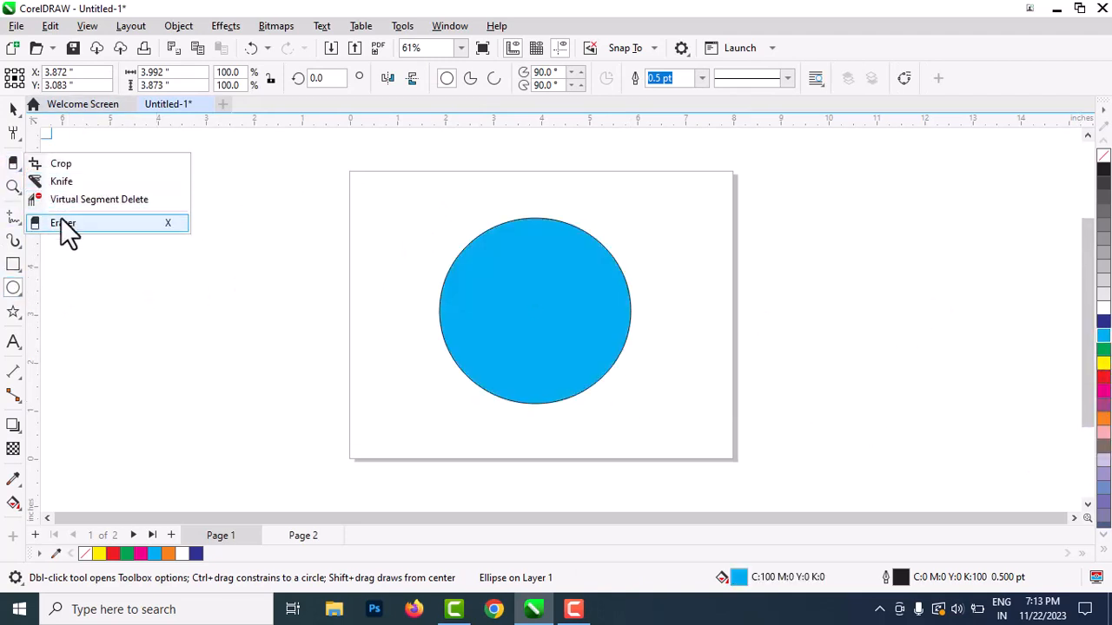
pyautogui.click(62, 224)
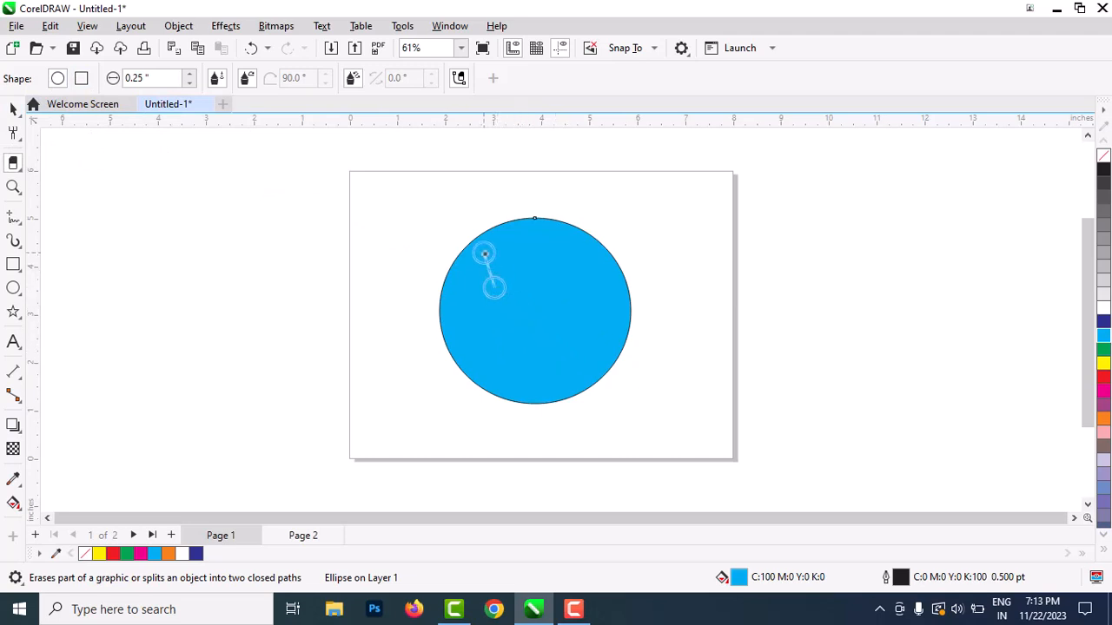
pyautogui.click(537, 264)
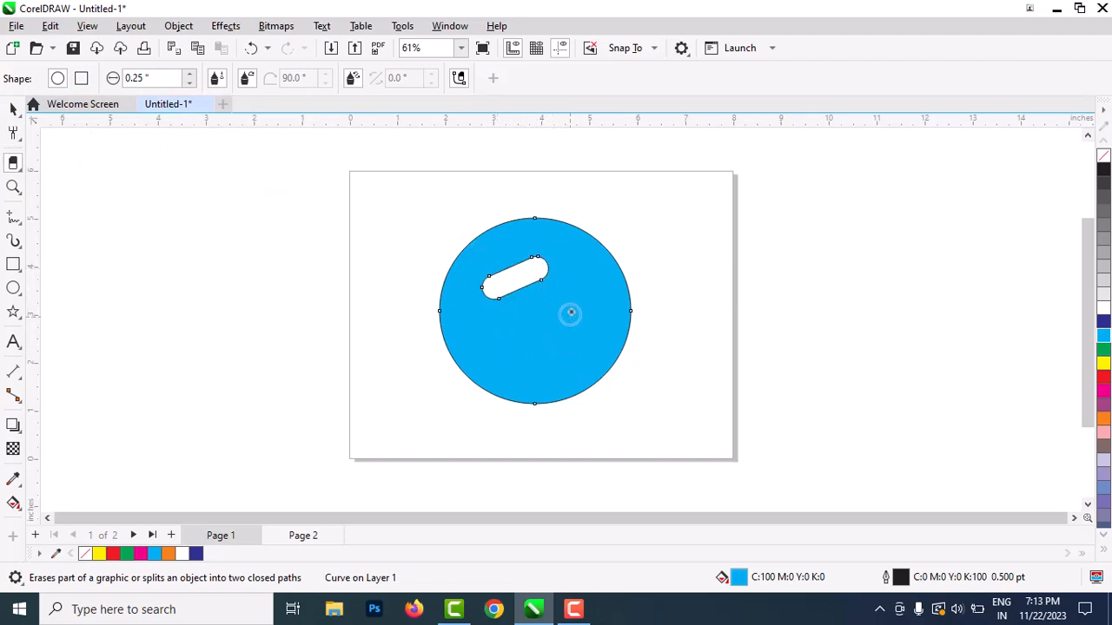
pyautogui.click(598, 349)
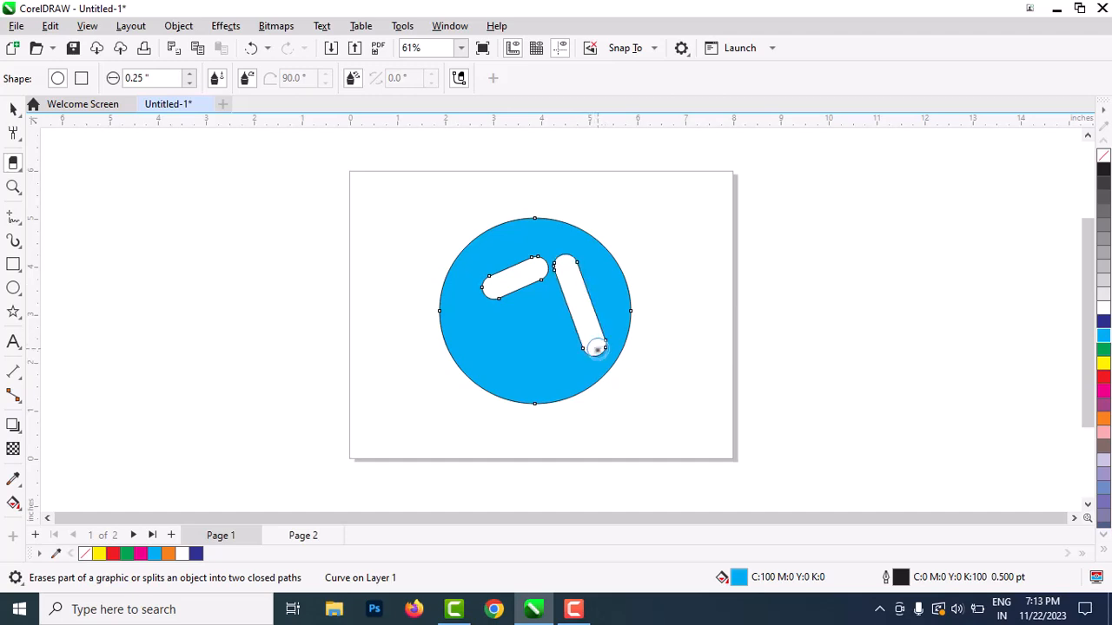
pyautogui.click(472, 347)
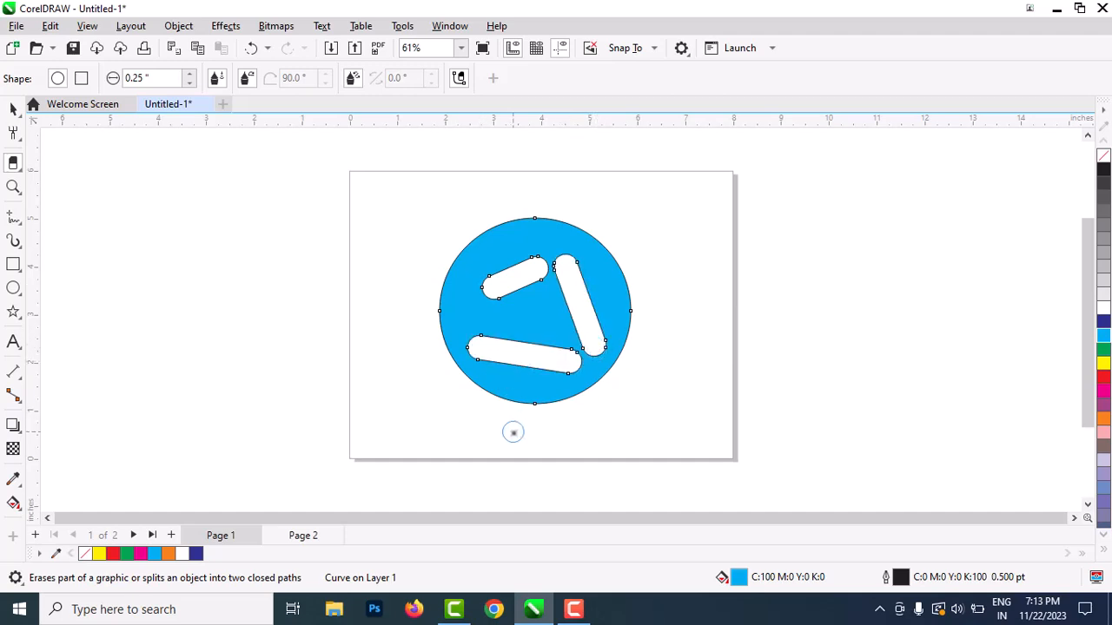
# Erase irregular notches all around the outer edge of the cyan ellipse with the round 0.25-inch Eraser nib and deselect it
pyautogui.moveTo(446, 225); pyautogui.dragTo(480, 258)
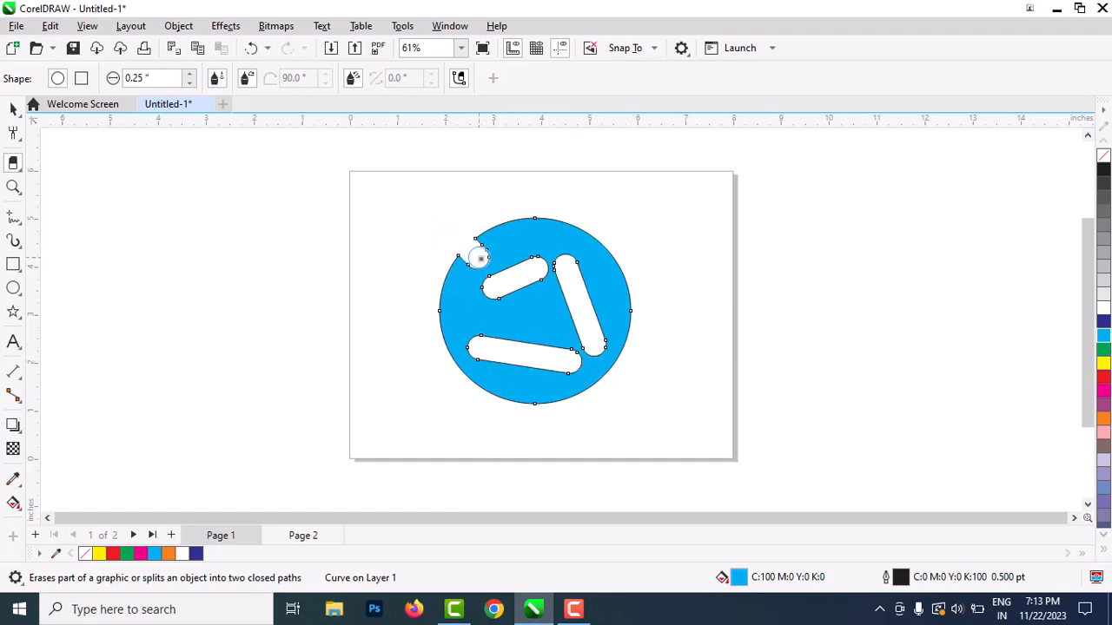
pyautogui.moveTo(631, 315)
pyautogui.mouseDown()
pyautogui.moveTo(648, 353)
pyautogui.moveTo(529, 390)
pyautogui.moveTo(441, 383)
pyautogui.mouseUp()
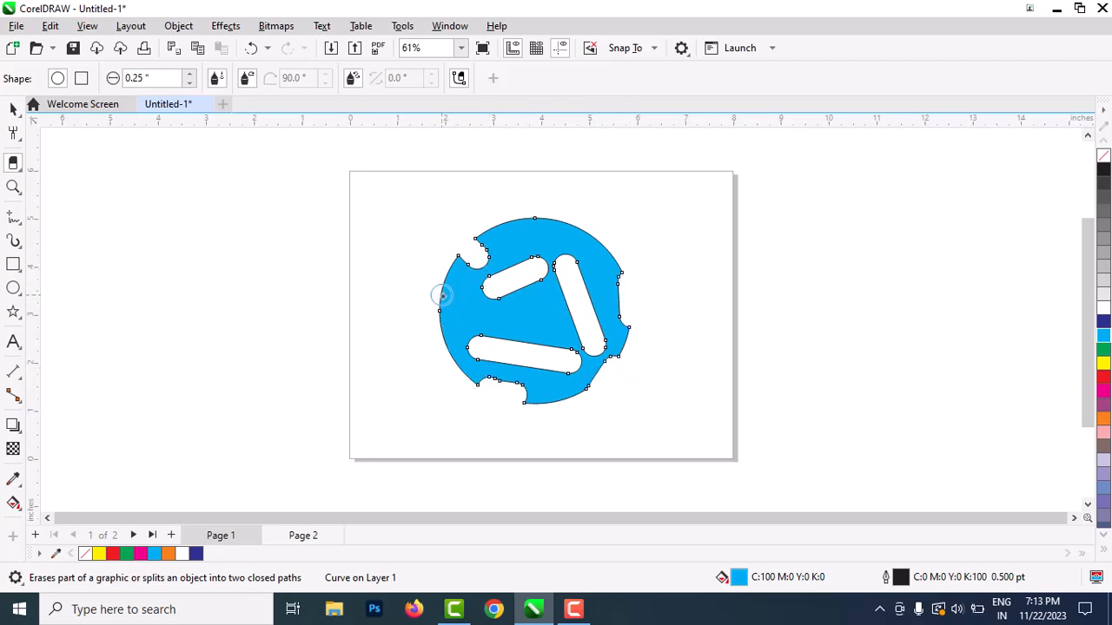
pyautogui.moveTo(441, 296); pyautogui.dragTo(437, 330)
pyautogui.moveTo(525, 224); pyautogui.dragTo(608, 224)
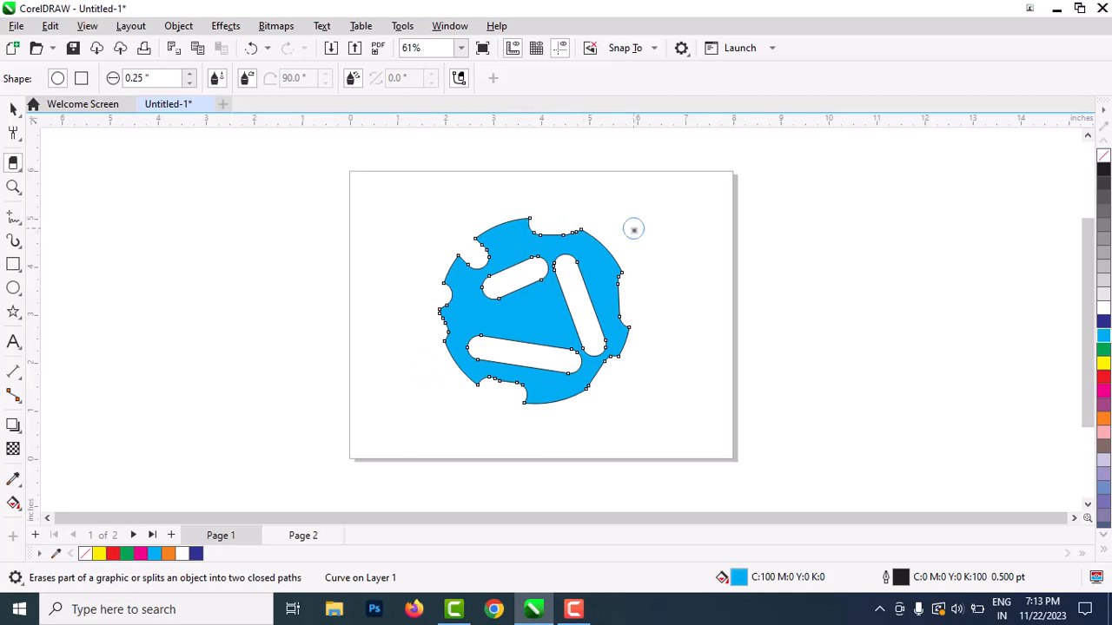
pyautogui.moveTo(617, 278)
pyautogui.mouseDown()
pyautogui.moveTo(616, 234)
pyautogui.moveTo(688, 267)
pyautogui.mouseUp()
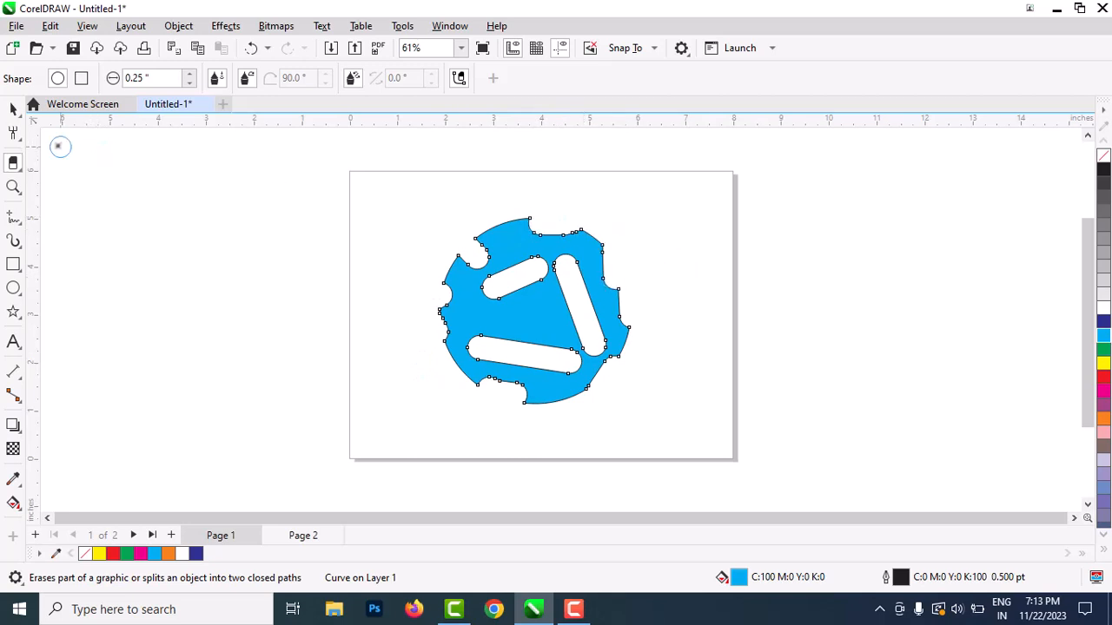
pyautogui.click(13, 109)
pyautogui.click(274, 266)
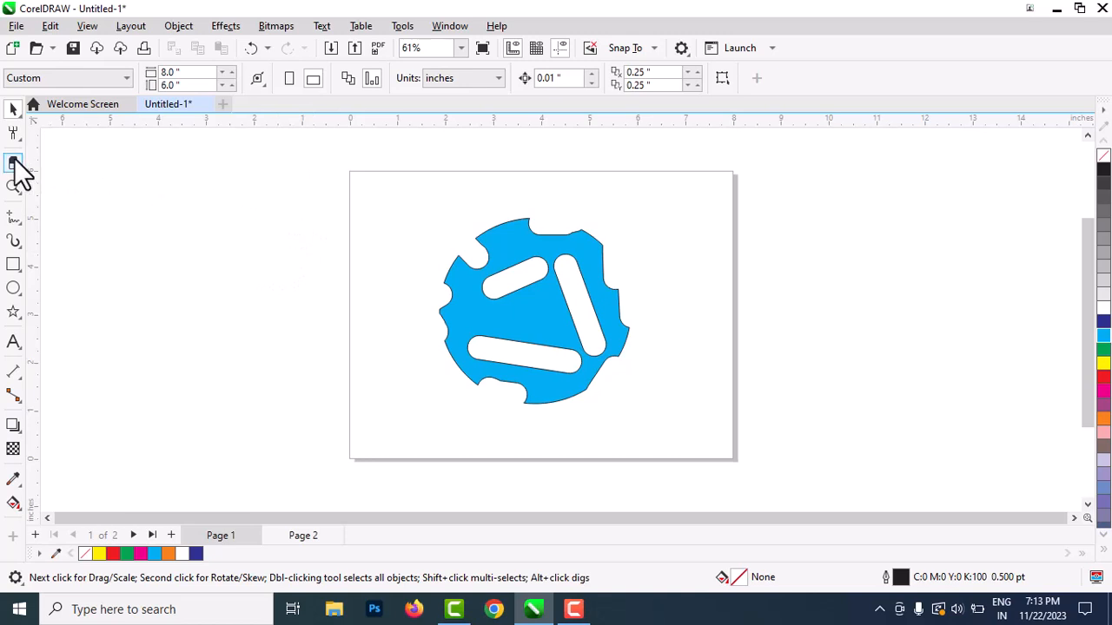
pyautogui.click(13, 161)
pyautogui.moveTo(13, 140)
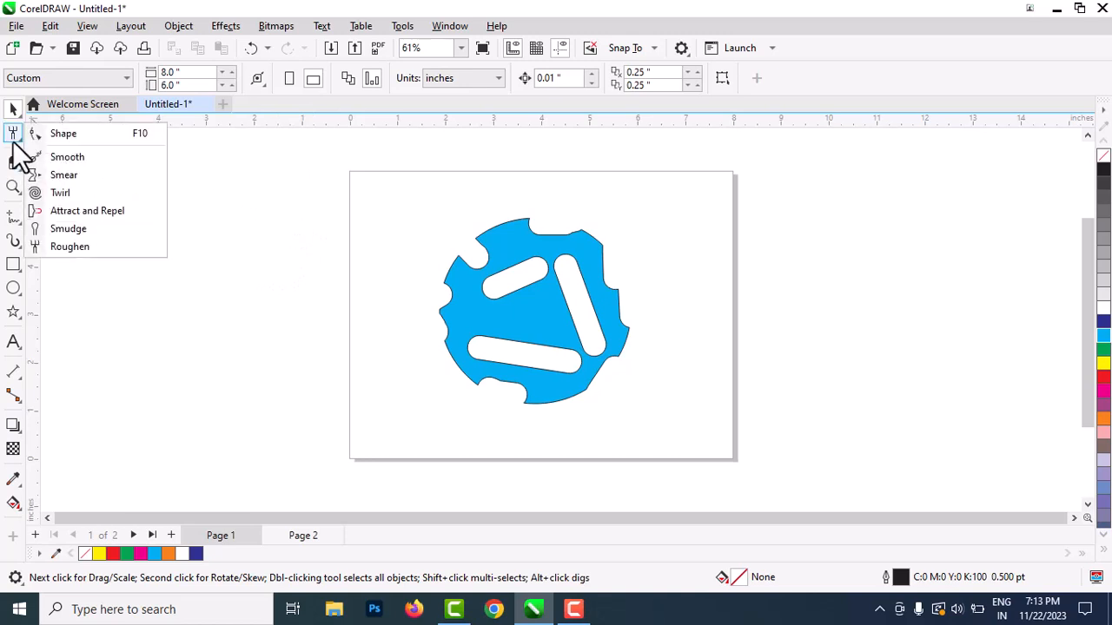
pyautogui.moveTo(13, 165)
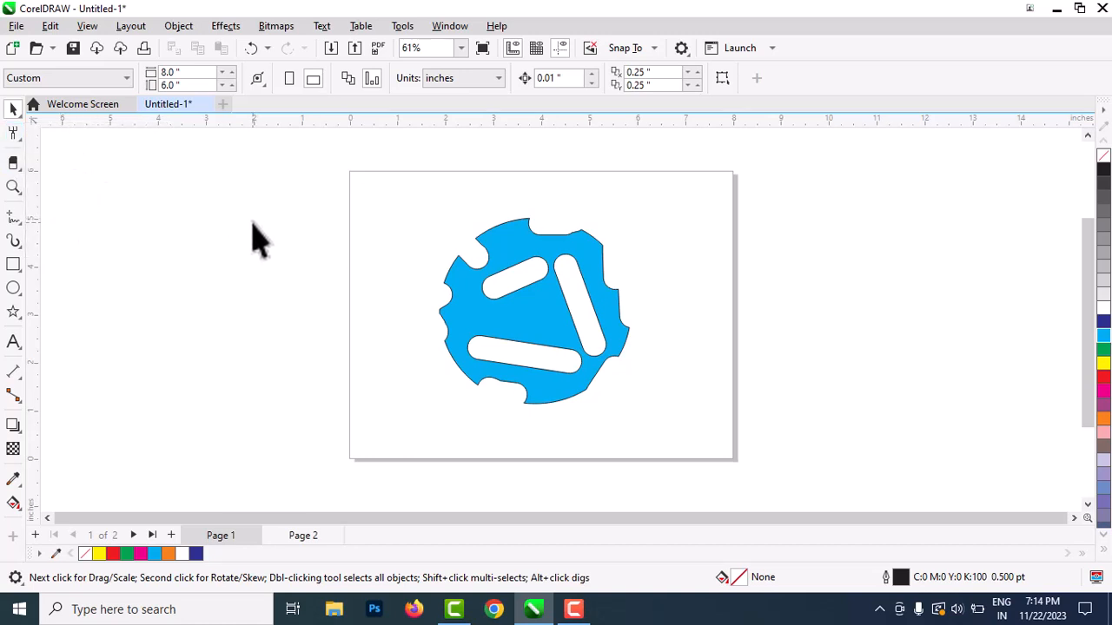
pyautogui.click(532, 300)
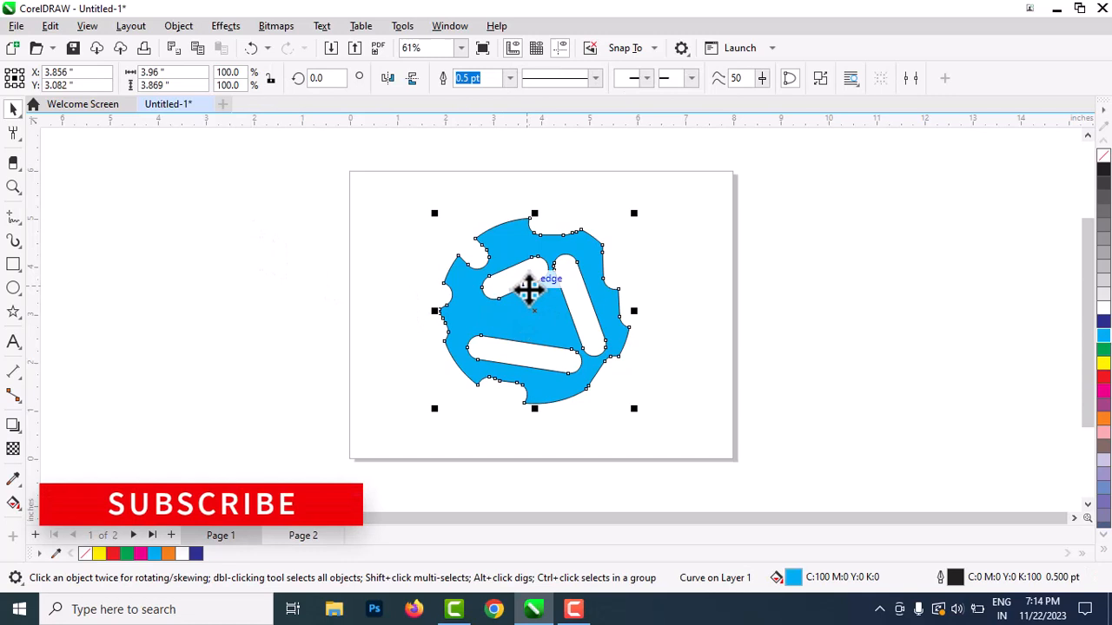
pyautogui.click(782, 292)
pyautogui.click(548, 278)
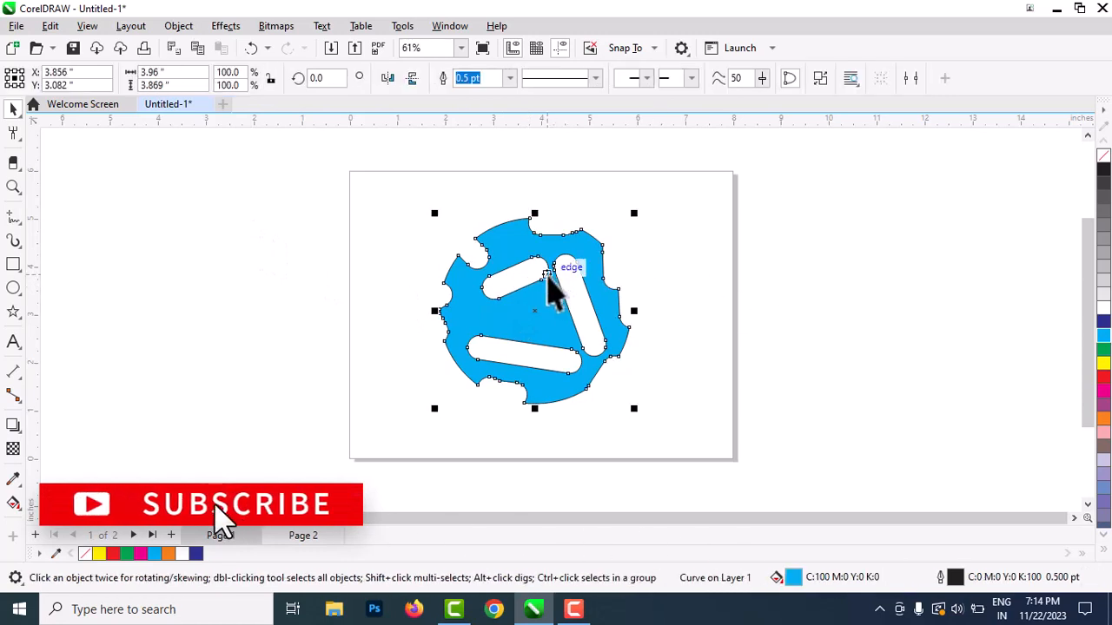
pyautogui.click(815, 313)
# Move the notched cyan shape slightly up and to the right, centring it at about X 3.935 and Y 3.352 inches
pyautogui.click(594, 306)
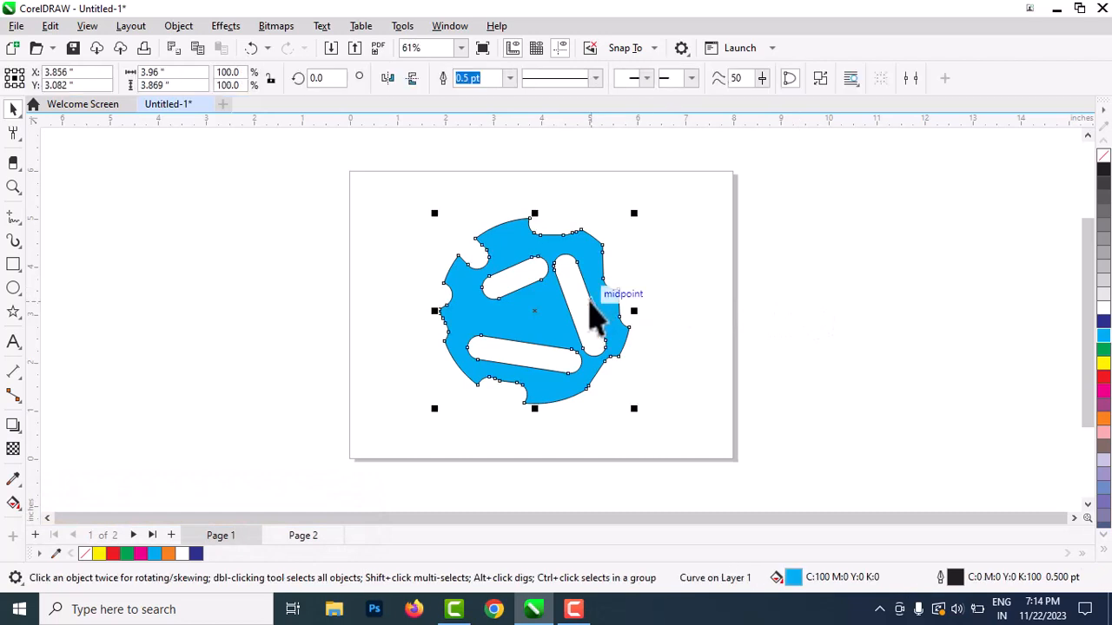
pyautogui.moveTo(596, 294)
pyautogui.mouseDown()
pyautogui.moveTo(600, 303)
pyautogui.moveTo(600, 281)
pyautogui.mouseUp()
pyautogui.moveTo(292, 214); pyautogui.dragTo(700, 422)
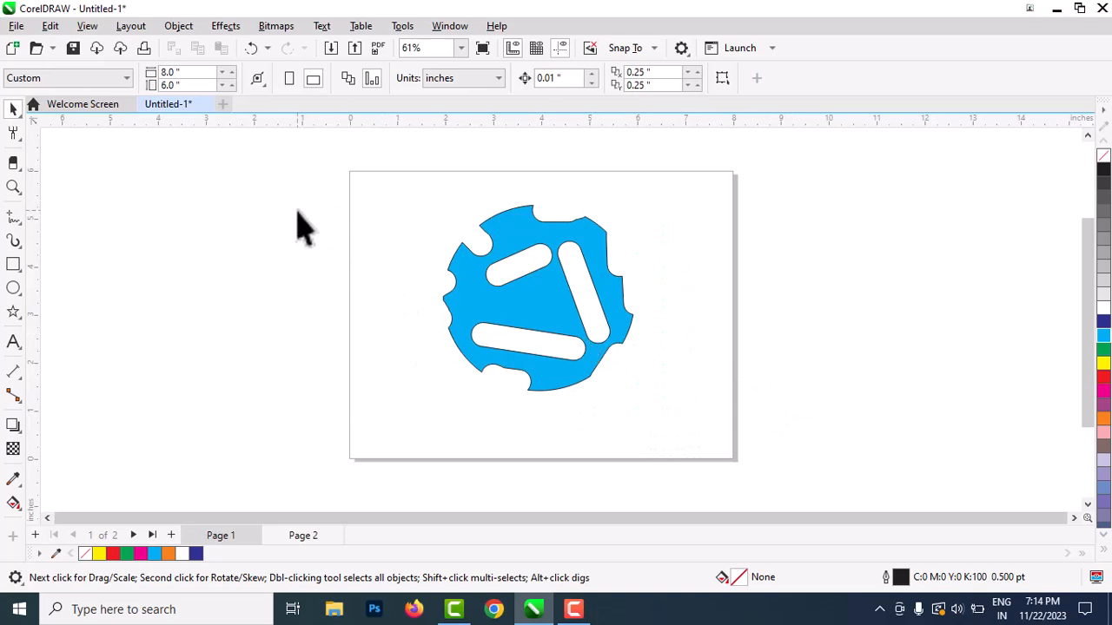
pyautogui.moveTo(297, 211); pyautogui.dragTo(701, 429)
pyautogui.click(624, 344)
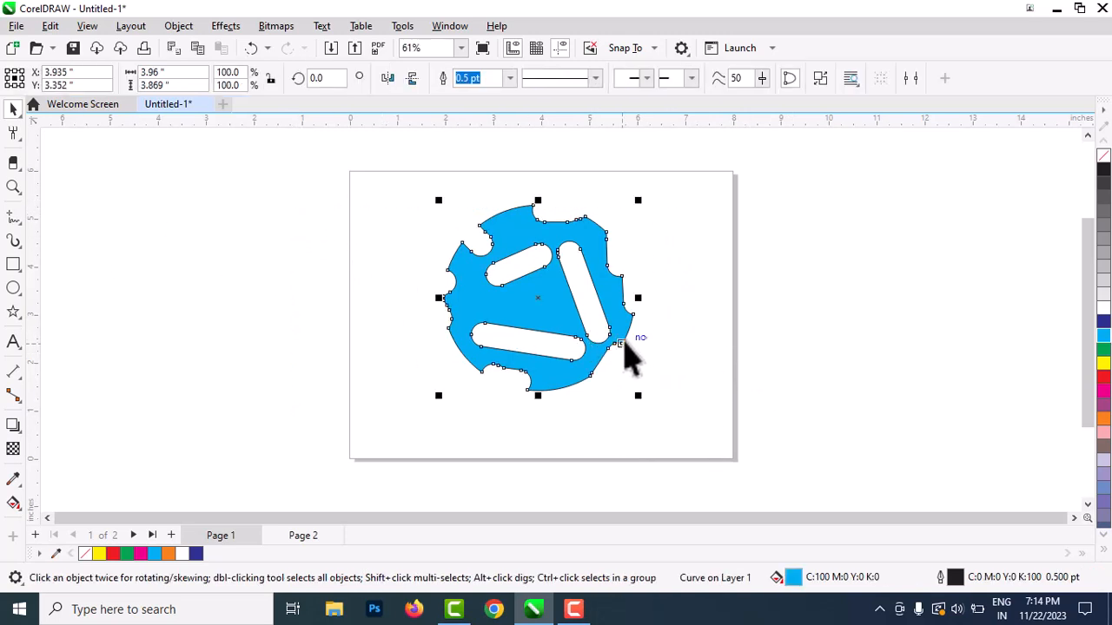